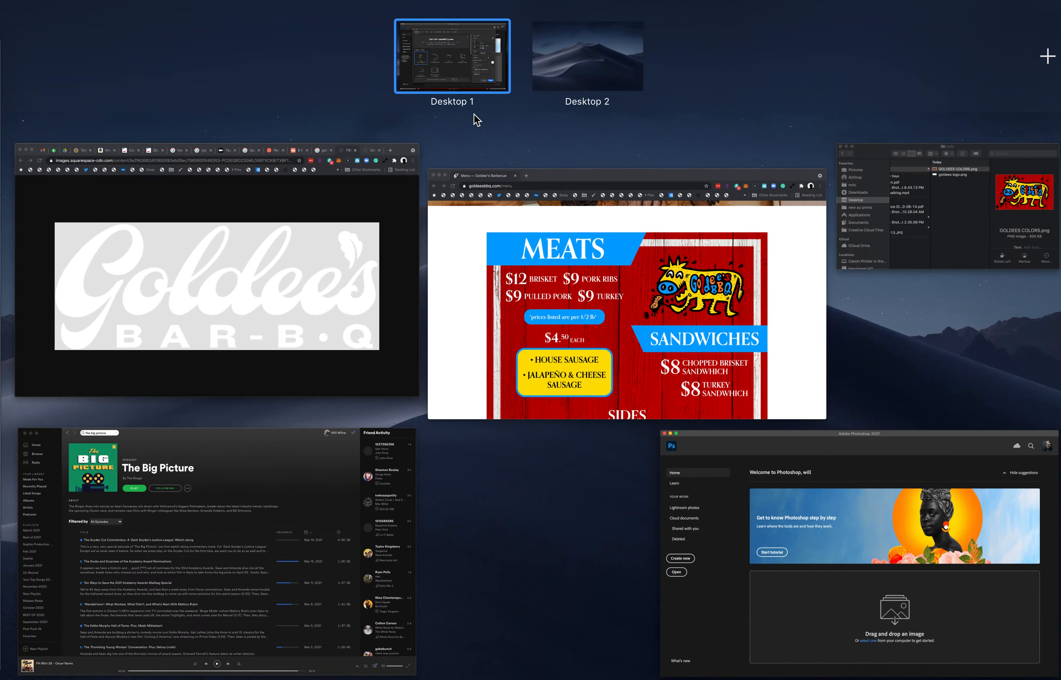
# Switch to Photoshop and create a print document from the Letter preset, 8.5 x 11 in at 300 ppi, RGB, with white background.
pyautogui.click(802, 584)
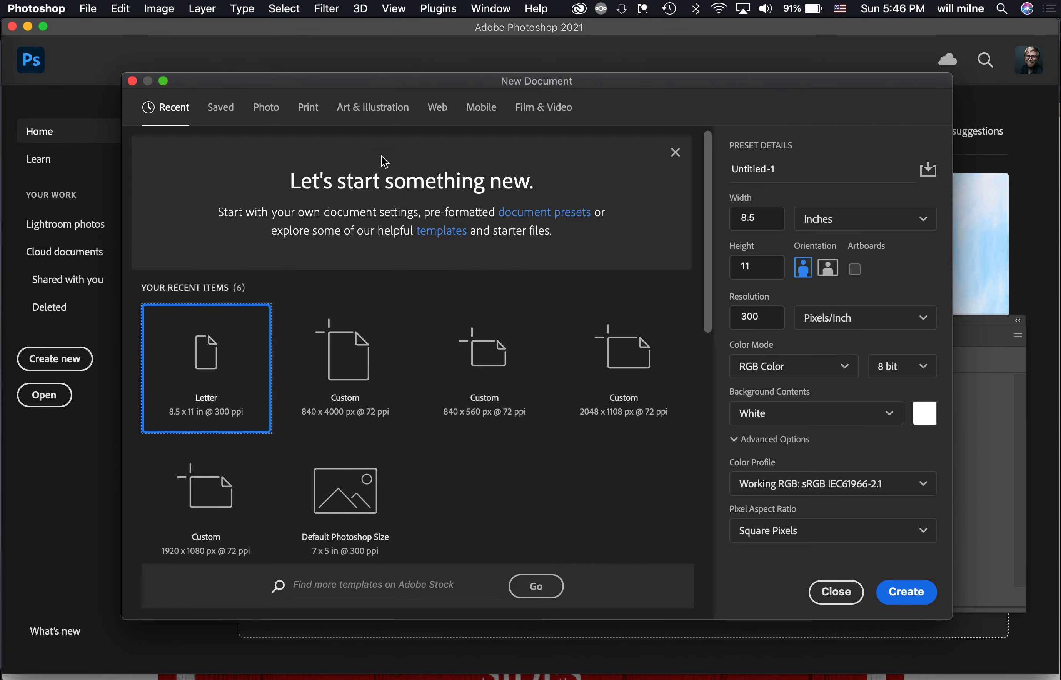
pyautogui.click(312, 110)
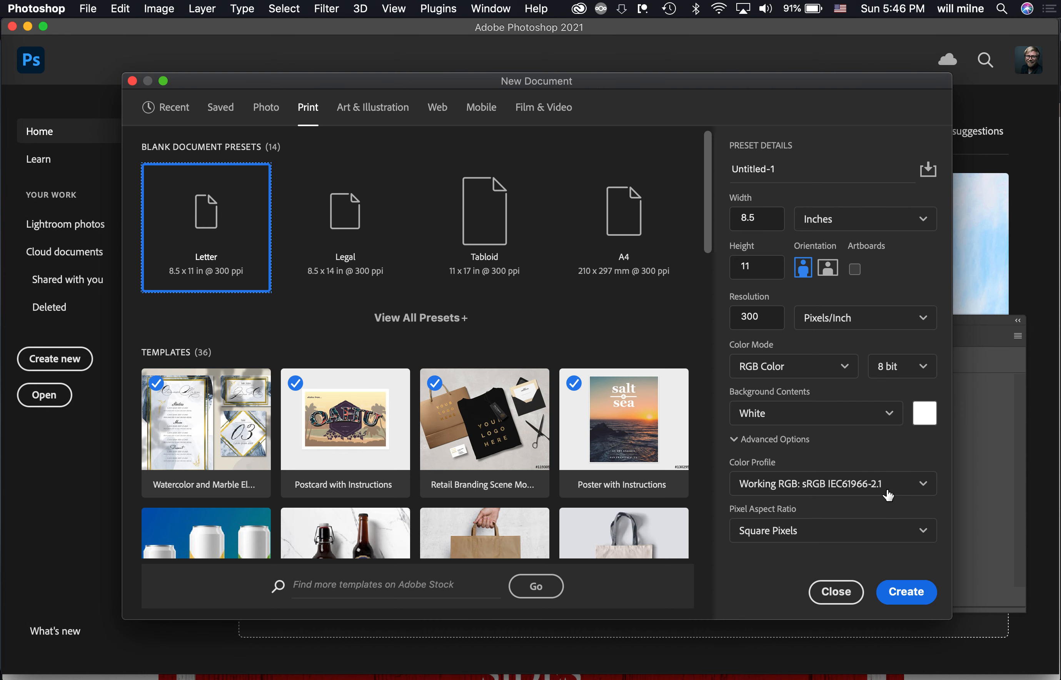
pyautogui.click(906, 592)
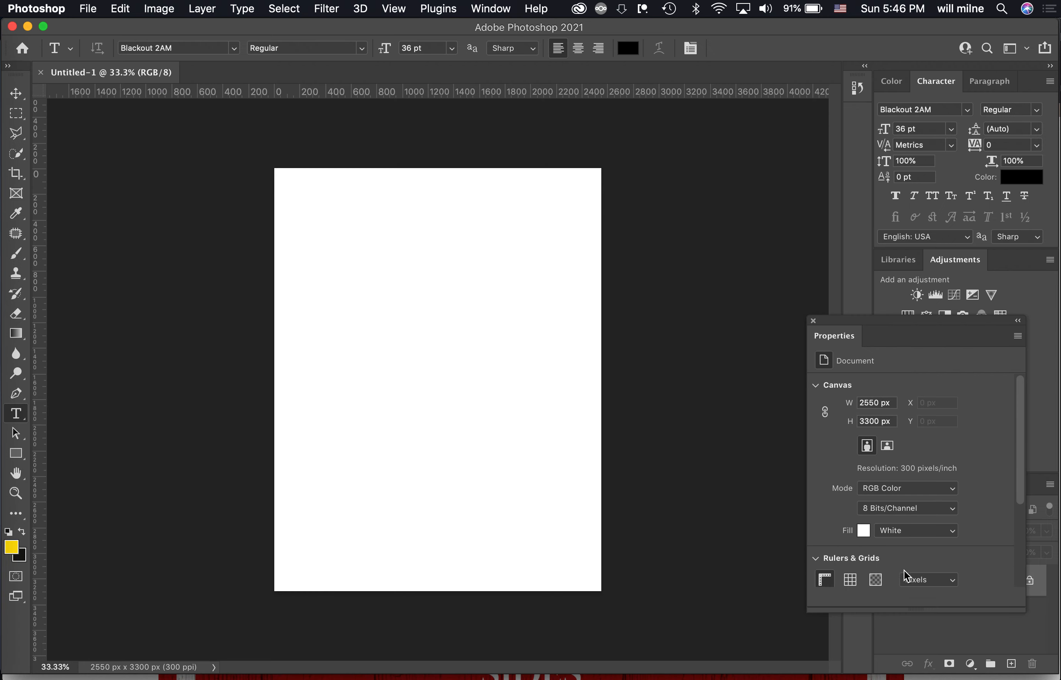
# Move the floating Properties panel next to the canvas so that the Layers panel is uncovered.
pyautogui.moveTo(856, 324); pyautogui.dragTo(688, 193)
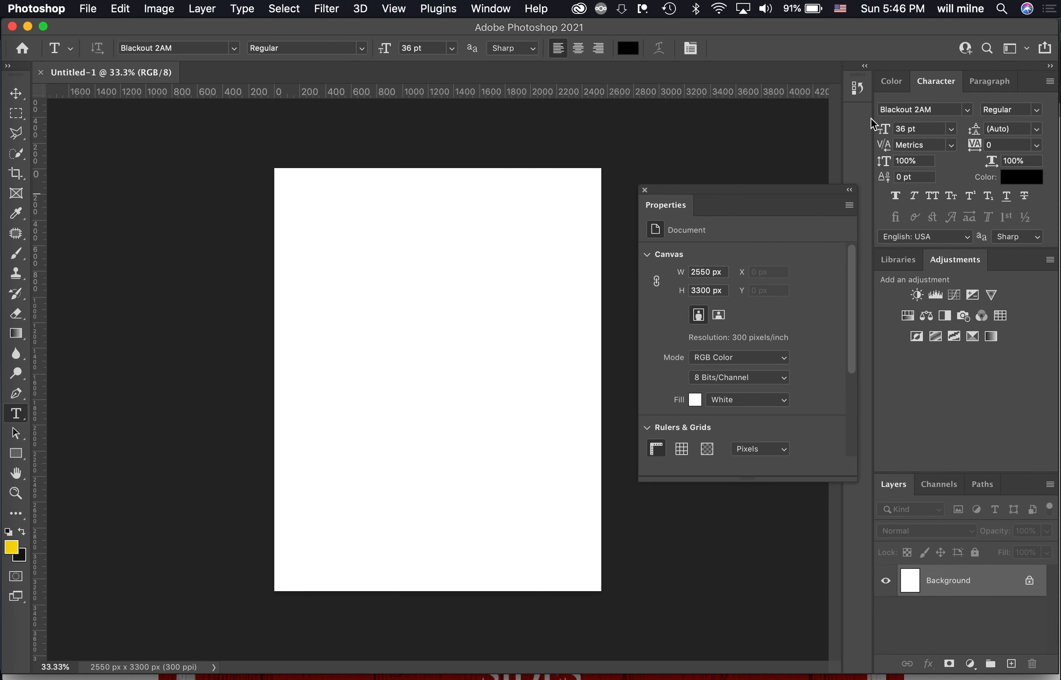
pyautogui.click(944, 79)
pyautogui.moveTo(740, 194); pyautogui.dragTo(698, 193)
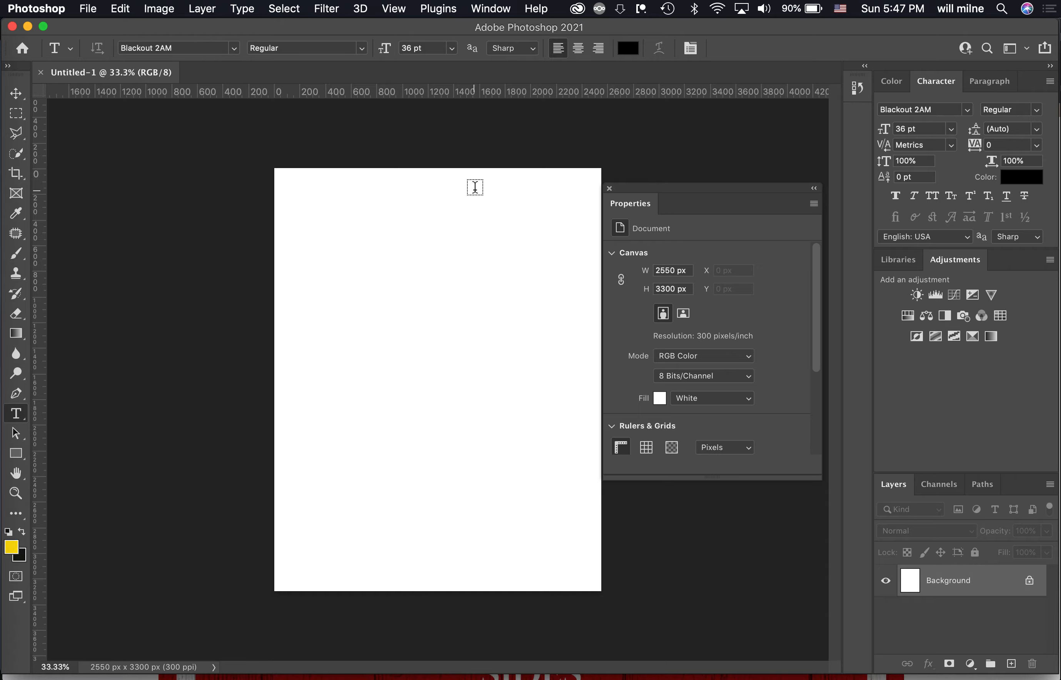
# Place goldees logo.png from the nctc folder in Finder into the Letter document as its own layer.
pyautogui.hotkey('ctrl', 'Up')
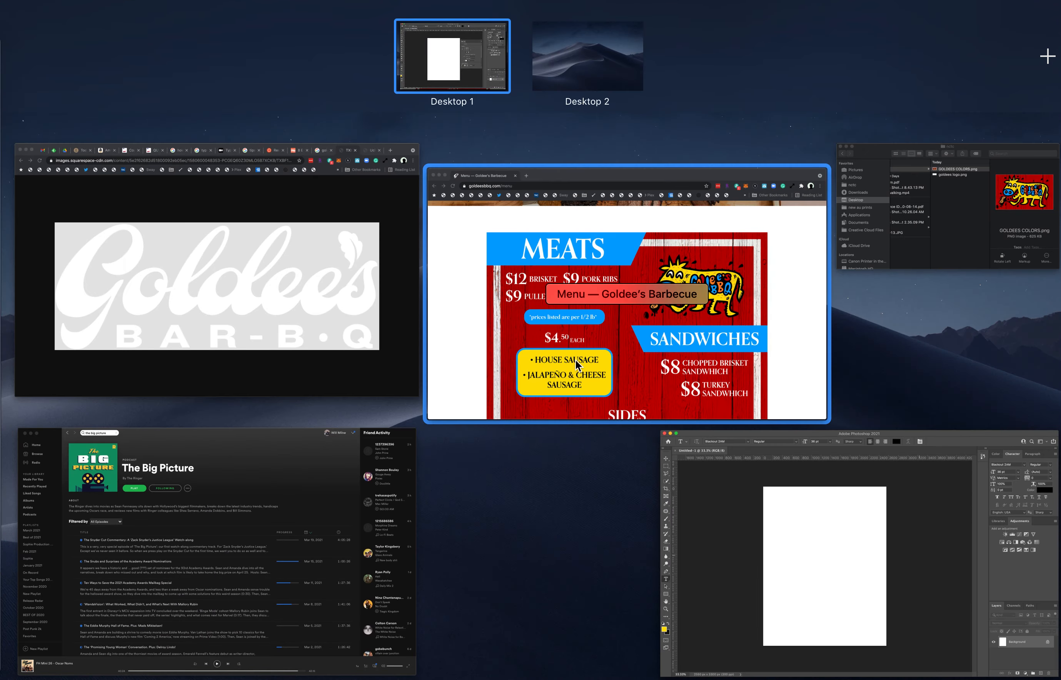
pyautogui.click(879, 223)
pyautogui.click(728, 209)
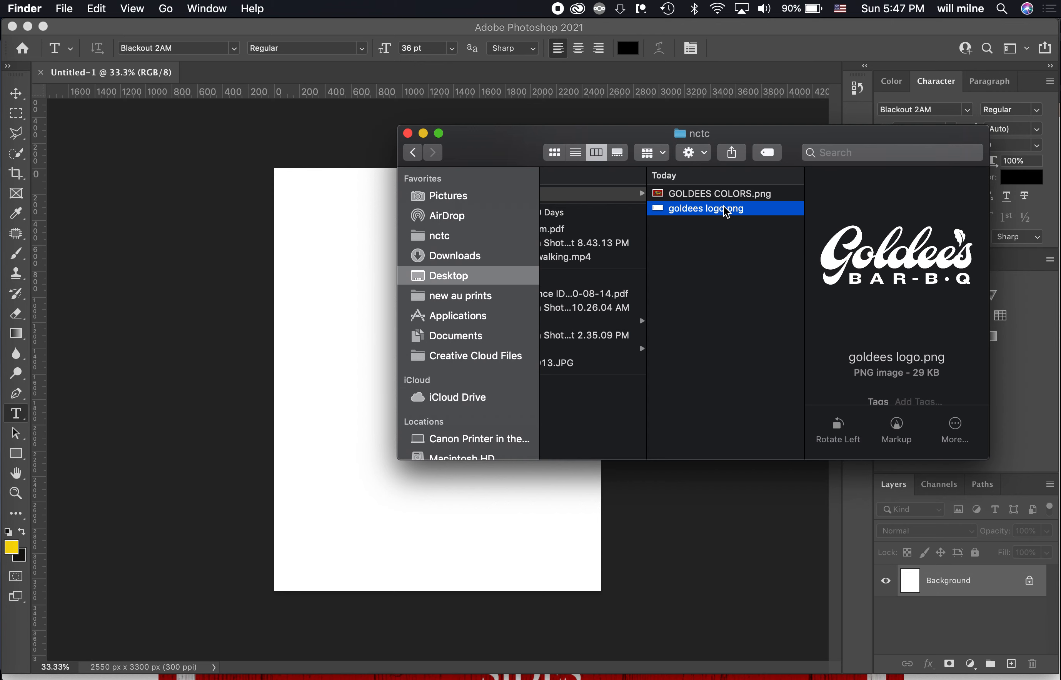
pyautogui.moveTo(727, 212); pyautogui.dragTo(323, 317)
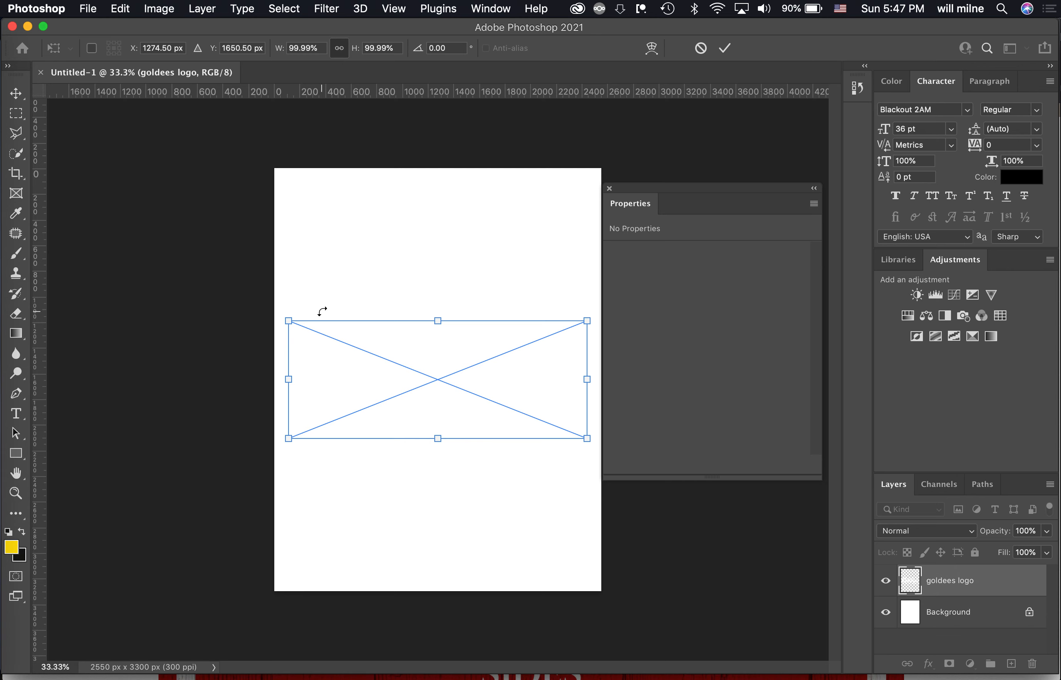
pyautogui.press('Return')
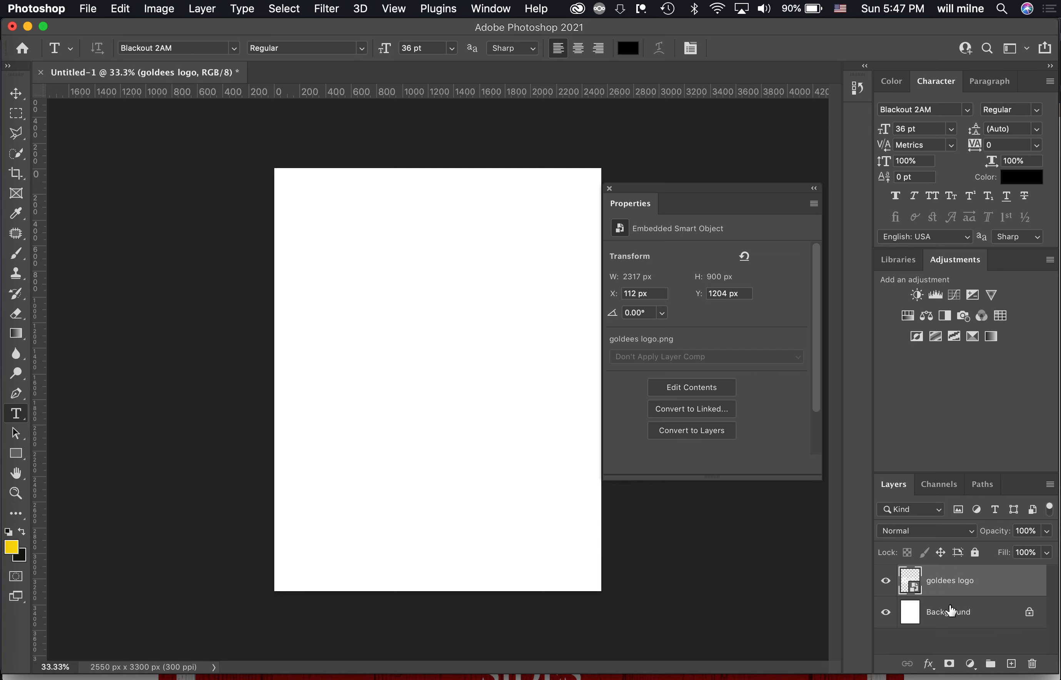
# Invert the Background layer to check the white logo against black, and invert it back to white.
pyautogui.click(955, 624)
pyautogui.press('super+i')
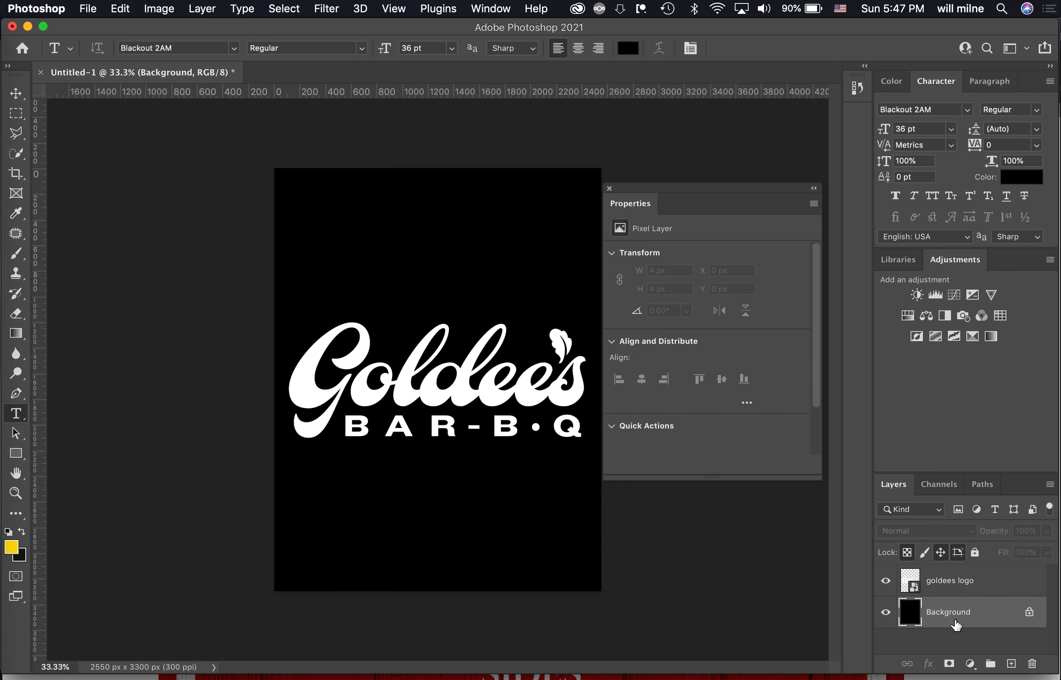
pyautogui.press('super+i')
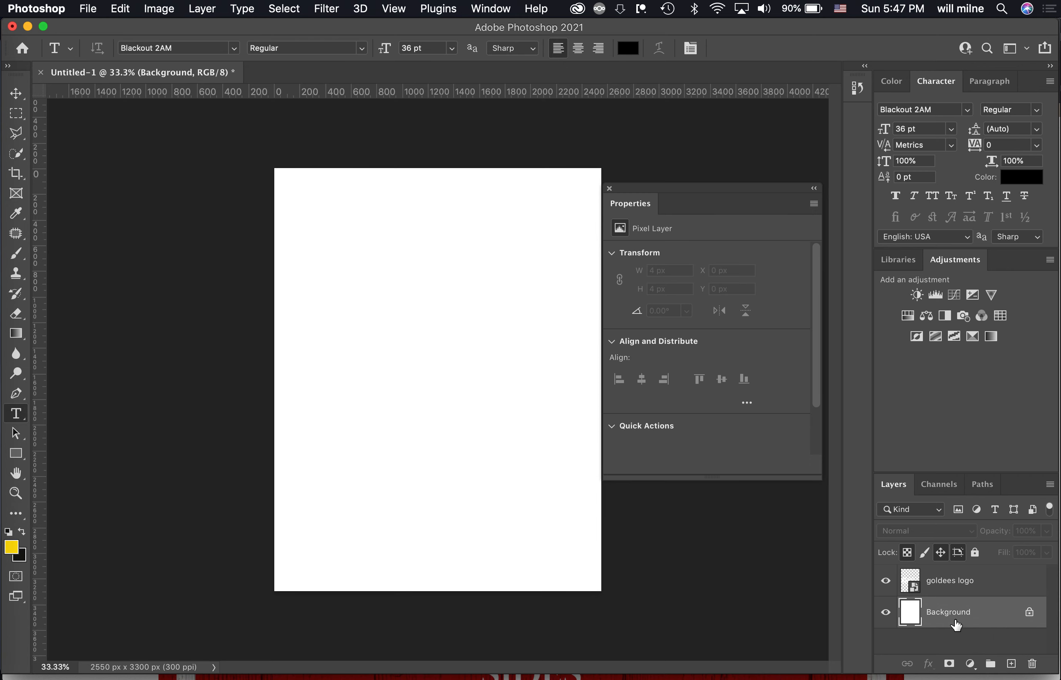
# Apply a yellow #ffdf04 Color Overlay in Normal mode at 100% opacity to the goldees logo layer.
pyautogui.click(952, 588)
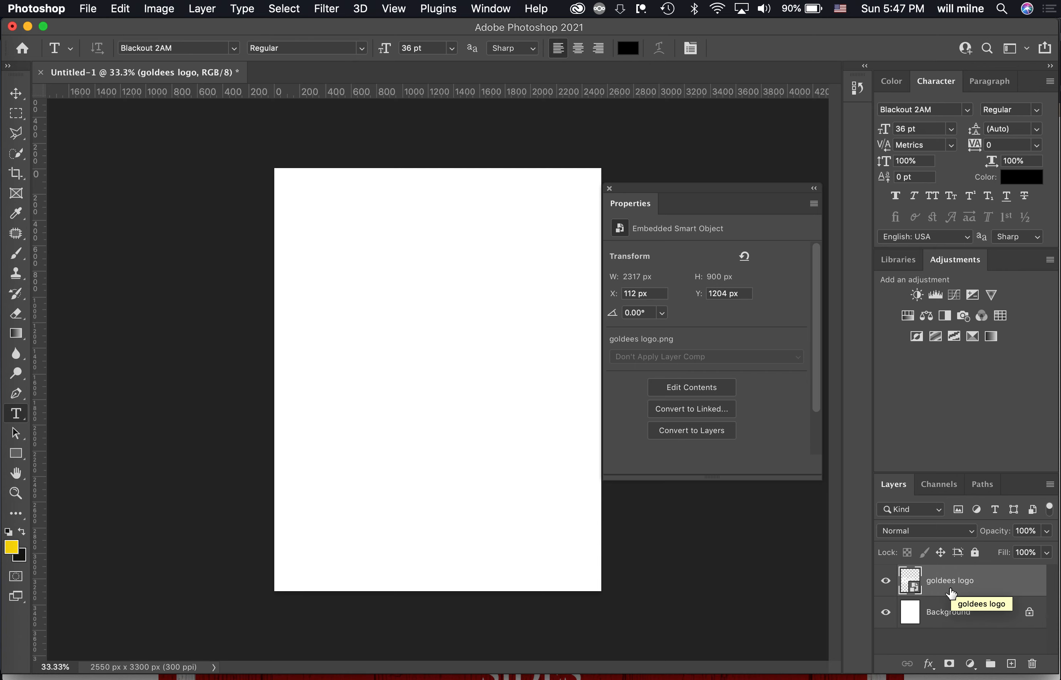
pyautogui.click(929, 665)
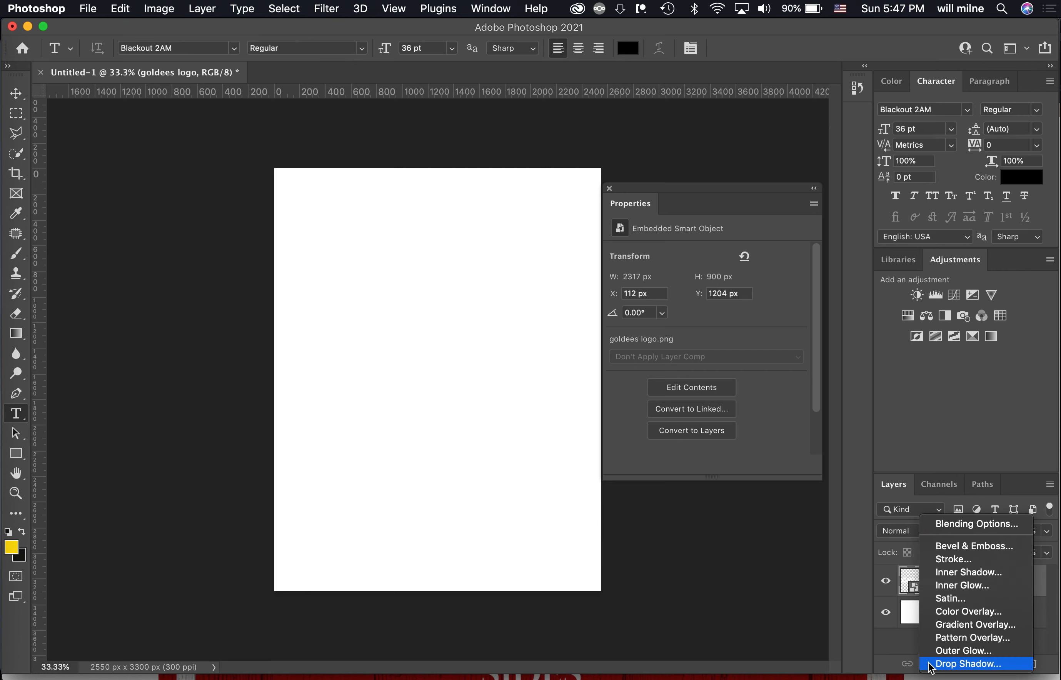
pyautogui.click(954, 612)
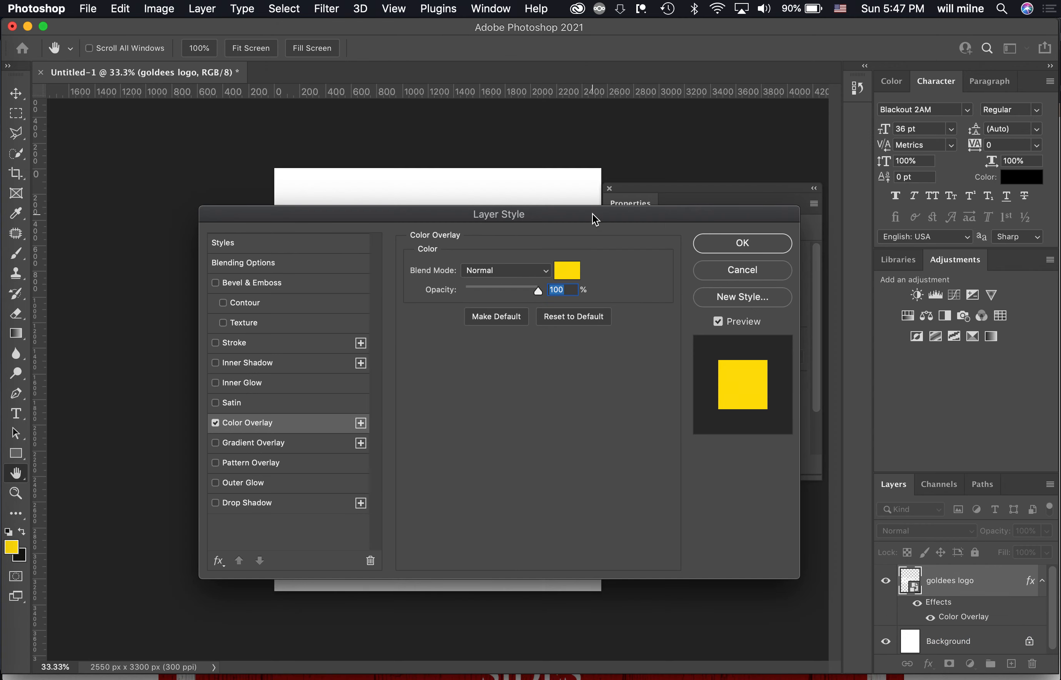
pyautogui.moveTo(595, 219); pyautogui.dragTo(952, 210)
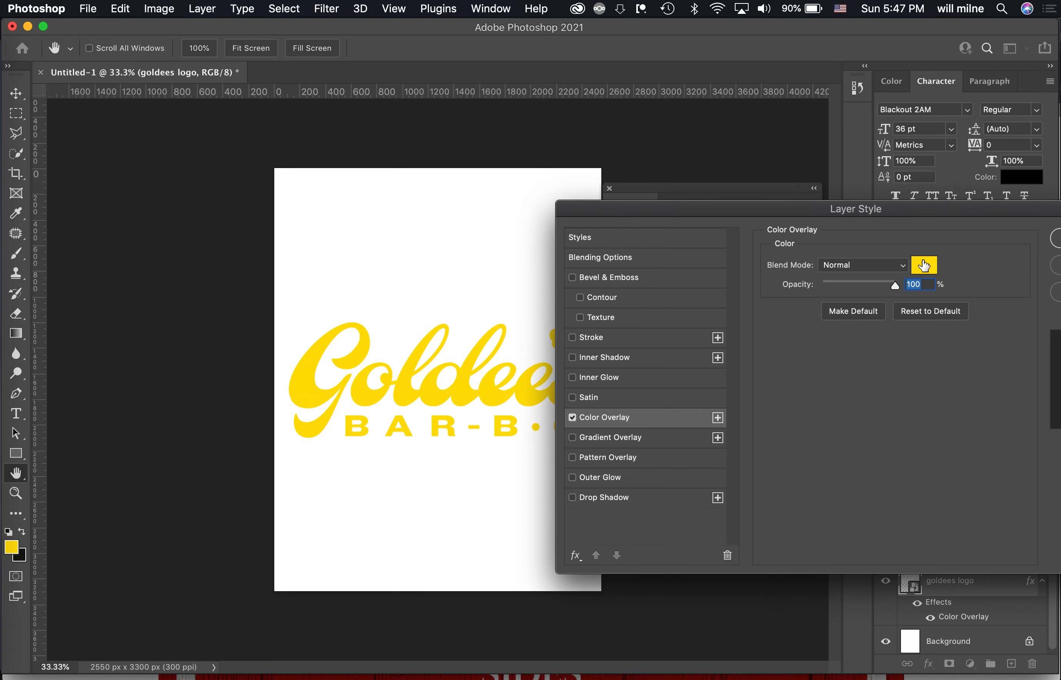
pyautogui.moveTo(925, 208); pyautogui.dragTo(795, 210)
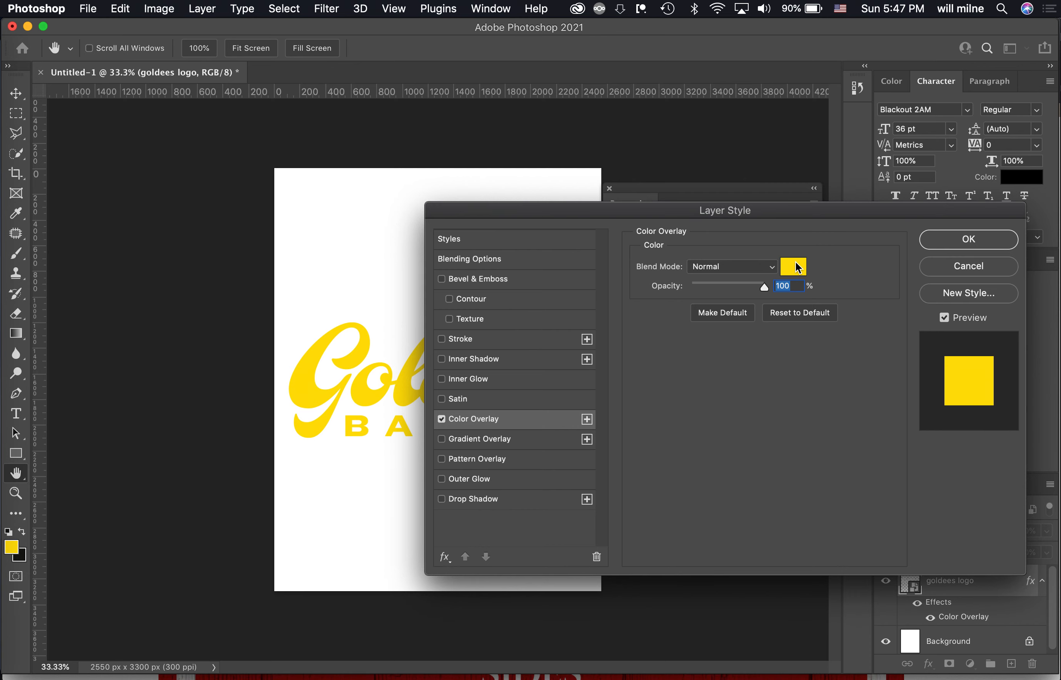
pyautogui.click(795, 267)
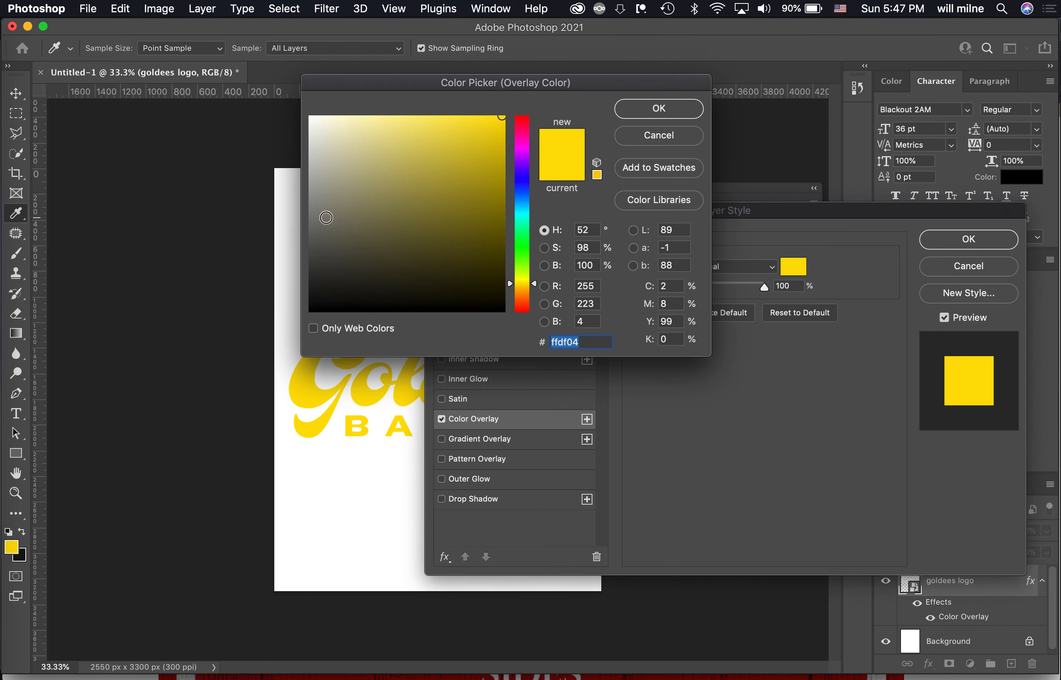
pyautogui.moveTo(326, 217); pyautogui.dragTo(278, 219)
pyautogui.click(664, 140)
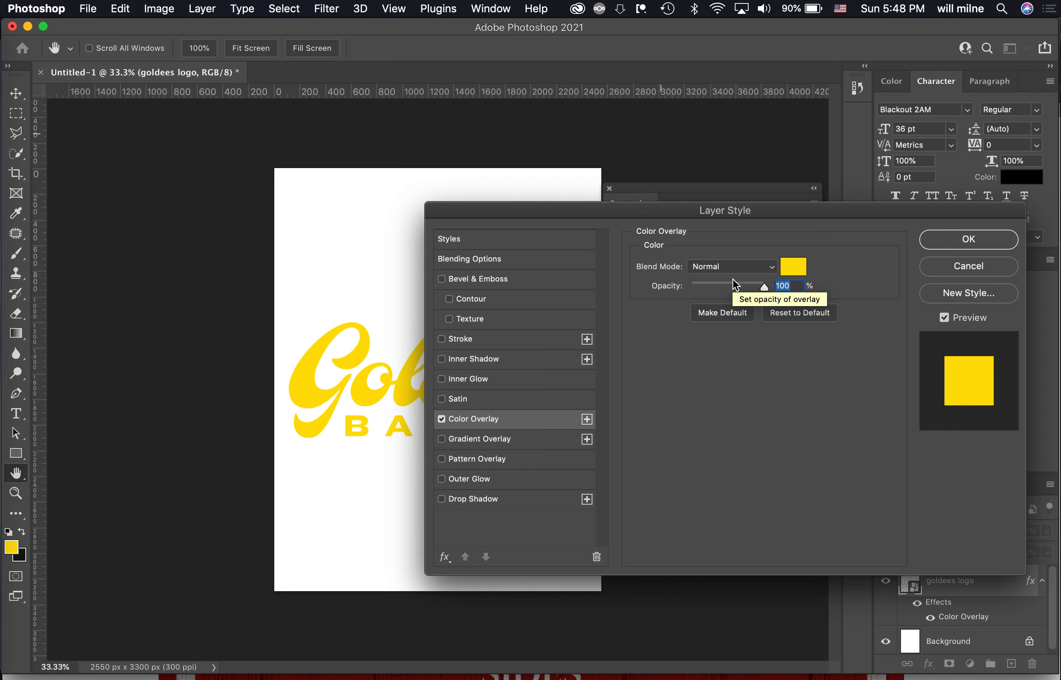
pyautogui.click(955, 242)
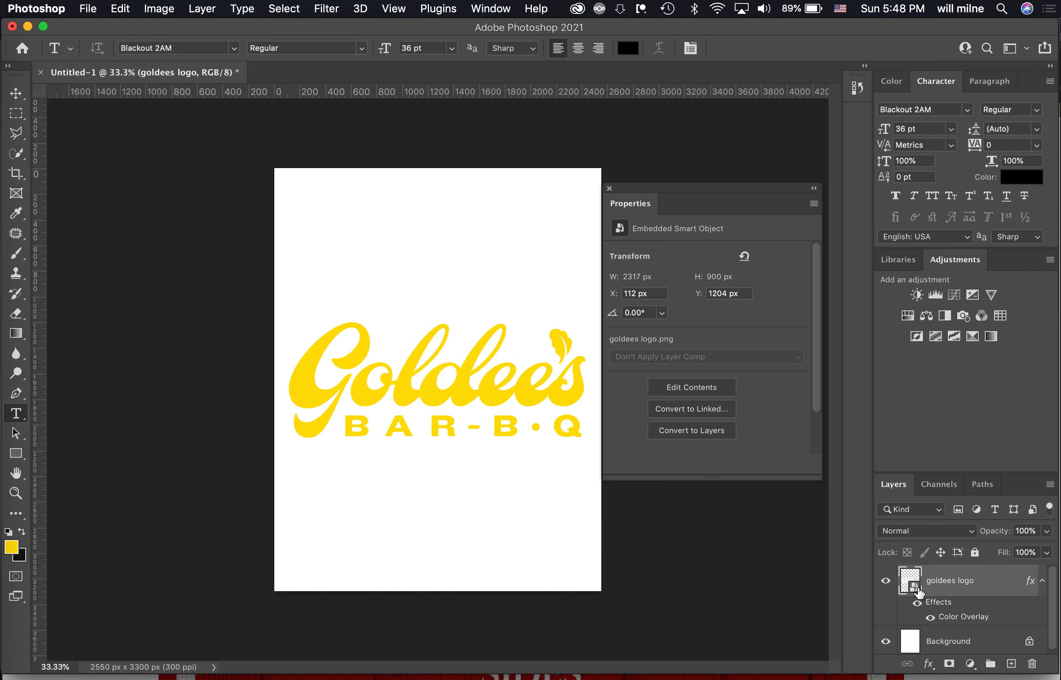
# Scale the logo down to about 1137 x 442 px and position it centred near the top of the page.
pyautogui.press('super+t')
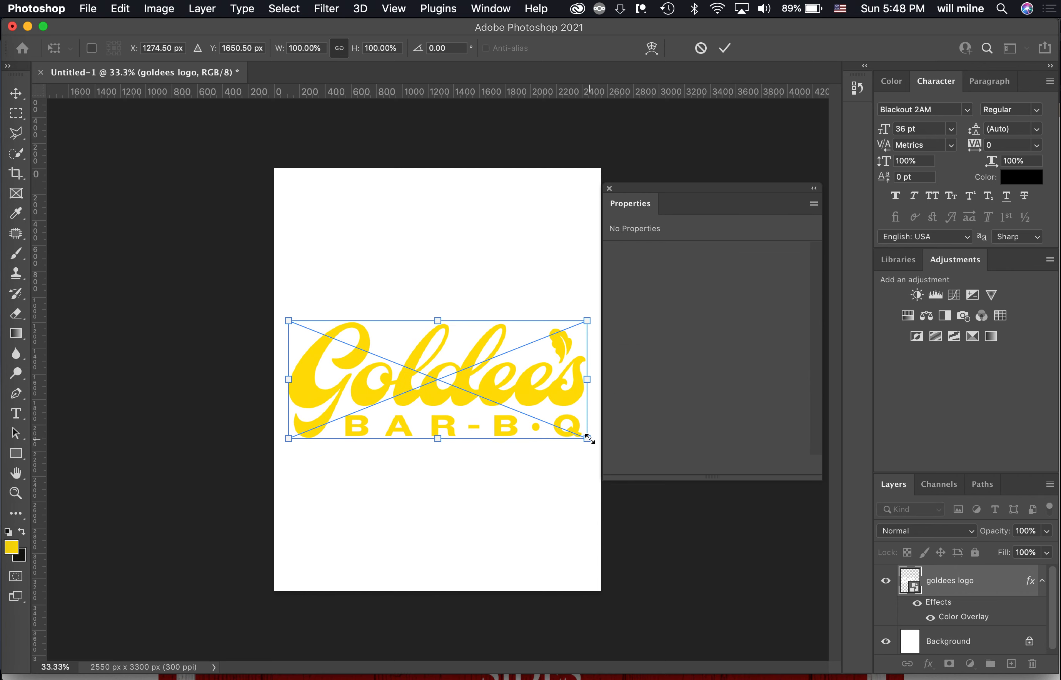
pyautogui.moveTo(589, 439); pyautogui.dragTo(472, 217)
pyautogui.press('Return')
pyautogui.press('v')
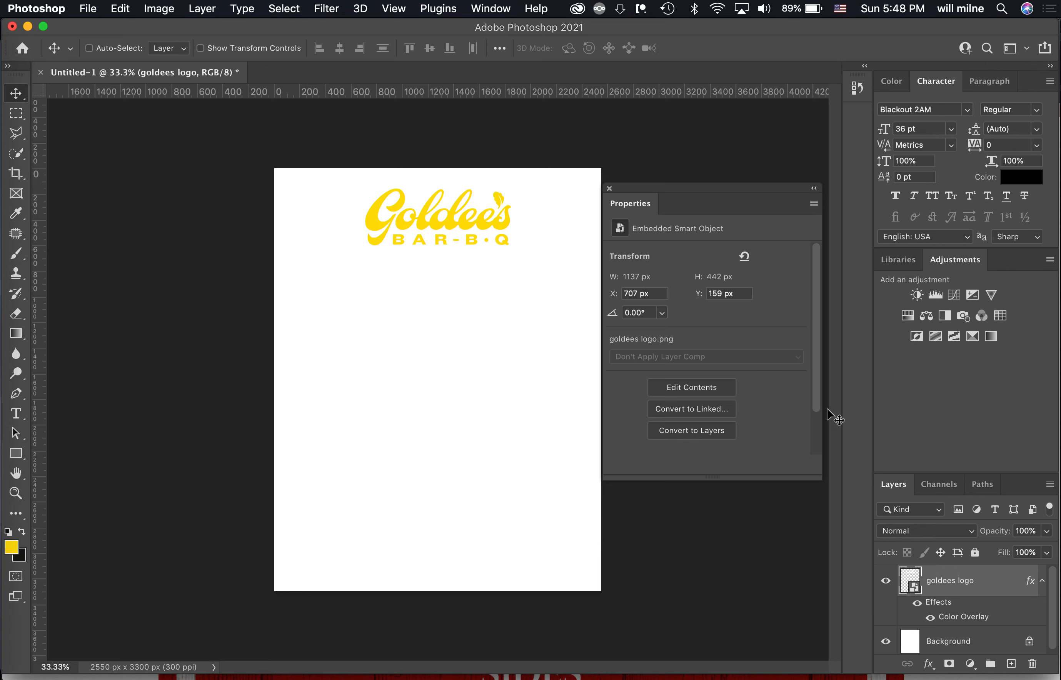
# Add a black 6 px Stroke to the logo layer, trying the Inside position before settling on Outside.
pyautogui.click(929, 663)
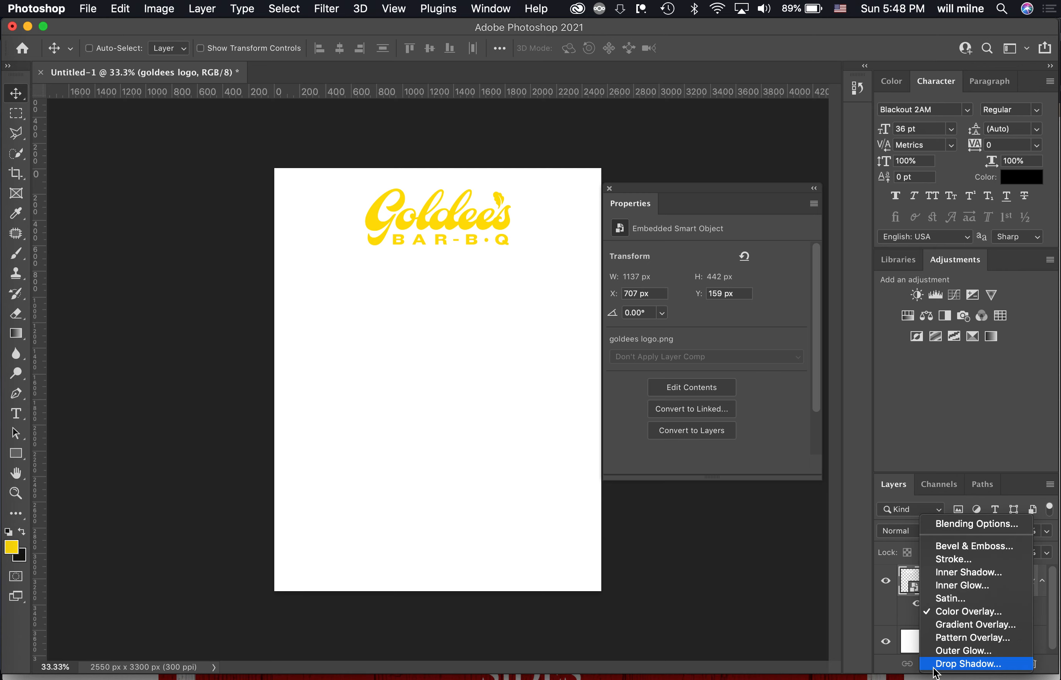
pyautogui.click(947, 559)
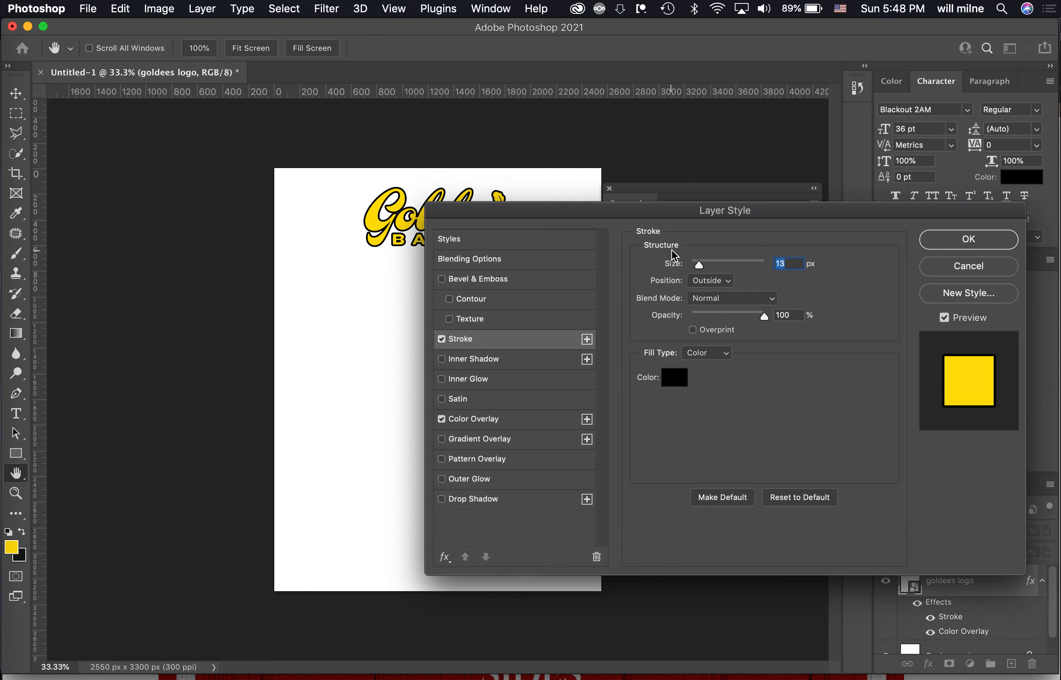
pyautogui.moveTo(699, 264); pyautogui.dragTo(696, 267)
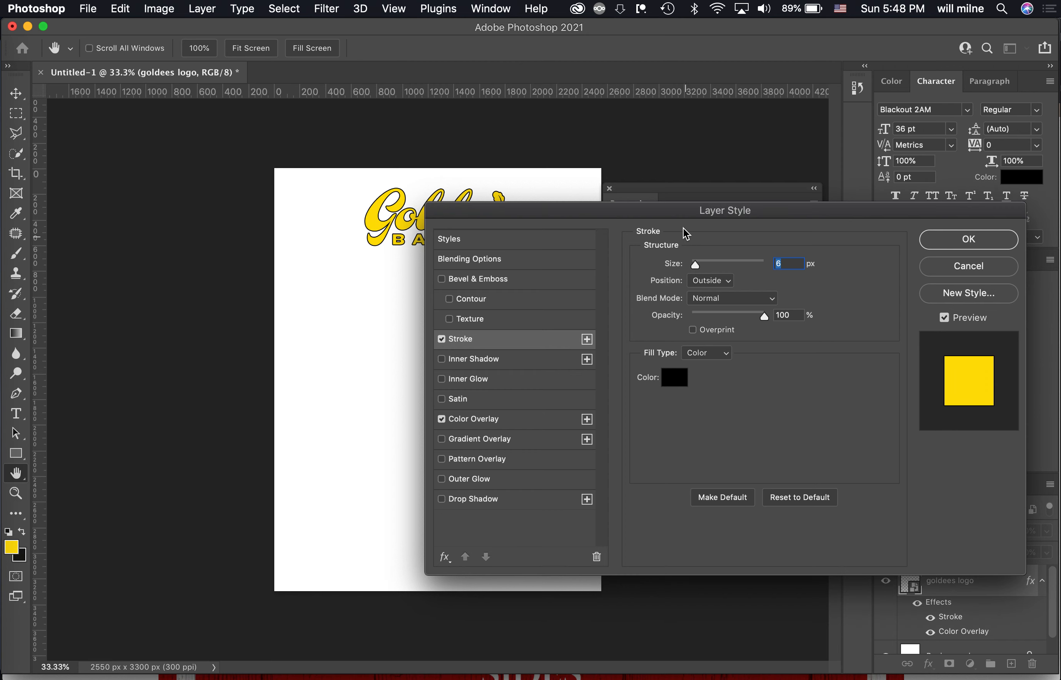
pyautogui.moveTo(674, 213); pyautogui.dragTo(766, 218)
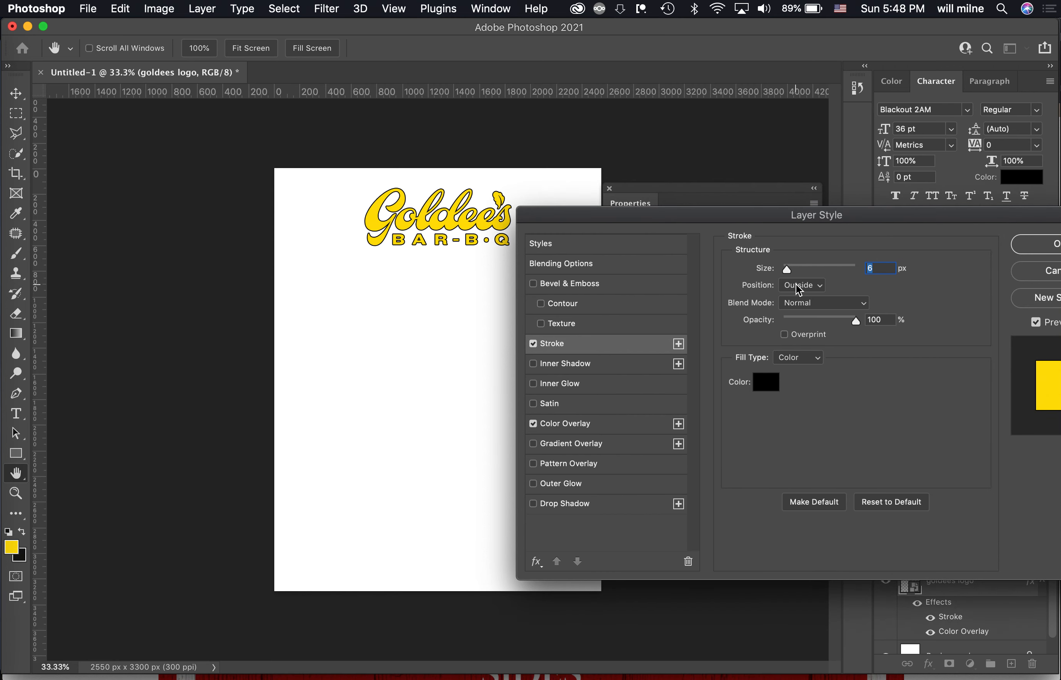
pyautogui.click(796, 285)
pyautogui.click(798, 296)
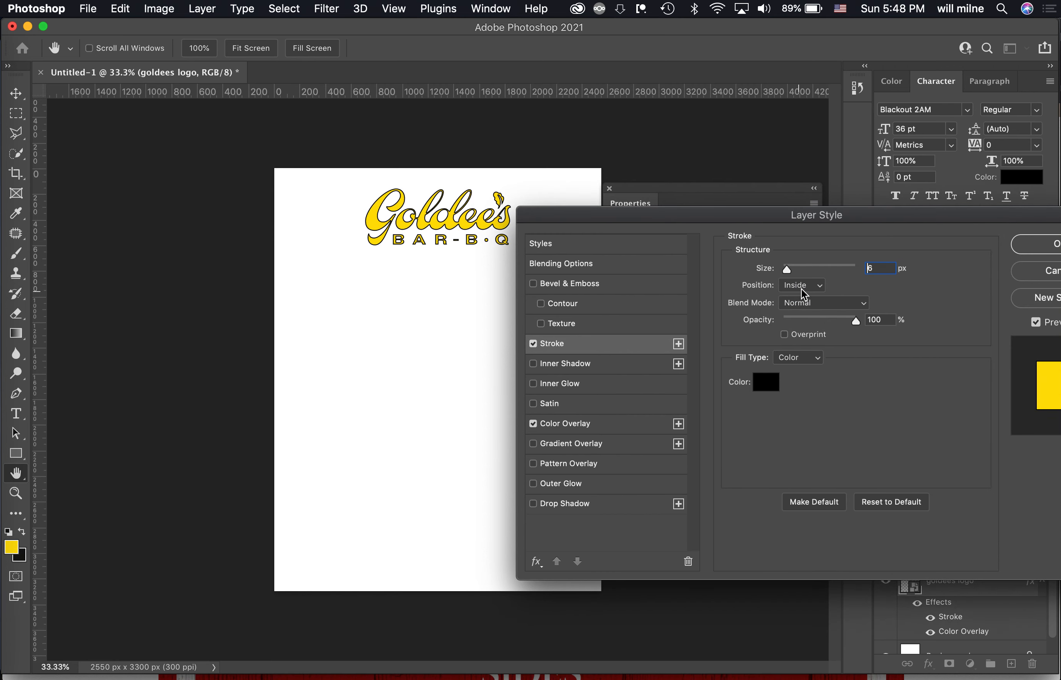
pyautogui.click(802, 289)
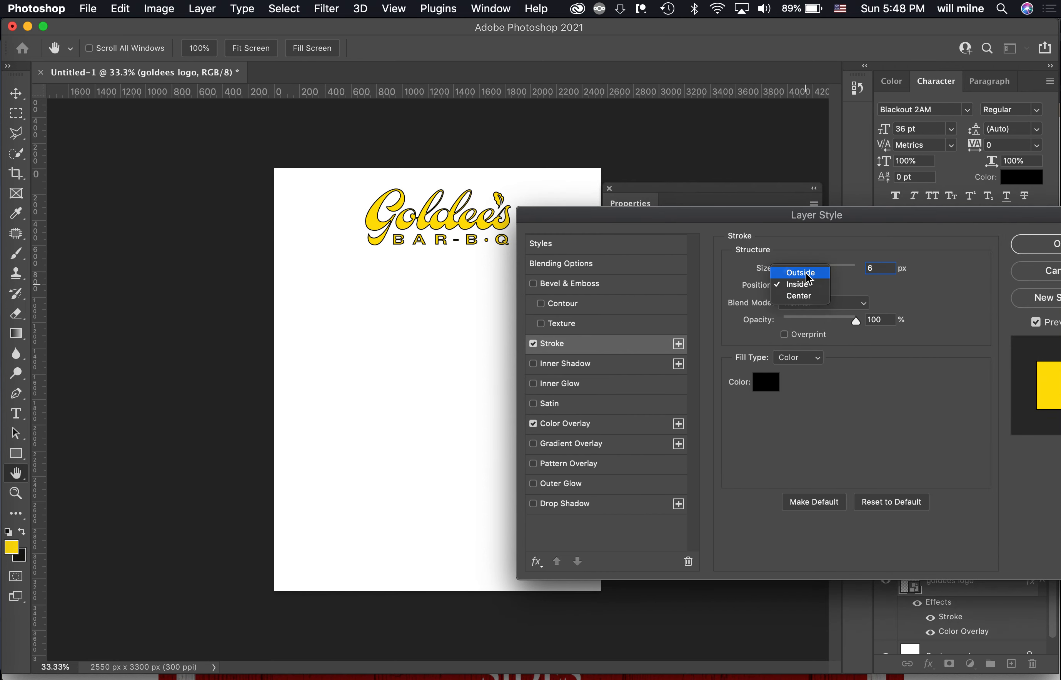
pyautogui.click(806, 273)
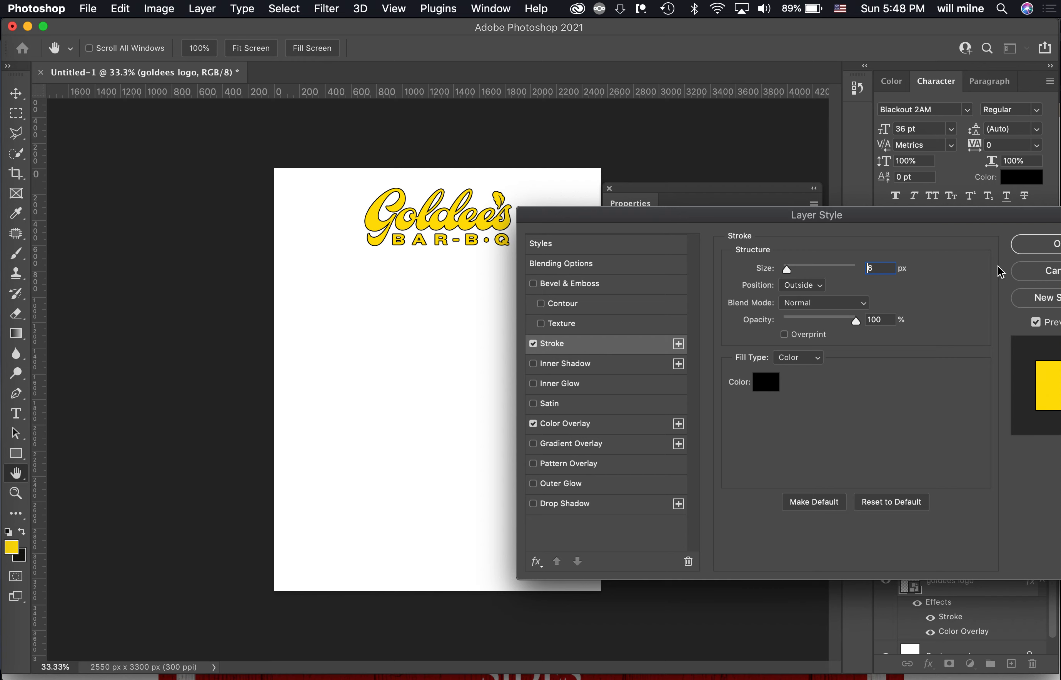
pyautogui.click(1037, 248)
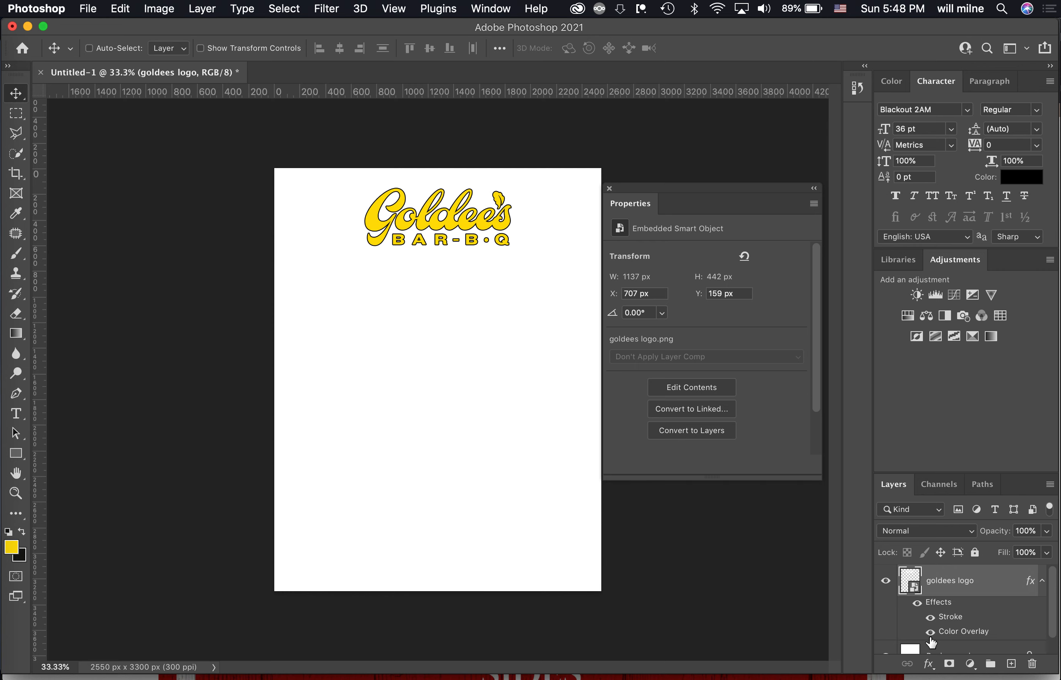
# Compare the logo with and without its Stroke effect, and leave the stroke hidden.
pyautogui.click(931, 618)
pyautogui.click(931, 619)
pyautogui.click(931, 620)
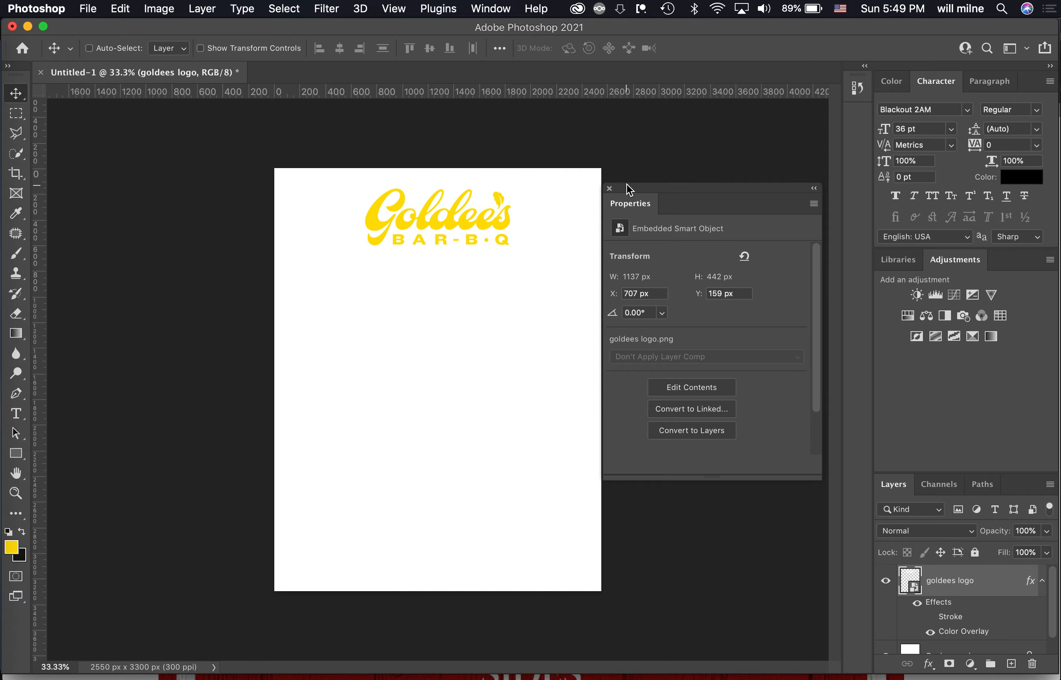
# Switch to the Goldee's Barbecue menu page in Chrome and examine its sections, prices, colours and layout from Meats down to Beverages.
pyautogui.hotkey('ctrl', 'Up')
pyautogui.click(595, 354)
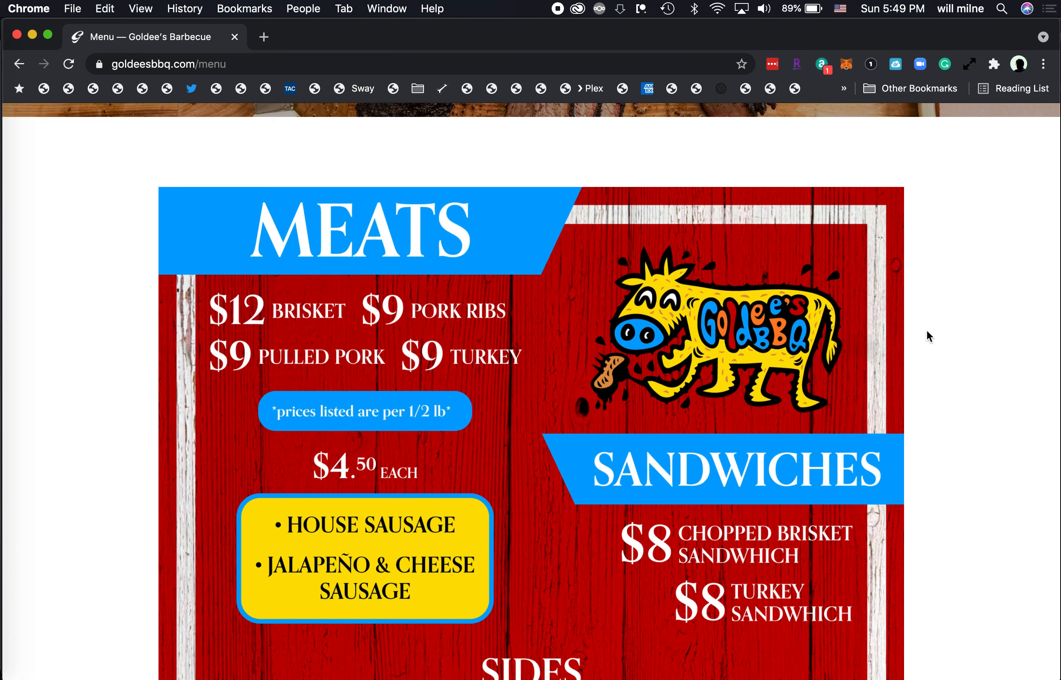
pyautogui.scroll(-5, 876, 389)
pyautogui.scroll(-3, 875, 388)
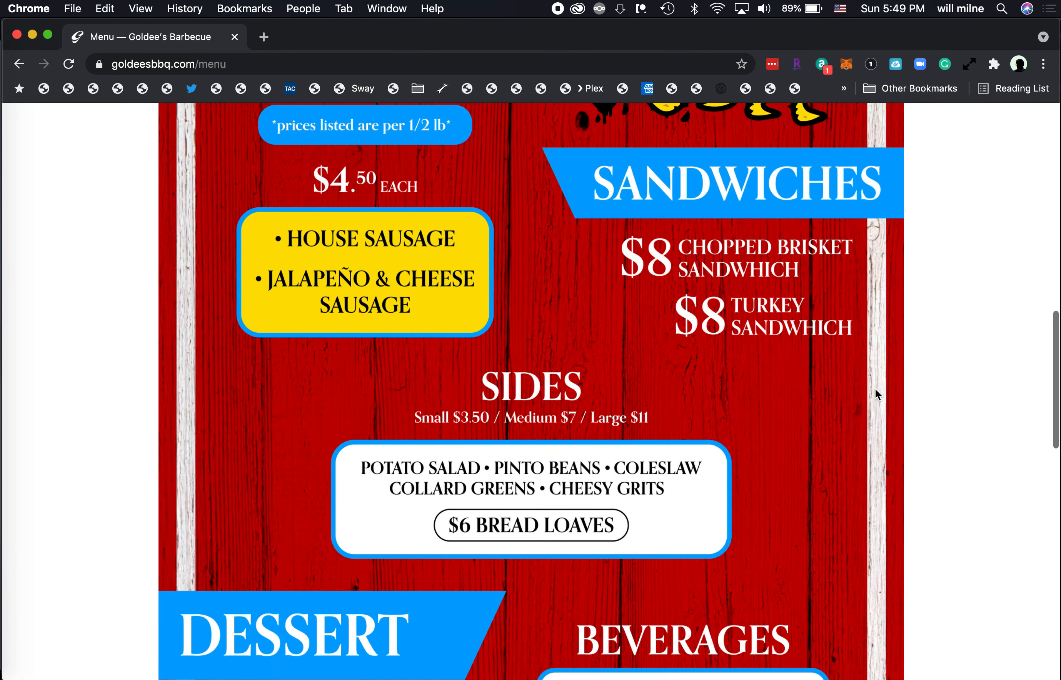
pyautogui.scroll(3, 876, 388)
pyautogui.scroll(5, 876, 389)
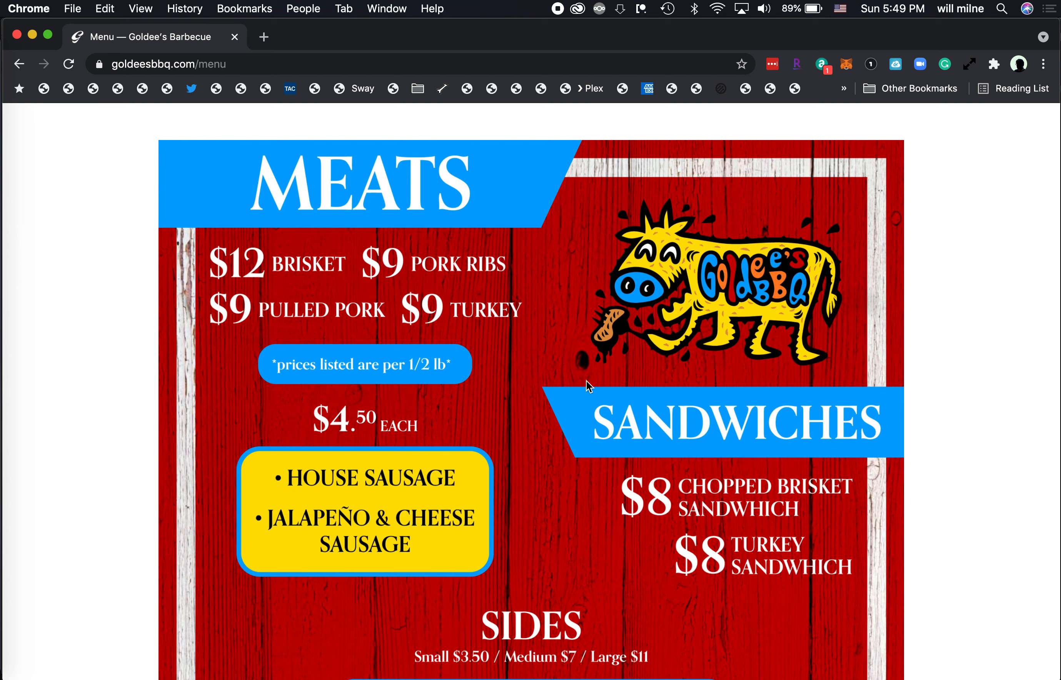
pyautogui.scroll(-10, 682, 485)
pyautogui.scroll(-2, 519, 548)
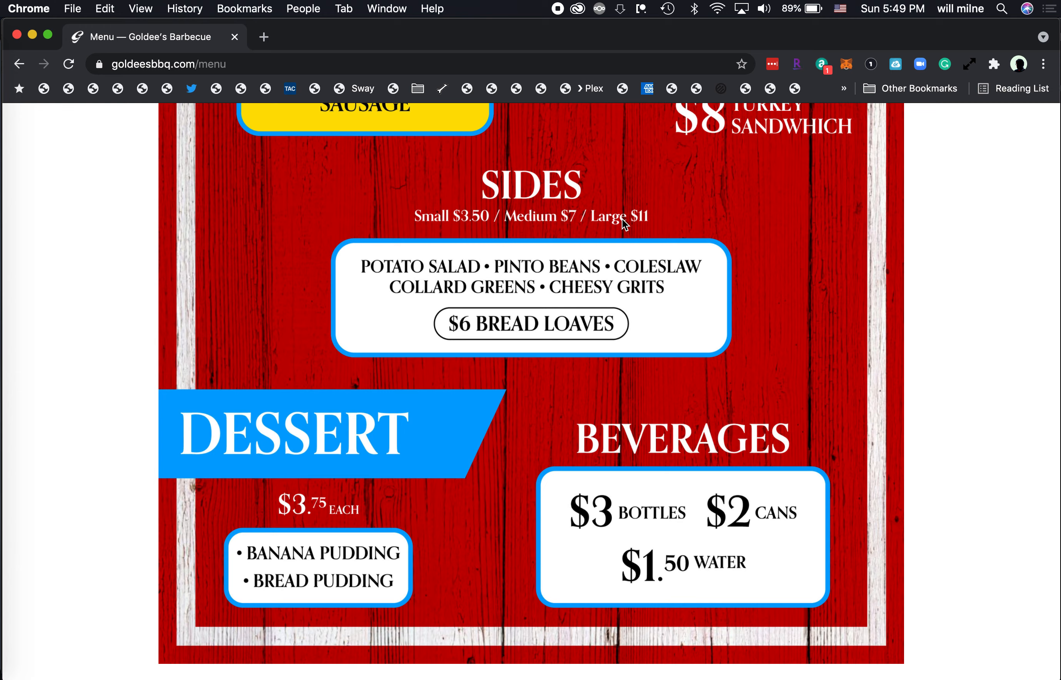
pyautogui.hotkey('ctrl', 'Up')
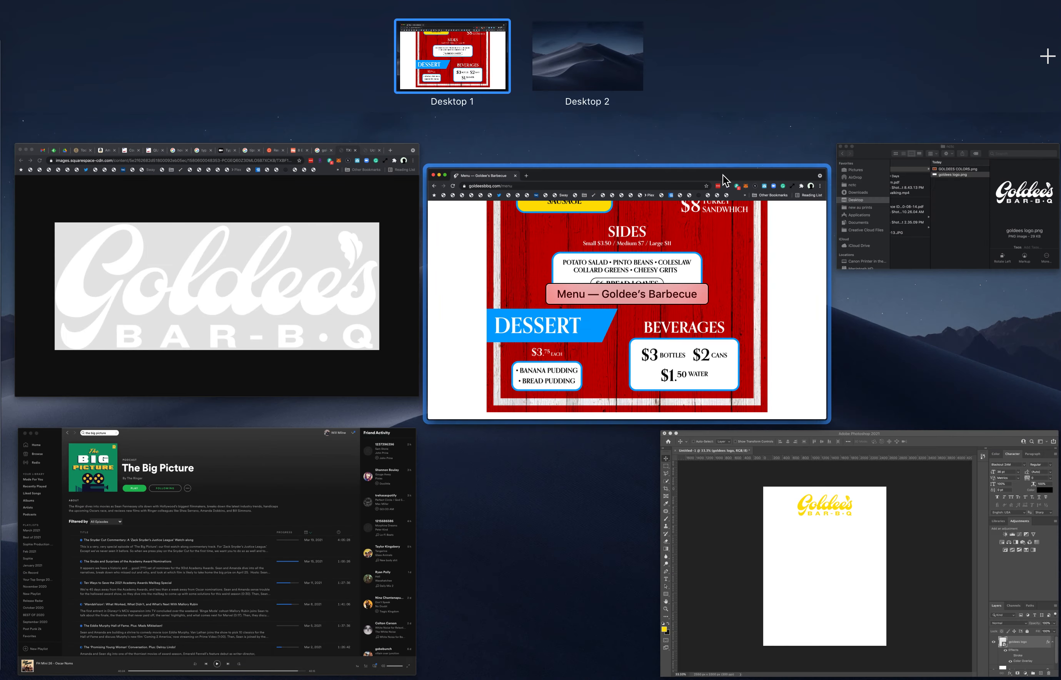
# Switch back to the menu document in Photoshop and activate the Rectangle Tool.
pyautogui.click(841, 532)
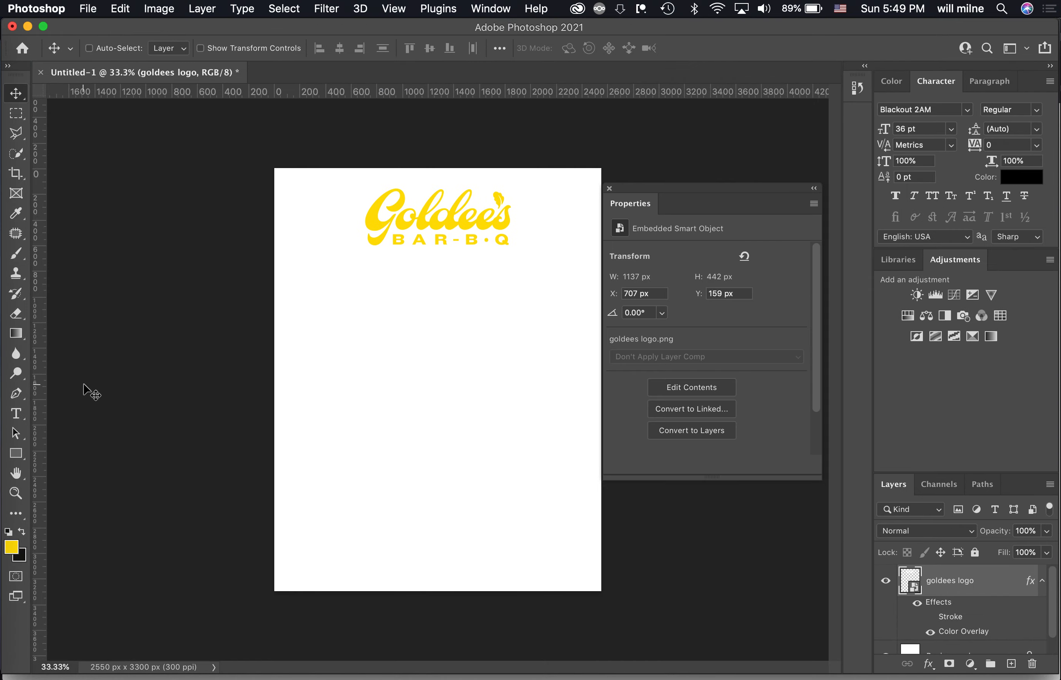
pyautogui.click(17, 456)
pyautogui.rightClick(16, 452)
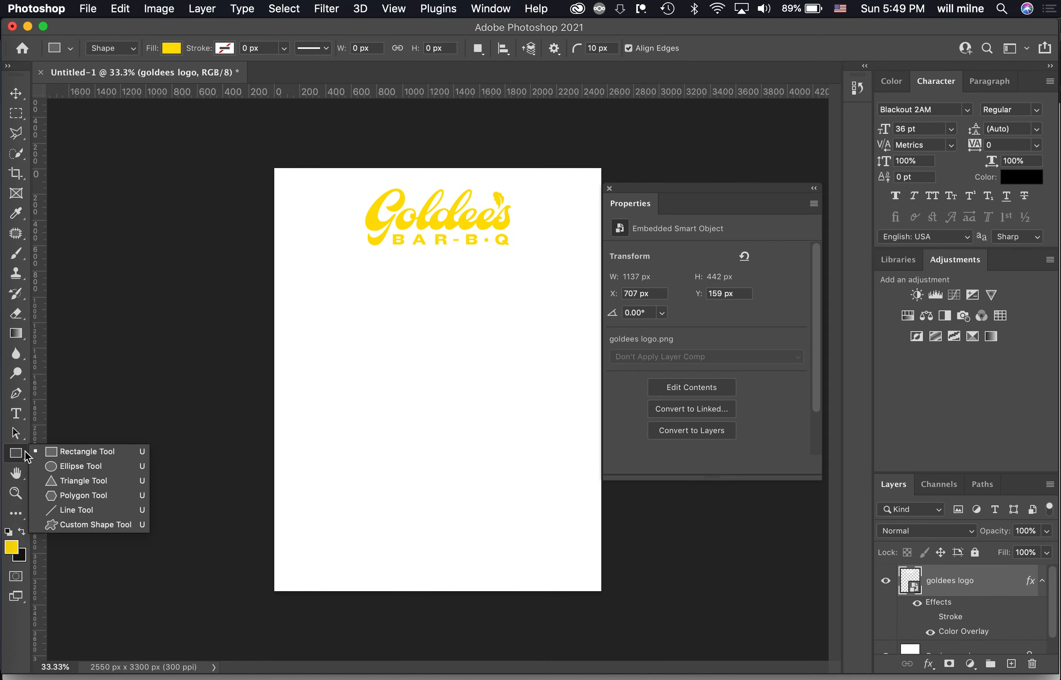
pyautogui.click(90, 453)
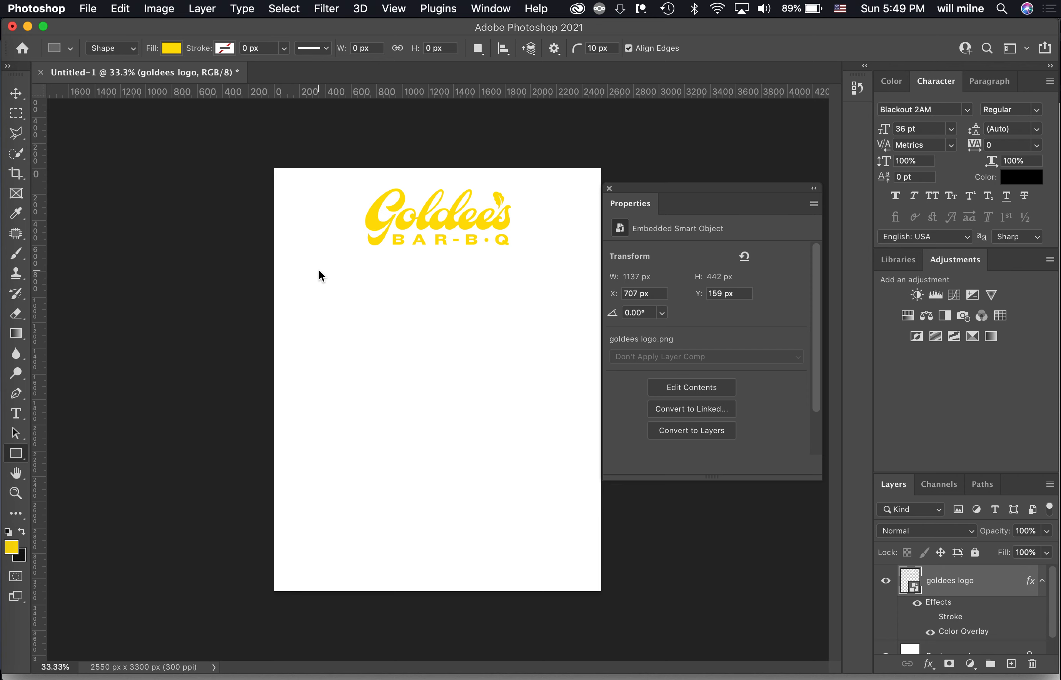
pyautogui.moveTo(320, 270); pyautogui.dragTo(561, 359)
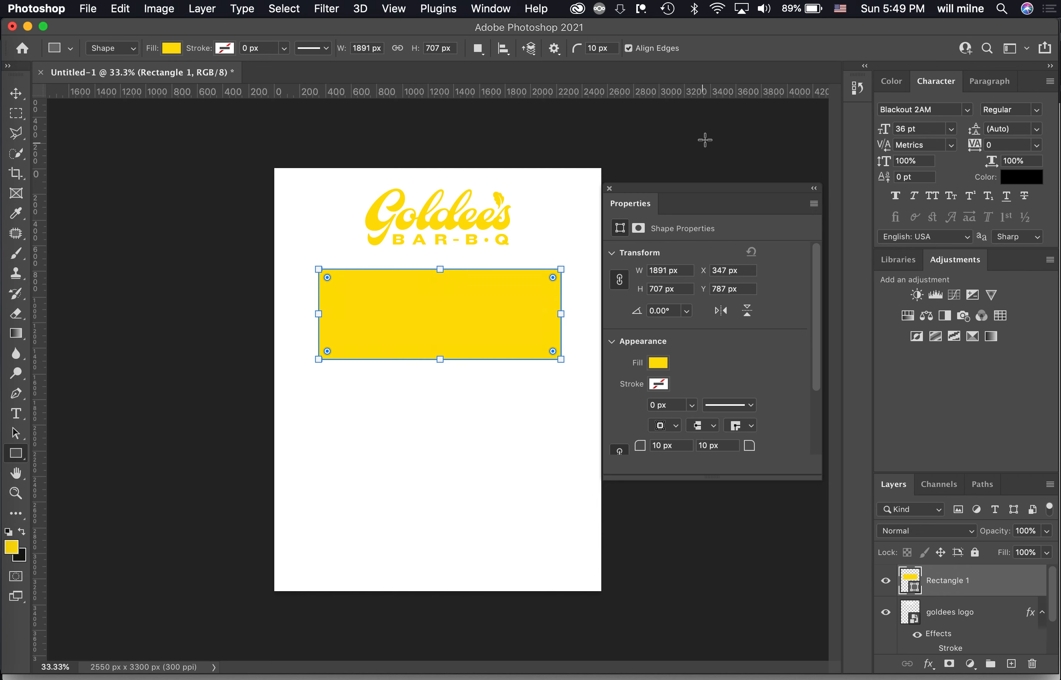
pyautogui.moveTo(965, 588); pyautogui.dragTo(1032, 663)
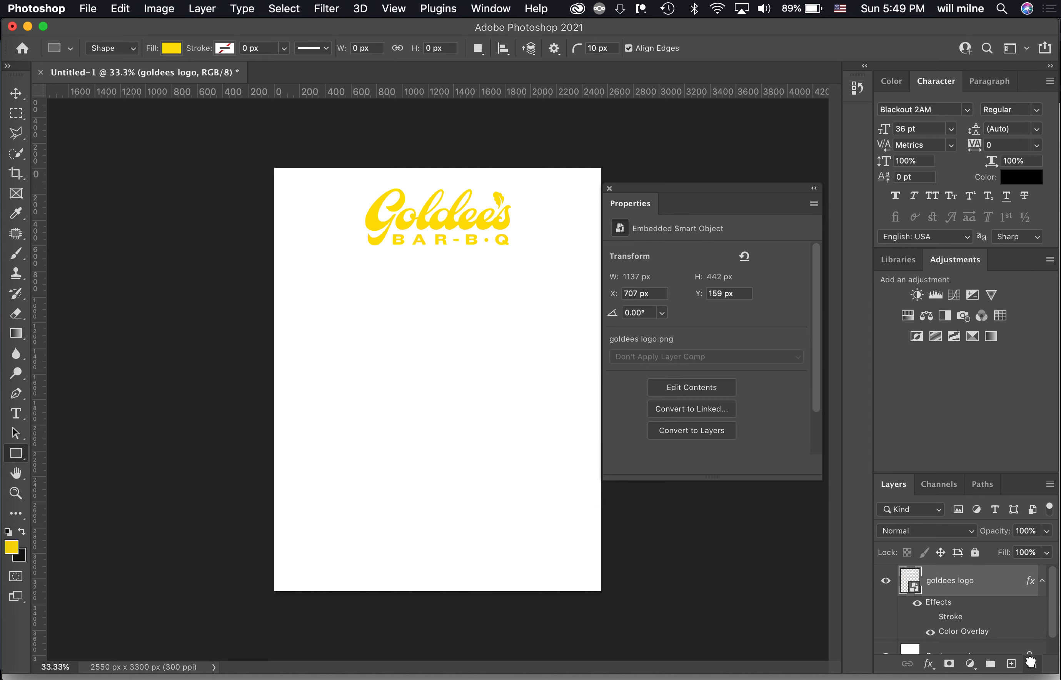
pyautogui.click(412, 338)
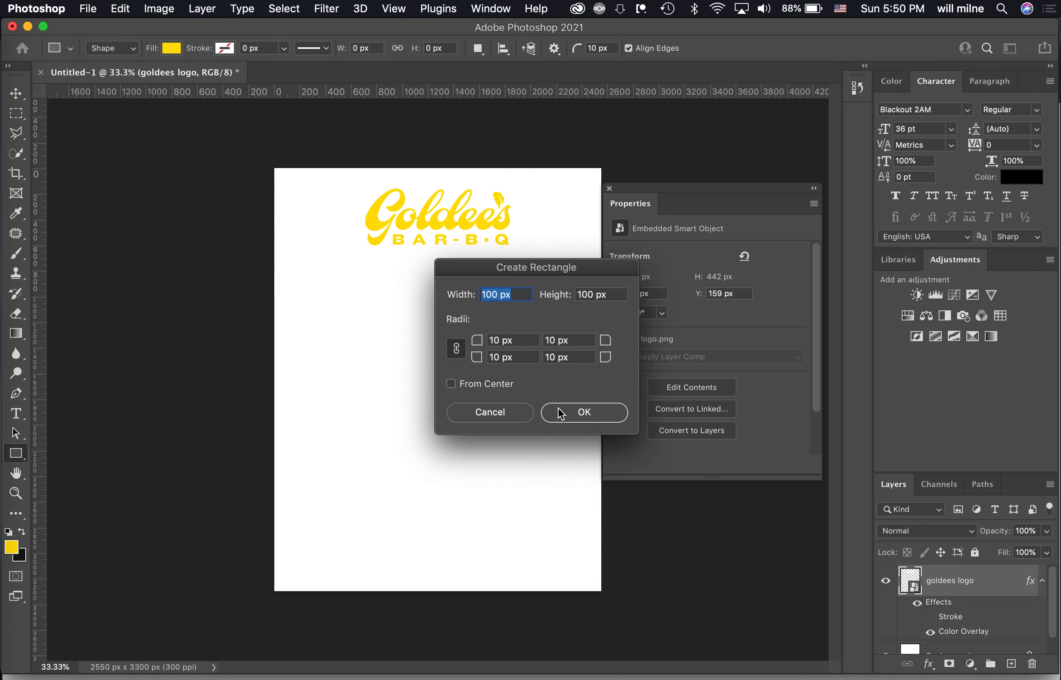
pyautogui.click(491, 413)
# Draw a rectangle about 1999 x 547 px below the logo, with no fill and a black stroke.
pyautogui.moveTo(308, 276); pyautogui.dragTo(565, 346)
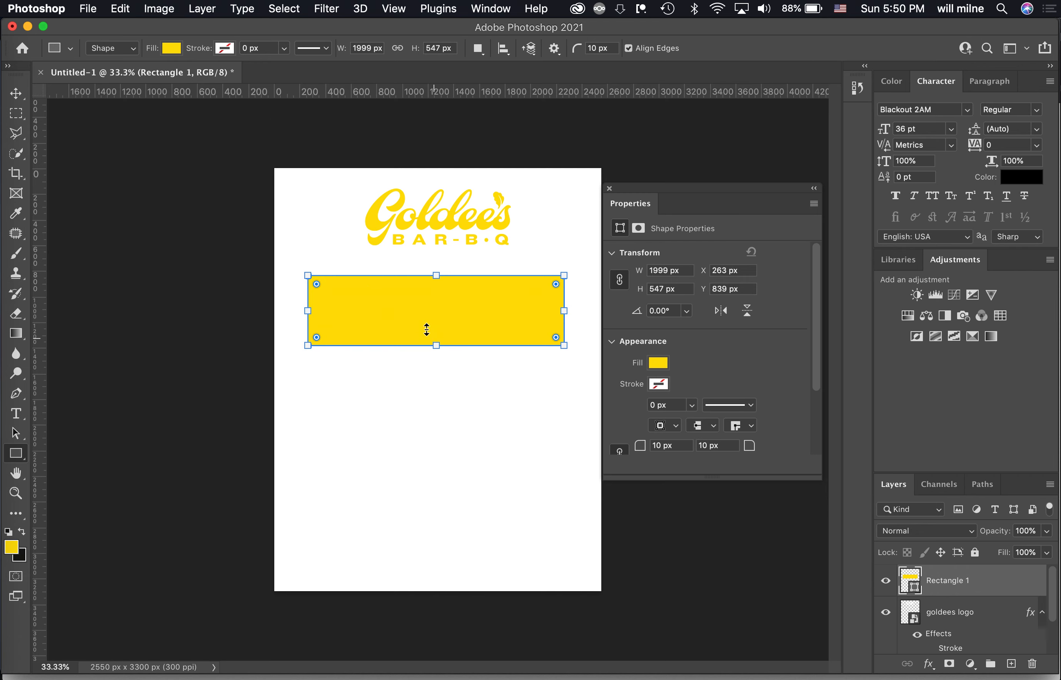
pyautogui.click(178, 51)
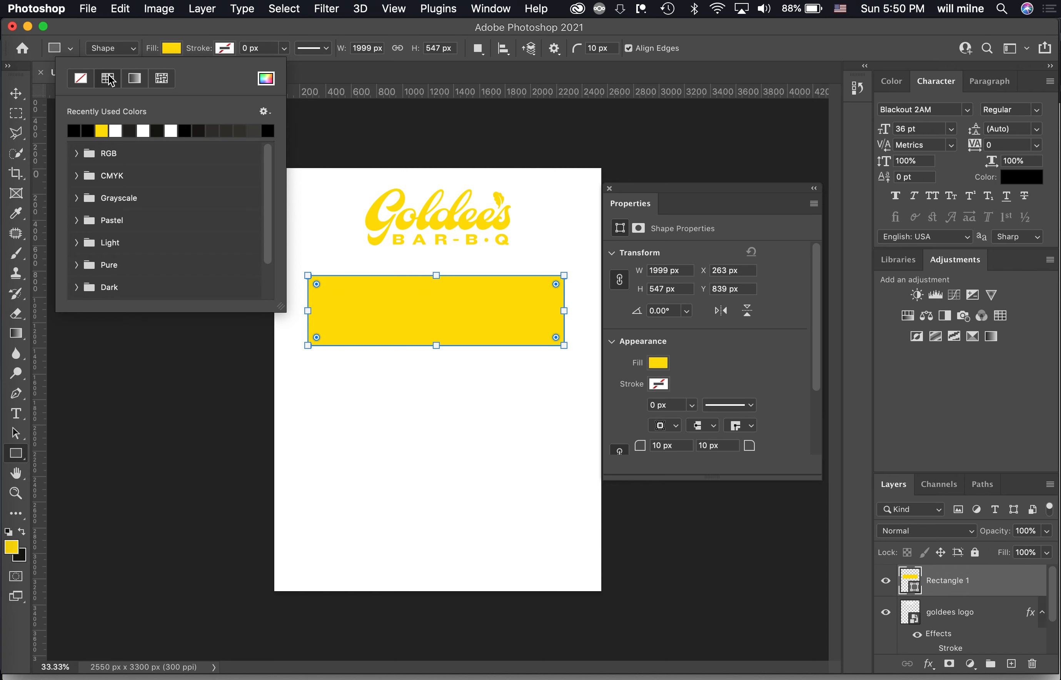
pyautogui.click(82, 78)
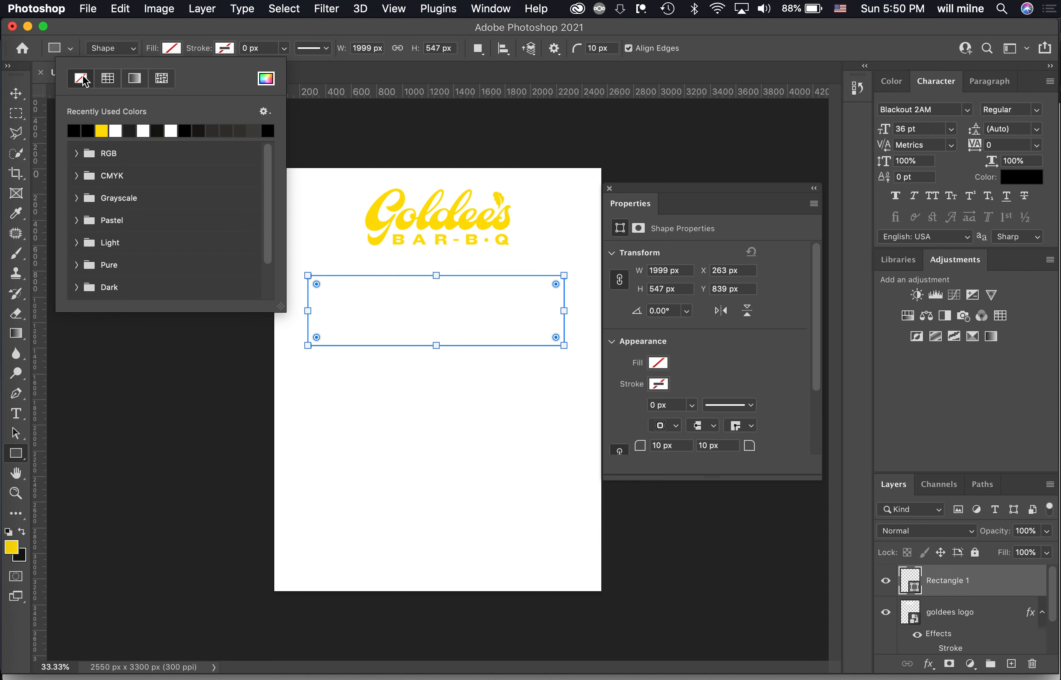
pyautogui.click(224, 49)
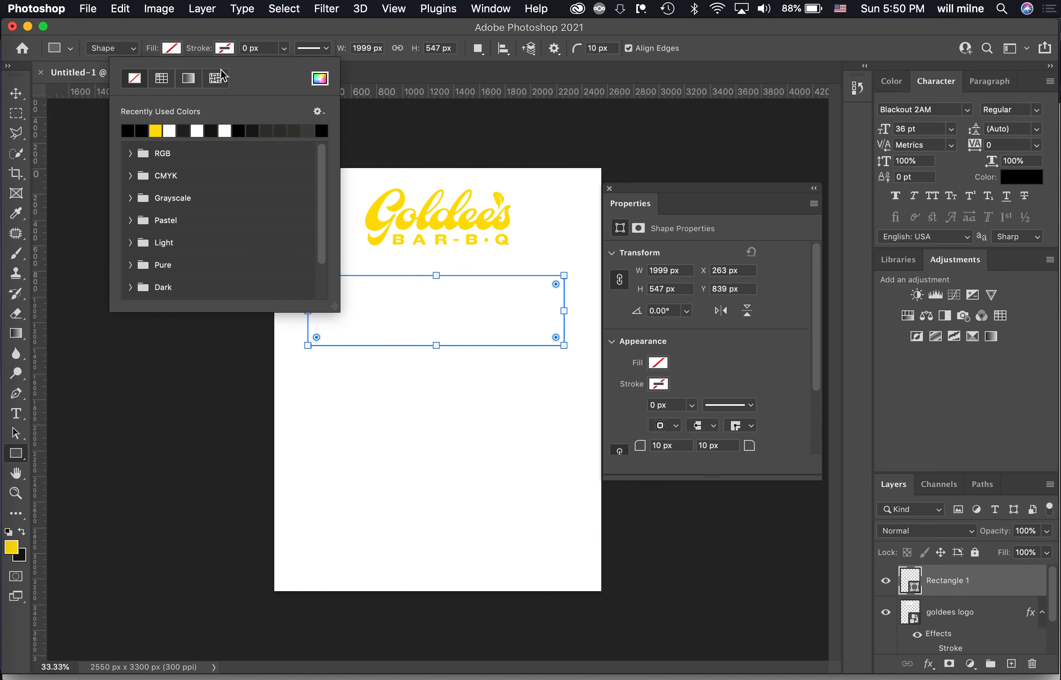
pyautogui.click(142, 130)
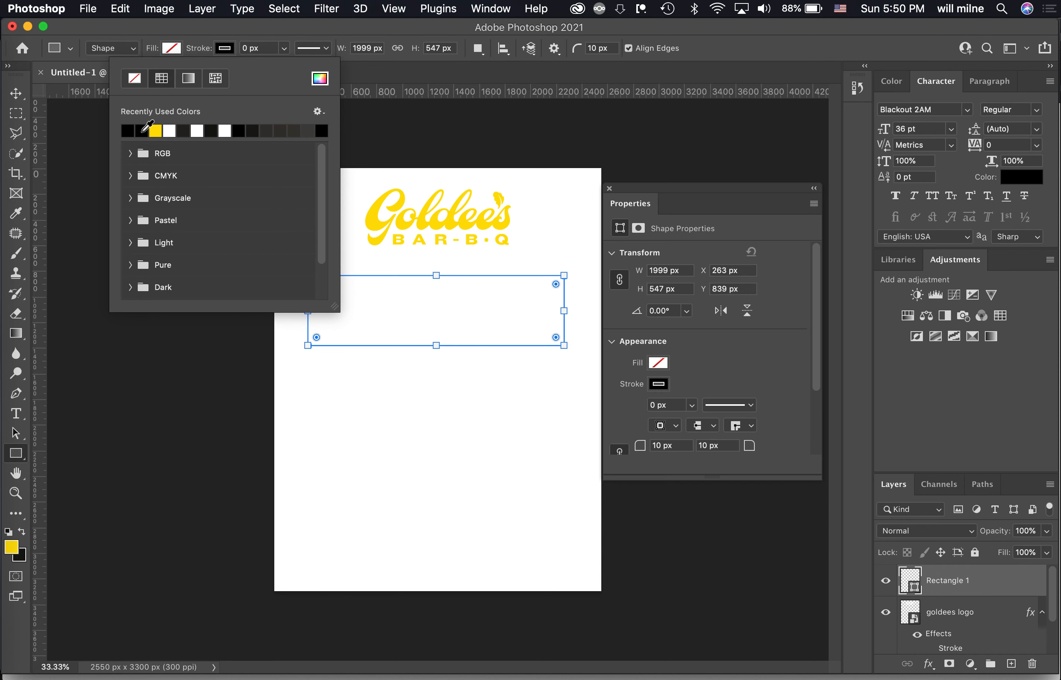
# Set the rectangle's stroke width to 10 px.
pyautogui.click(286, 48)
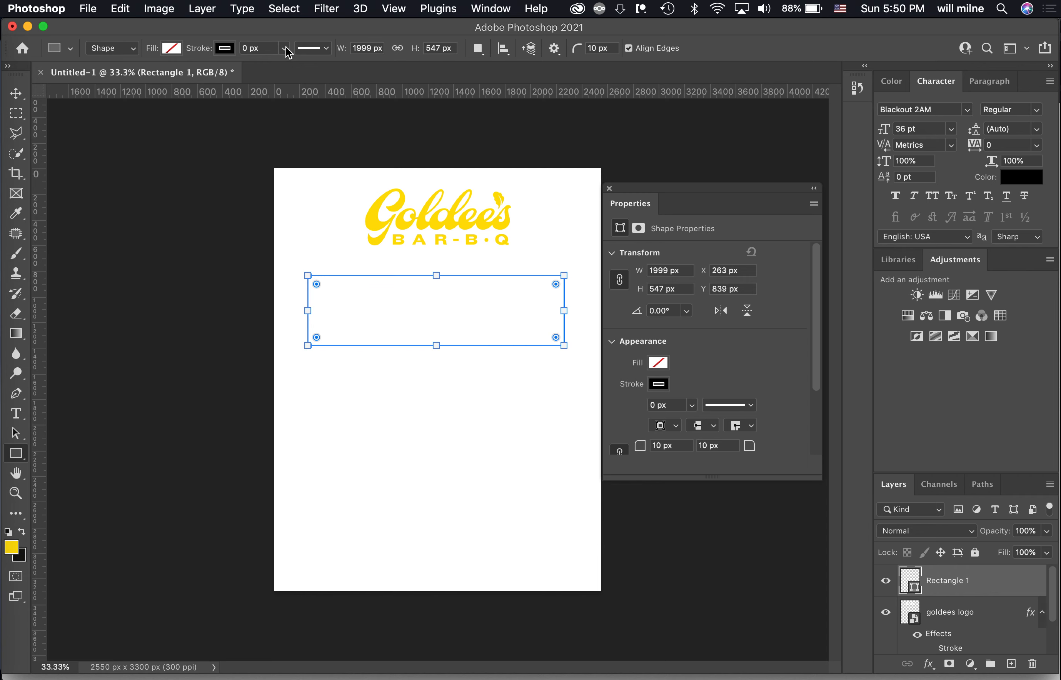
pyautogui.click(285, 47)
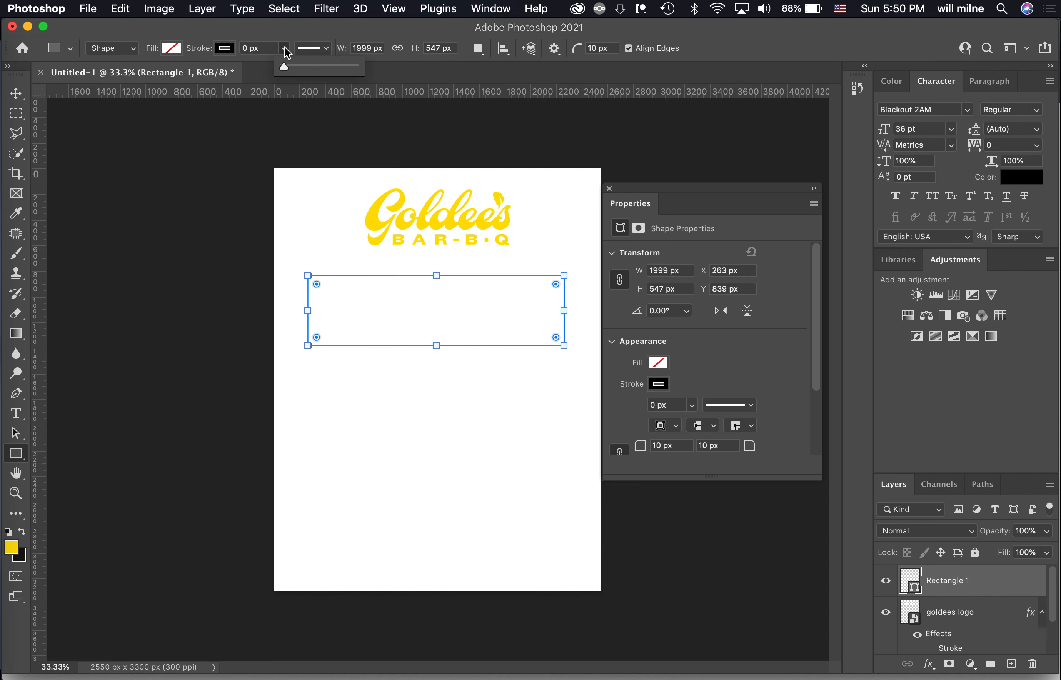
pyautogui.moveTo(290, 70)
pyautogui.mouseDown()
pyautogui.moveTo(309, 67)
pyautogui.moveTo(297, 65)
pyautogui.mouseUp()
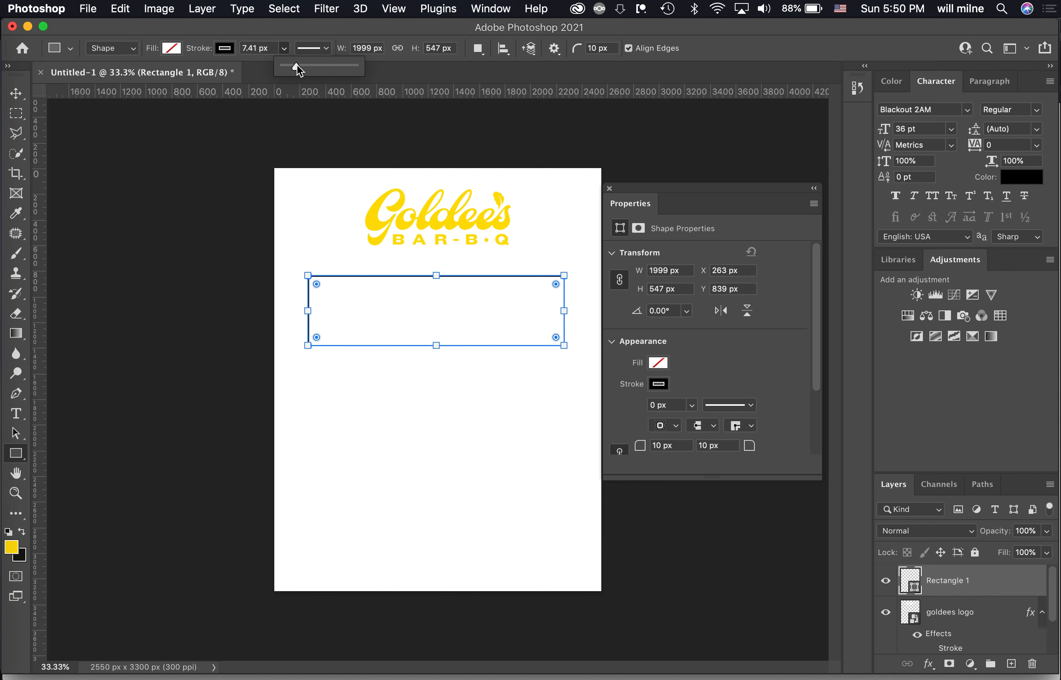
pyautogui.click(270, 49)
pyautogui.write('10')
pyautogui.press('Return')
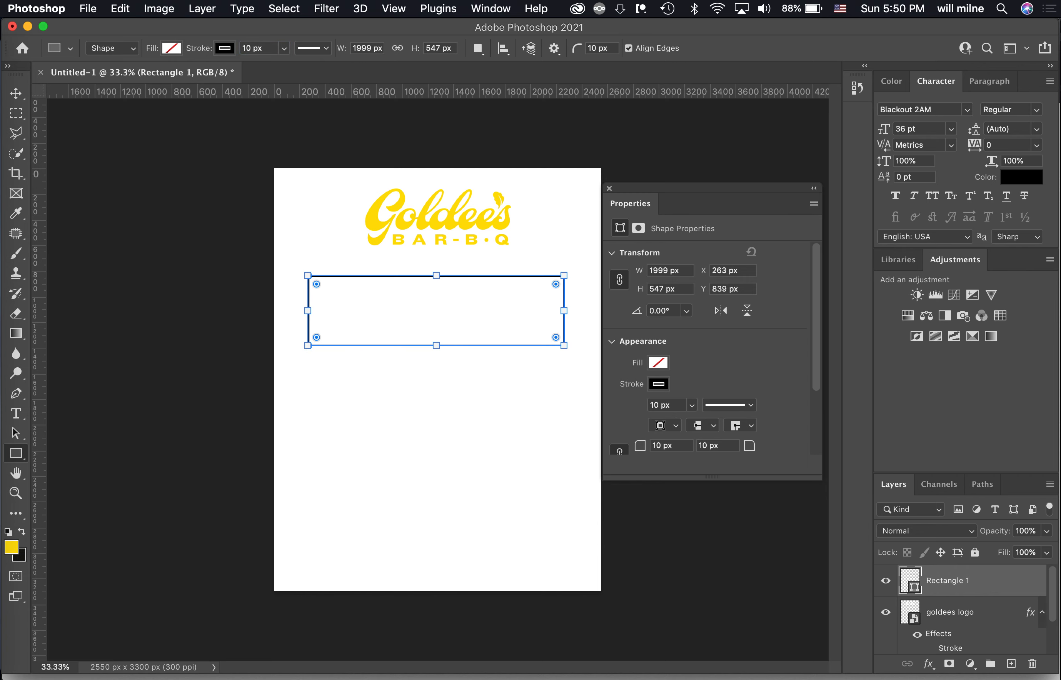
# Give the rectangle a dashed stroke after trying the dotted style, and close the Properties panel covering the page.
pyautogui.click(22, 94)
pyautogui.press('super')
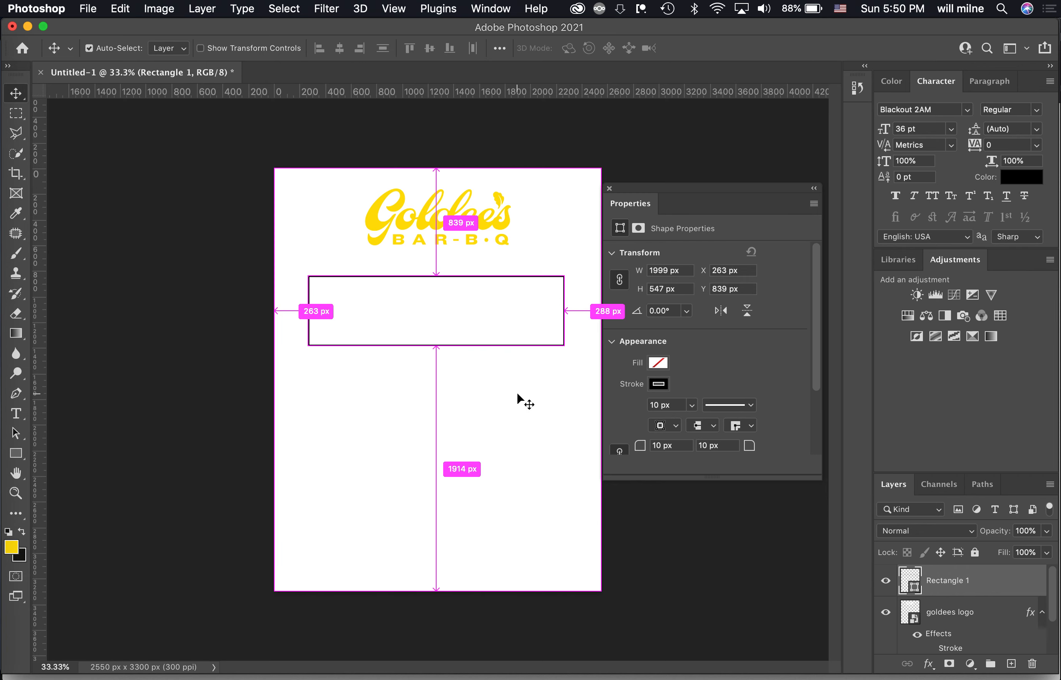
pyautogui.press('super+equal')
pyautogui.click(10, 454)
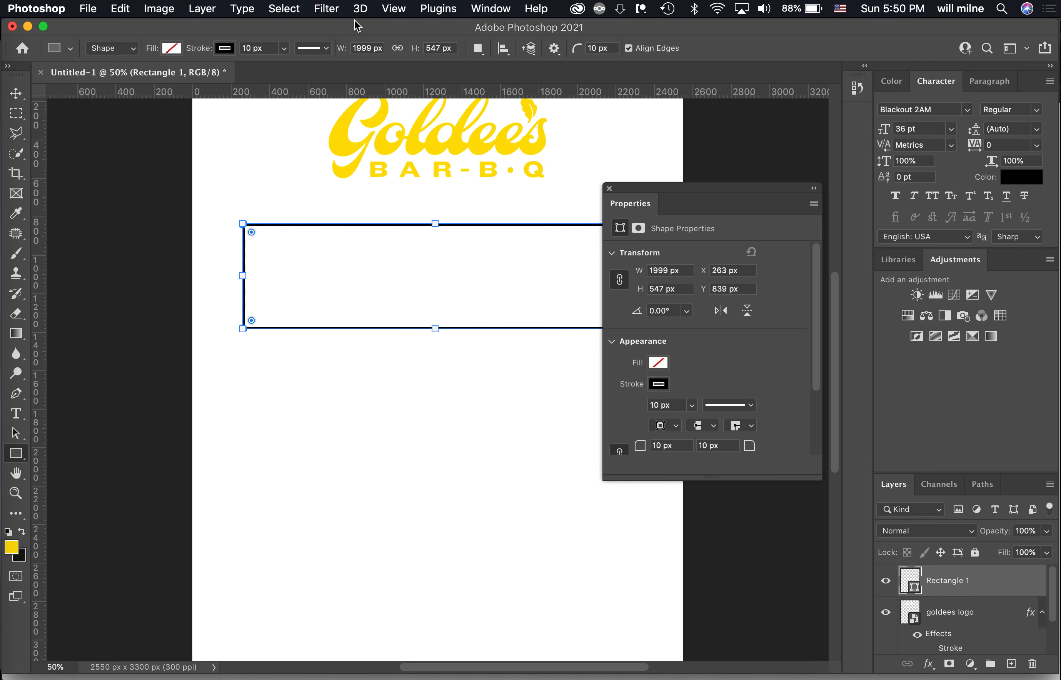
pyautogui.click(326, 48)
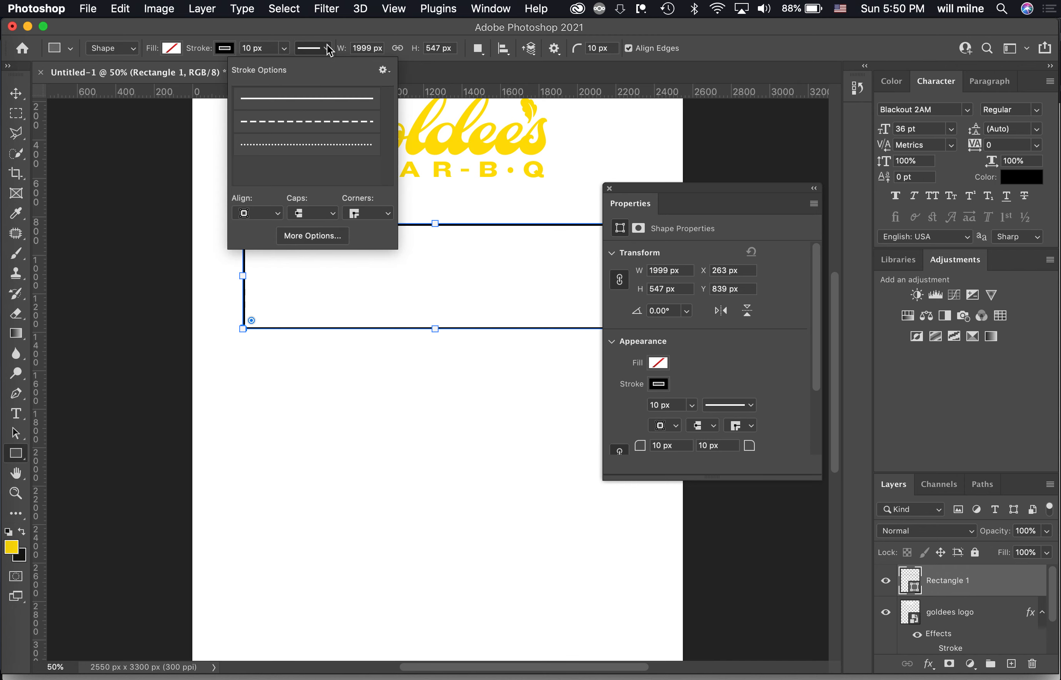
pyautogui.click(318, 123)
pyautogui.click(309, 145)
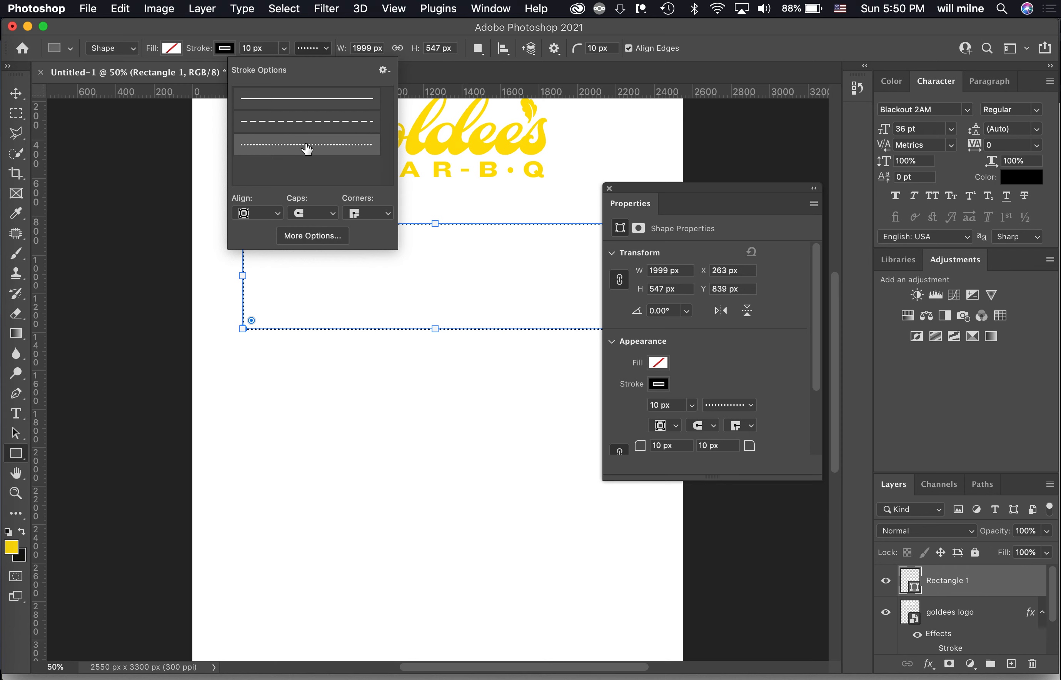
pyautogui.click(312, 126)
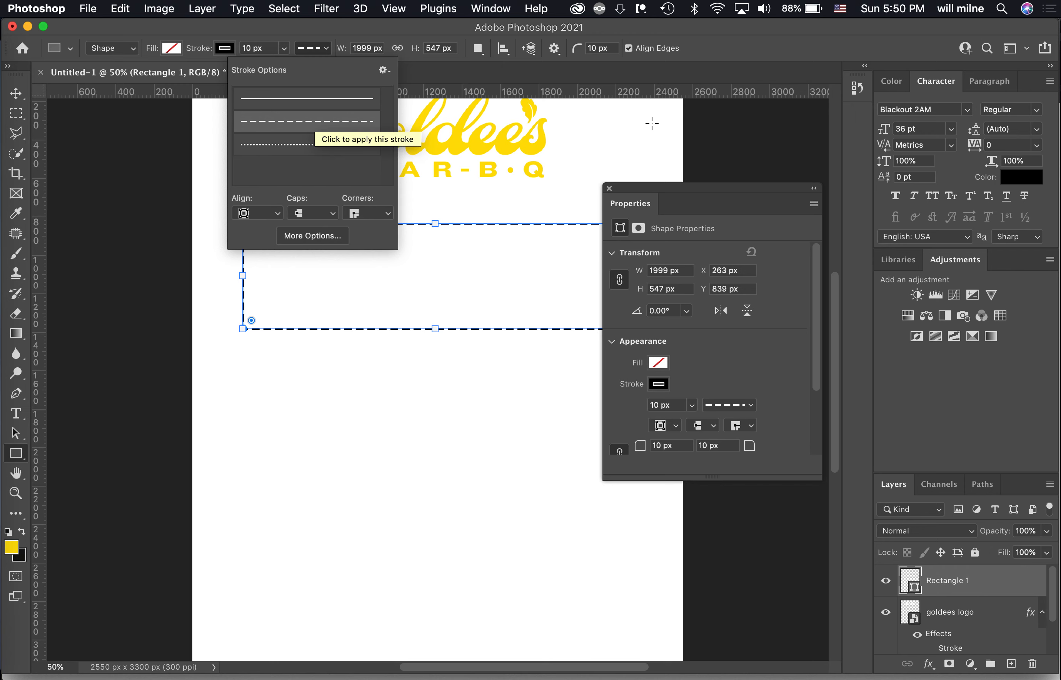
pyautogui.click(524, 68)
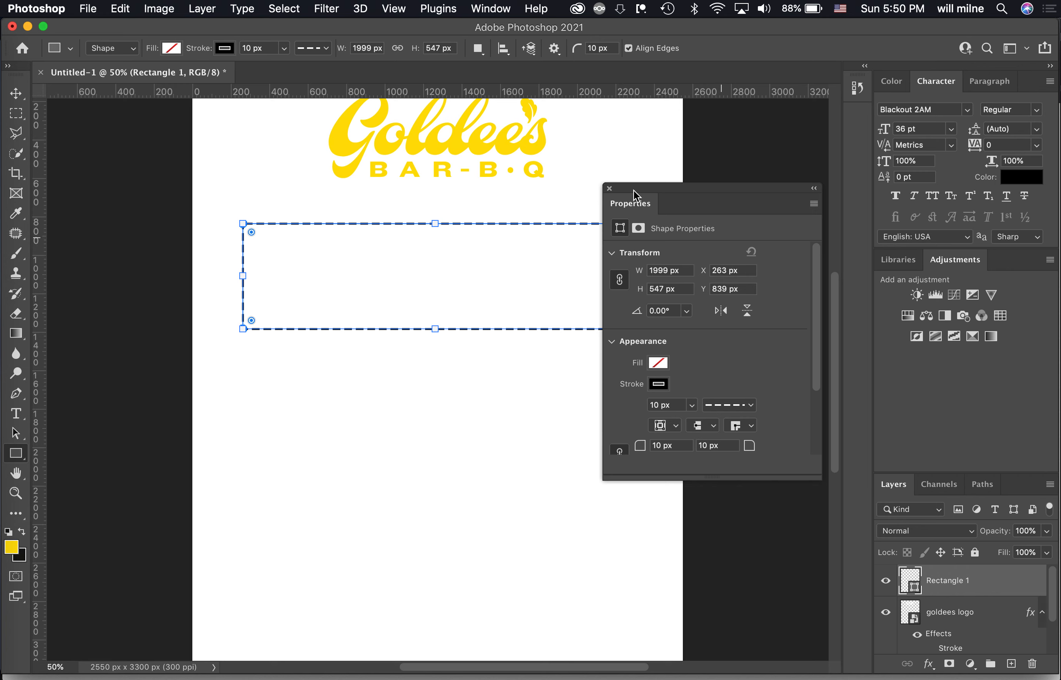
pyautogui.click(609, 189)
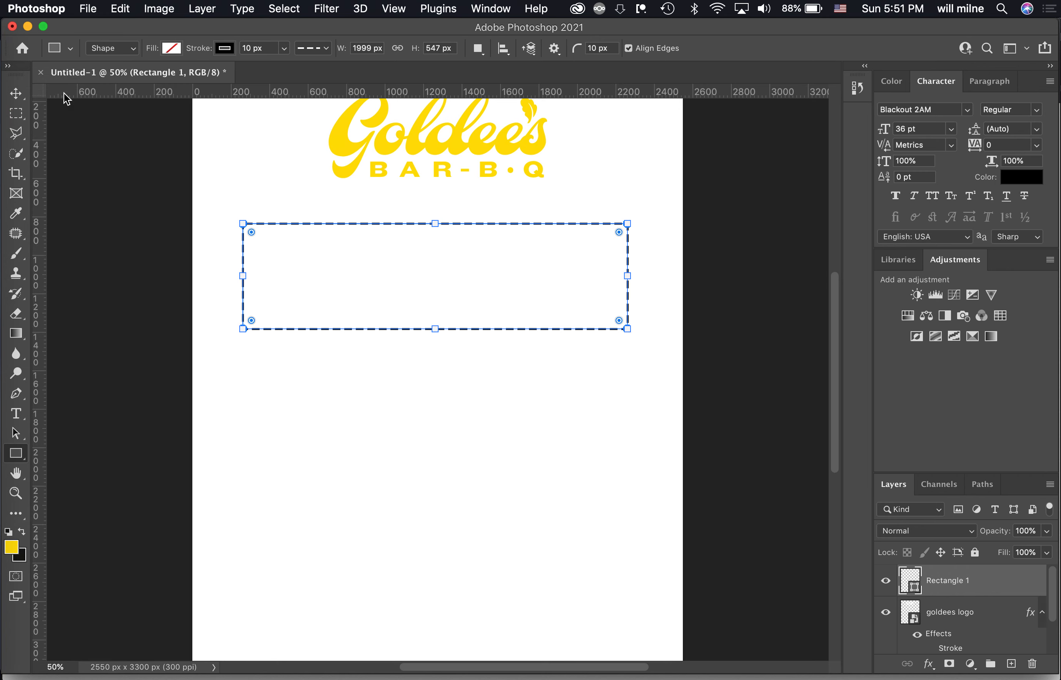
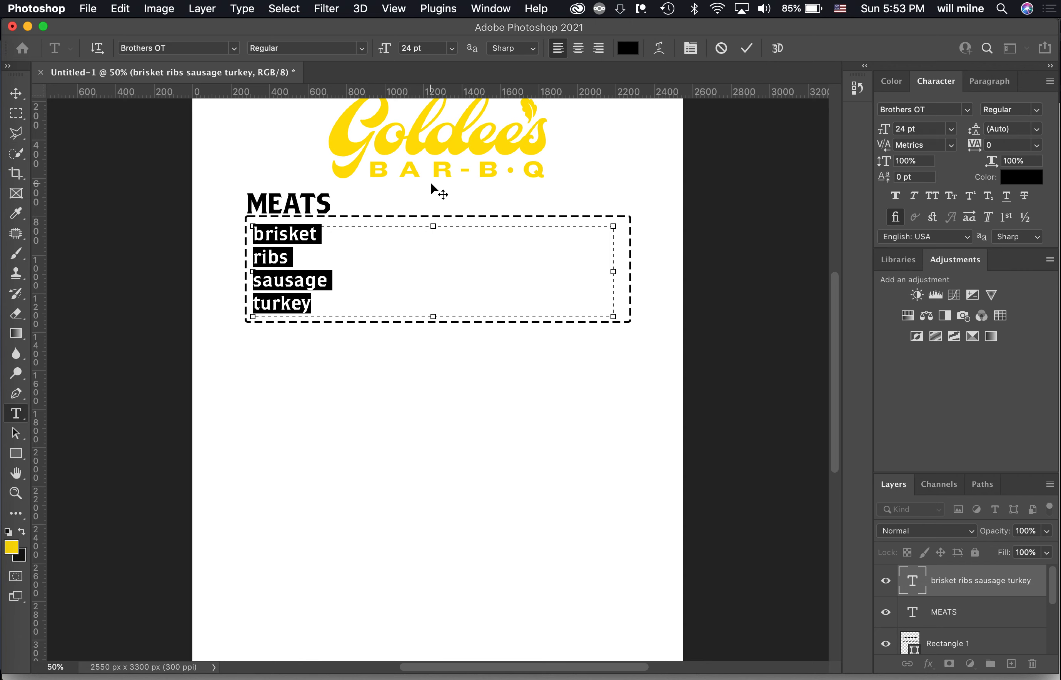
# Raise the top edge of the meats list's text box slightly and set the tracking of all its text to 40.
pyautogui.moveTo(432, 226); pyautogui.dragTo(433, 223)
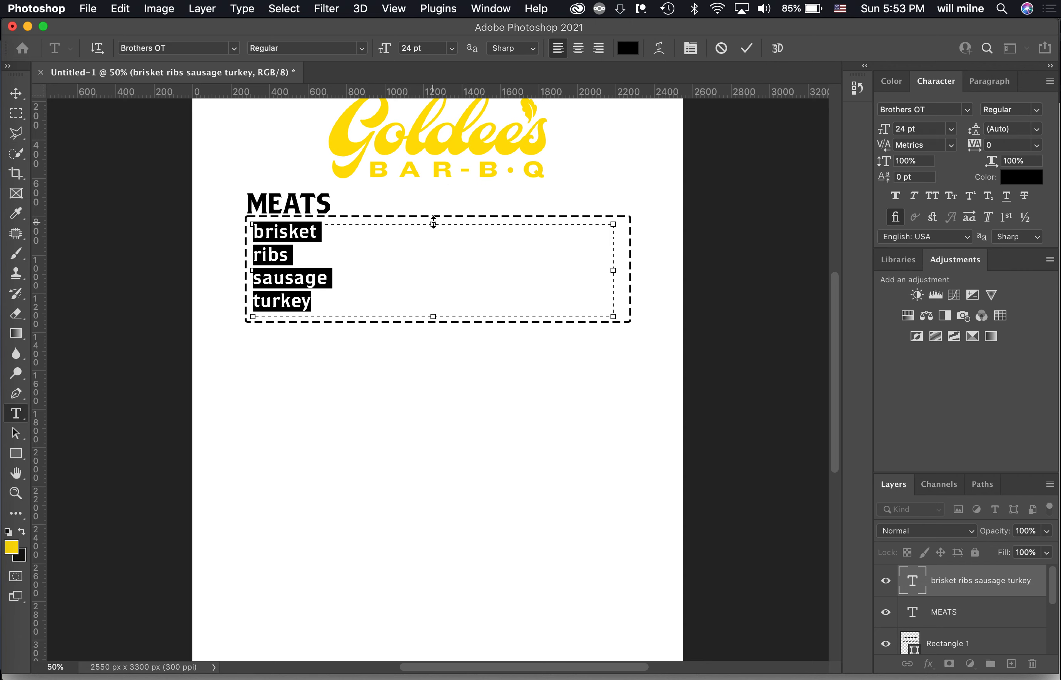
pyautogui.click(319, 275)
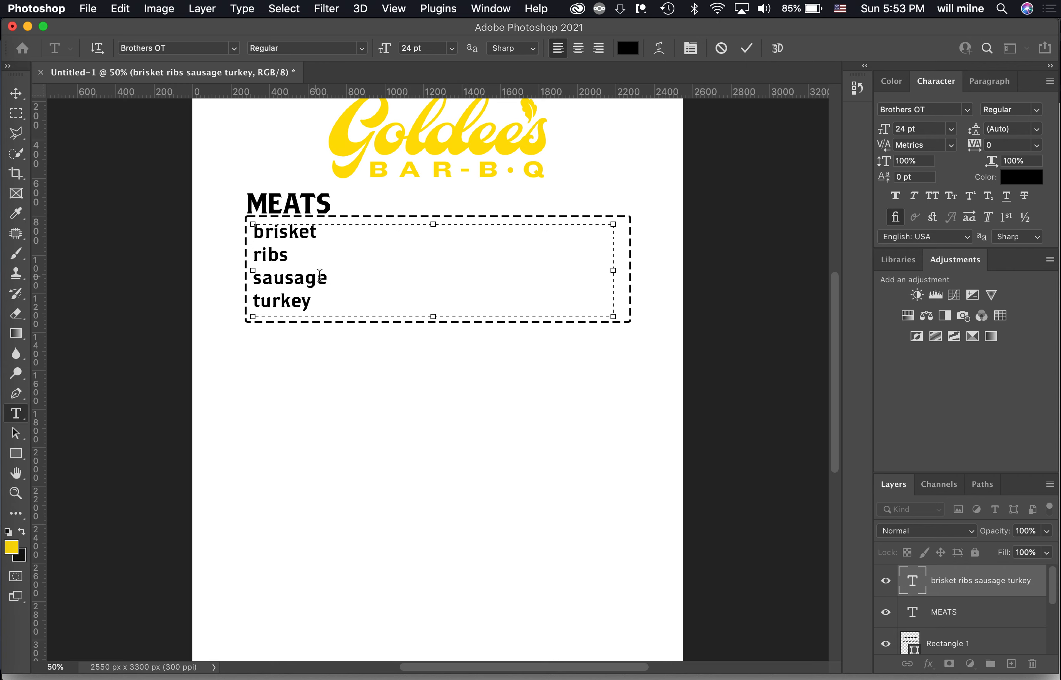
pyautogui.press('super+a')
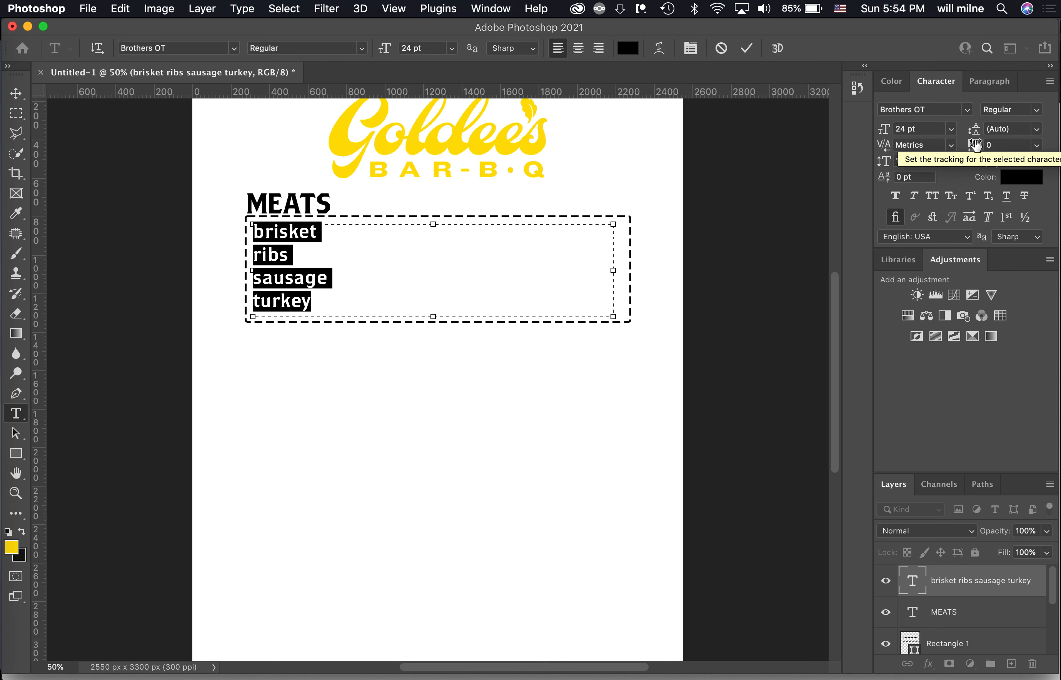
pyautogui.moveTo(975, 145)
pyautogui.mouseDown()
pyautogui.moveTo(988, 142)
pyautogui.moveTo(969, 152)
pyautogui.moveTo(977, 145)
pyautogui.mouseUp()
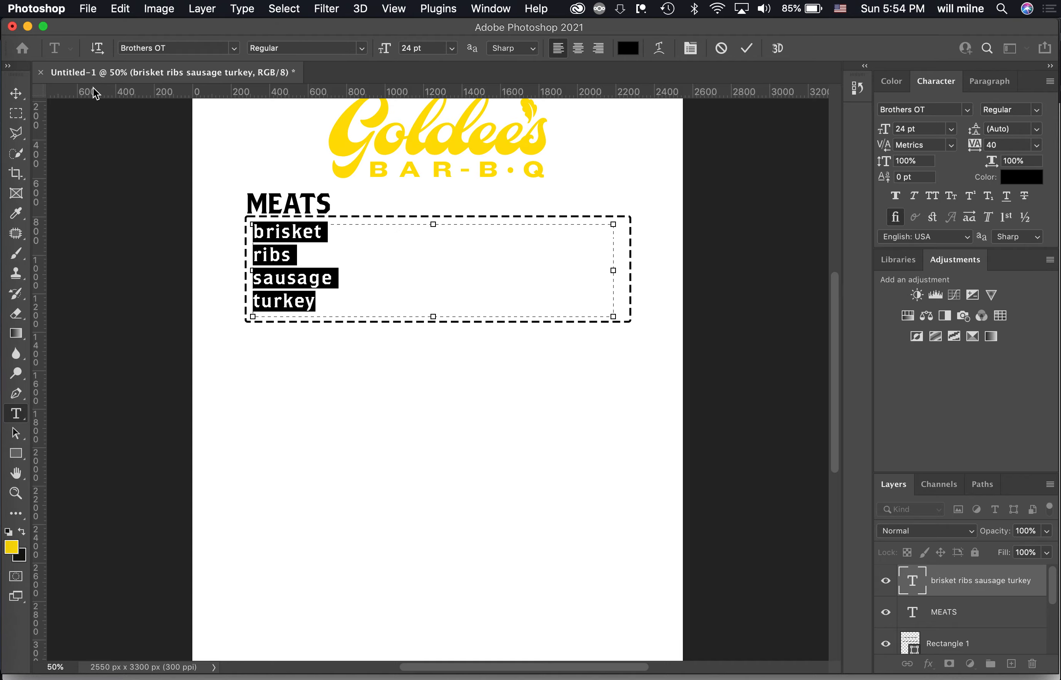
# Switch to Chrome and search Google in a new tab for "fonts that pair well with brother".
pyautogui.hotkey('ctrl', 'Up')
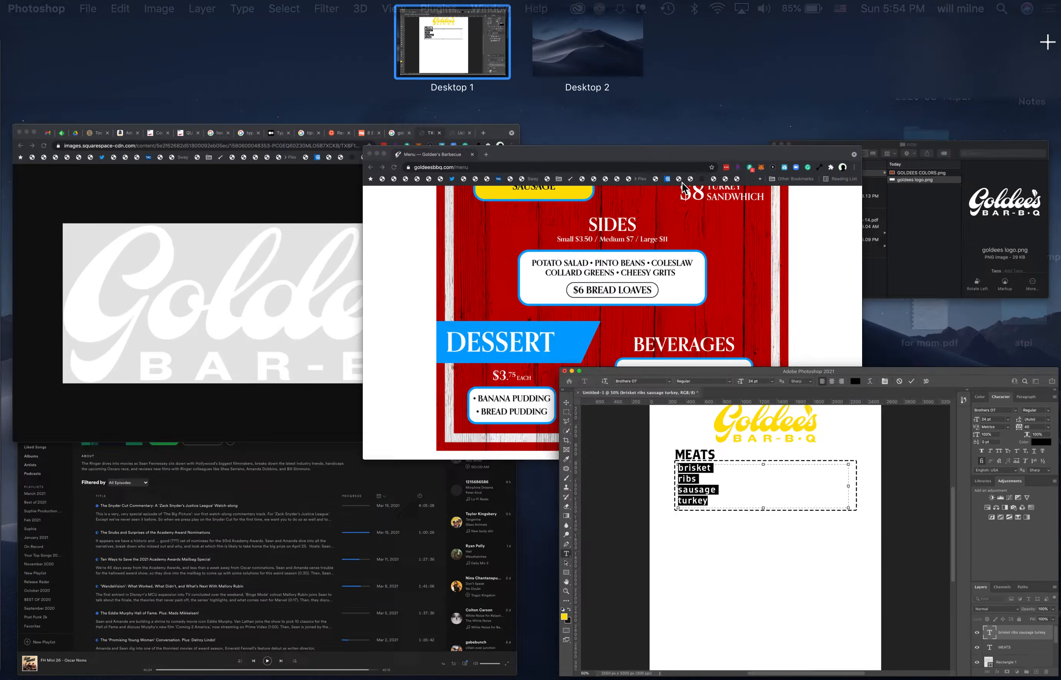
pyautogui.click(603, 292)
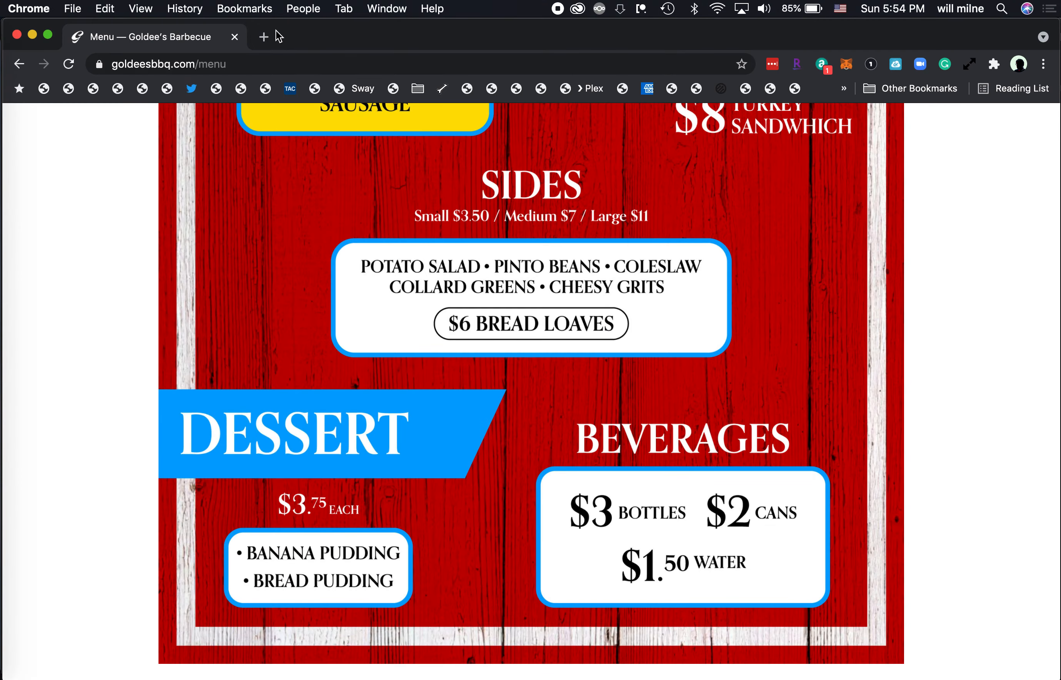
pyautogui.press('super+t')
pyautogui.write('font')
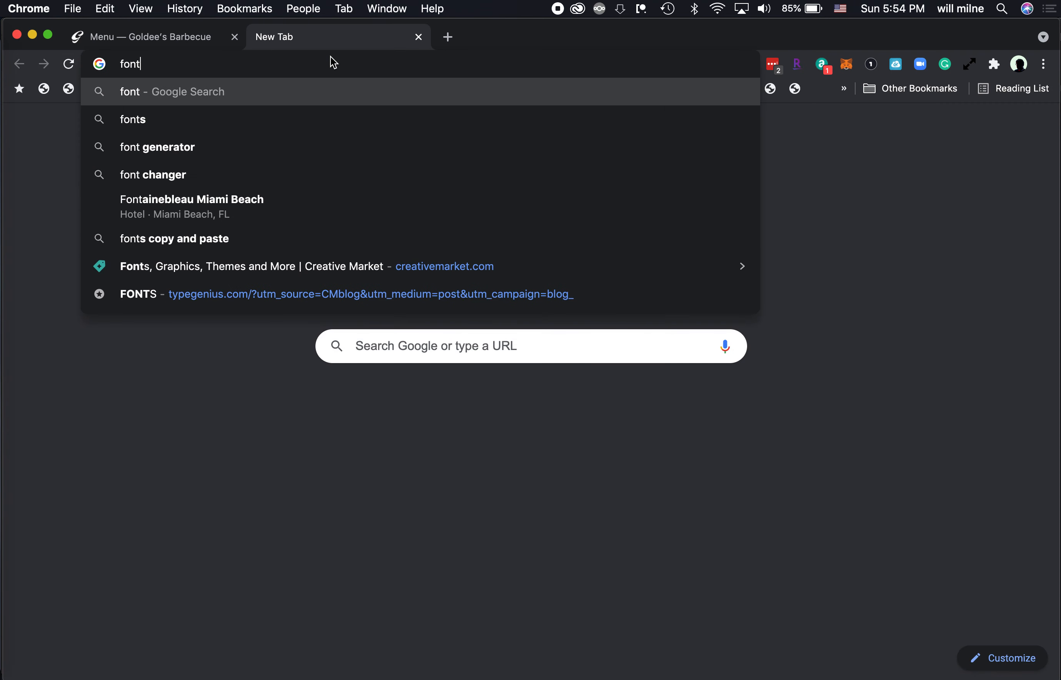
pyautogui.write('s that pair well ')
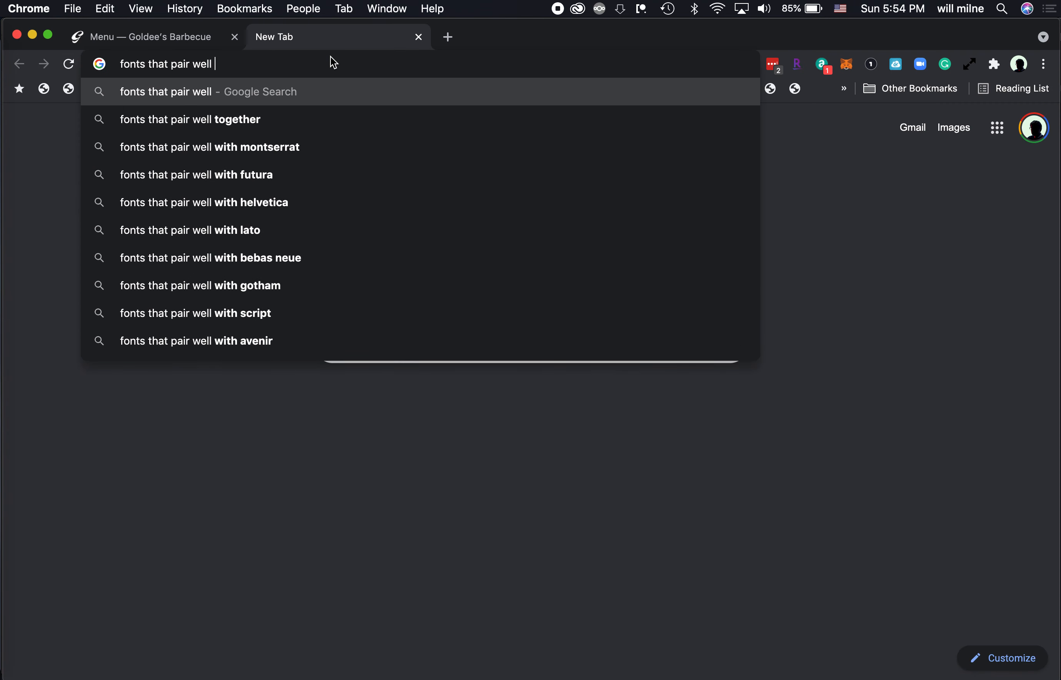
pyautogui.write('with brother')
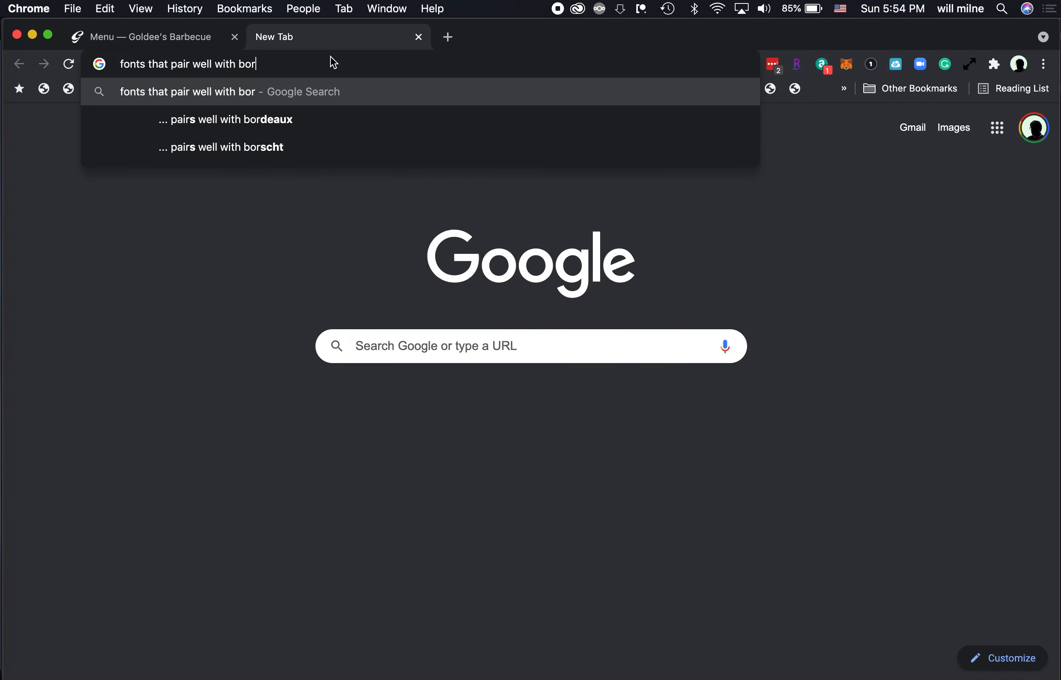
pyautogui.press('BackSpace')
pyautogui.press('BackSpace')
pyautogui.write('rother')
pyautogui.press('Return')
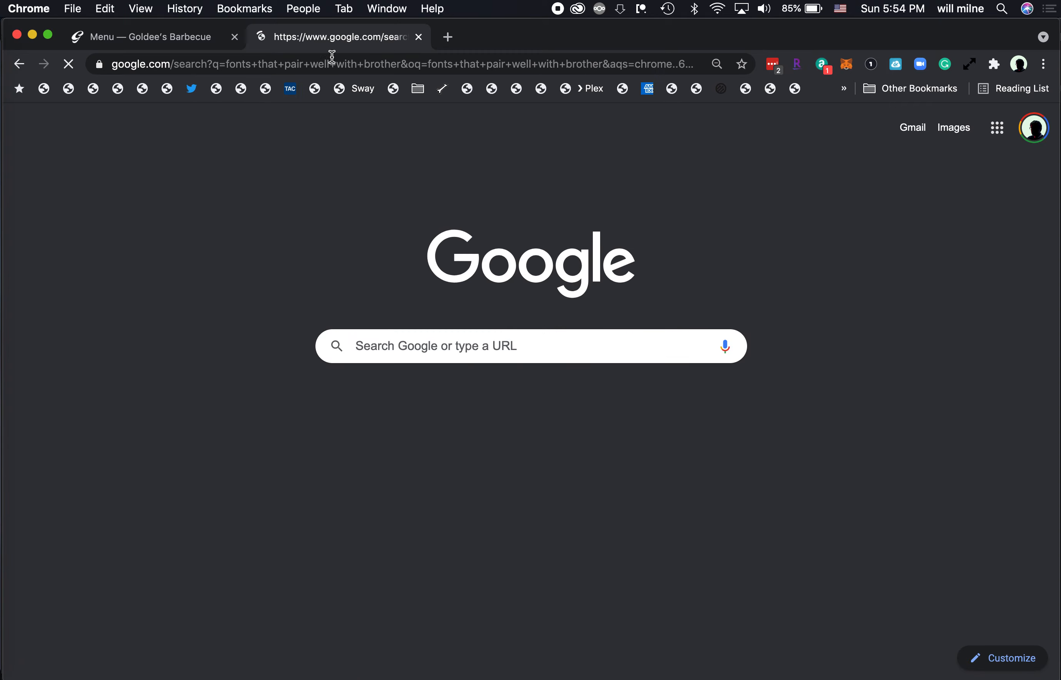
# Check the meats list's font in Photoshop, and return to the font pairing search results in Chrome.
pyautogui.hotkey('ctrl', 'Up')
pyautogui.click(803, 572)
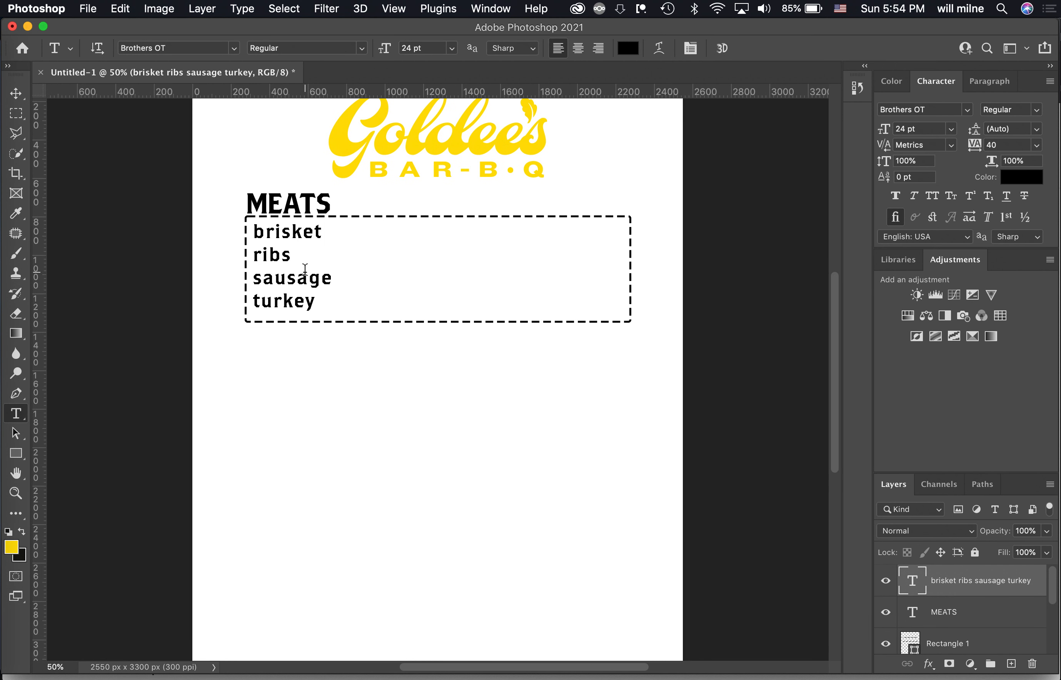
pyautogui.hotkey('ctrl', 'Up')
pyautogui.click(677, 262)
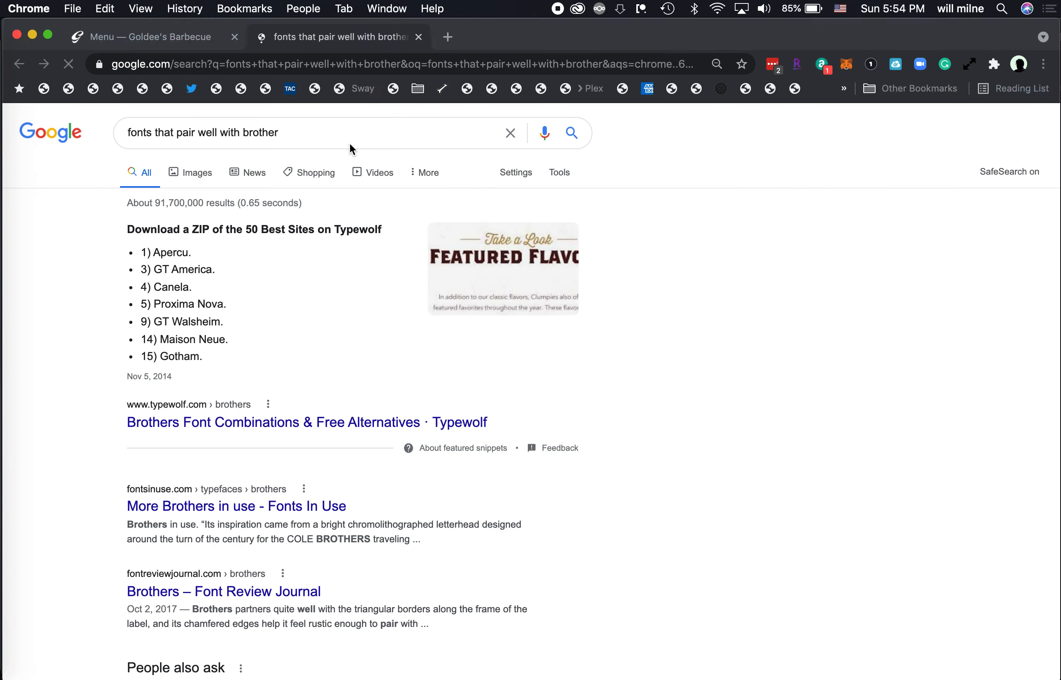
# Correct the search to "fonts that pair well with brothers" and open Typewolf's Brothers Font Combinations result.
pyautogui.write('s')
pyautogui.press('Return')
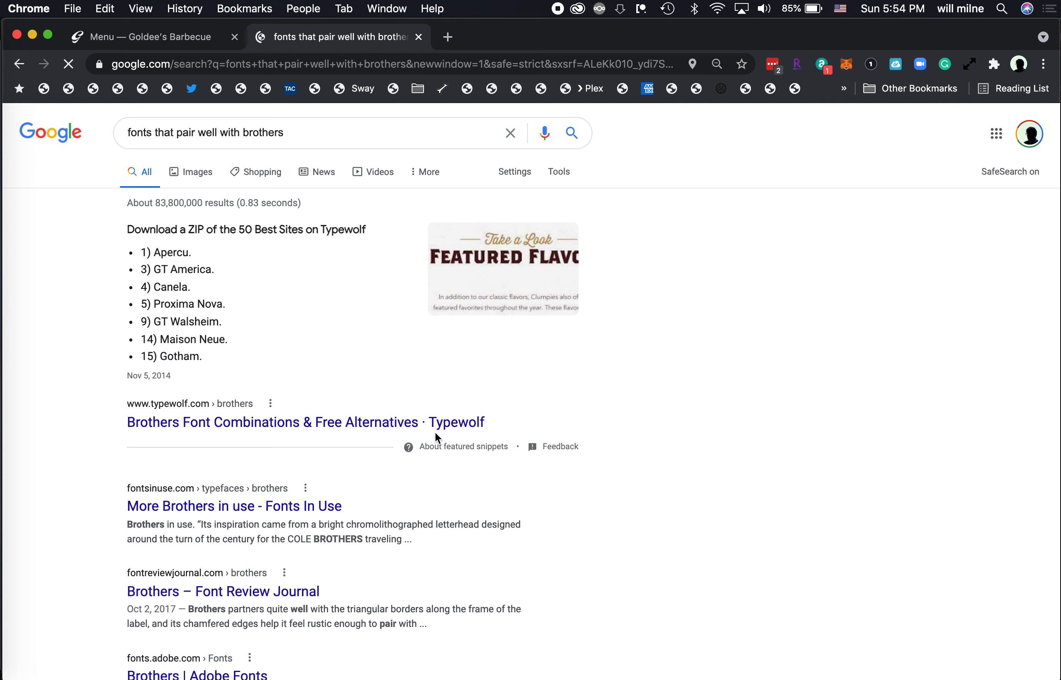
pyautogui.click(396, 421)
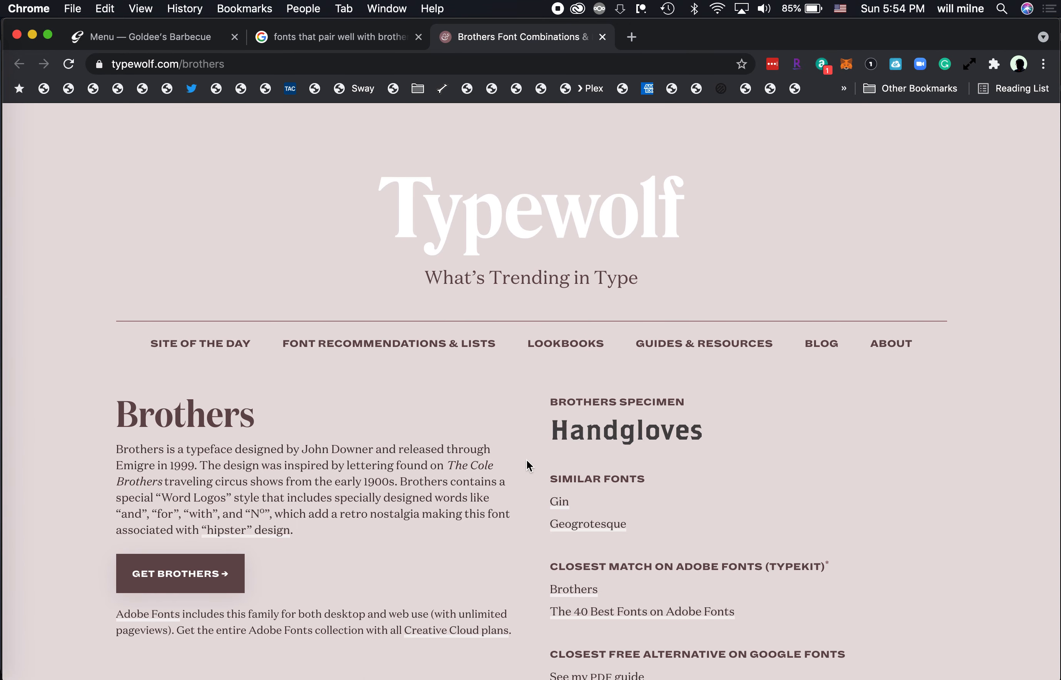
# Examine the suggested pairing and the example designs that combine Brothers with other fonts on the Typewolf page.
pyautogui.scroll(-3, 527, 466)
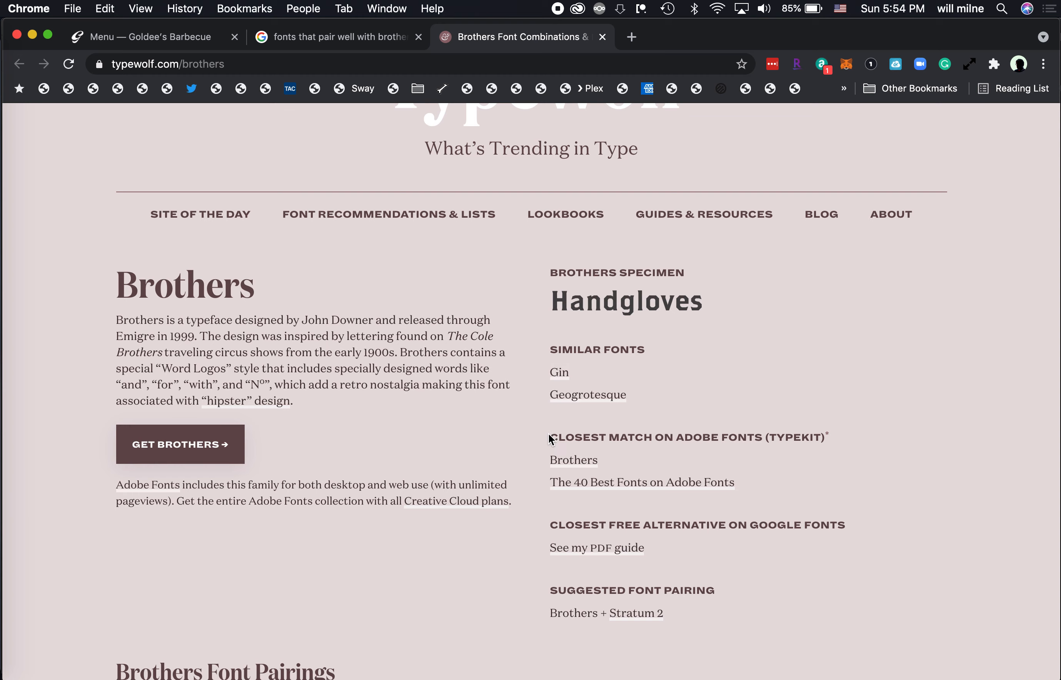
pyautogui.scroll(-10, 536, 469)
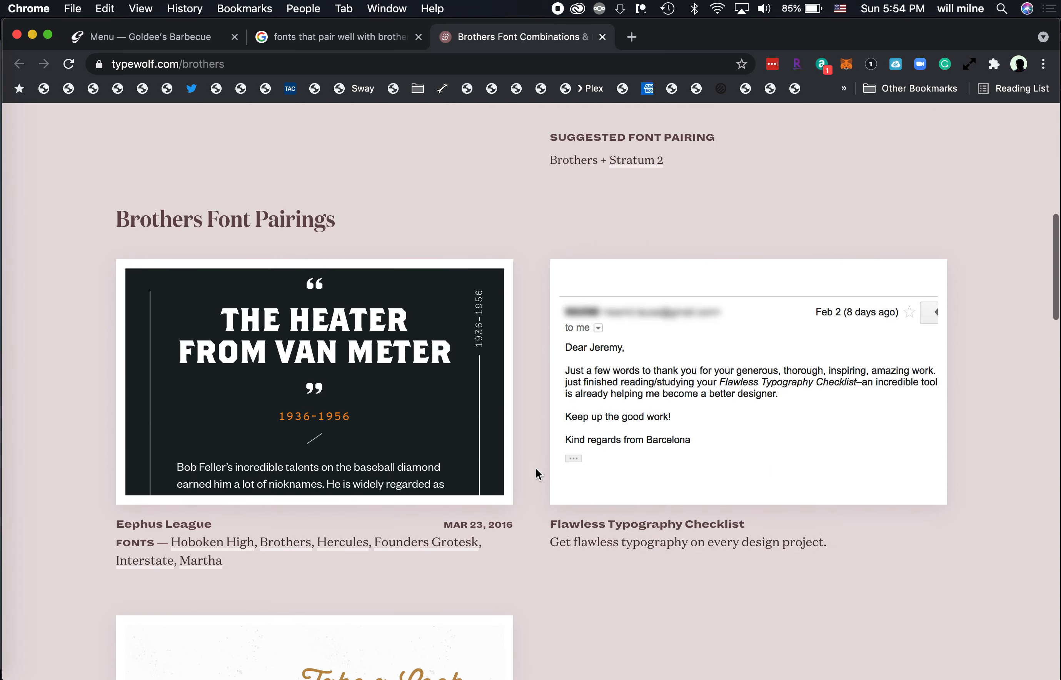
pyautogui.scroll(-1, 535, 469)
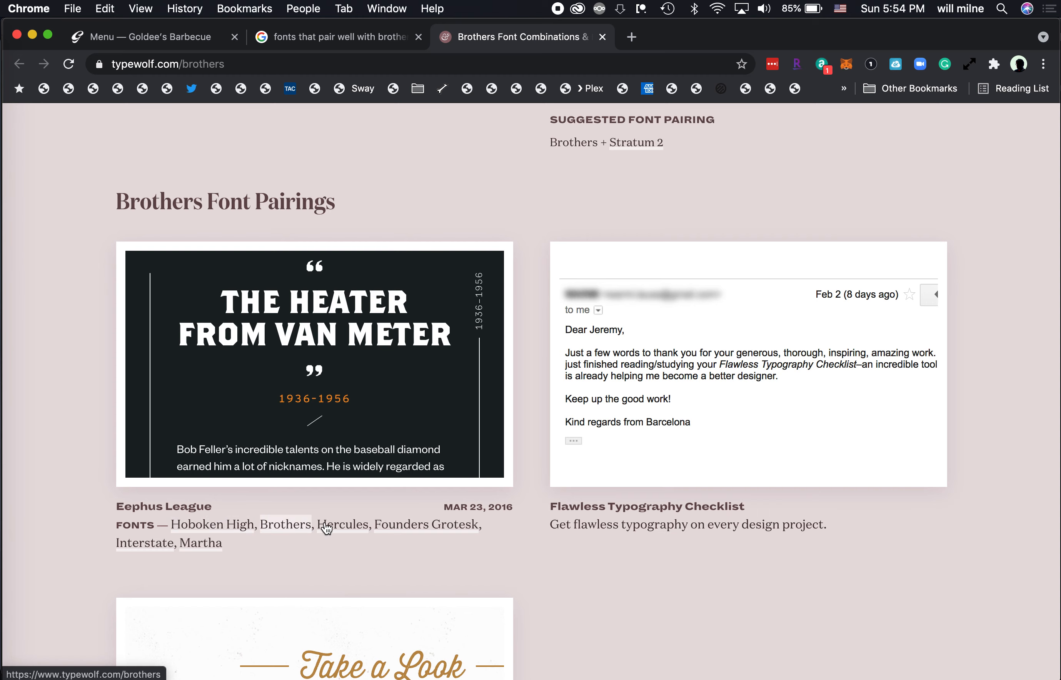
pyautogui.scroll(-5, 357, 540)
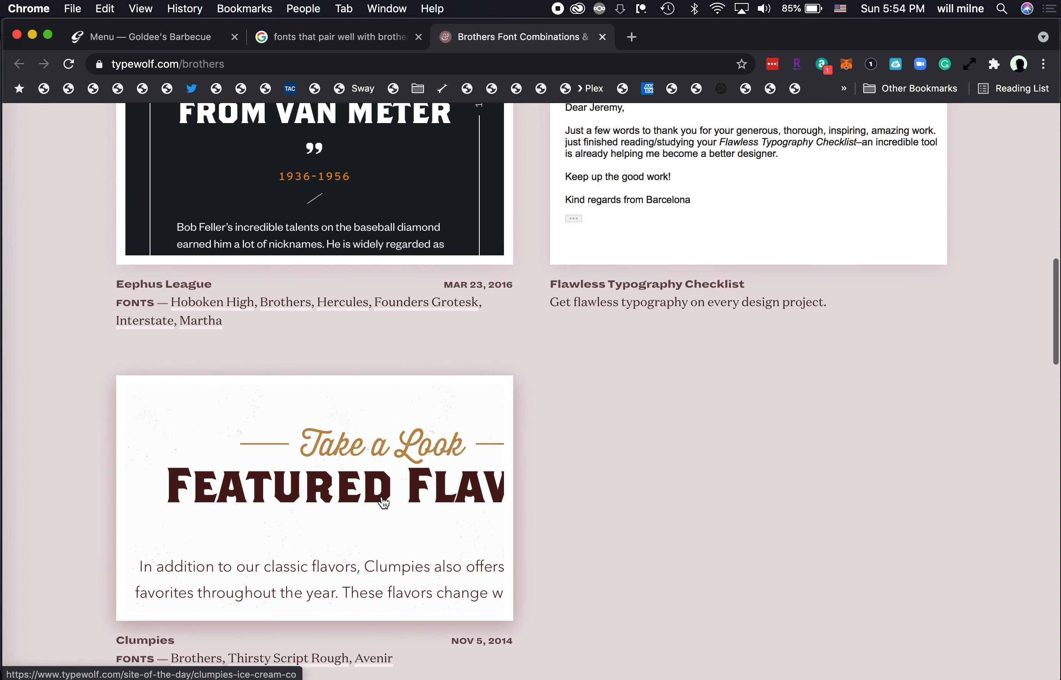
pyautogui.scroll(-3, 517, 539)
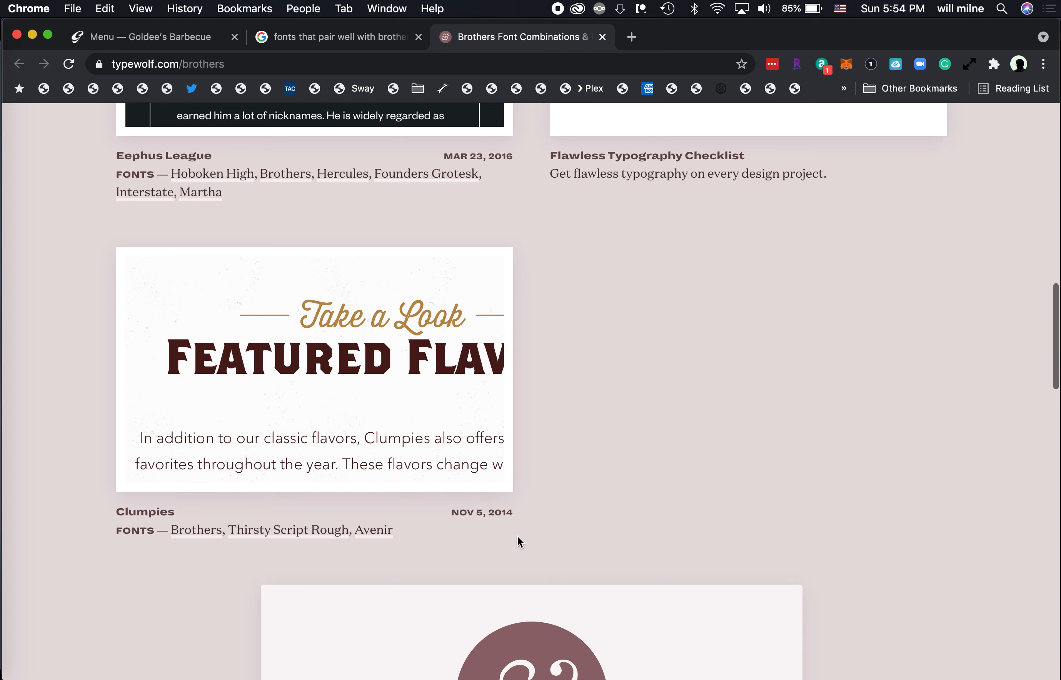
pyautogui.scroll(3, 517, 539)
pyautogui.scroll(-2, 517, 536)
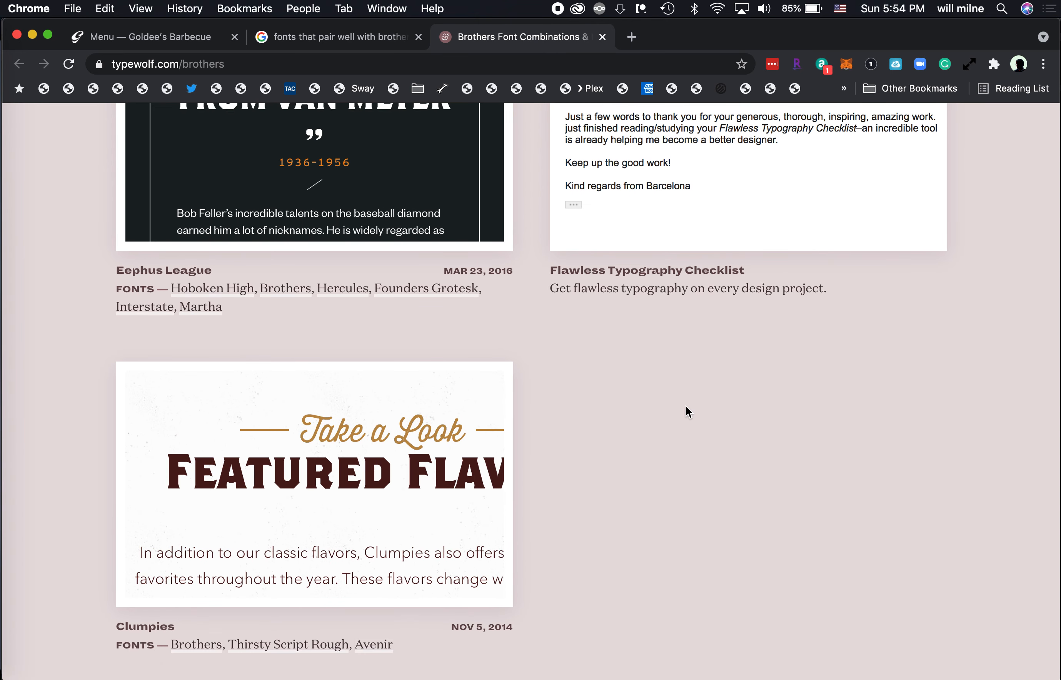
pyautogui.scroll(4, 687, 409)
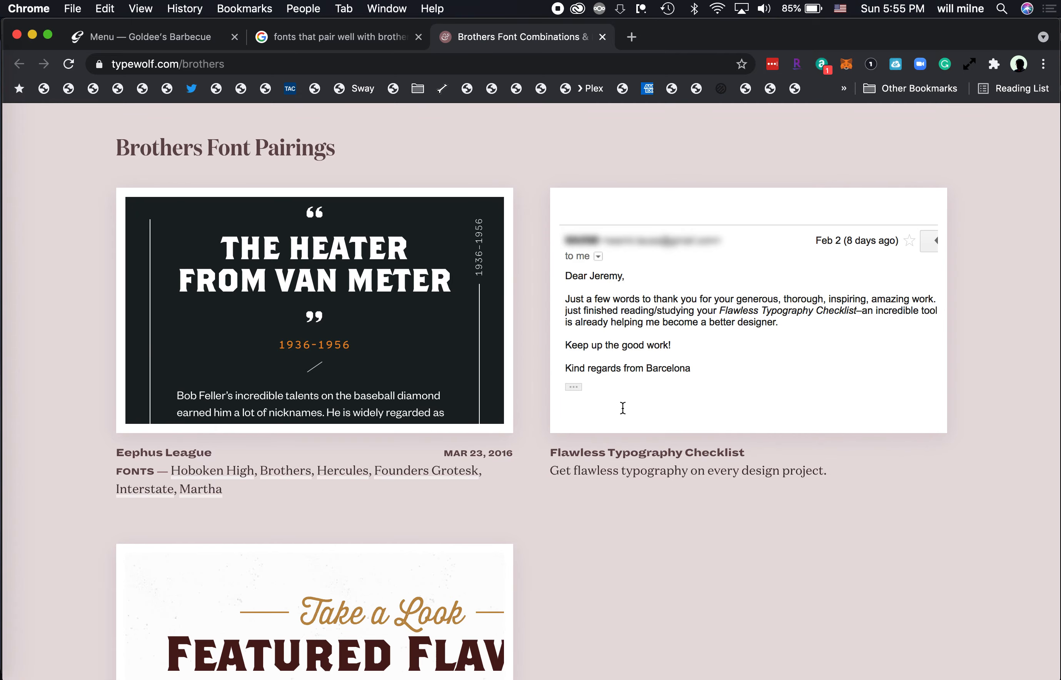
# Return to Photoshop and change the font of the whole meats list to Avenir Roman.
pyautogui.hotkey('ctrl', 'Up')
pyautogui.click(821, 492)
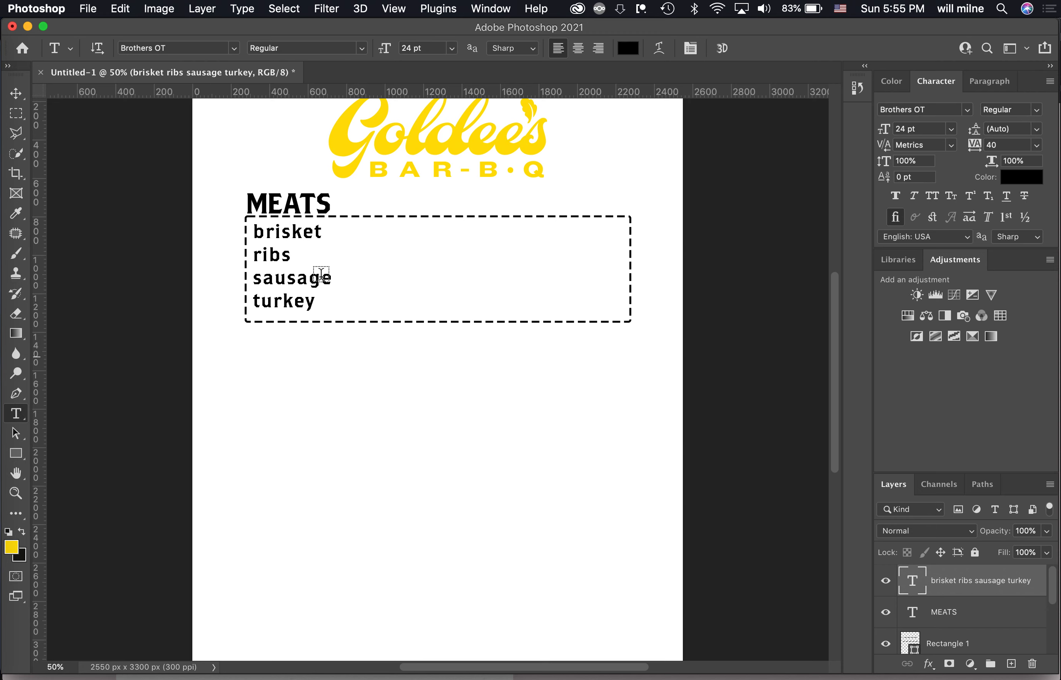
pyautogui.doubleClick(289, 269)
pyautogui.press('super+a')
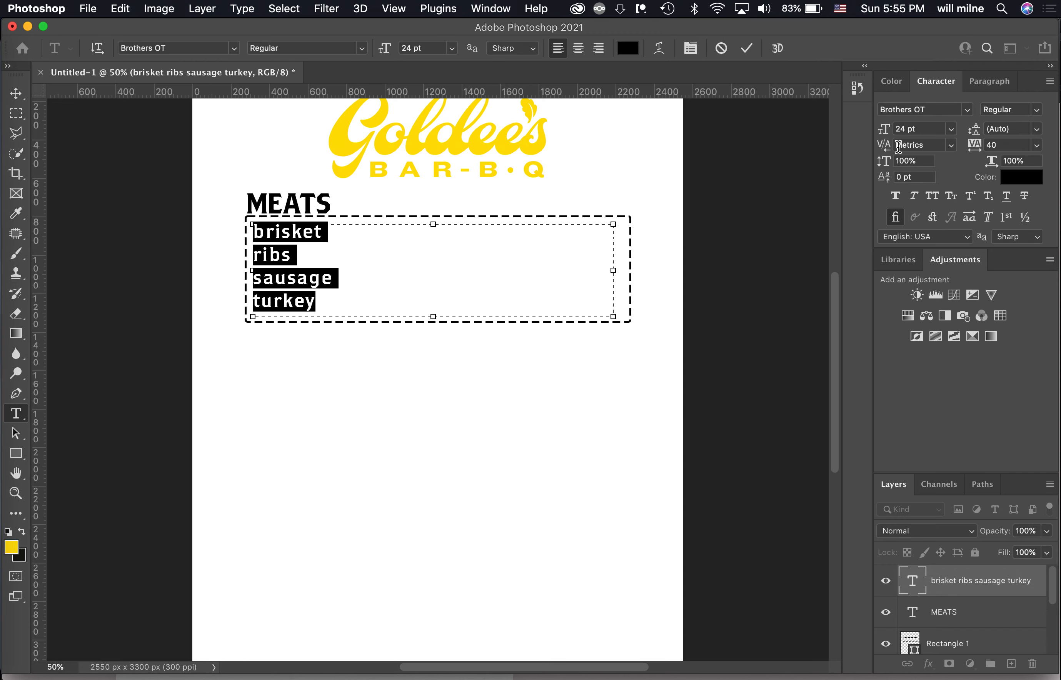
pyautogui.click(952, 109)
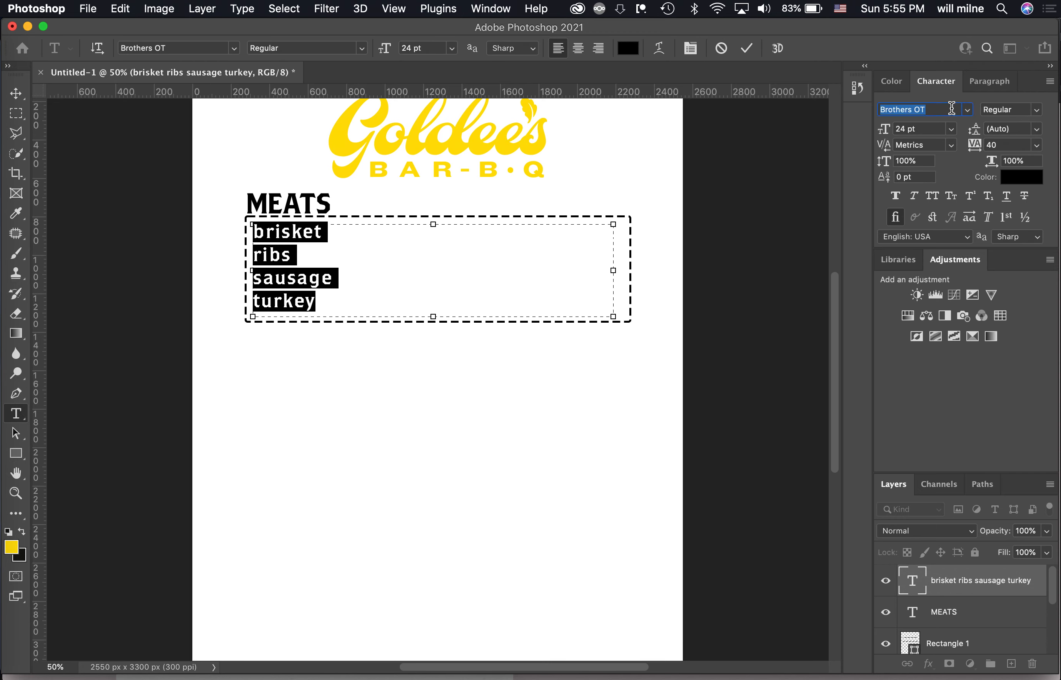
pyautogui.click(967, 110)
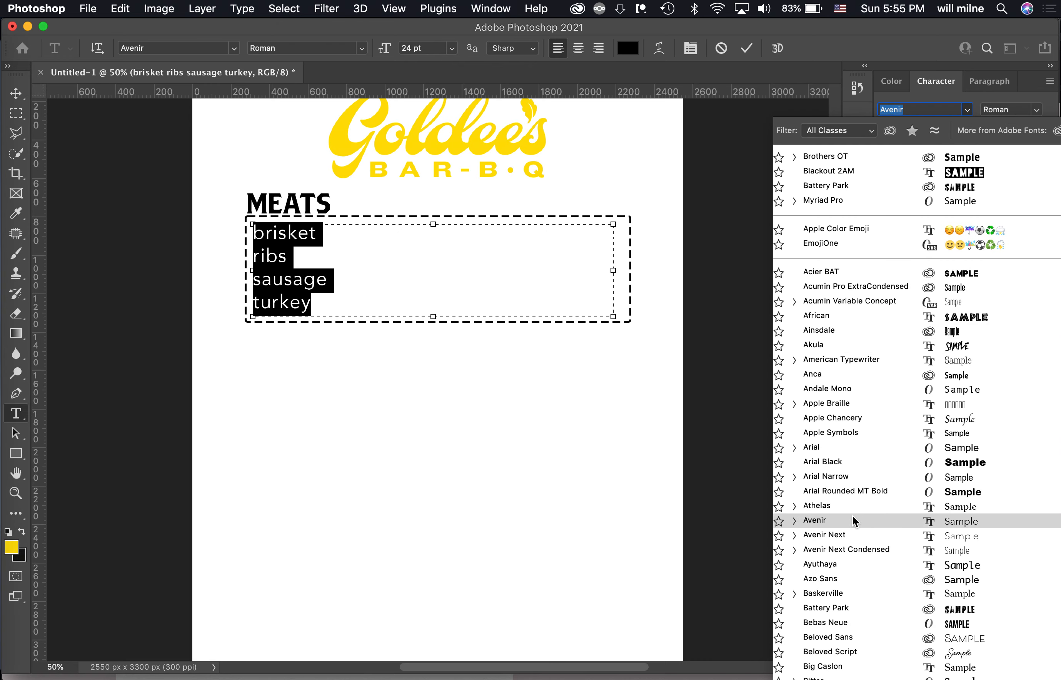
pyautogui.click(794, 521)
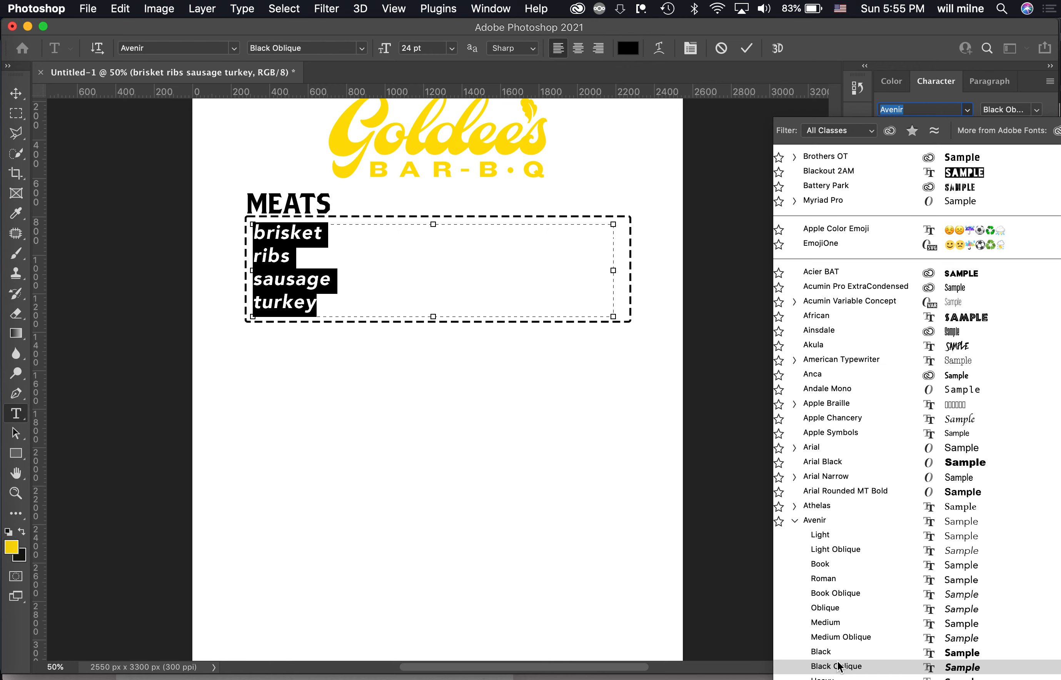
pyautogui.scroll(-3, 837, 650)
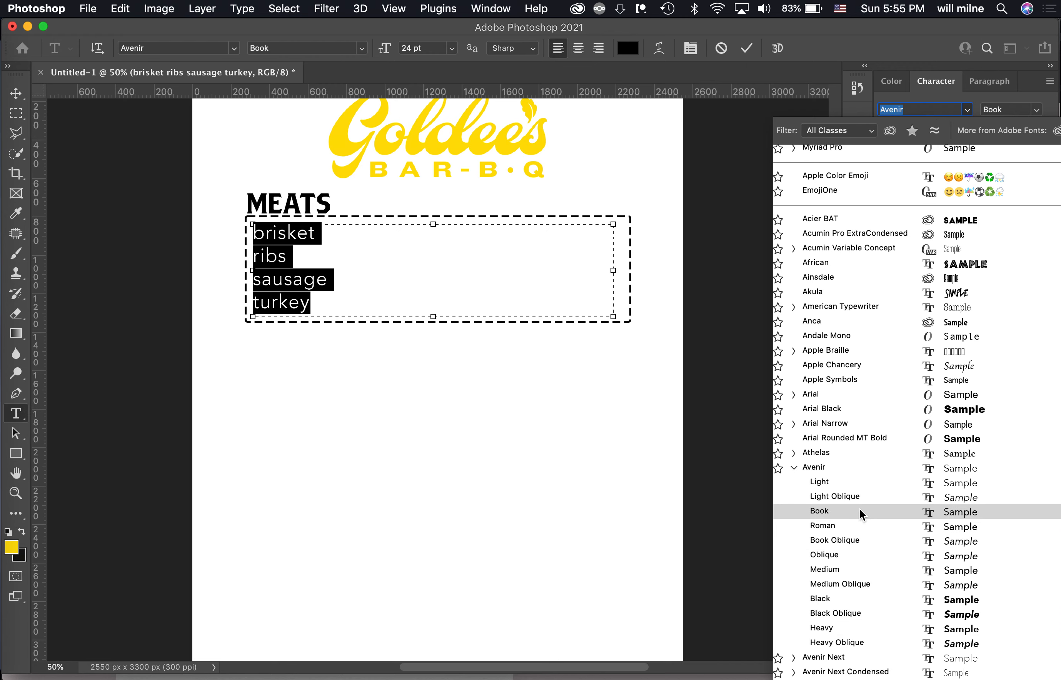
pyautogui.click(857, 522)
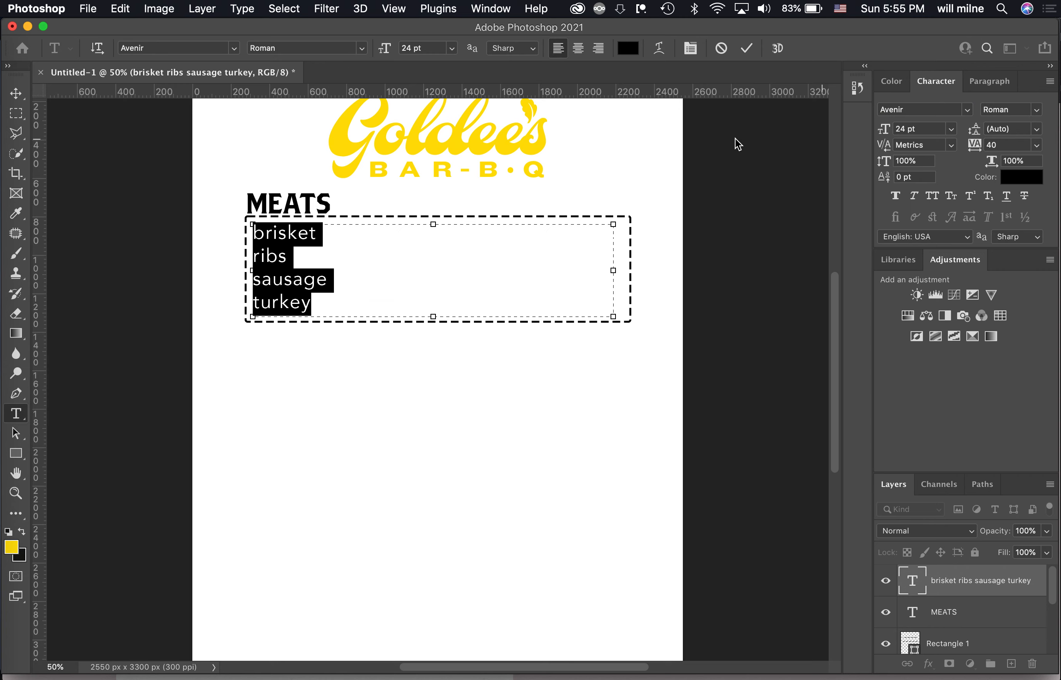
pyautogui.click(271, 248)
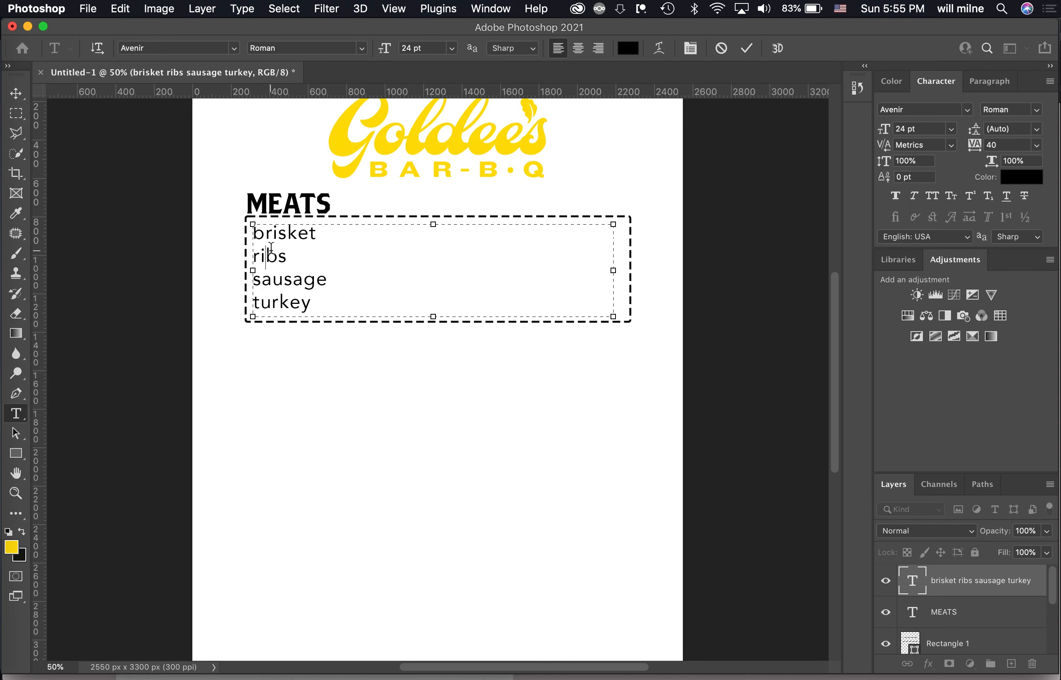
# Commit the meats list text and nudge it slightly to the right inside the dashed box.
pyautogui.click(16, 94)
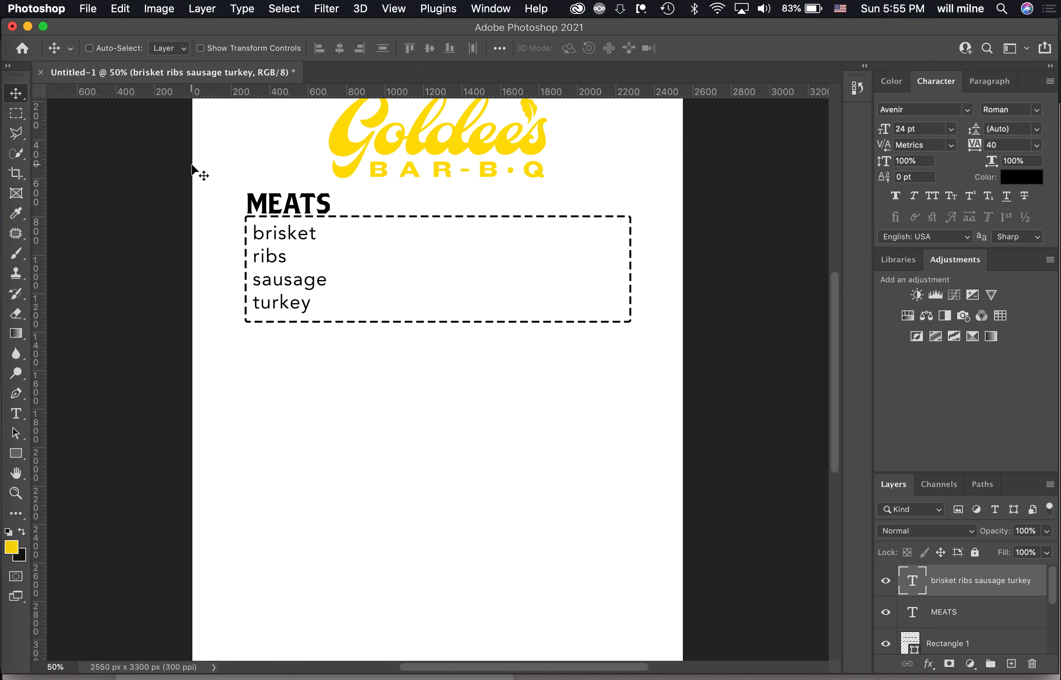
pyautogui.press('Right')
pyautogui.press('Right')
pyautogui.press('Right')
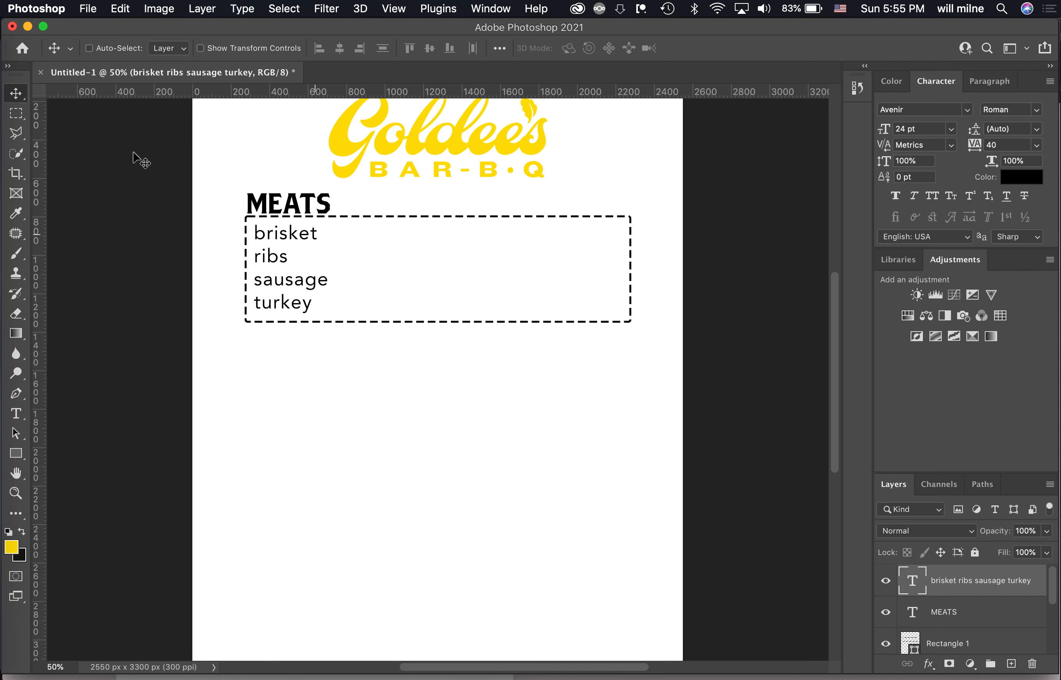
# Switch to Chrome and check the meat prices on the Goldee's Barbecue menu page.
pyautogui.click(7, 81)
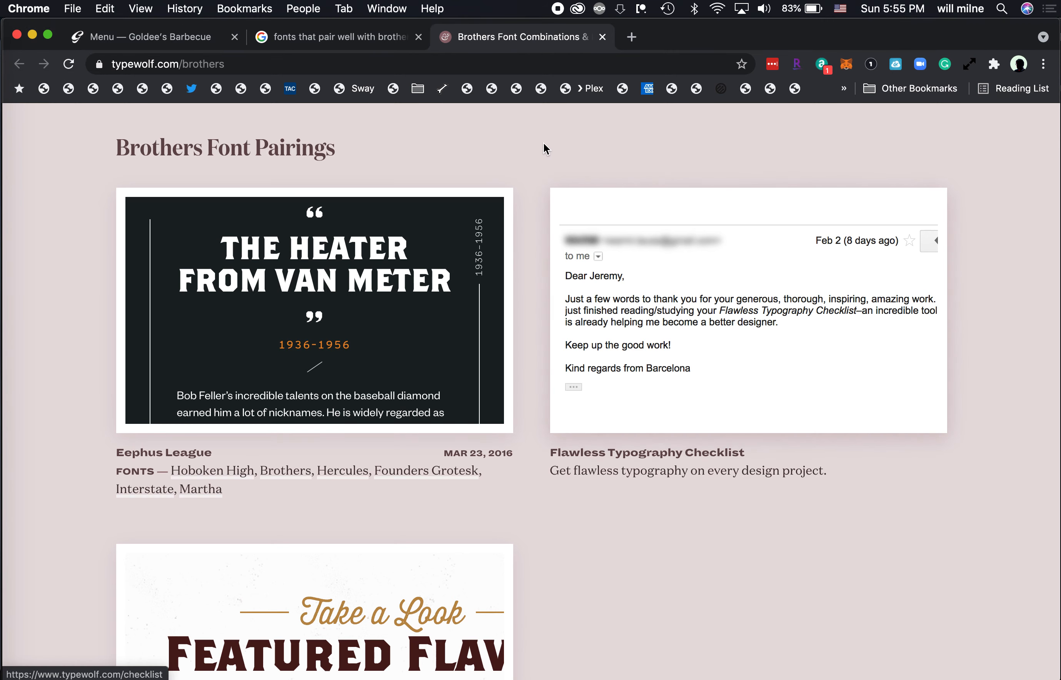
pyautogui.click(168, 37)
pyautogui.scroll(10, 406, 236)
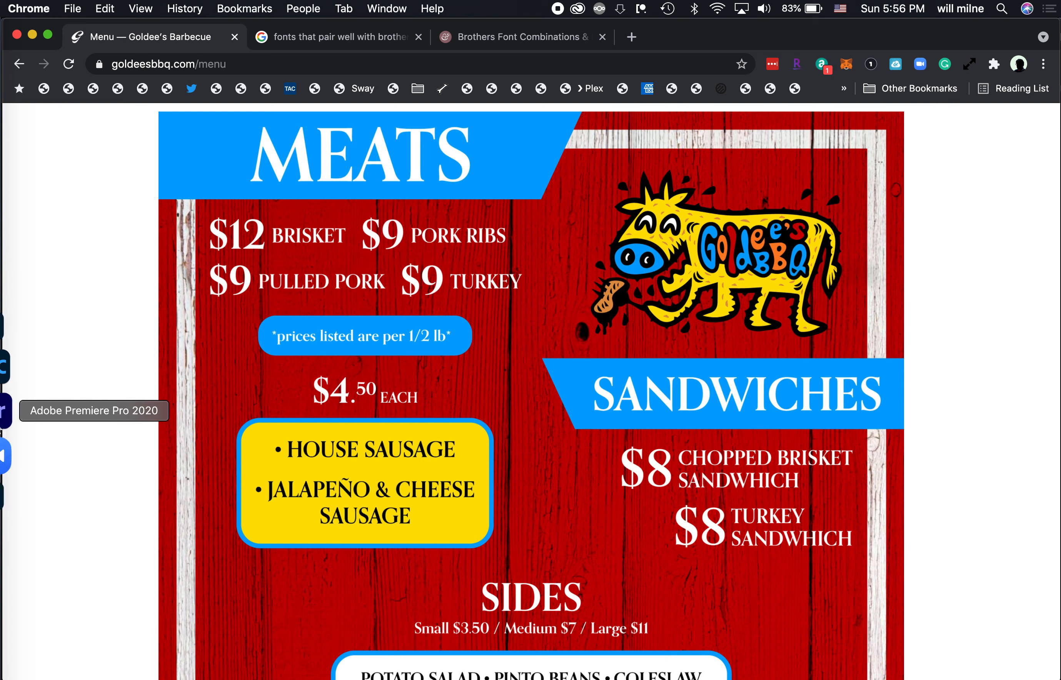
# Back in Photoshop, add dot leaders and prices to the meats list: brisket $12, ribs $9, sausage $9 and turkey $9, roughly aligning the prices.
pyautogui.click(4, 466)
pyautogui.press('t')
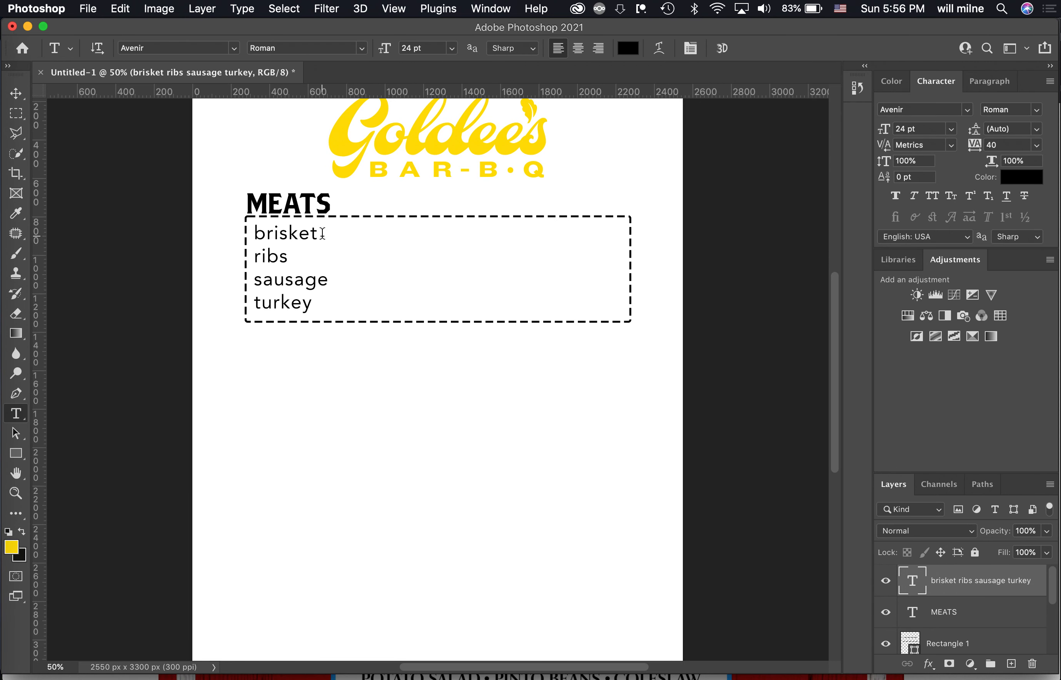
pyautogui.click(319, 233)
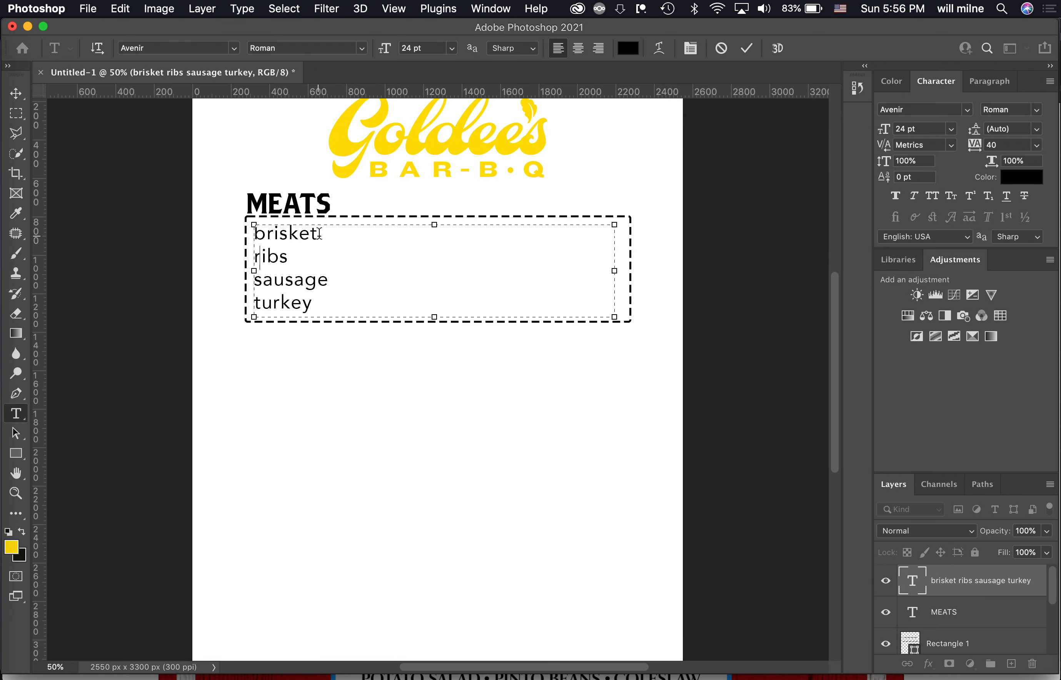
pyautogui.press('BackSpace')
pyautogui.write('...')
pyautogui.write('.$12')
pyautogui.write('$')
pyautogui.write('..')
pyautogui.write('$9')
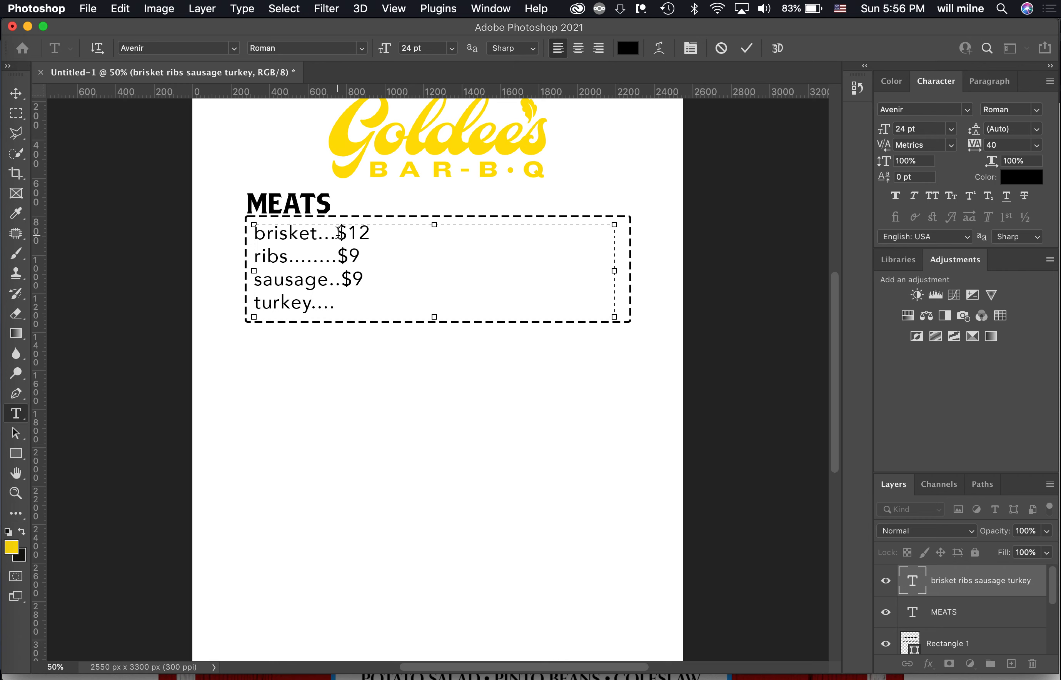
pyautogui.write('$9')
pyautogui.write('.')
pyautogui.click(341, 232)
pyautogui.write('.')
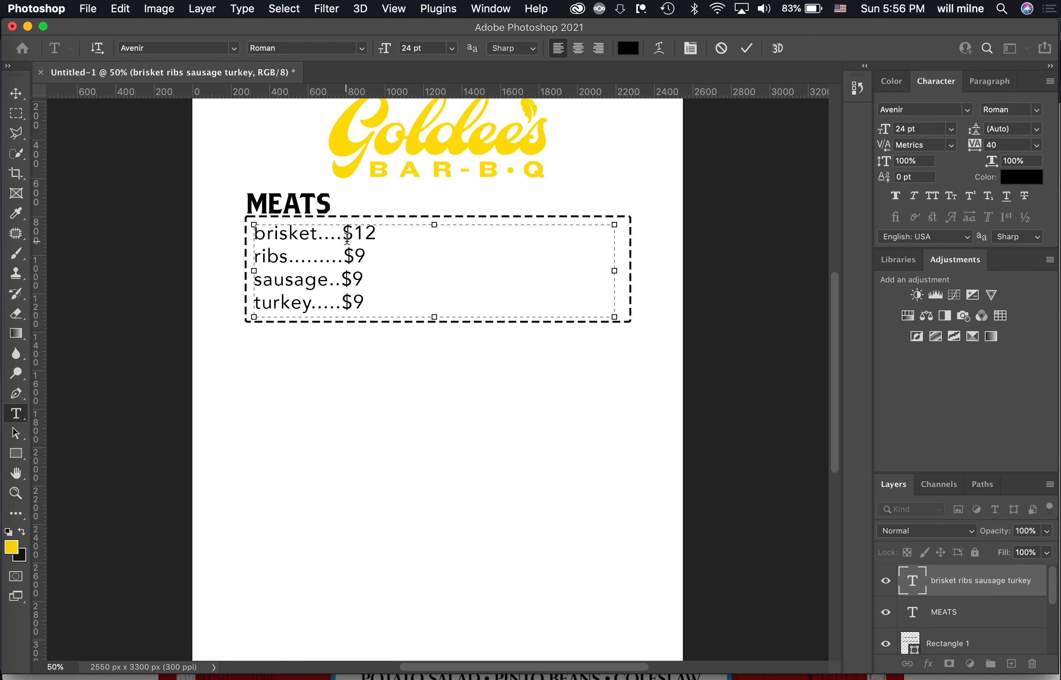
# Justify the entire meats list with its last lines aligned left, and commit the text.
pyautogui.press('super+a')
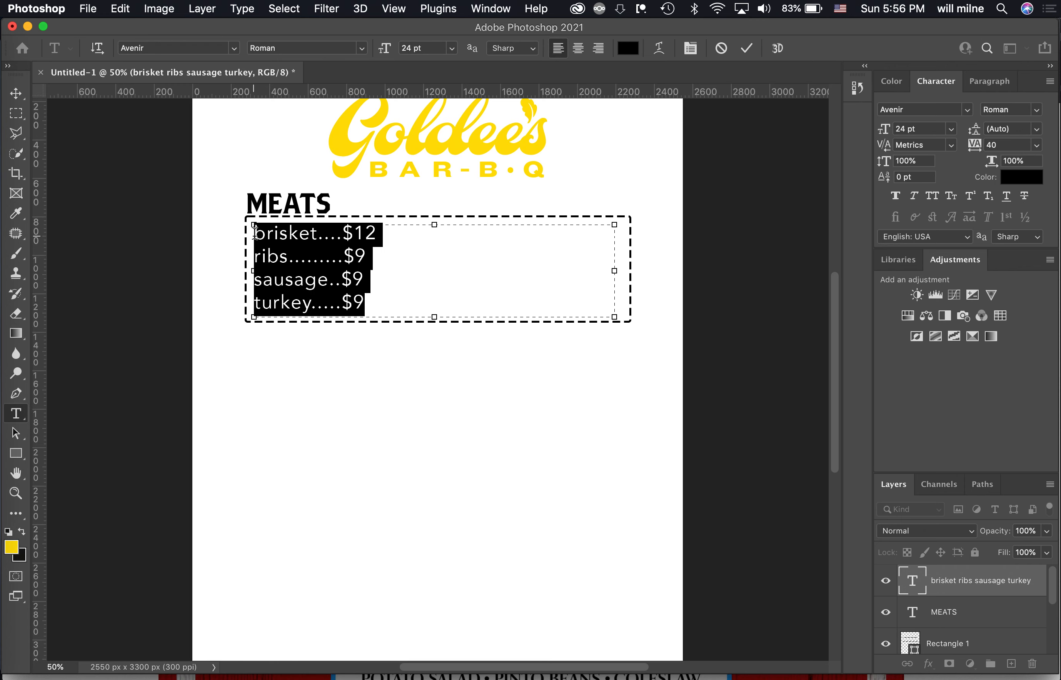
pyautogui.click(989, 84)
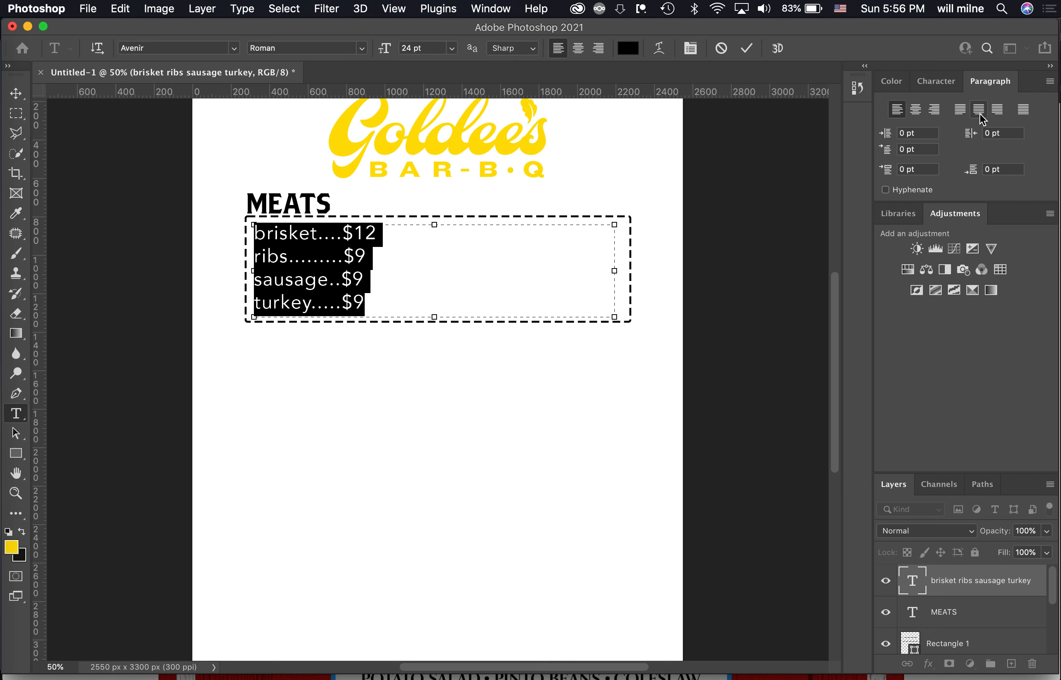
pyautogui.click(962, 110)
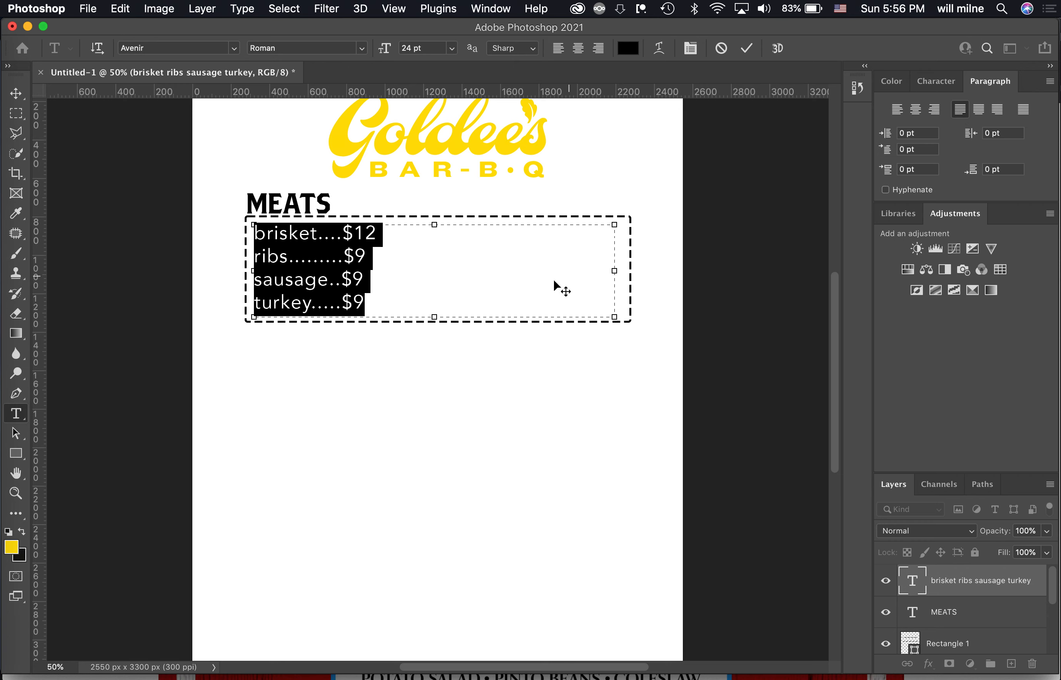
pyautogui.click(338, 237)
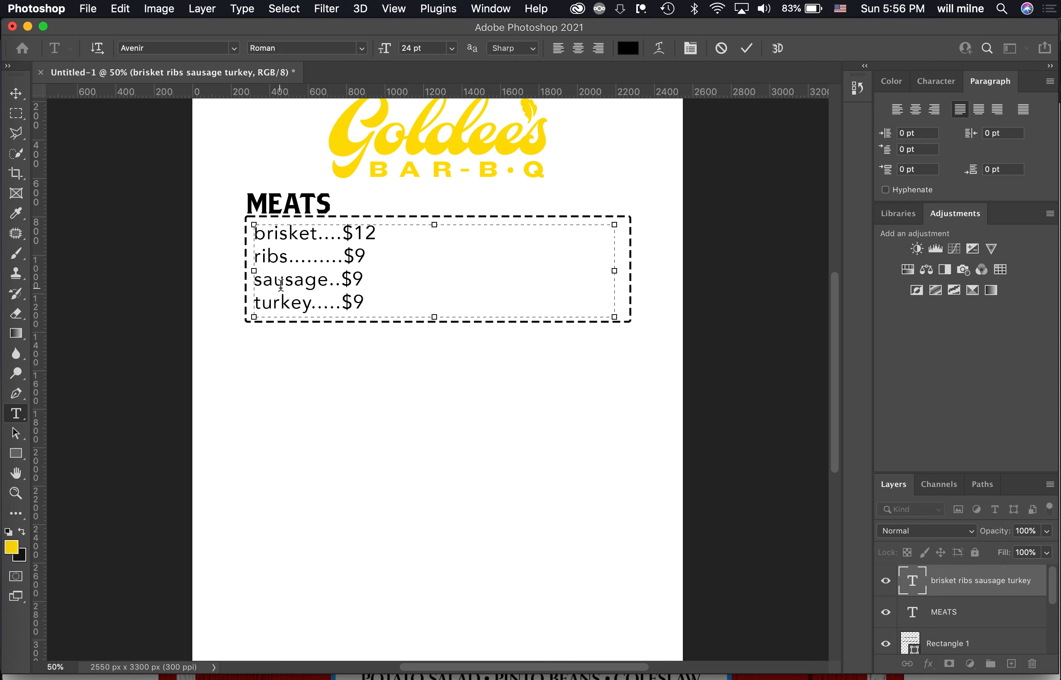
pyautogui.press('super+Return')
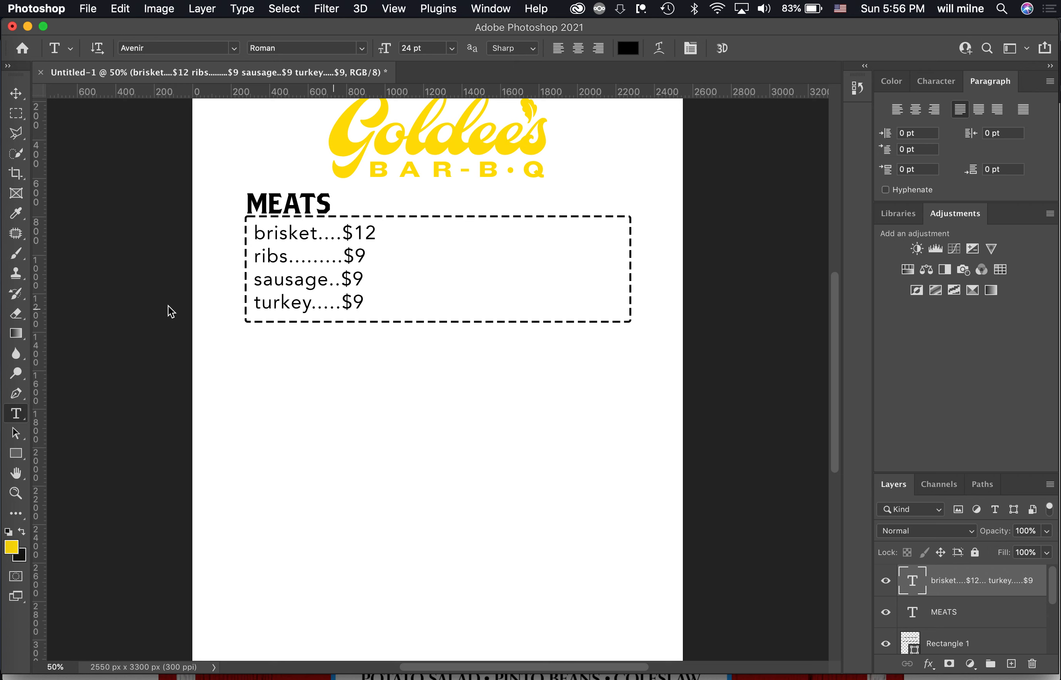
# Place a vertical guide along the left edge of the meat prices to check their alignment.
pyautogui.moveTo(39, 292); pyautogui.dragTo(343, 293)
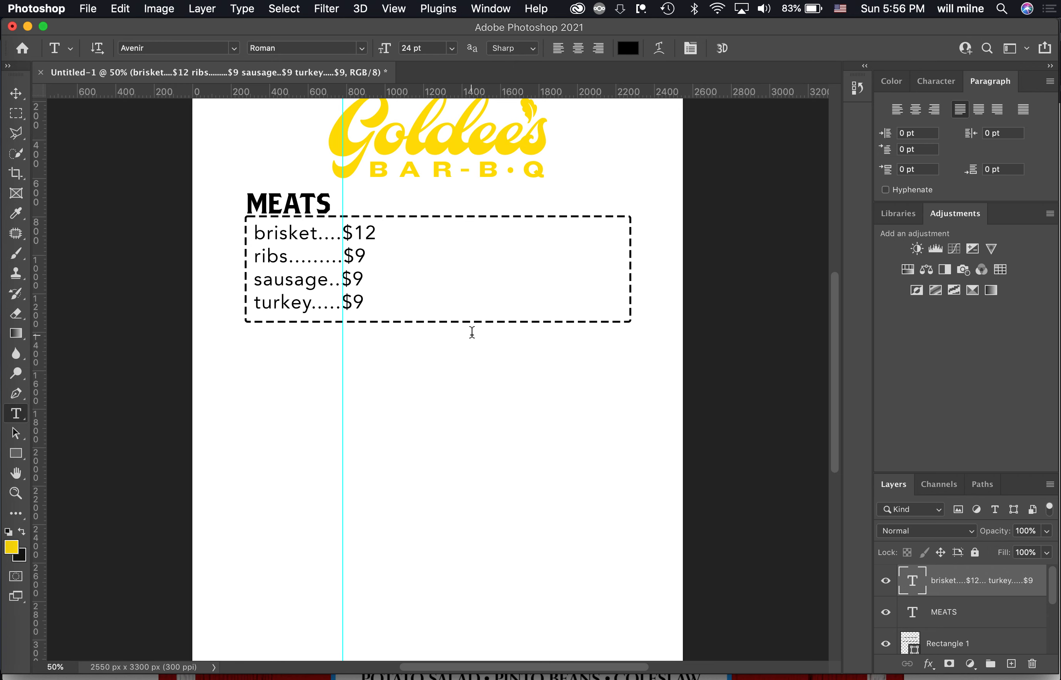
pyautogui.press('super+equal')
pyautogui.press('super+equal')
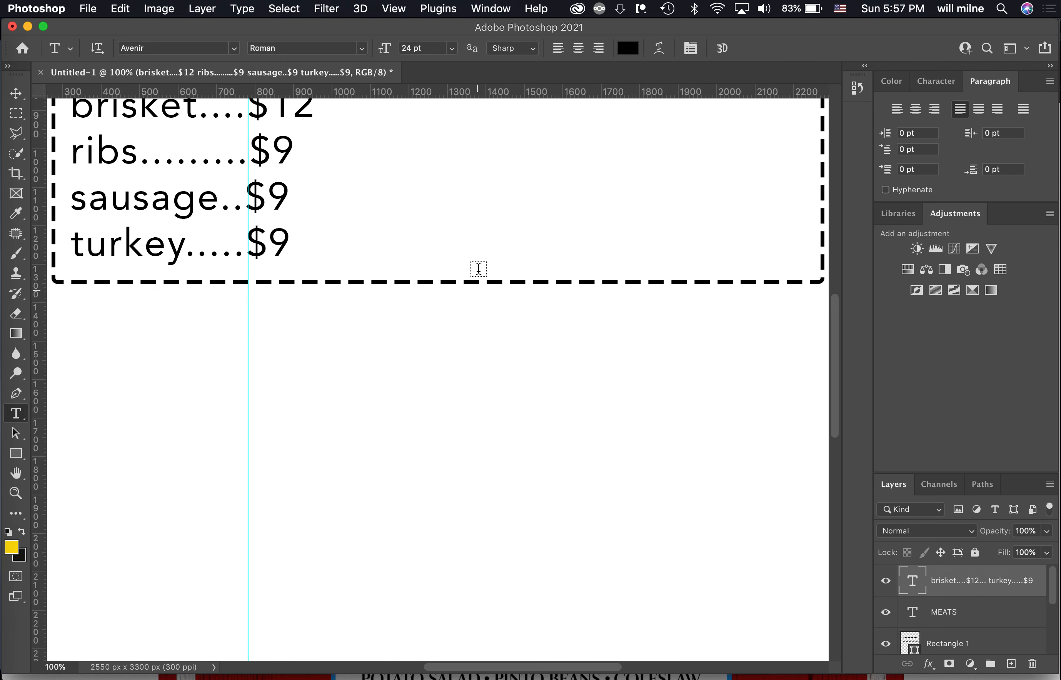
pyautogui.scroll(4, 477, 268)
# Tighten the kerning of the dot leader in the ribs line so its $9 price lines up with the vertical guide.
pyautogui.click(182, 307)
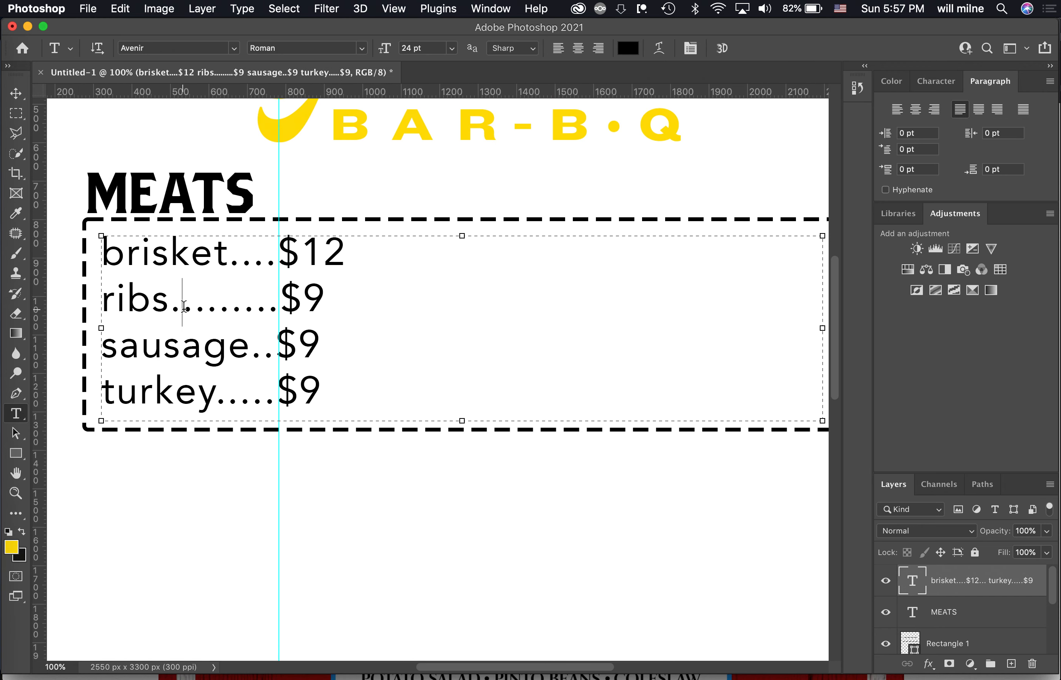
pyautogui.moveTo(169, 304); pyautogui.dragTo(257, 303)
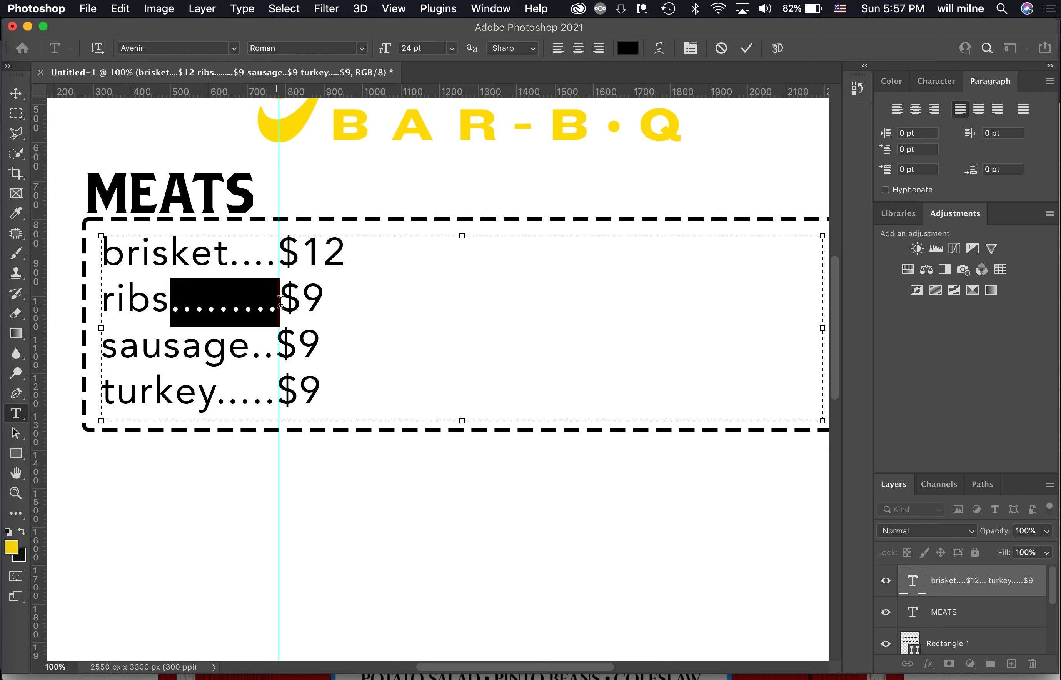
pyautogui.hotkey('alt', 'Left')
pyautogui.hotkey('alt', 'Right')
pyautogui.press('Left')
pyautogui.press('Right')
pyautogui.press('Right')
pyautogui.press('Right')
pyautogui.press('Right')
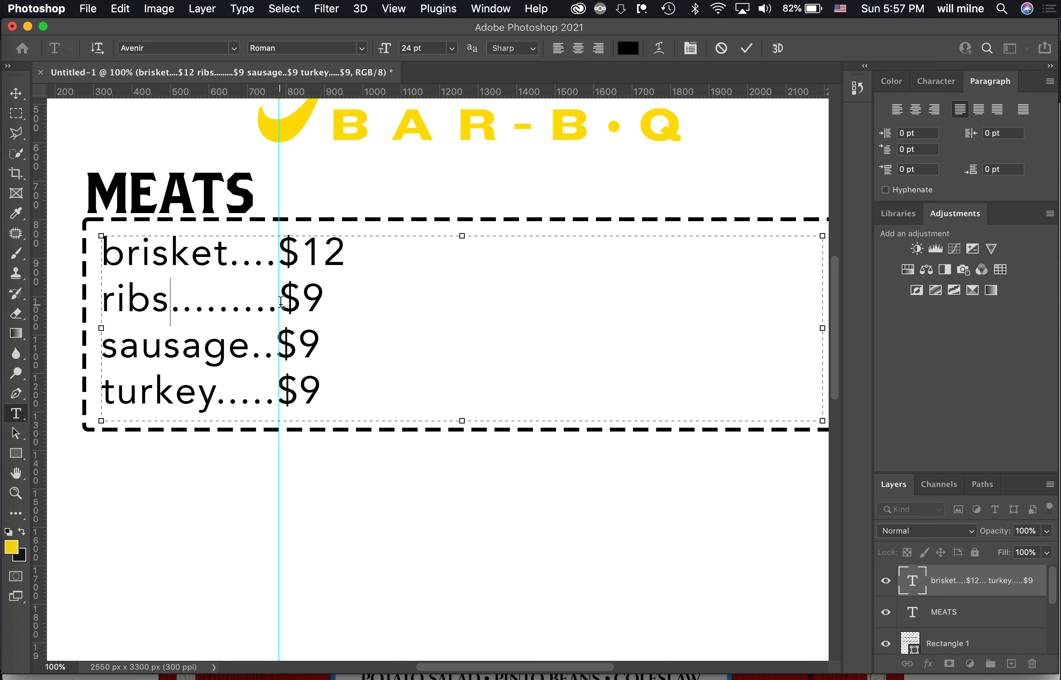
pyautogui.hotkey('alt', 'Left')
pyautogui.hotkey('alt', 'Left')
pyautogui.press('Right')
pyautogui.hotkey('alt', 'Left')
pyautogui.press('Right')
pyautogui.press('Right')
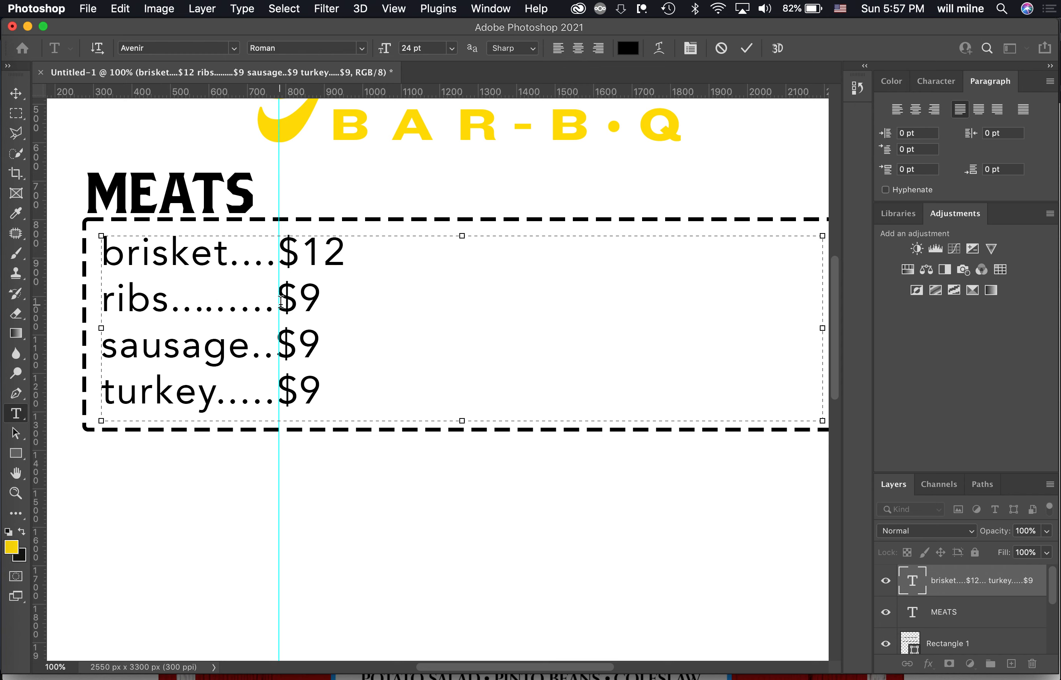
pyautogui.hotkey('alt', 'Left')
pyautogui.hotkey('alt', 'Left')
# Fine-tune the kerning before the sausage and brisket prices to align them with the guide, and commit the text.
pyautogui.click(265, 347)
pyautogui.hotkey('alt', 'Right')
pyautogui.hotkey('alt', 'Left')
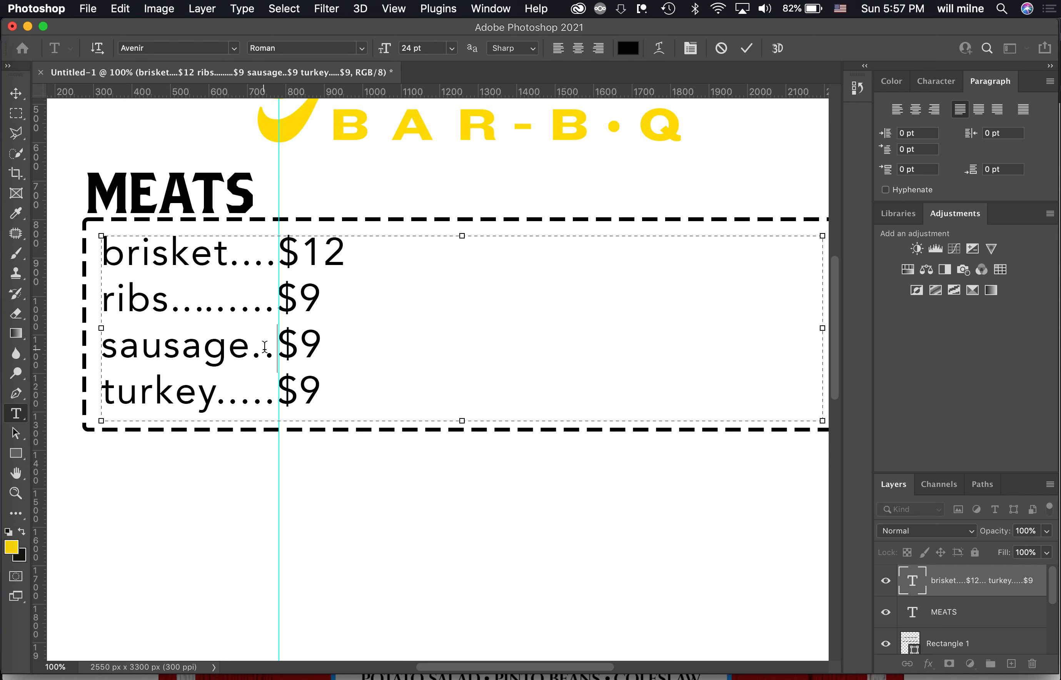
pyautogui.press('Up')
pyautogui.press('Up')
pyautogui.press('Left')
pyautogui.hotkey('alt', 'Left')
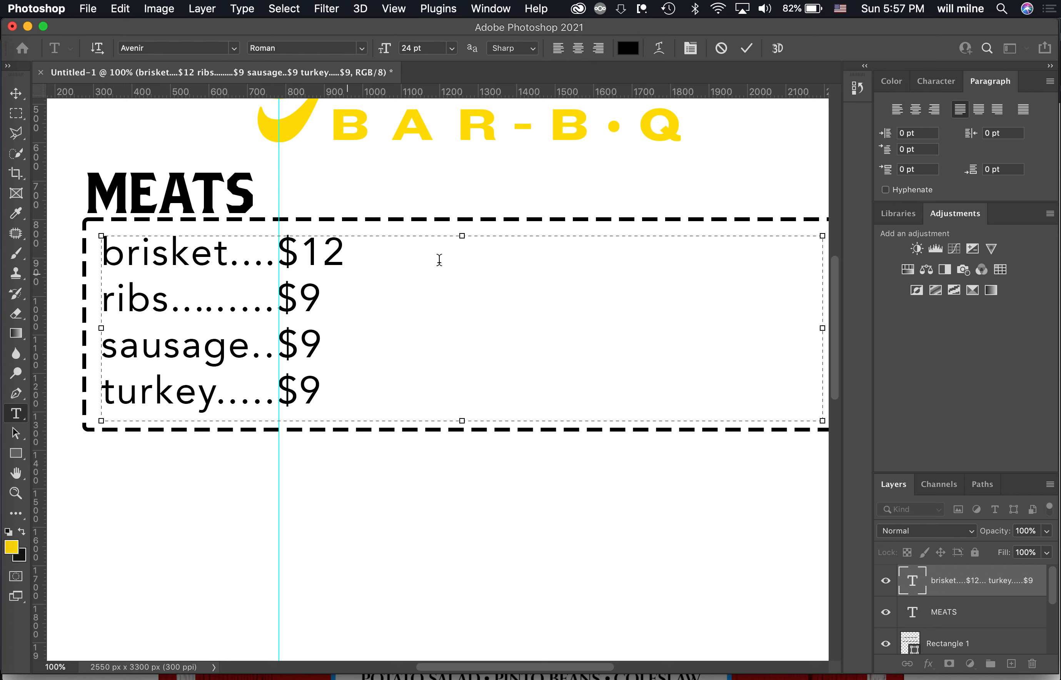
pyautogui.click(746, 48)
# Remove the vertical guide from the canvas.
pyautogui.press('v')
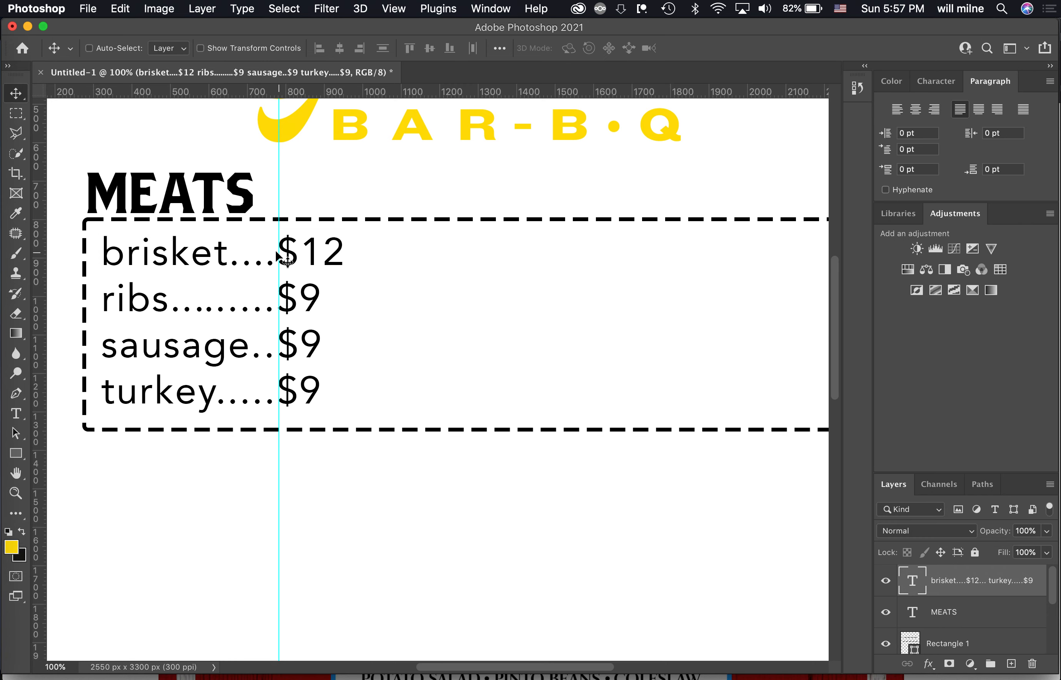
pyautogui.moveTo(278, 252); pyautogui.dragTo(27, 230)
pyautogui.press('super')
pyautogui.press('super+minus')
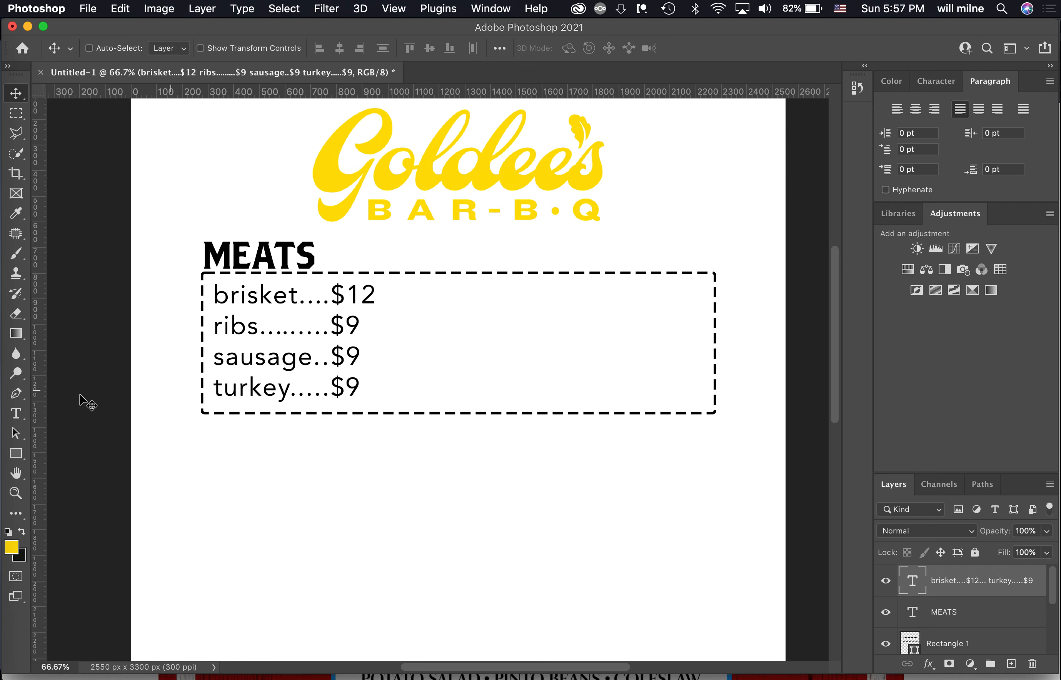
# Add a left-aligned paragraph text box below the Meats box reading "All meats sold by the half pound.".
pyautogui.click(17, 413)
pyautogui.moveTo(540, 456); pyautogui.dragTo(703, 559)
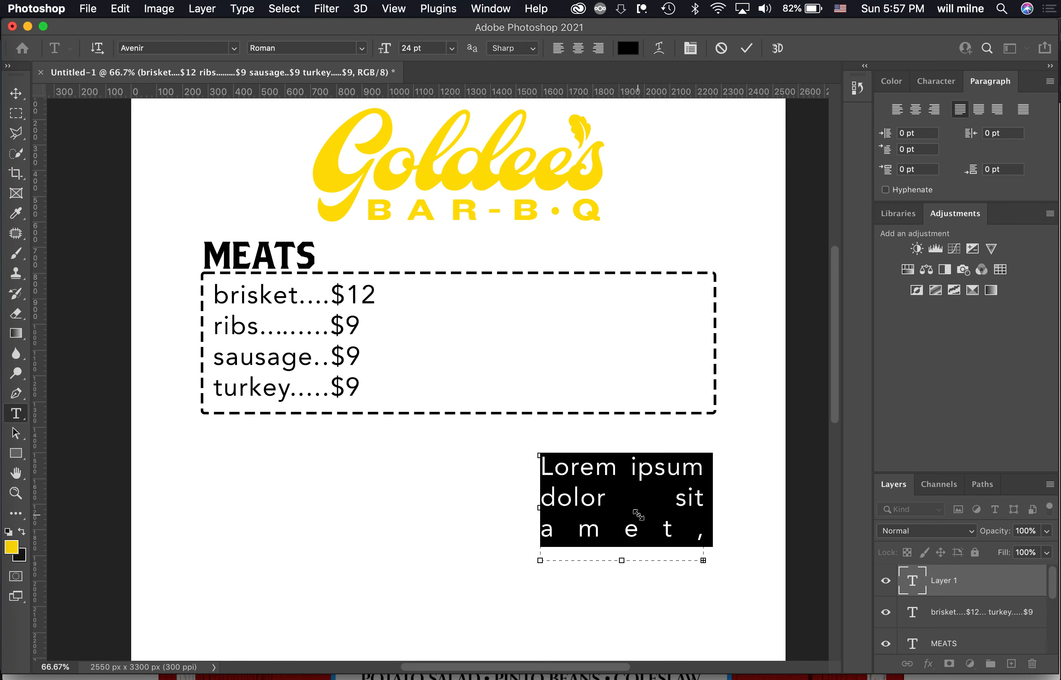
pyautogui.write('All m')
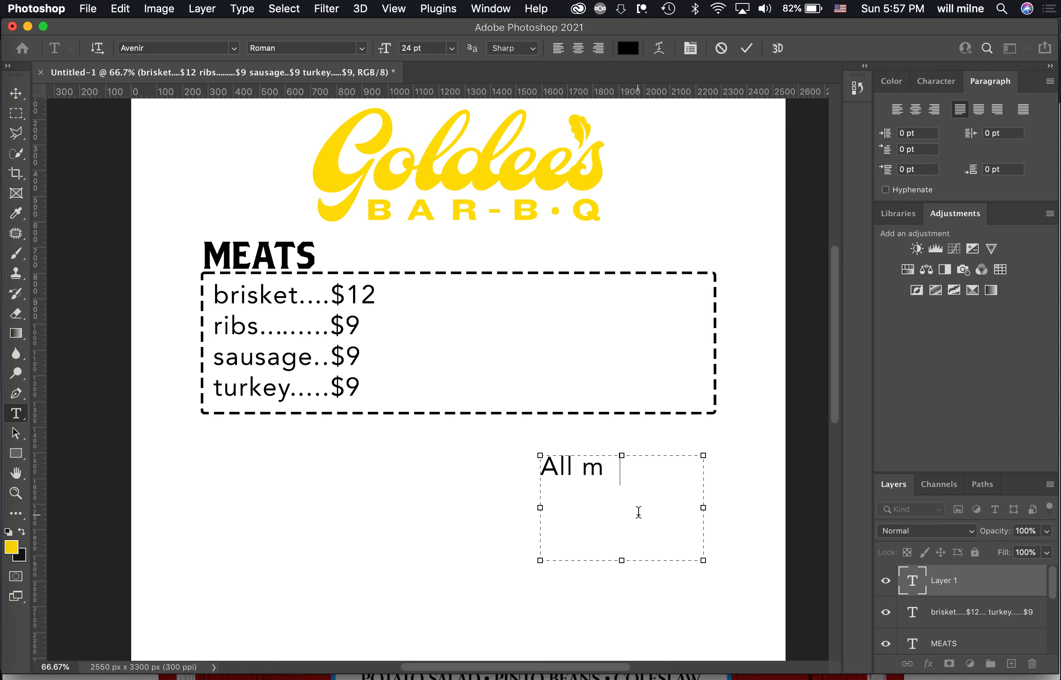
pyautogui.write('eats sold by the')
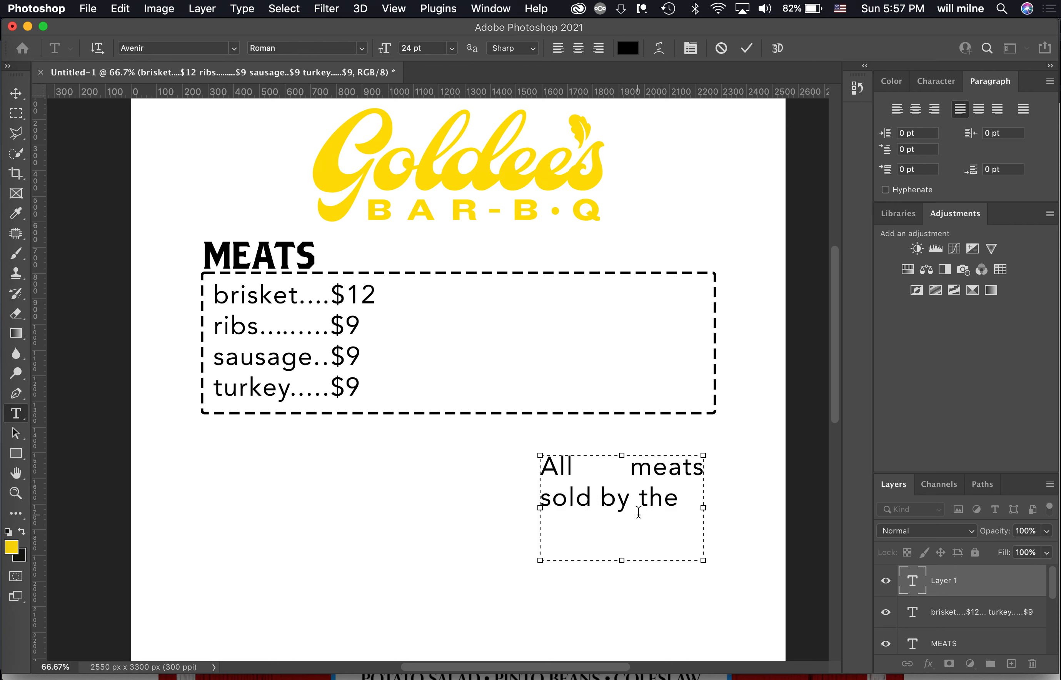
pyautogui.write(' half pound')
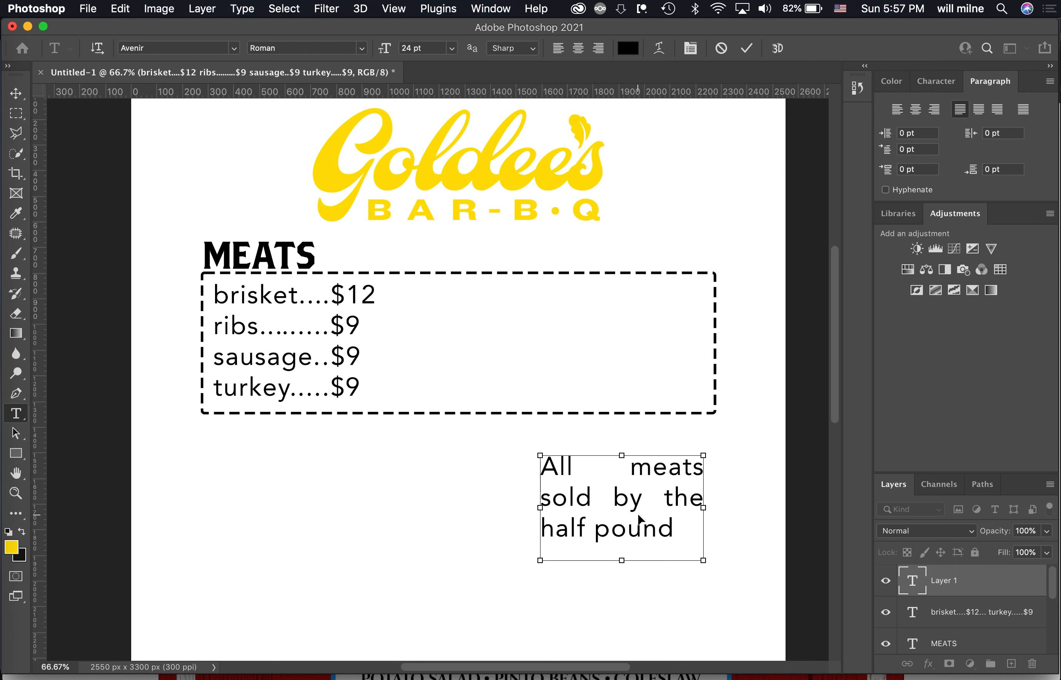
pyautogui.press('super+a')
pyautogui.click(897, 109)
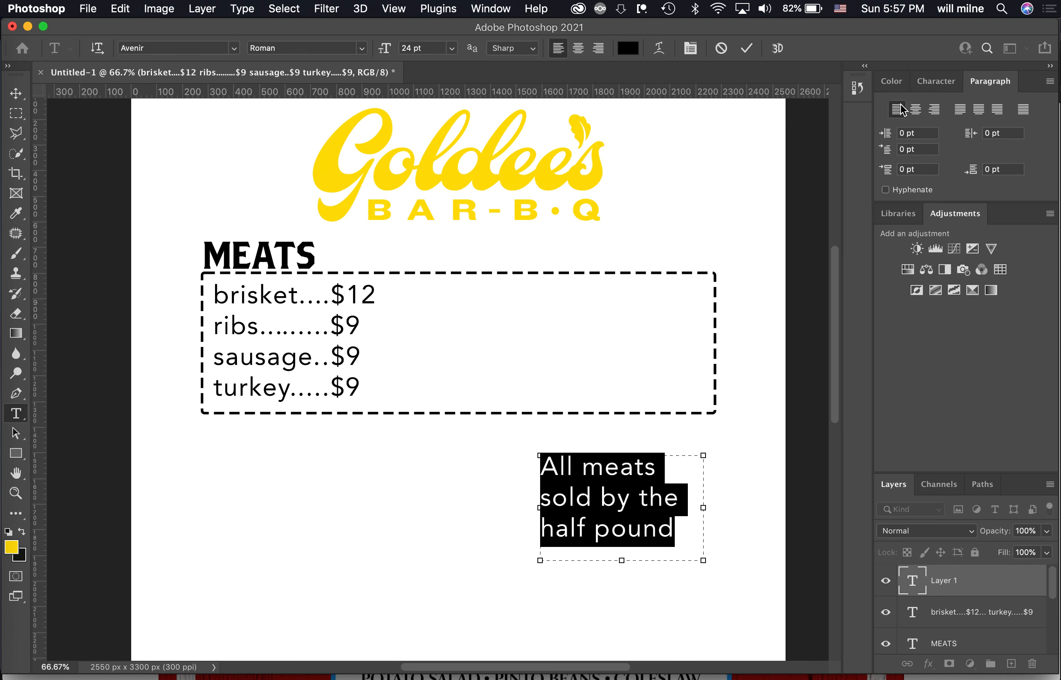
pyautogui.click(700, 530)
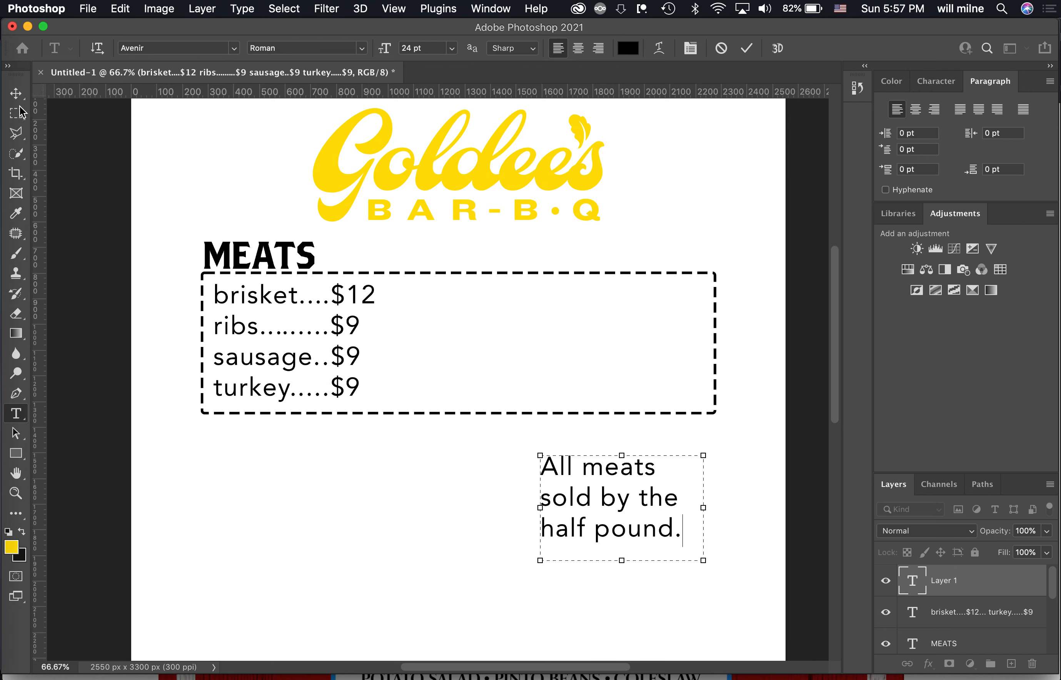
# Move the half-pound note into the lower-right corner of the dashed Meats box.
pyautogui.click(16, 95)
pyautogui.moveTo(582, 527); pyautogui.dragTo(607, 396)
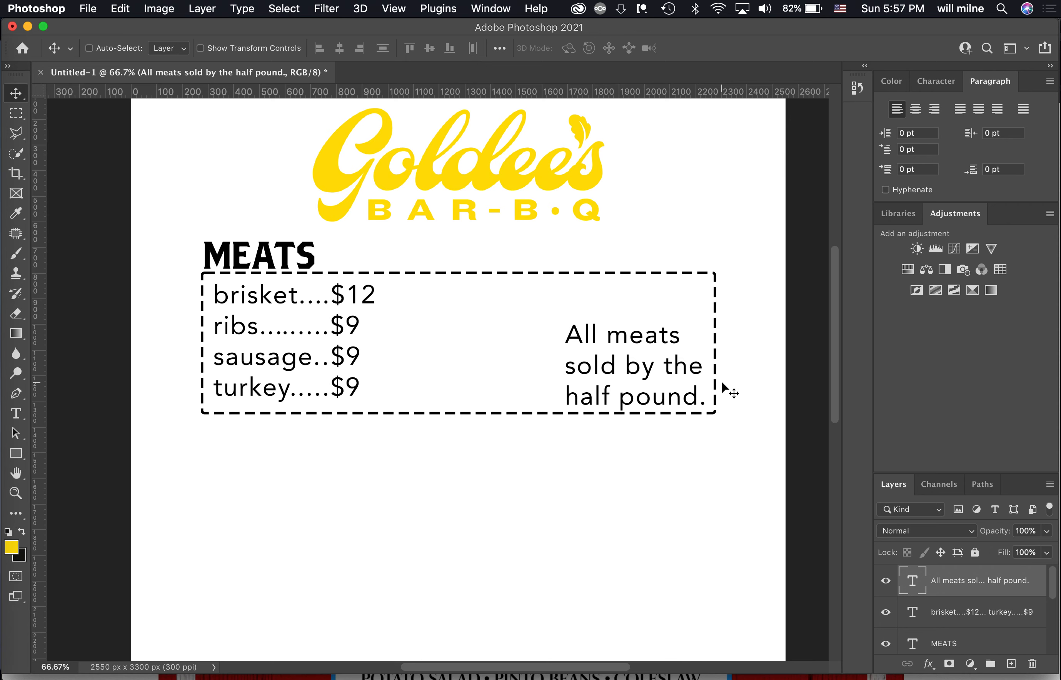
# Group the half-pound note, meats list, MEATS heading and Rectangle 1 layers, and name the group MEATS.
pyautogui.moveTo(938, 472); pyautogui.dragTo(939, 320)
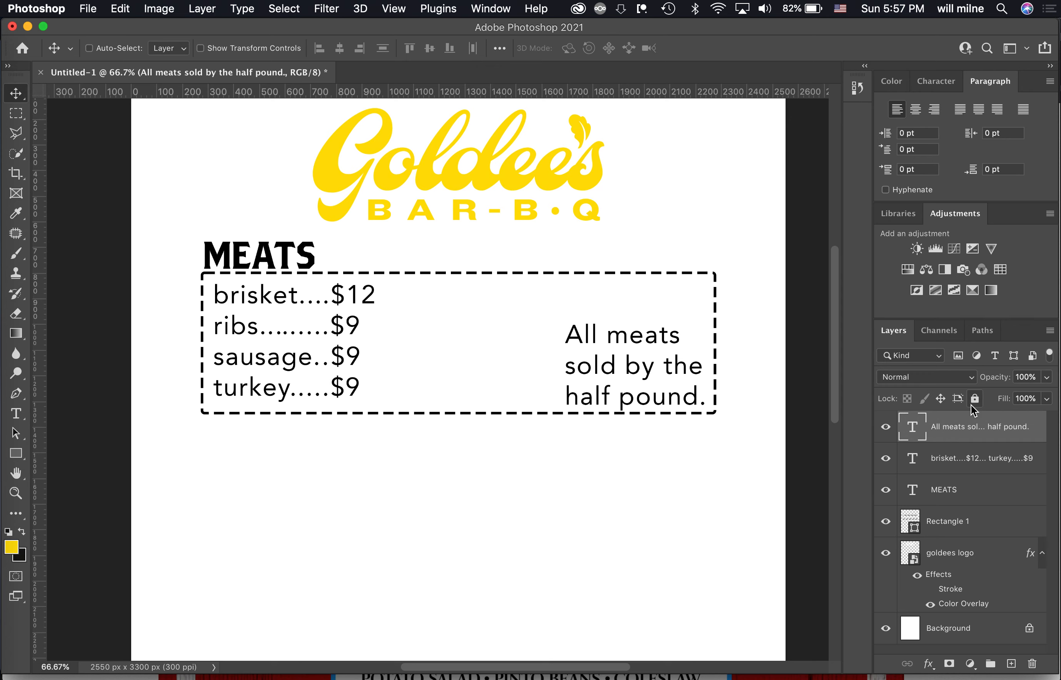
pyautogui.keyDown('shift'); pyautogui.click(980, 523); pyautogui.keyUp('shift')
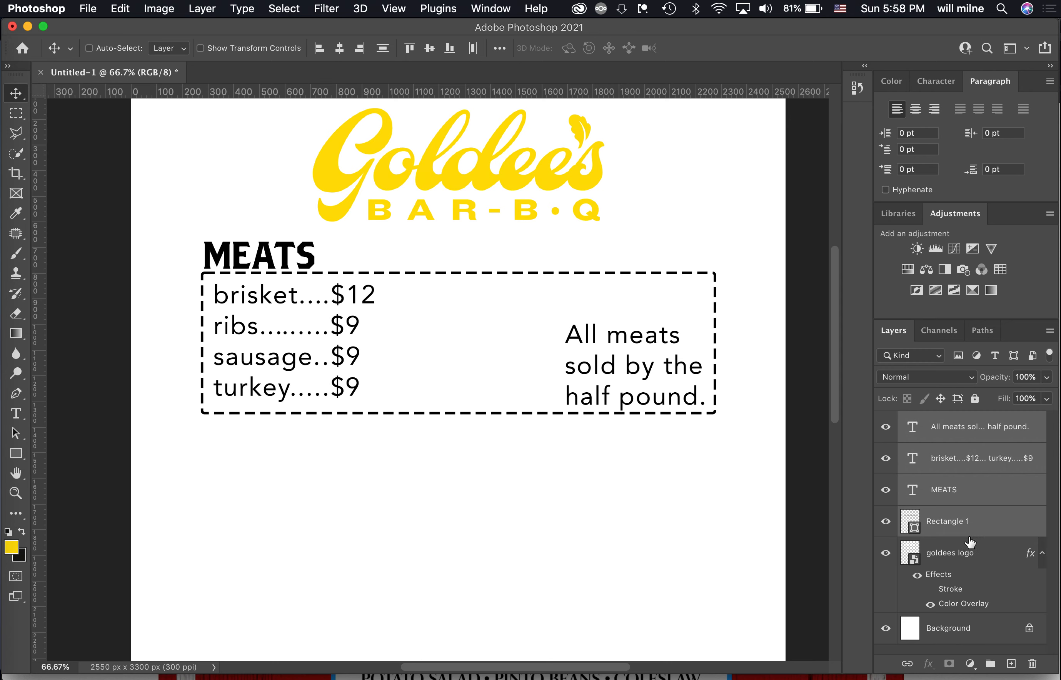
pyautogui.click(978, 563)
pyautogui.click(976, 526)
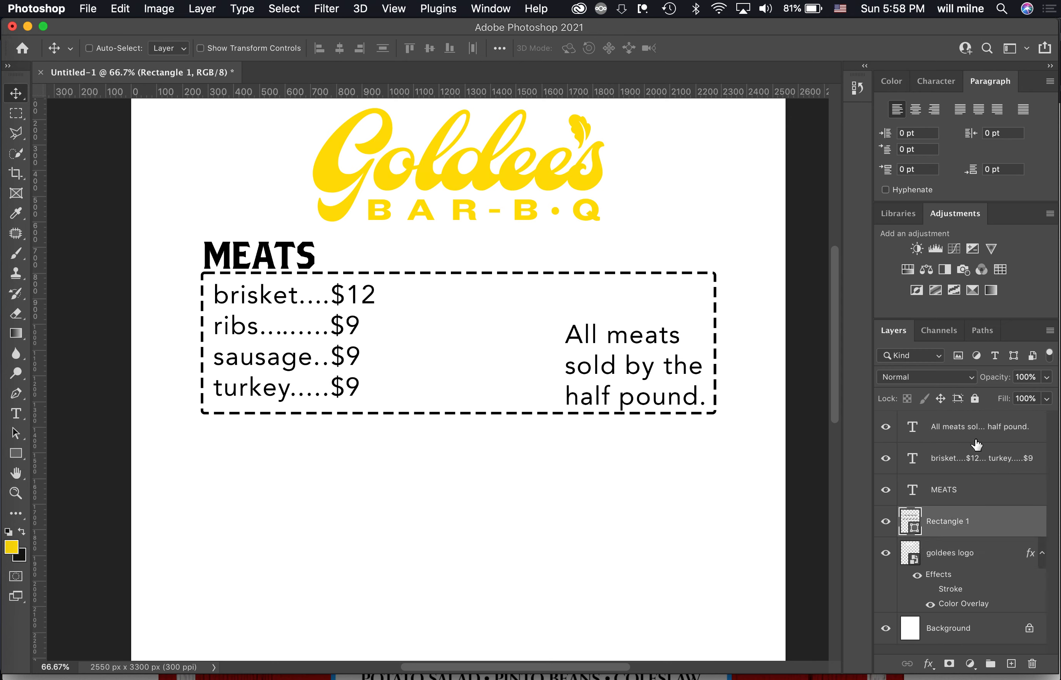
pyautogui.keyDown('shift'); pyautogui.click(974, 428); pyautogui.keyUp('shift')
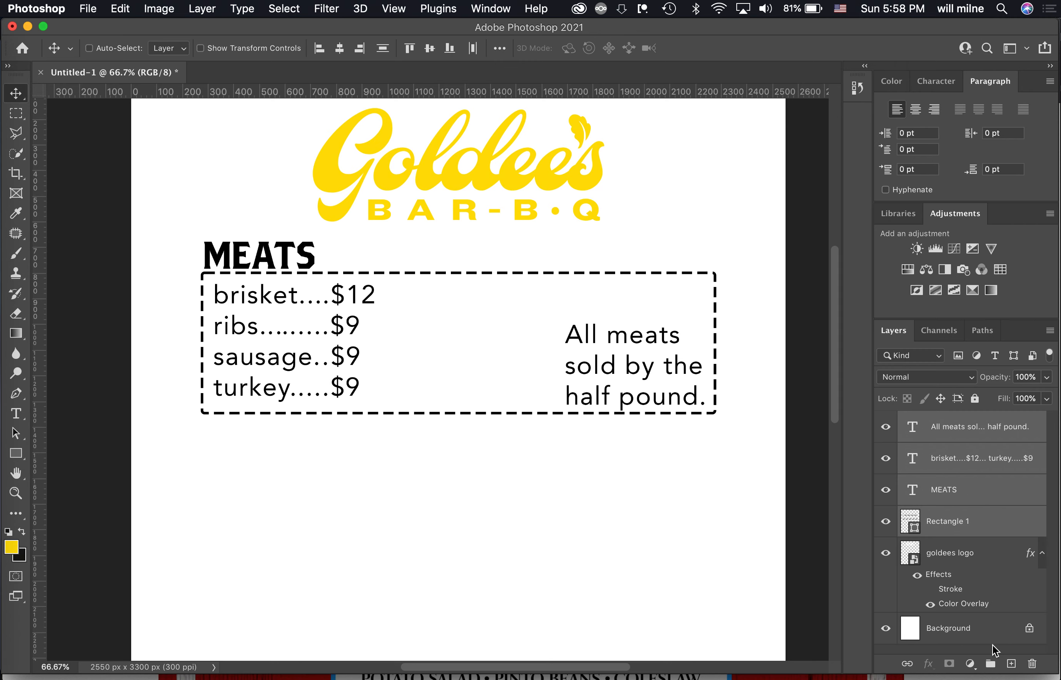
pyautogui.click(993, 665)
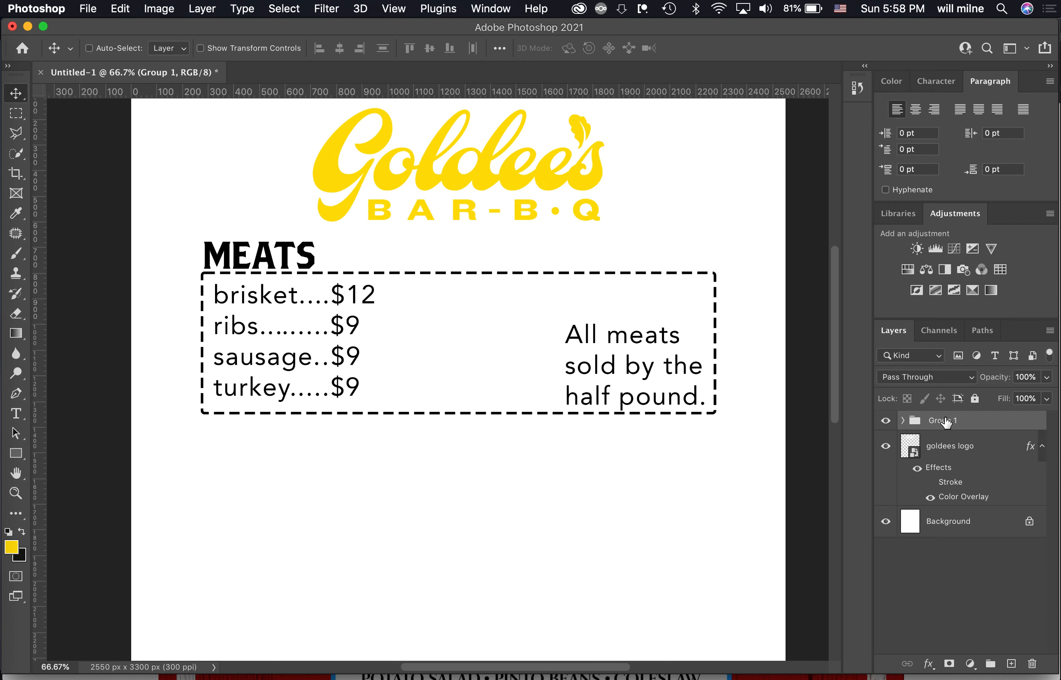
pyautogui.doubleClick(946, 421)
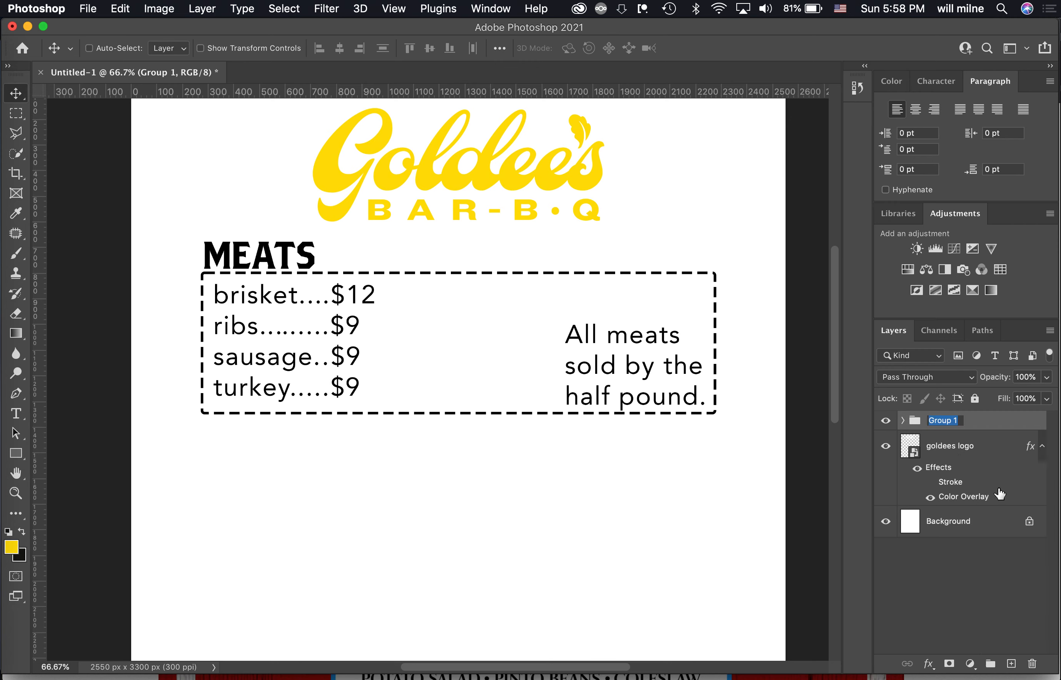
pyautogui.write('MEATS')
pyautogui.press('Return')
# Rename the goldees logo layer as LOGO.
pyautogui.click(966, 447)
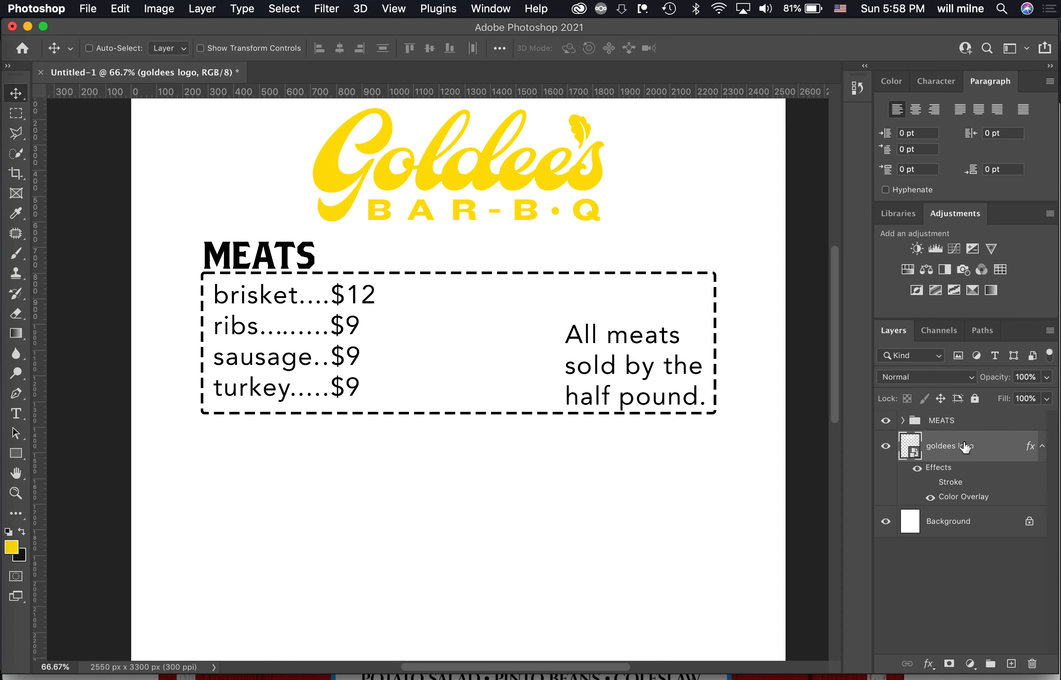
pyautogui.doubleClick(948, 445)
pyautogui.write('LOGO')
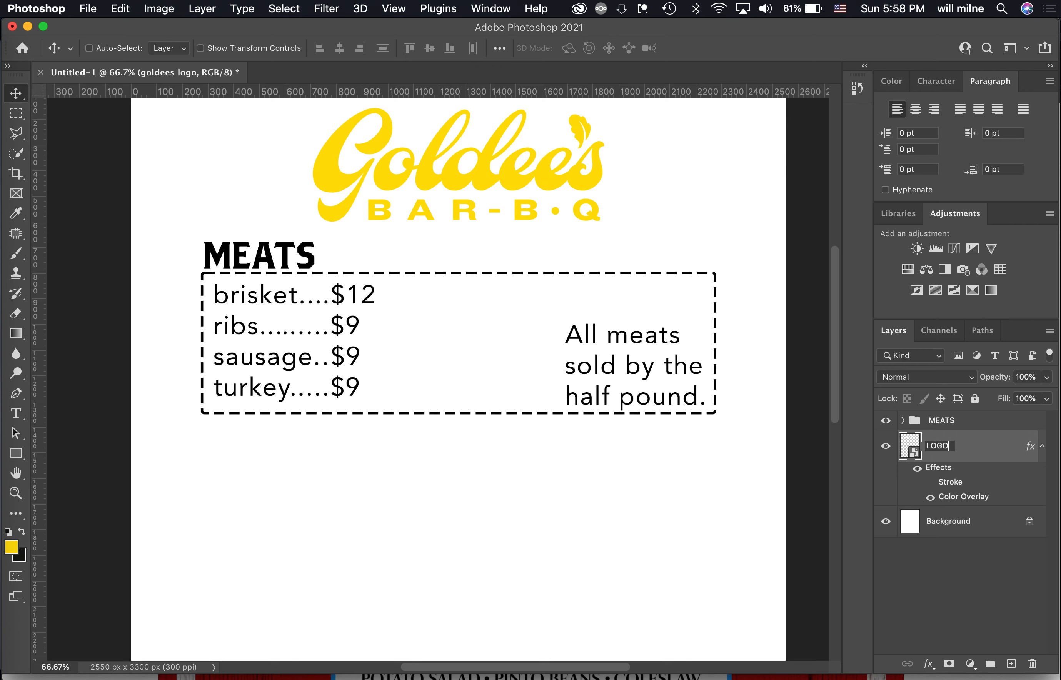
pyautogui.press('Return')
# Duplicate the MEATS group and move the copy straight down below the original section.
pyautogui.click(956, 427)
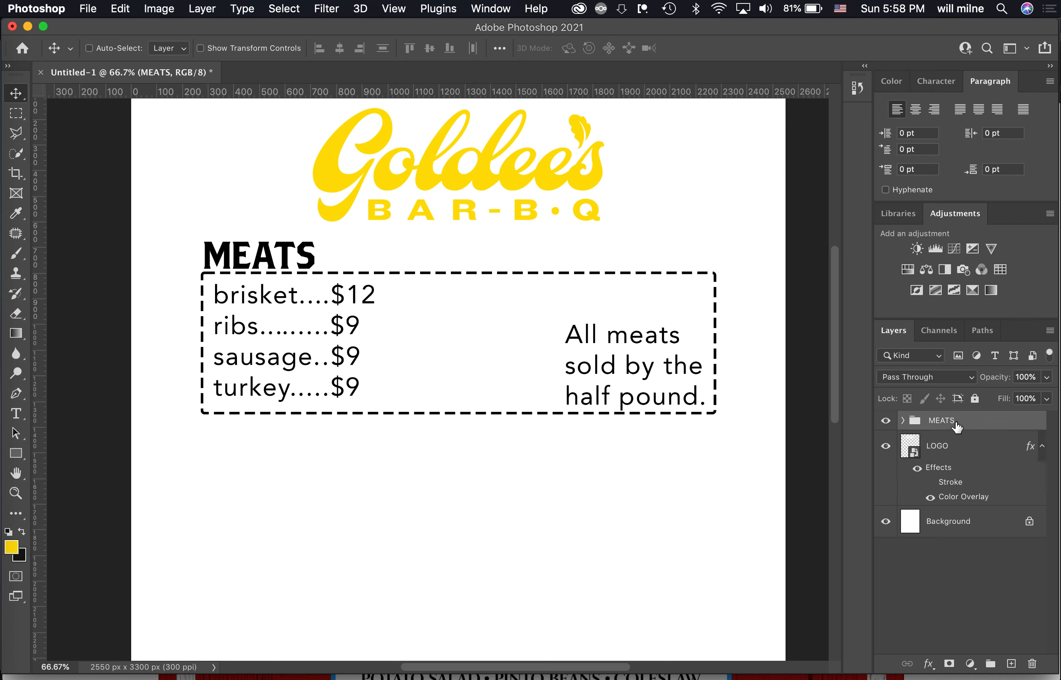
pyautogui.moveTo(957, 427); pyautogui.dragTo(1011, 663)
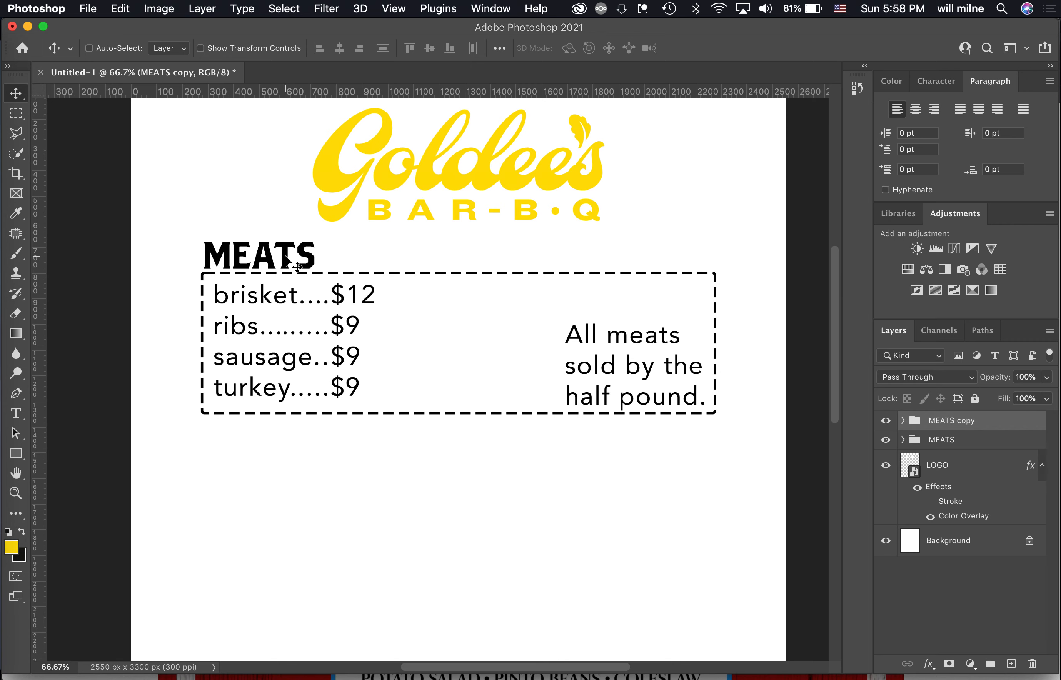
pyautogui.moveTo(296, 254); pyautogui.dragTo(296, 463)
# Change the heading of the duplicated section to SIDES and commit the text.
pyautogui.scroll(-1, 351, 454)
pyautogui.press('t')
pyautogui.click(300, 435)
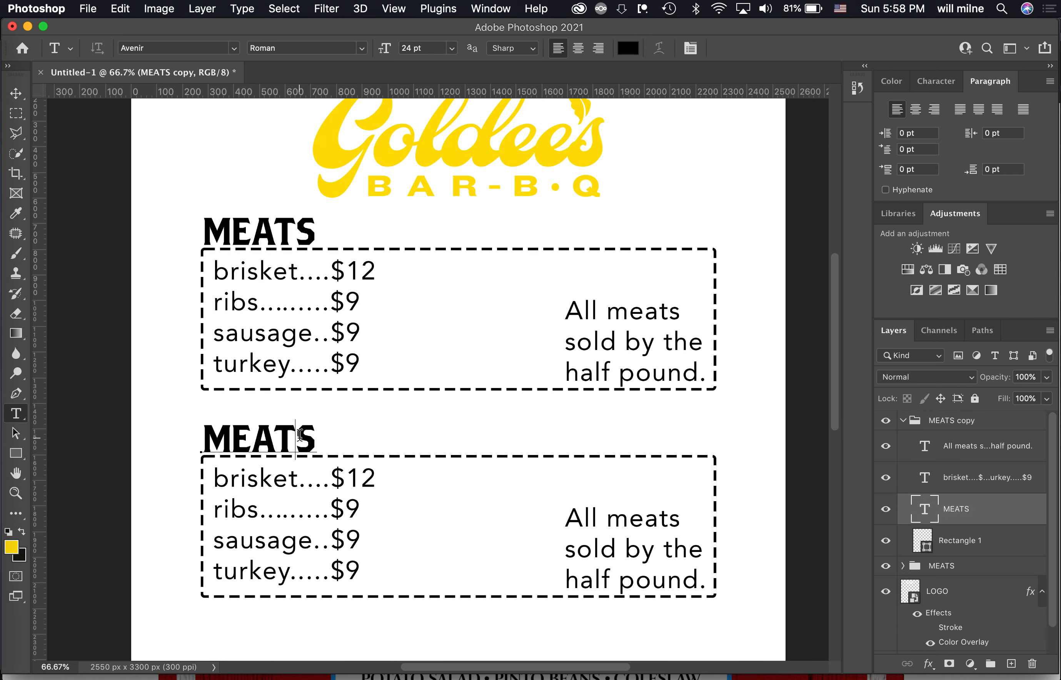
pyautogui.doubleClick(299, 434)
pyautogui.write('sdid')
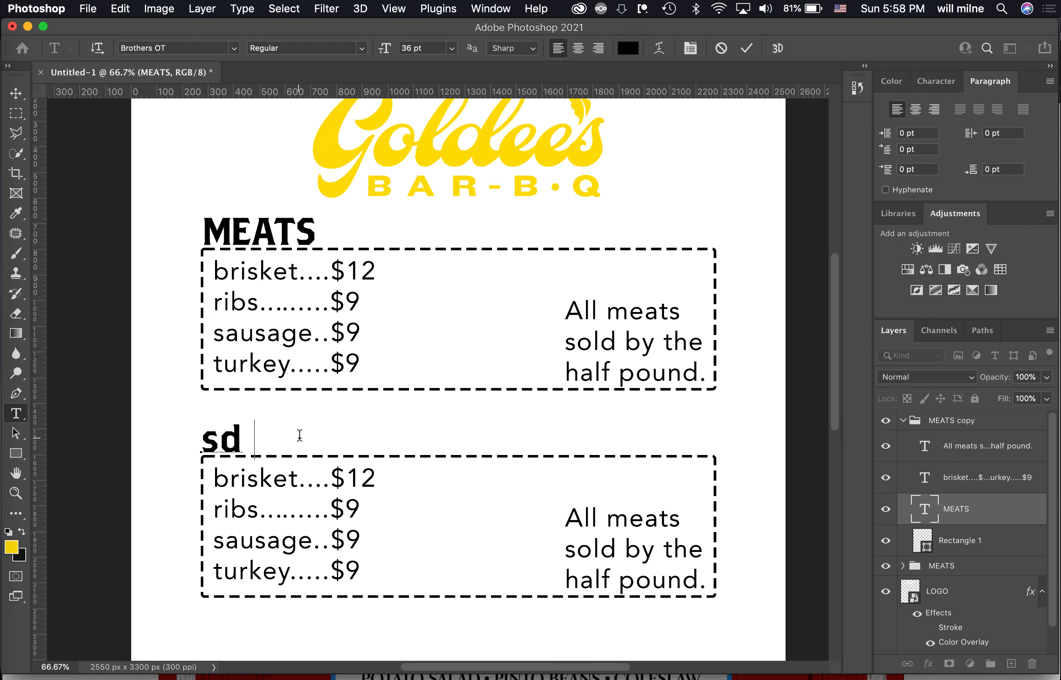
pyautogui.press('BackSpace')
pyautogui.press('BackSpace')
pyautogui.press('BackSpace')
pyautogui.write('ides')
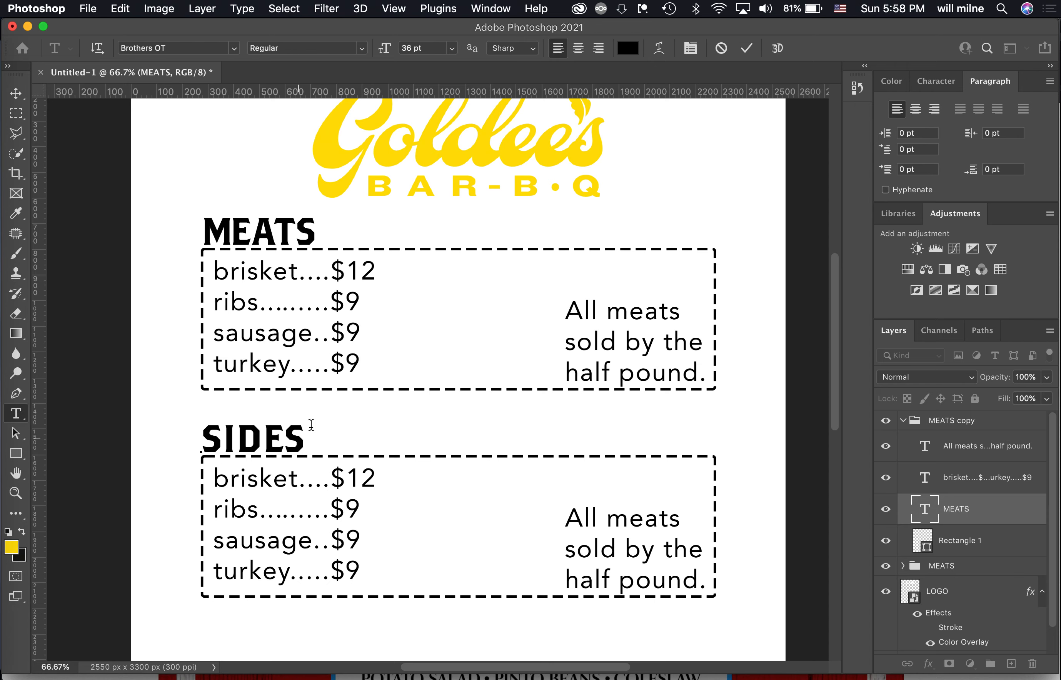
pyautogui.click(746, 48)
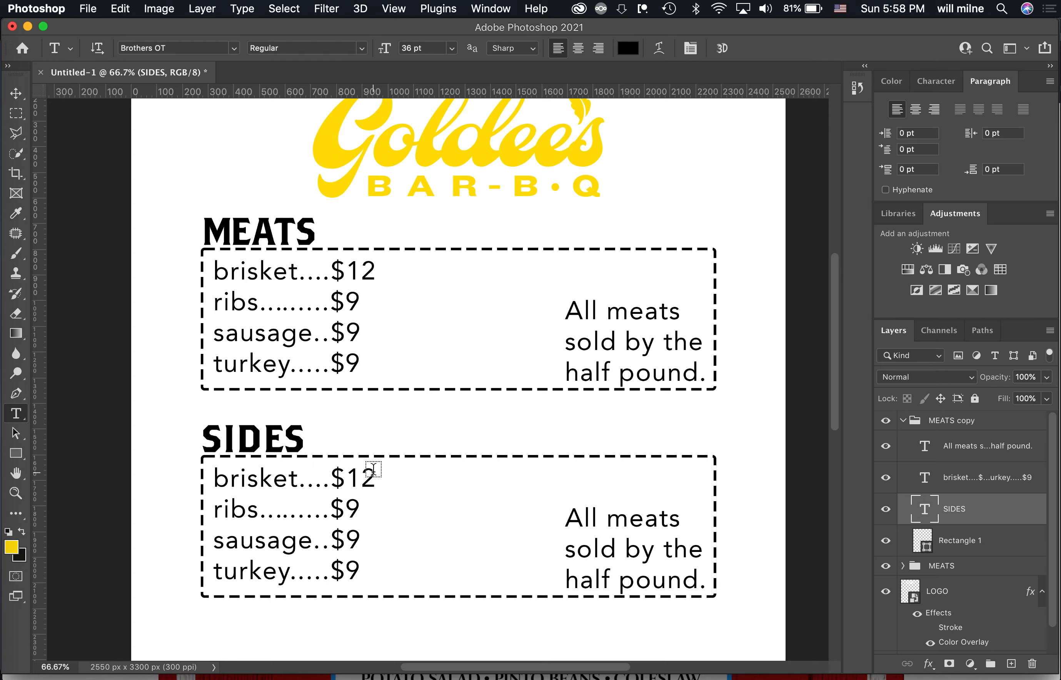
# Switch to Chrome and check the side dishes and their prices on the Goldee's Barbecue menu page.
pyautogui.hotkey('ctrl', 'Up')
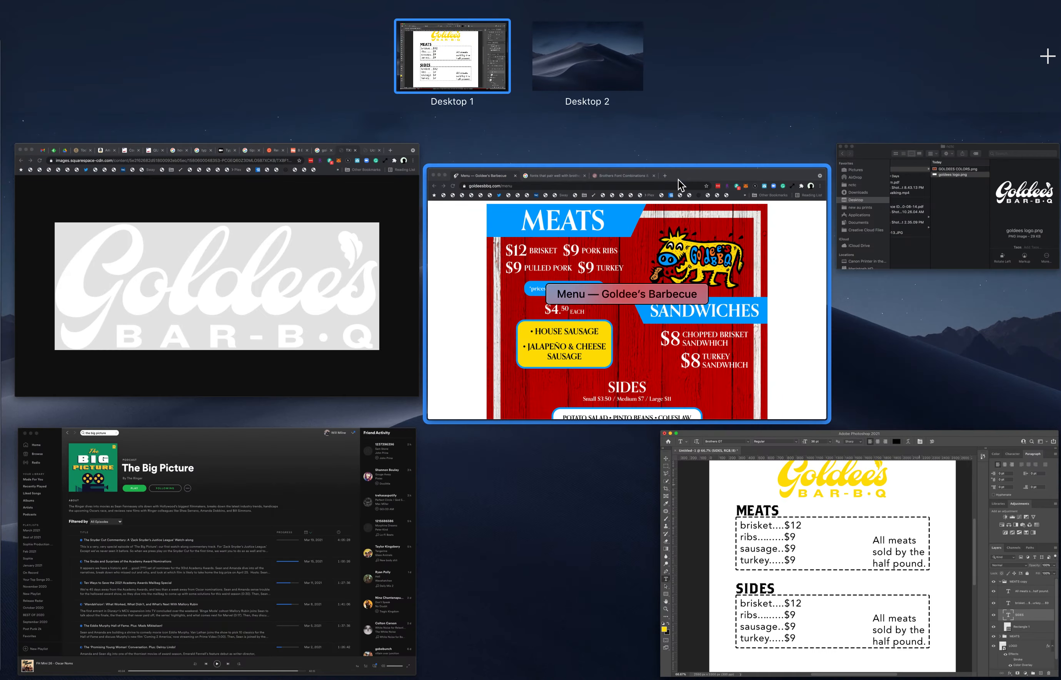
pyautogui.click(678, 180)
pyautogui.scroll(-5, 690, 495)
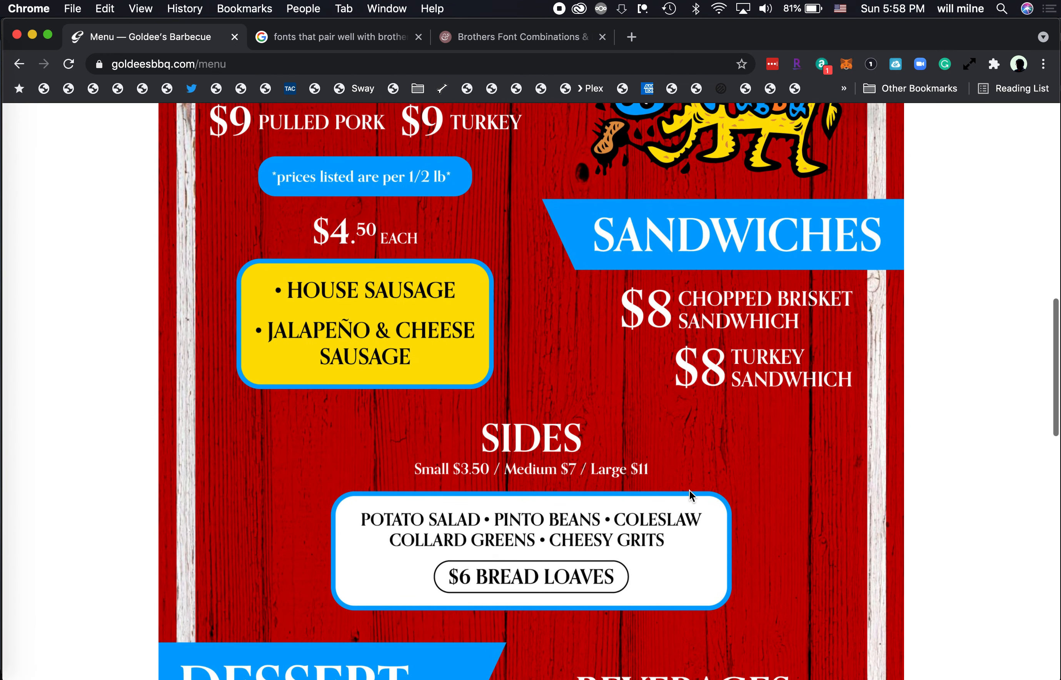
# Back in Photoshop, replace "brisket" in the first line of the Sides list with "potato salad" in lowercase.
pyautogui.press('super+Tab')
pyautogui.moveTo(297, 480); pyautogui.dragTo(202, 475)
pyautogui.write('POTATO')
pyautogui.press('BackSpace')
pyautogui.press('BackSpace')
pyautogui.press('BackSpace')
pyautogui.press('BackSpace')
pyautogui.press('BackSpace')
pyautogui.press('BackSpace')
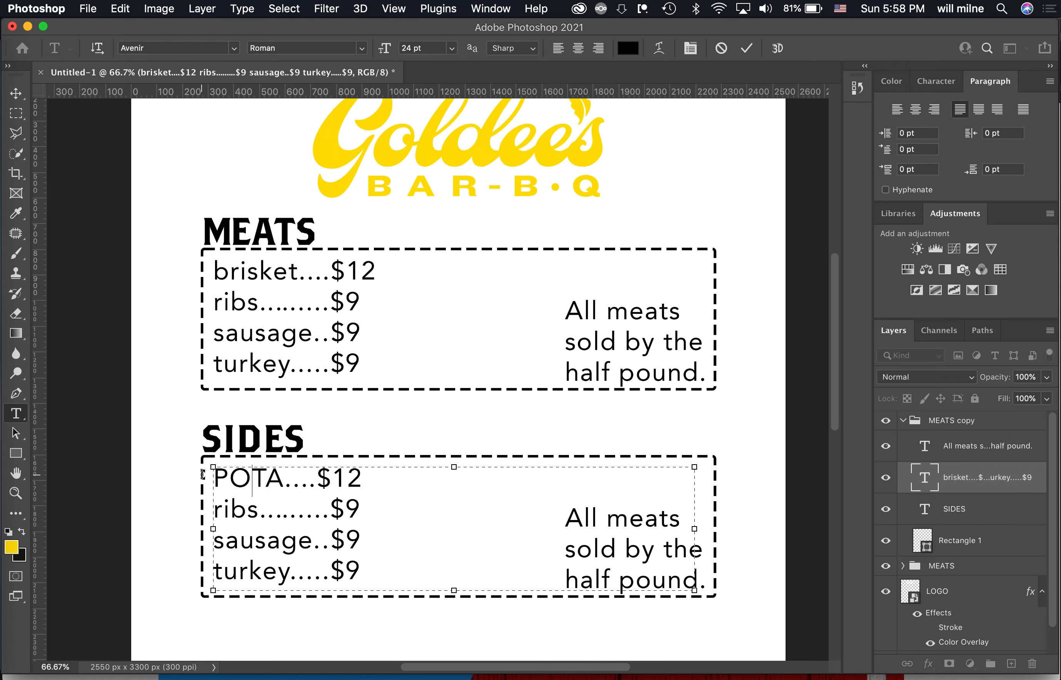
pyautogui.write('potato sala')
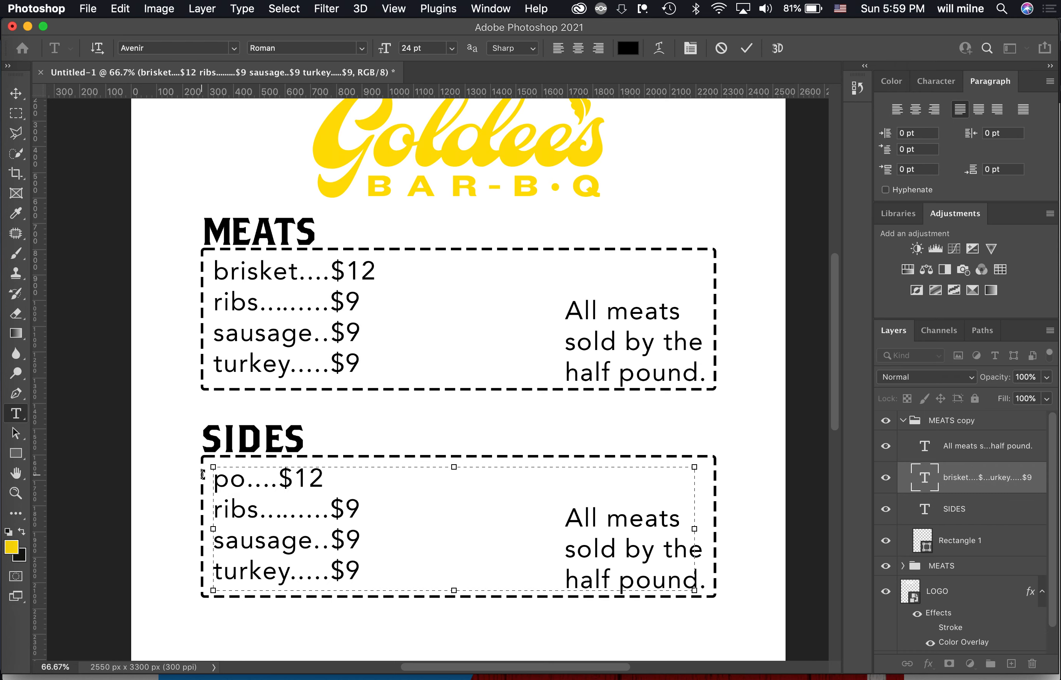
pyautogui.write('d')
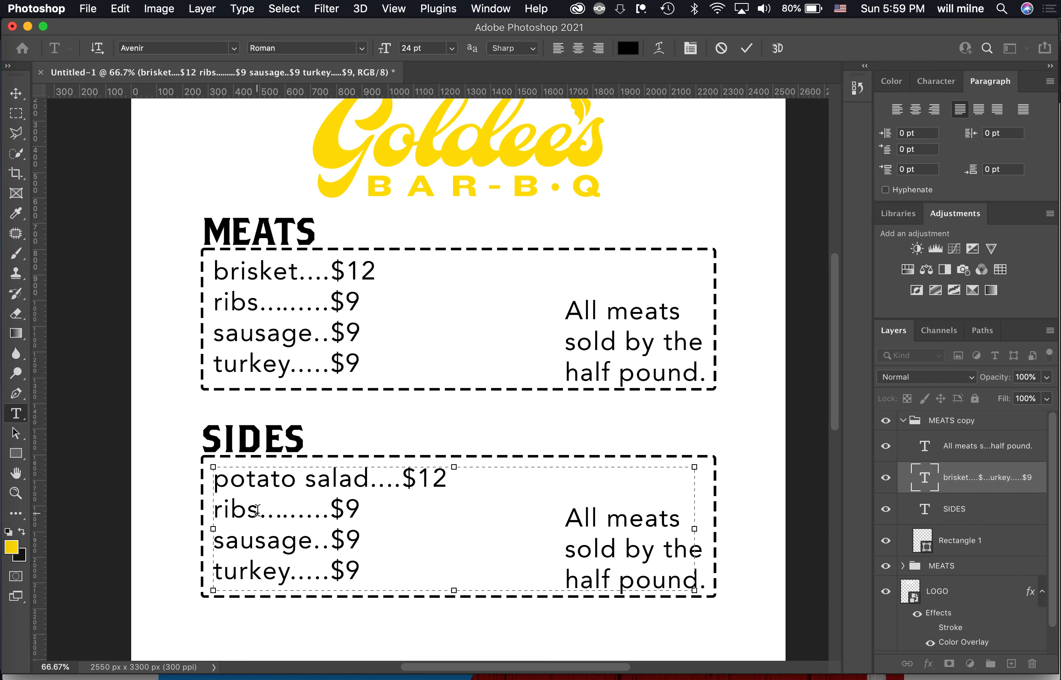
# In the Sides list, replace "ribs" with "pinto beans" and "sausage" with "coleslaw".
pyautogui.moveTo(259, 510); pyautogui.dragTo(202, 510)
pyautogui.write('pint')
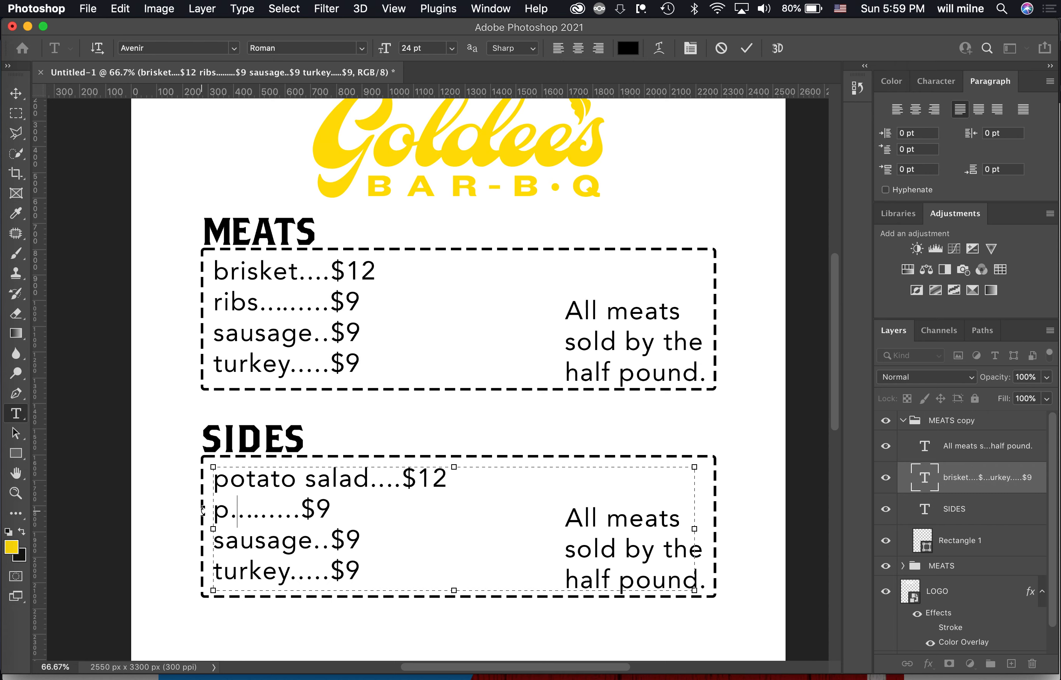
pyautogui.write('o beans')
pyautogui.click(314, 540)
pyautogui.doubleClick(294, 541)
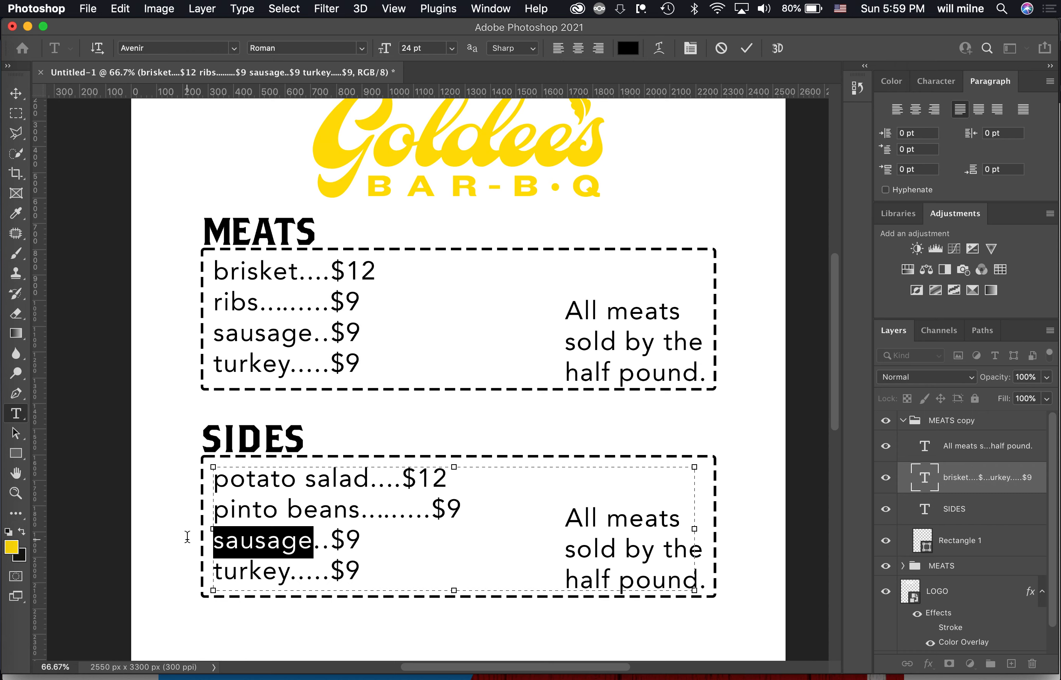
pyautogui.write('coleslaw')
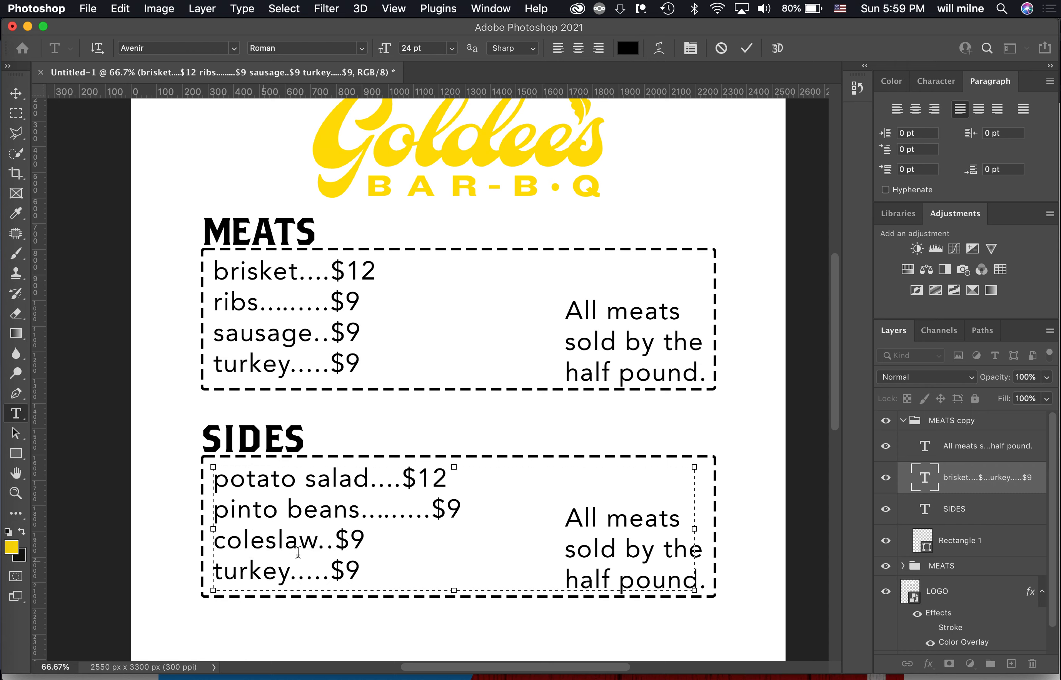
# Check the remaining side dishes on the Goldee's menu page in Chrome, and back in Photoshop replace "turkey" with "grits" in the Sides list.
pyautogui.moveTo(290, 571); pyautogui.dragTo(215, 571)
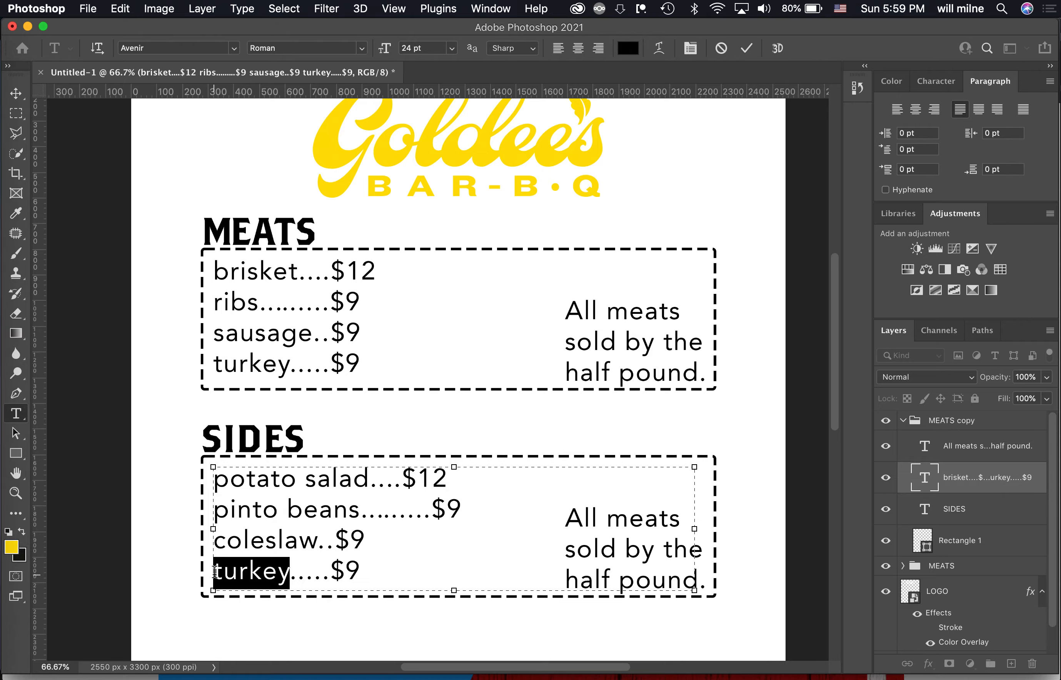
pyautogui.hotkey('ctrl', 'Up')
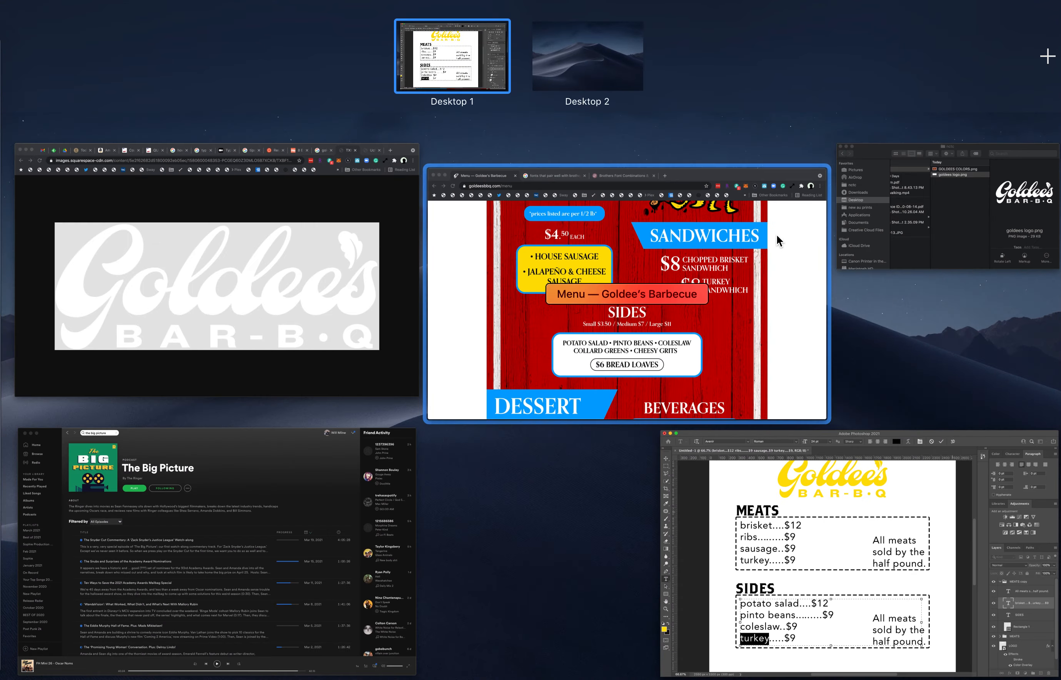
pyautogui.click(758, 288)
pyautogui.press('super+Tab')
pyautogui.write('grits')
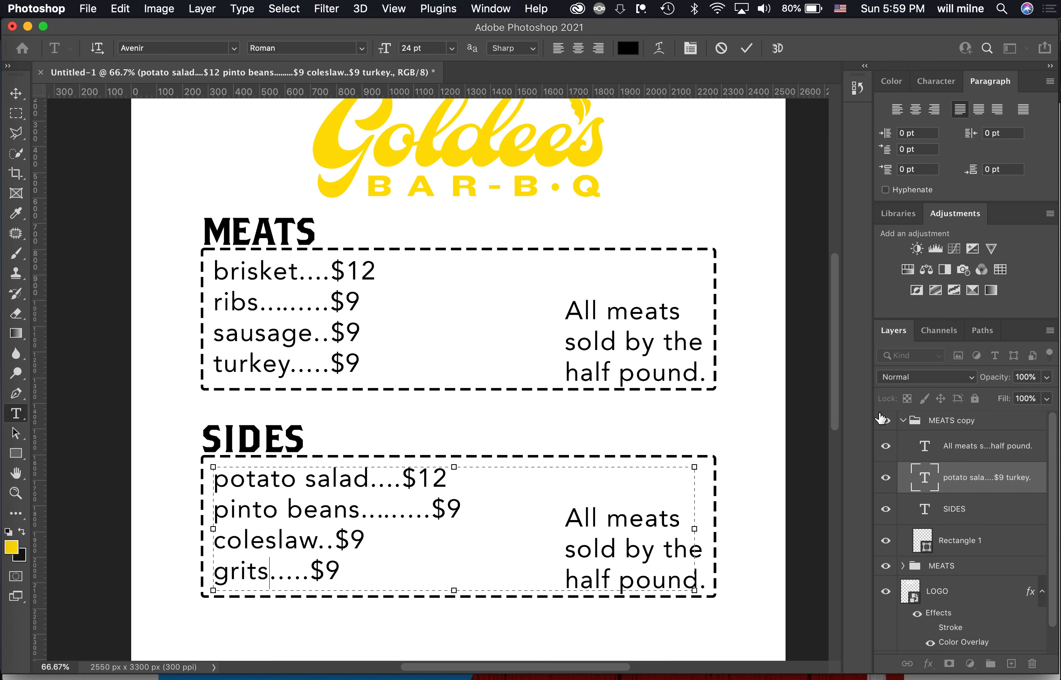
# Extend the bottom edge of the dashed rectangle around the Sides list downward to make room for another line.
pyautogui.click(983, 553)
pyautogui.scroll(-1, 892, 539)
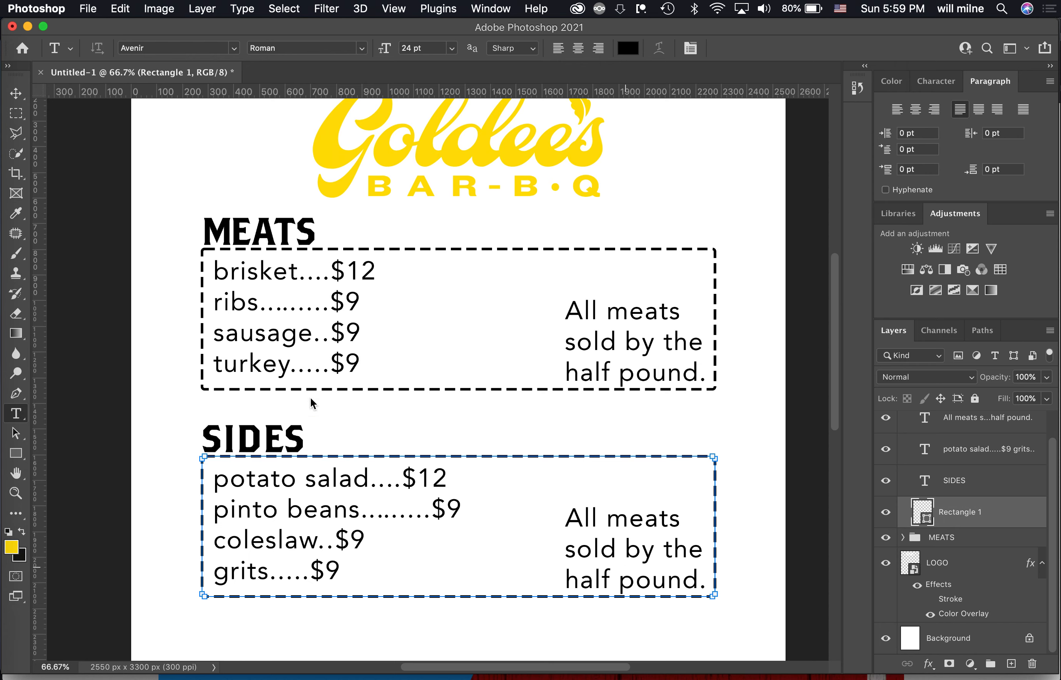
pyautogui.click(16, 94)
pyautogui.press('super+t')
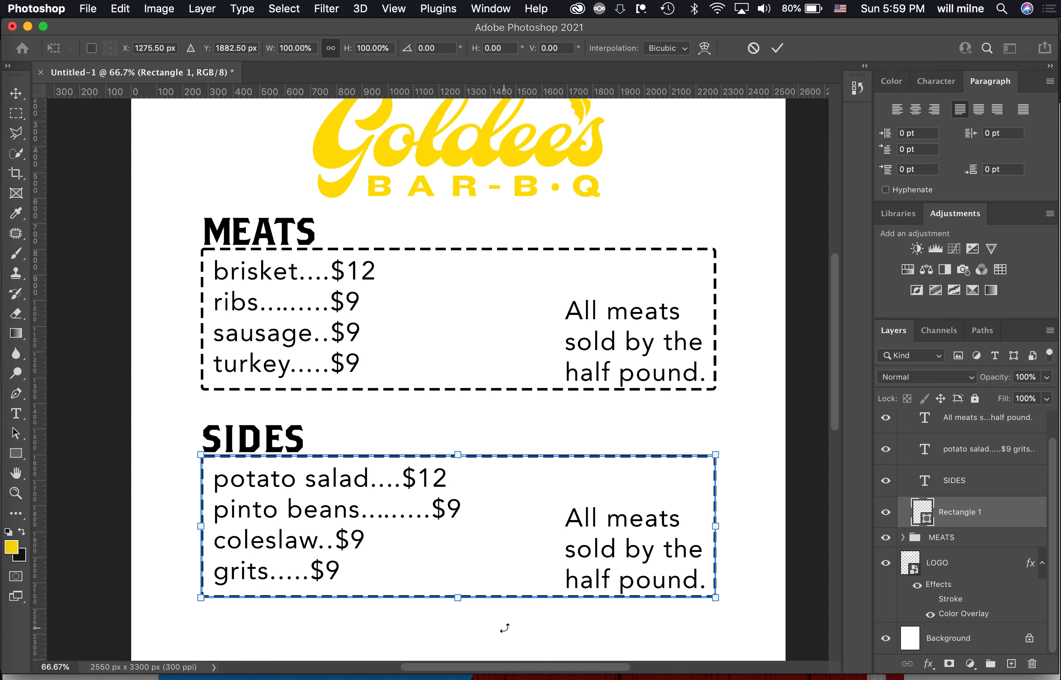
pyautogui.moveTo(459, 602); pyautogui.dragTo(459, 615)
pyautogui.press('super+z')
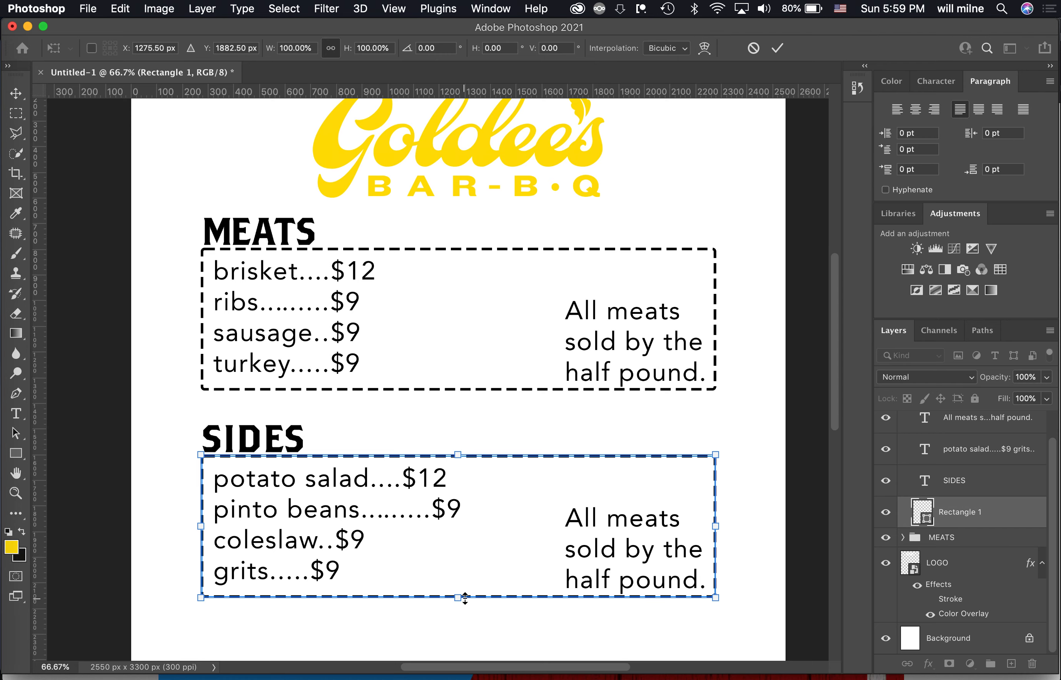
pyautogui.scroll(-4, 450, 597)
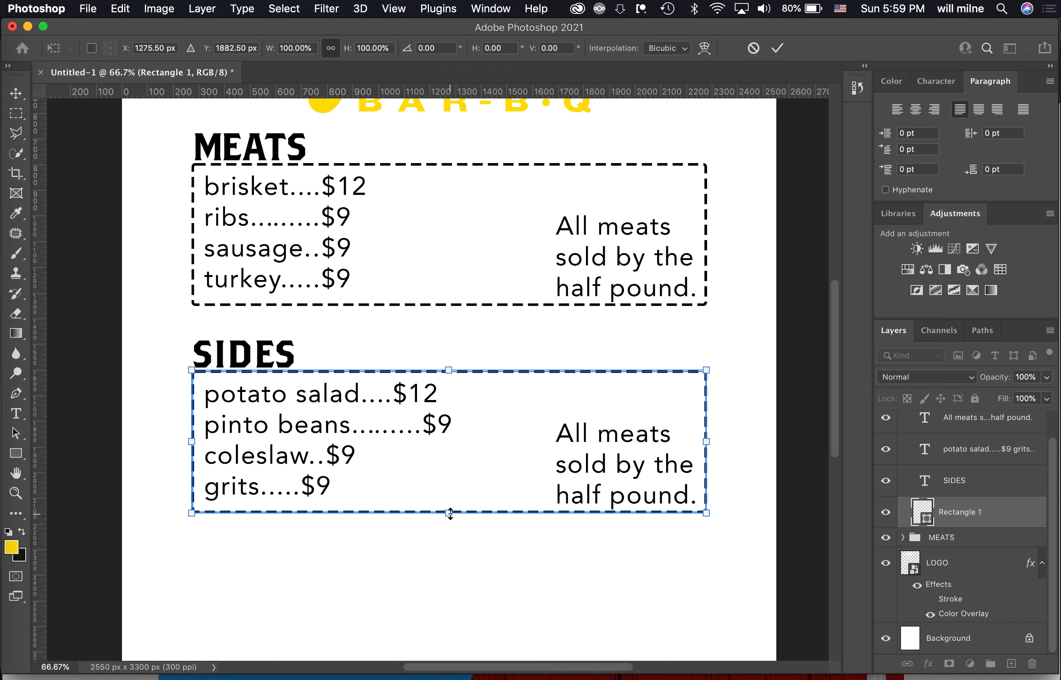
pyautogui.moveTo(450, 515); pyautogui.dragTo(445, 537)
pyautogui.press('super+z')
pyautogui.moveTo(450, 517); pyautogui.dragTo(450, 543)
pyautogui.press('Return')
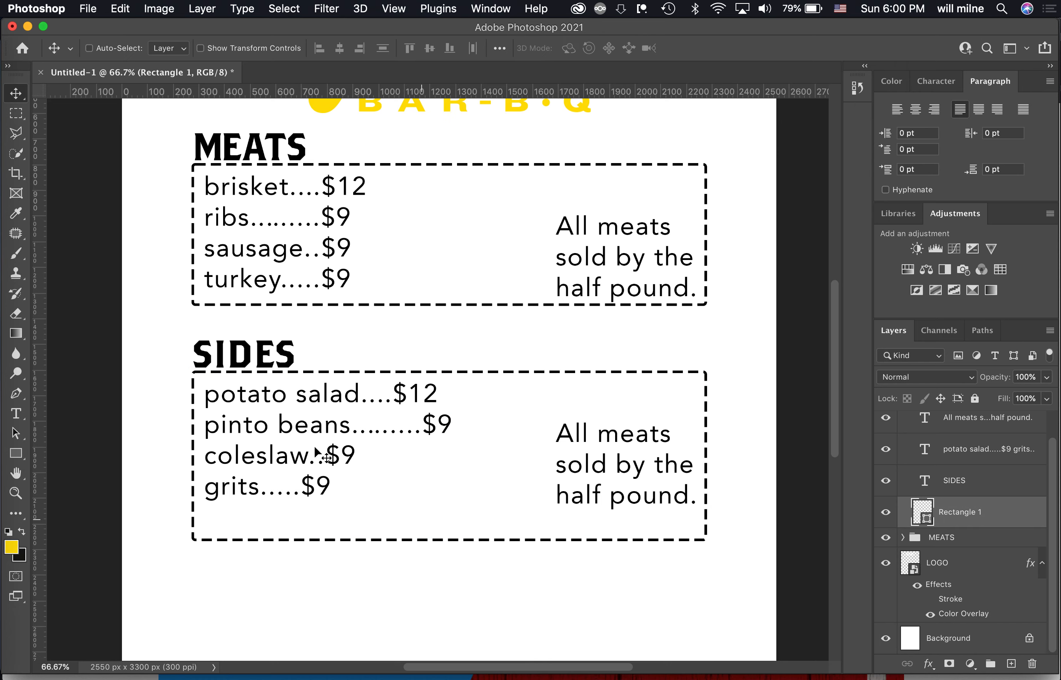
# Lengthen the Sides text box and add a fifth line, "collard green.....$9", based on a copy of the grits line.
pyautogui.press('t')
pyautogui.moveTo(331, 485); pyautogui.dragTo(208, 482)
pyautogui.press('cmd+c')
pyautogui.moveTo(444, 506); pyautogui.dragTo(444, 534)
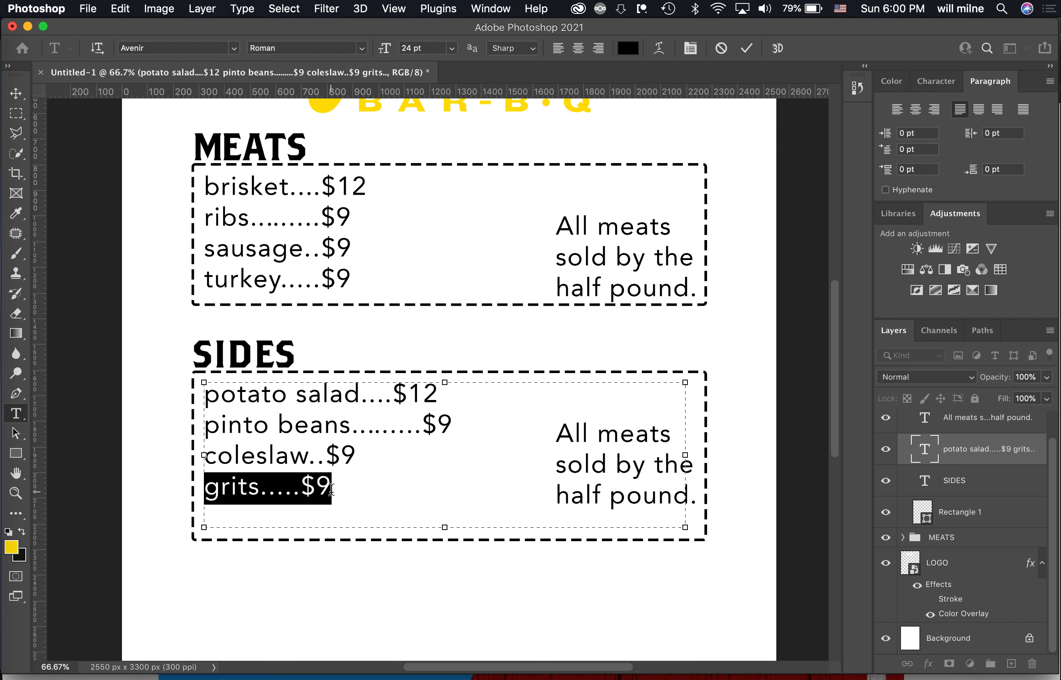
pyautogui.click(331, 489)
pyautogui.press('Return')
pyautogui.press('cmd+v')
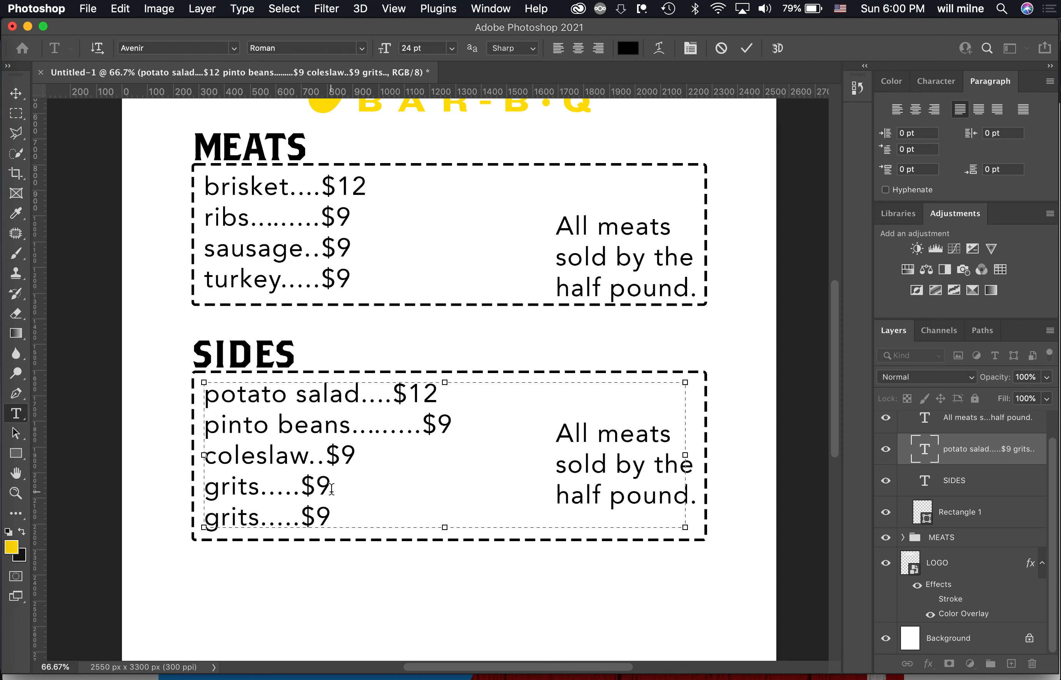
pyautogui.doubleClick(262, 518)
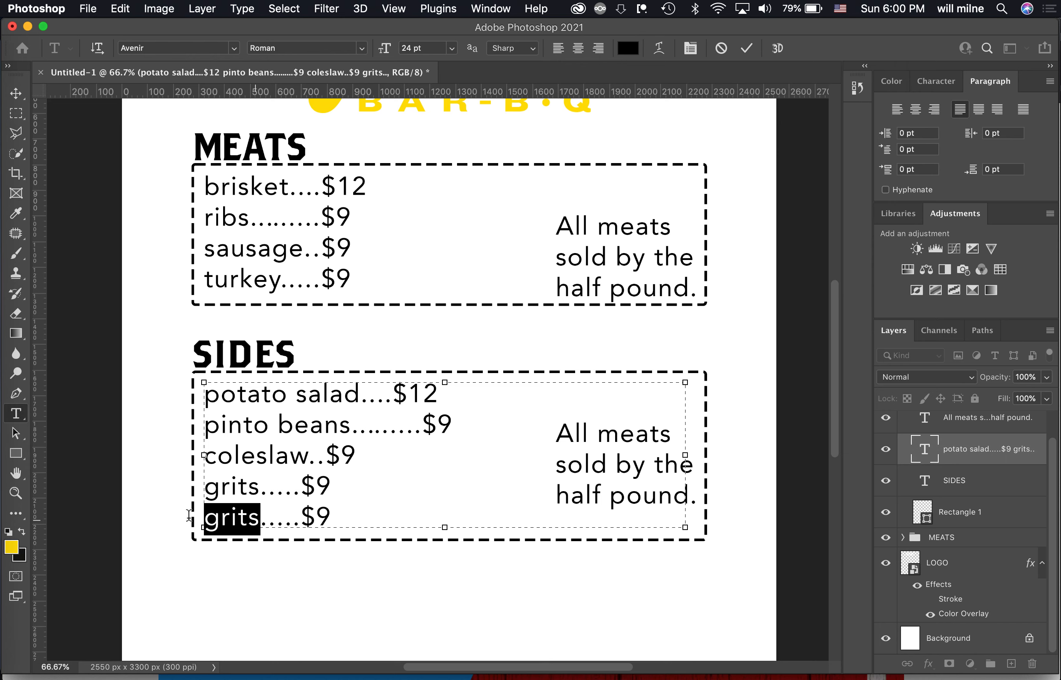
pyautogui.write('collard green')
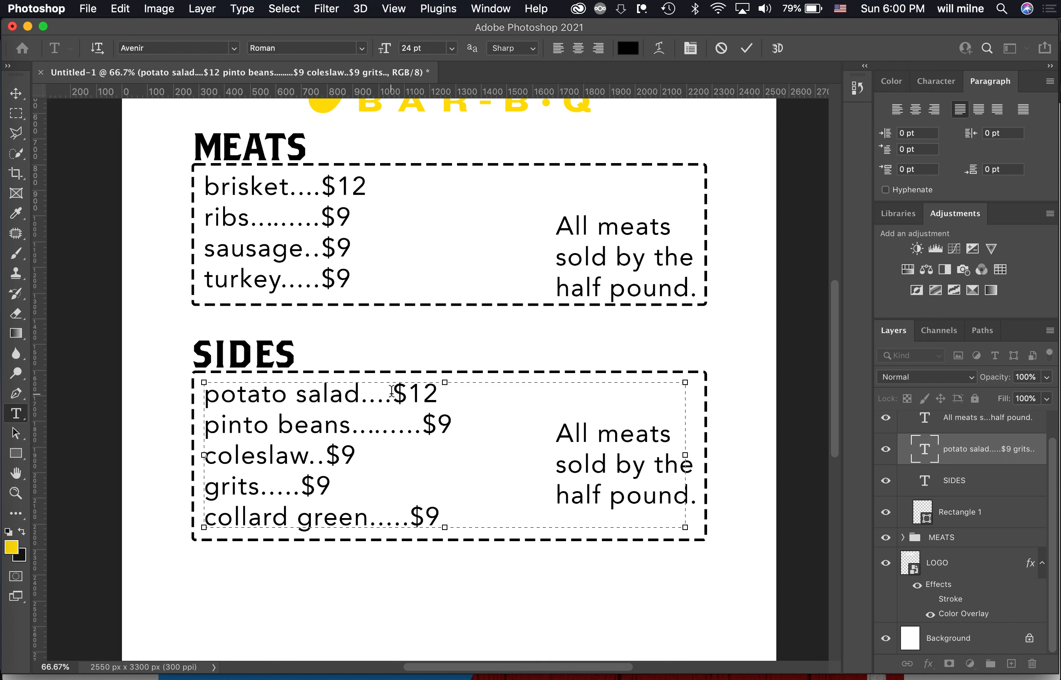
# Adjust the leader dots on the lower four Sides lines to line up the prices, and place a vertical guide at the dollar signs.
pyautogui.press('BackSpace')
pyautogui.press('BackSpace')
pyautogui.press('BackSpace')
pyautogui.press('BackSpace')
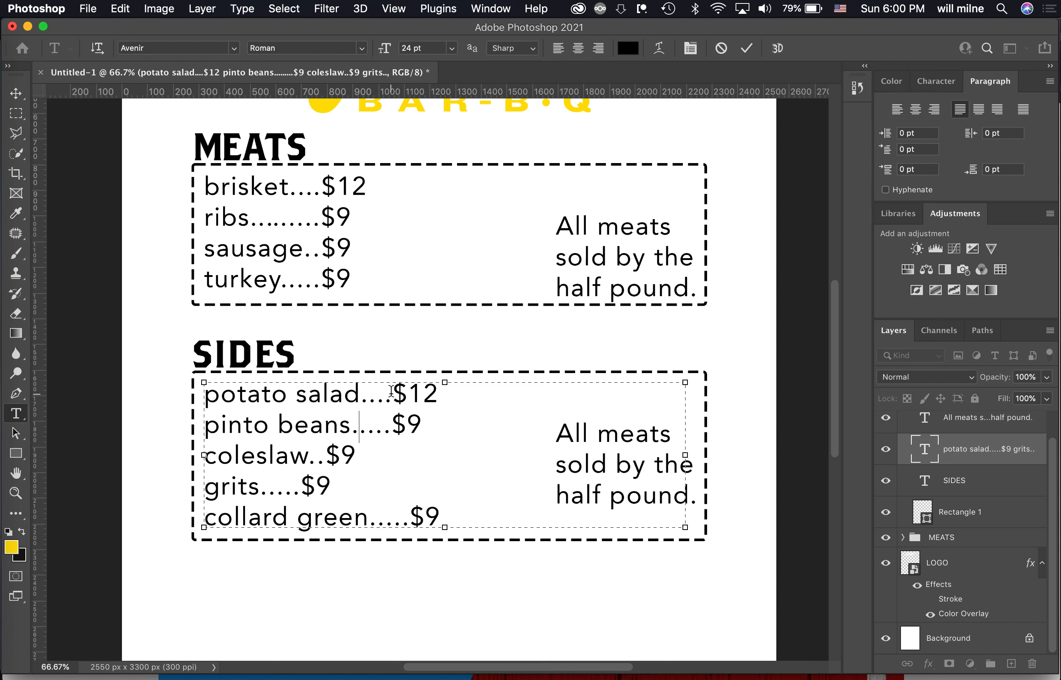
pyautogui.write('.........')
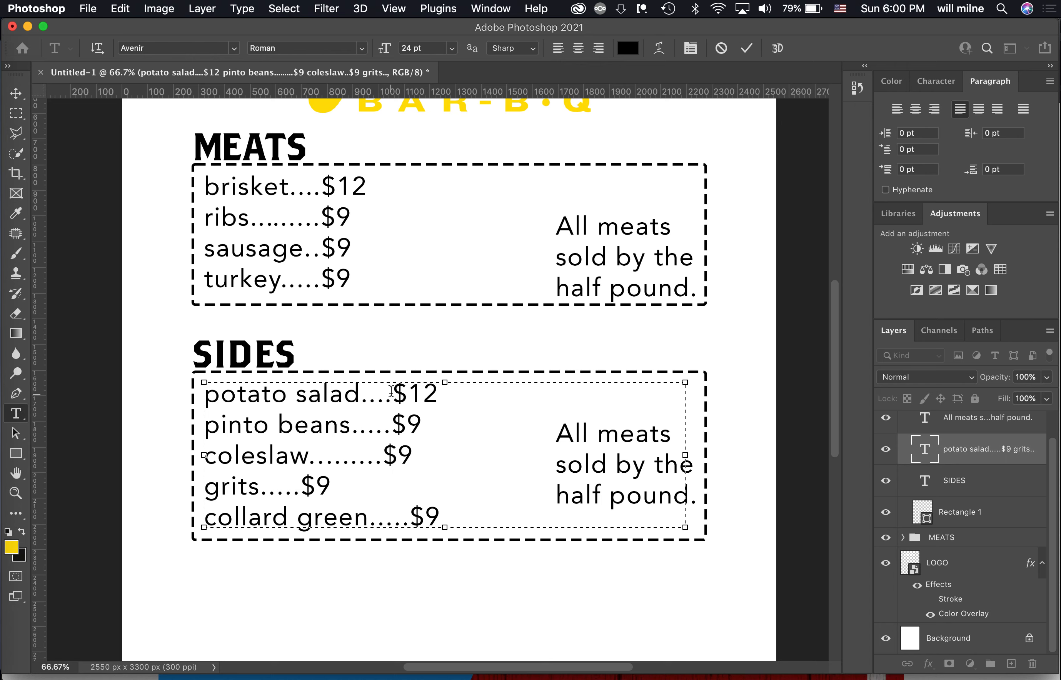
pyautogui.press('Down')
pyautogui.write('..........')
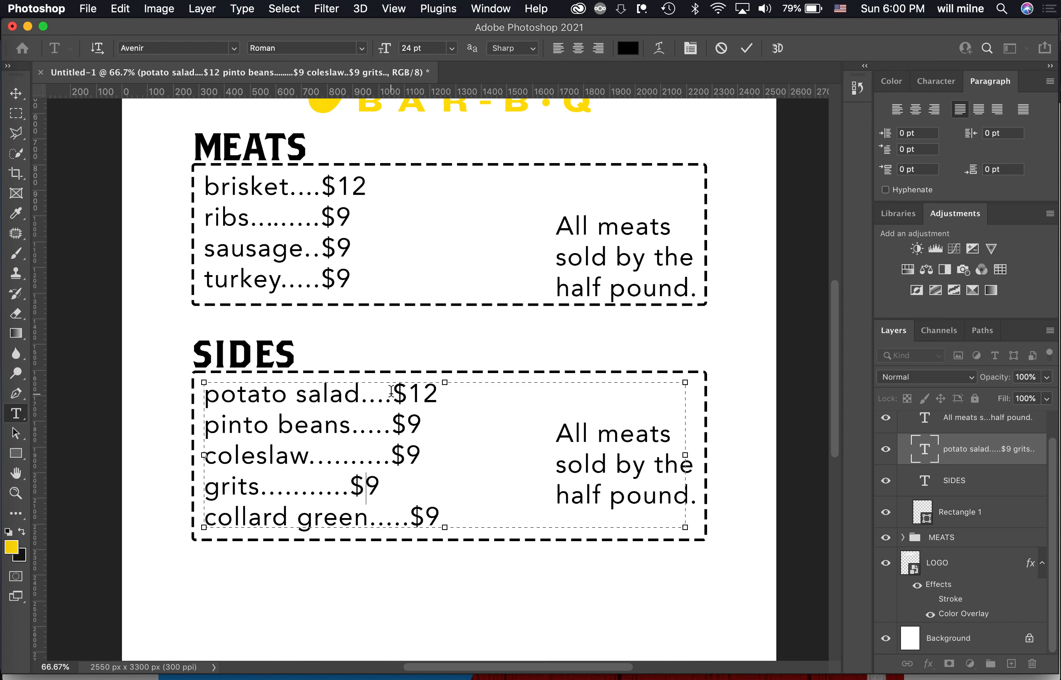
pyautogui.write('...')
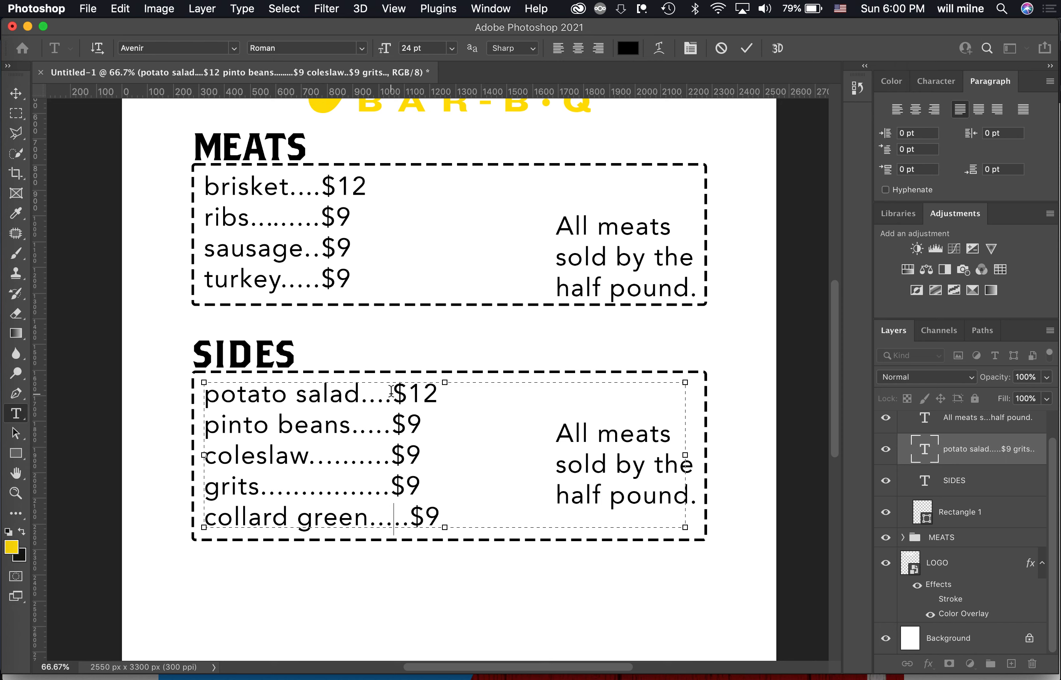
pyautogui.press('BackSpace')
pyautogui.press('Delete')
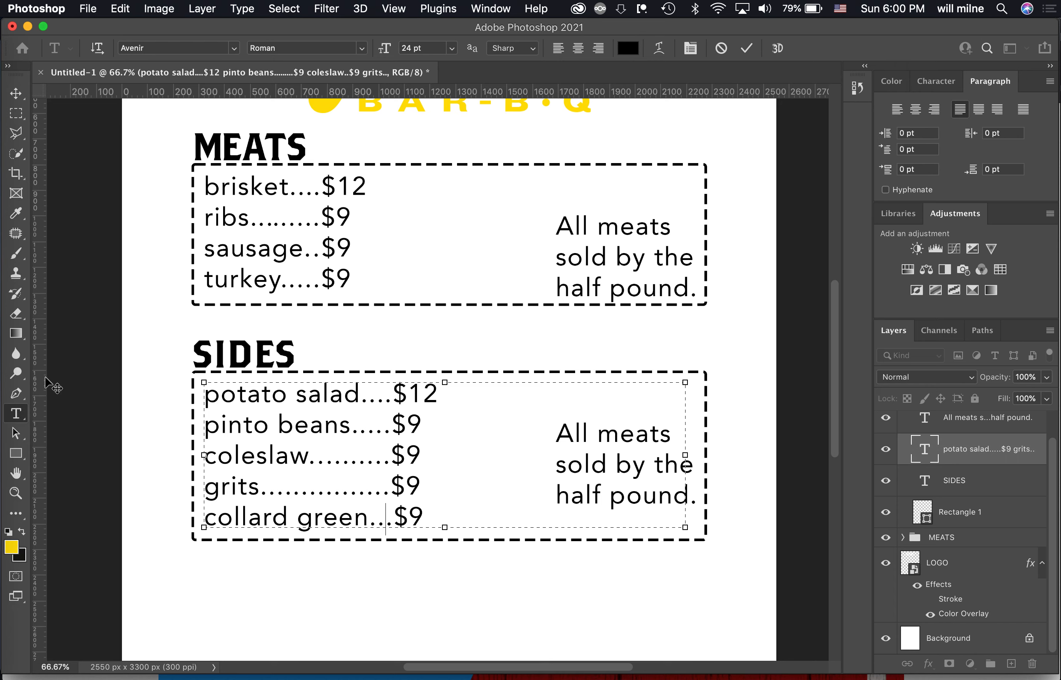
pyautogui.click(121, 382)
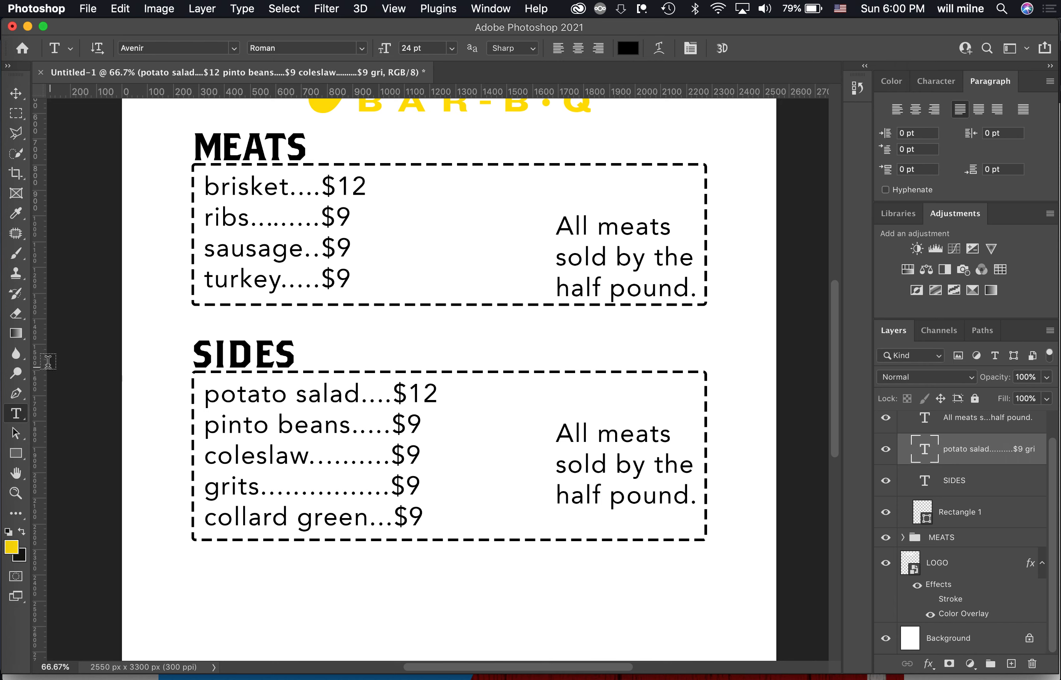
pyautogui.moveTo(40, 363); pyautogui.dragTo(393, 396)
# Switch to Chrome to check how the sides are priced by size on the Goldee's menu page, and return to Photoshop.
pyautogui.hotkey('ctrl', 'Up')
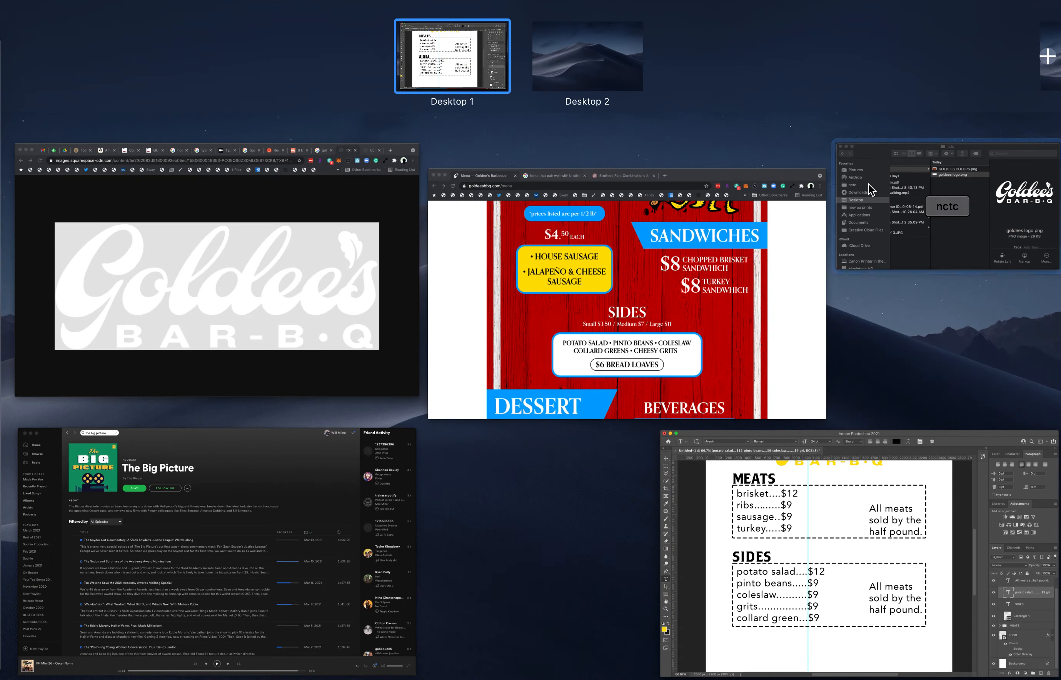
pyautogui.click(751, 363)
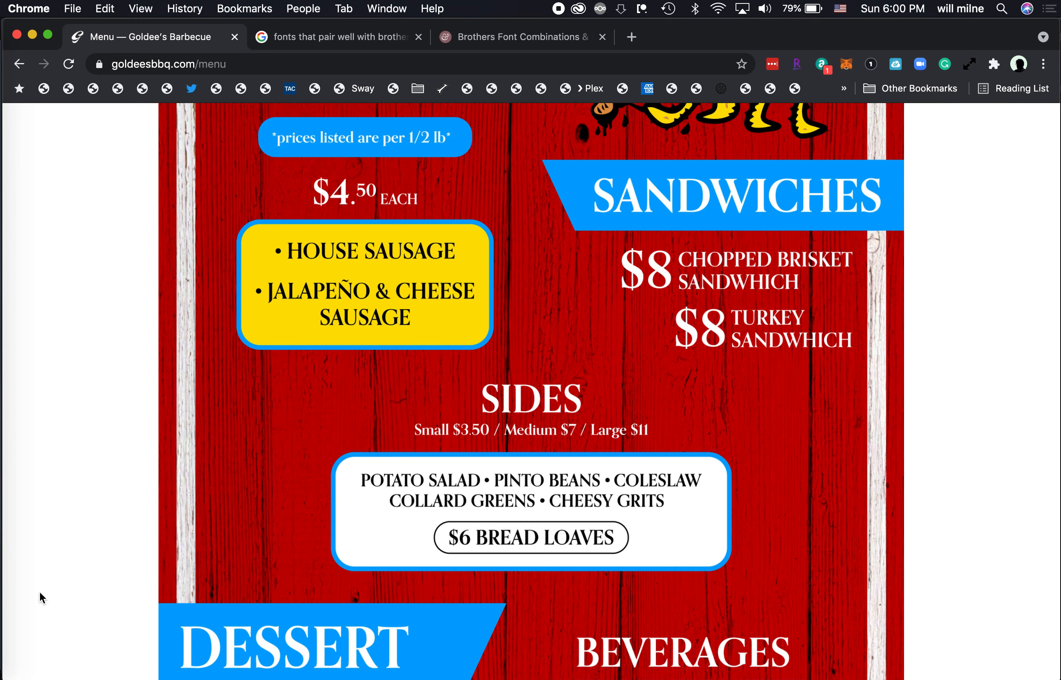
pyautogui.click(7, 466)
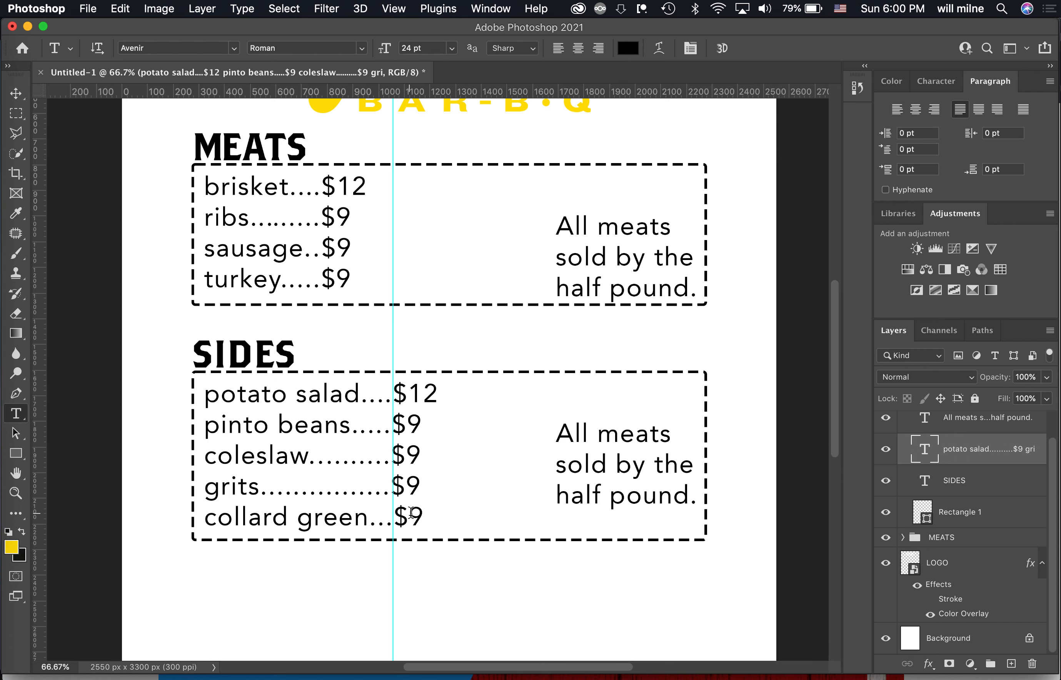
# Delete the leader dots and prices from all five Sides lines and remove the vertical guide.
pyautogui.moveTo(424, 518); pyautogui.dragTo(370, 518)
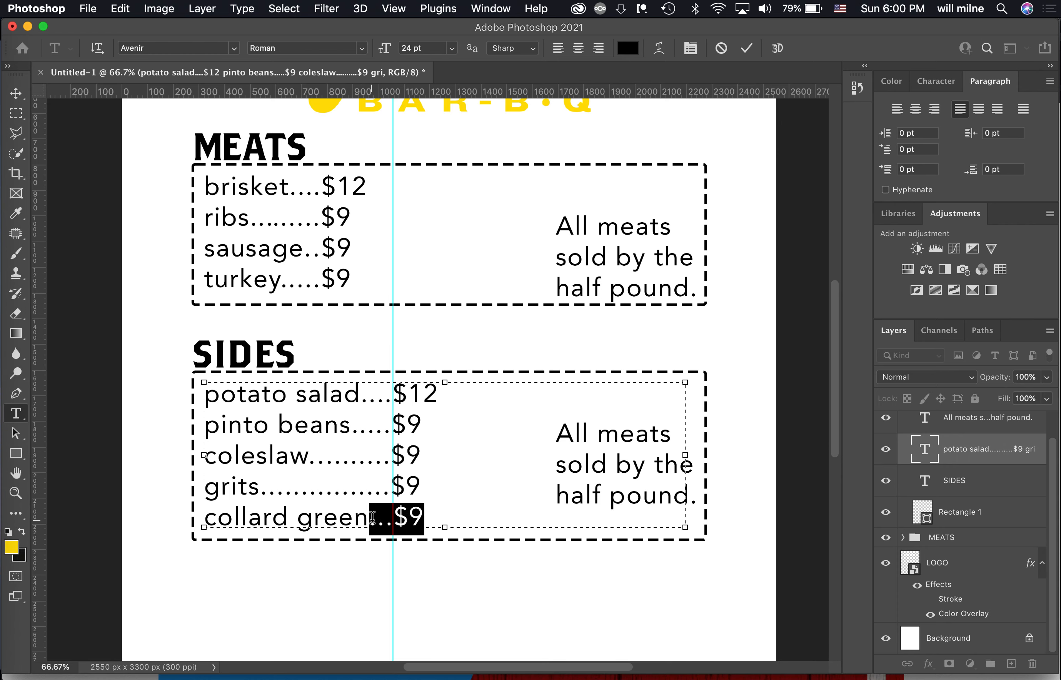
pyautogui.press('BackSpace')
pyautogui.moveTo(413, 486); pyautogui.dragTo(260, 487)
pyautogui.press('BackSpace')
pyautogui.moveTo(418, 452); pyautogui.dragTo(308, 452)
pyautogui.press('BackSpace')
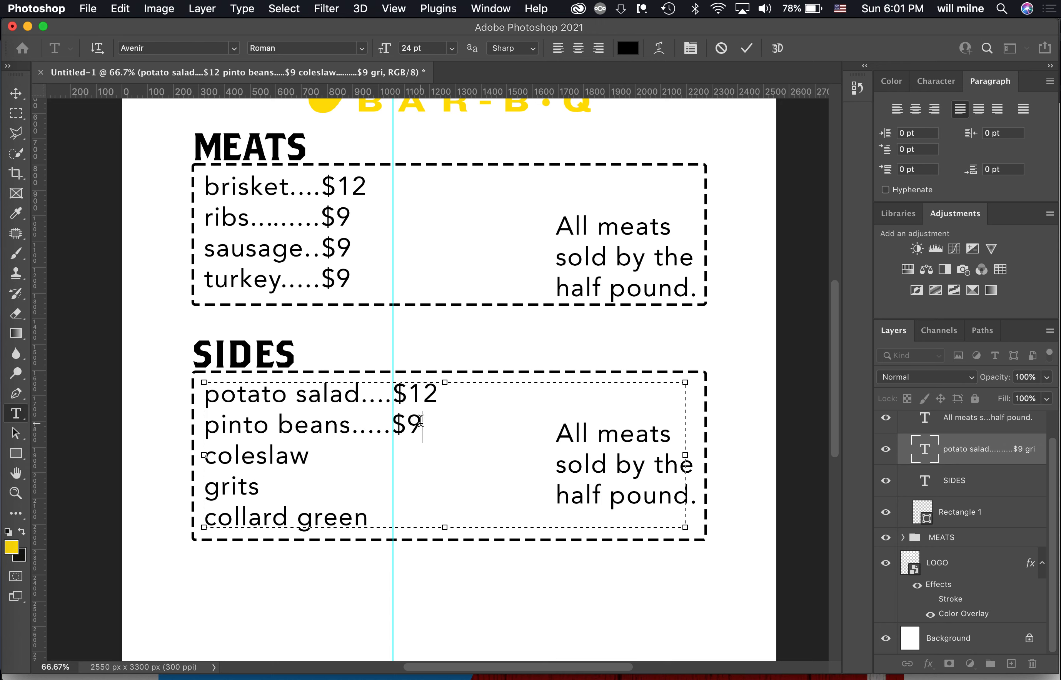
pyautogui.moveTo(422, 424); pyautogui.dragTo(352, 422)
pyautogui.press('BackSpace')
pyautogui.moveTo(438, 394); pyautogui.dragTo(359, 391)
pyautogui.press('BackSpace')
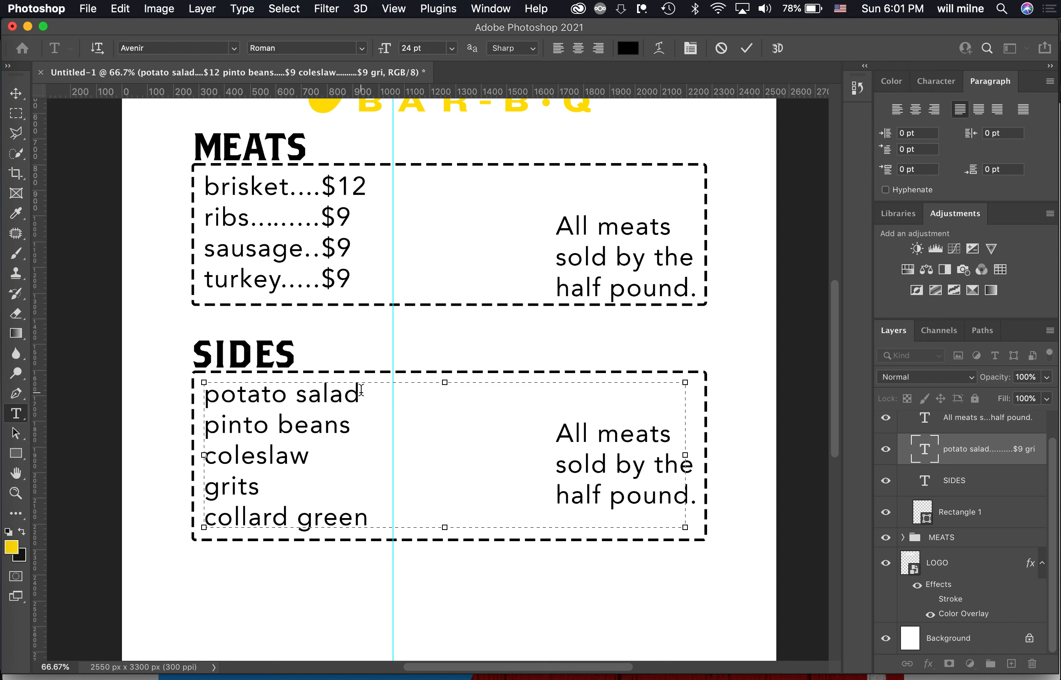
pyautogui.click(16, 93)
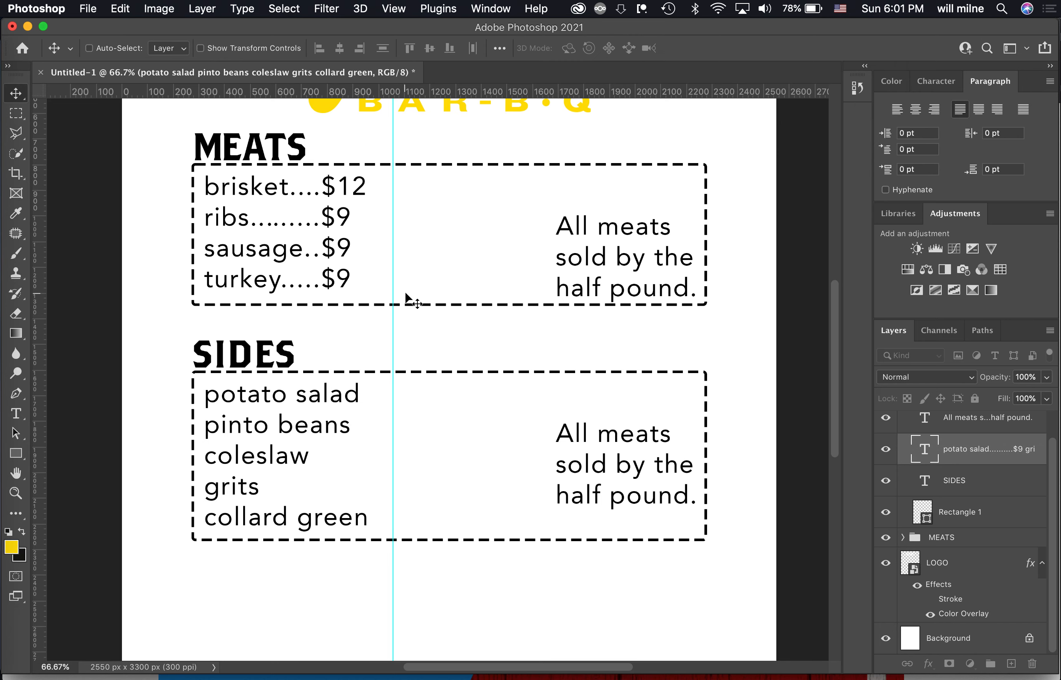
pyautogui.moveTo(394, 338); pyautogui.dragTo(2, 329)
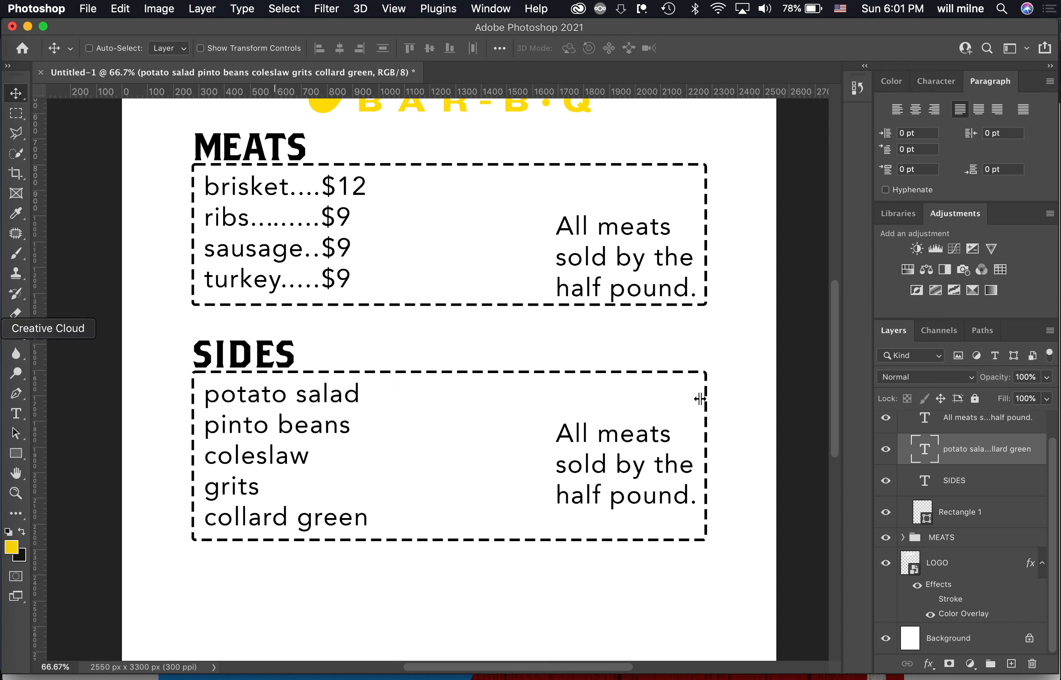
# Replace the note in the Sides box with "small", "medium" and "large" on separate lines and align it with the last three side dishes.
pyautogui.press('t')
pyautogui.click(621, 448)
pyautogui.press('super+a')
pyautogui.write('small')
pyautogui.press('Return')
pyautogui.write('med')
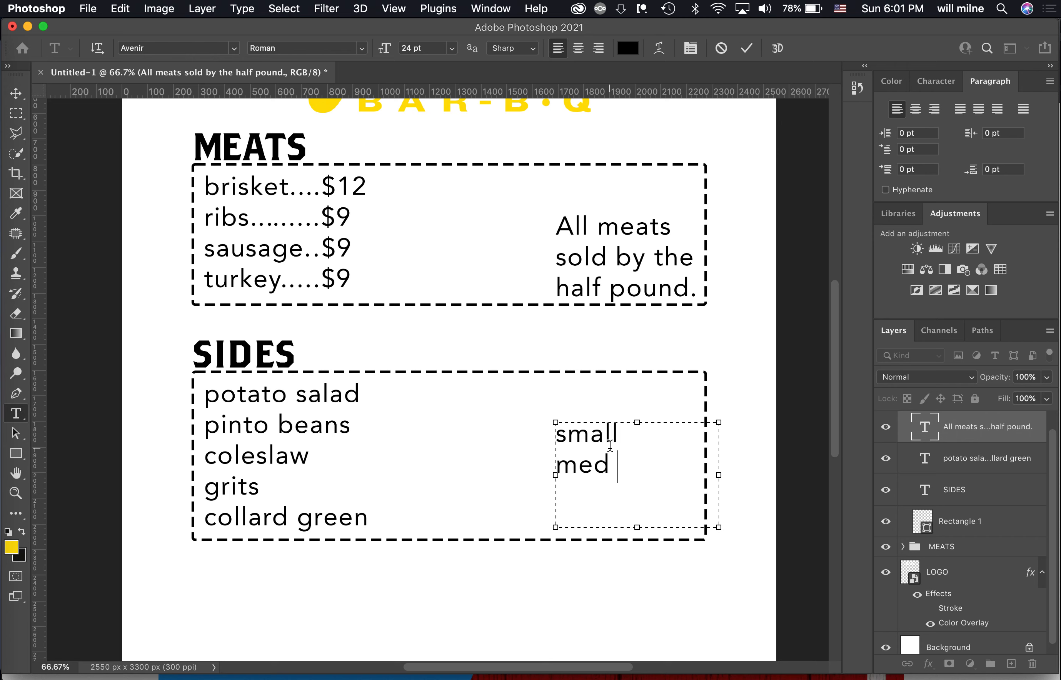
pyautogui.write('ium large')
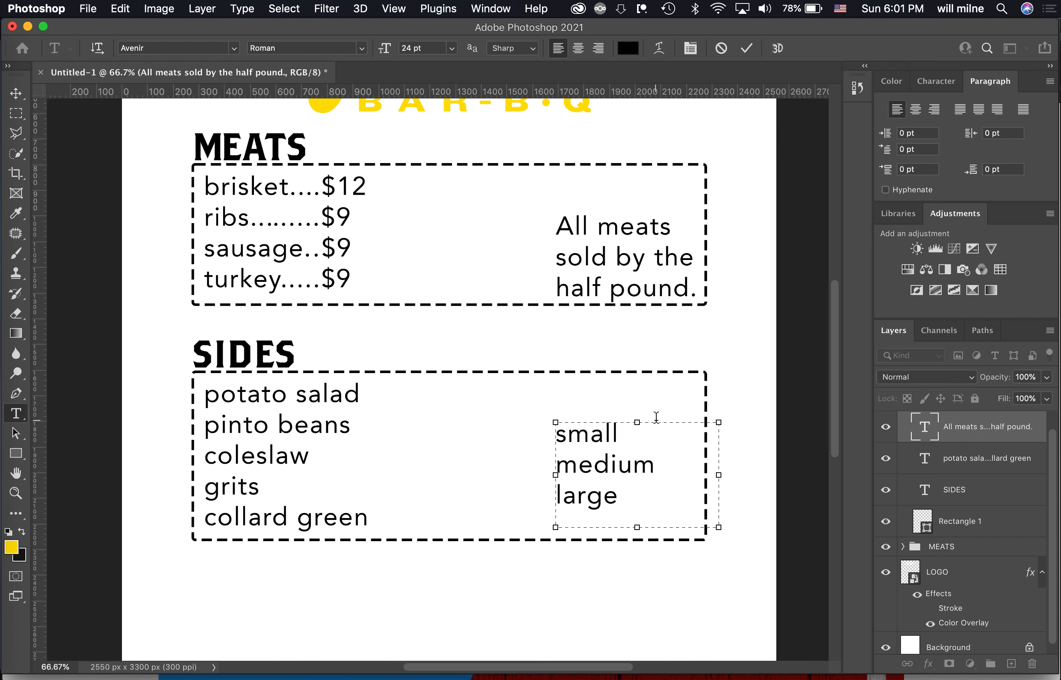
pyautogui.click(746, 48)
pyautogui.press('v')
pyautogui.moveTo(594, 479); pyautogui.dragTo(584, 506)
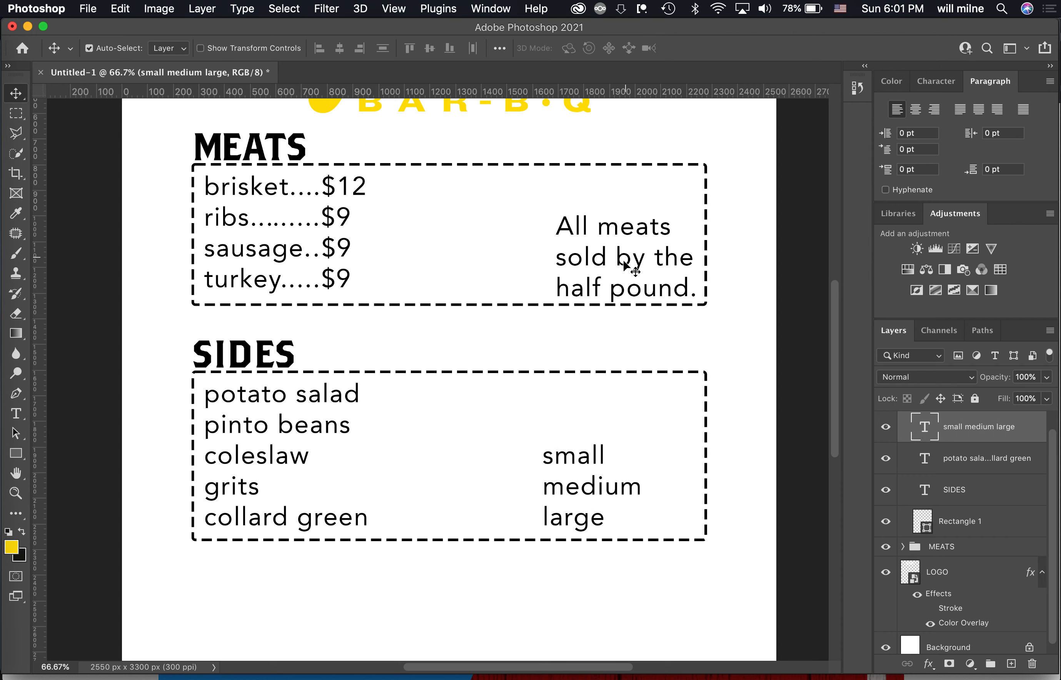
# Move the "All meats sold by the half pound." note to line up with the size list below and the last three meat lines.
pyautogui.press('t')
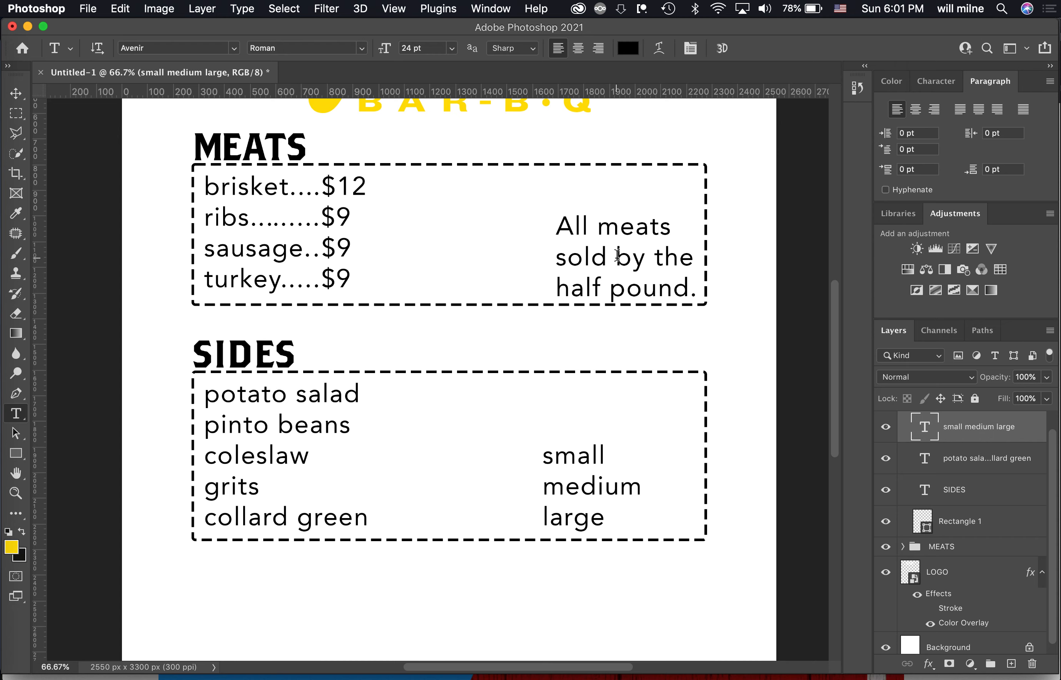
pyautogui.click(623, 258)
pyautogui.press('Escape')
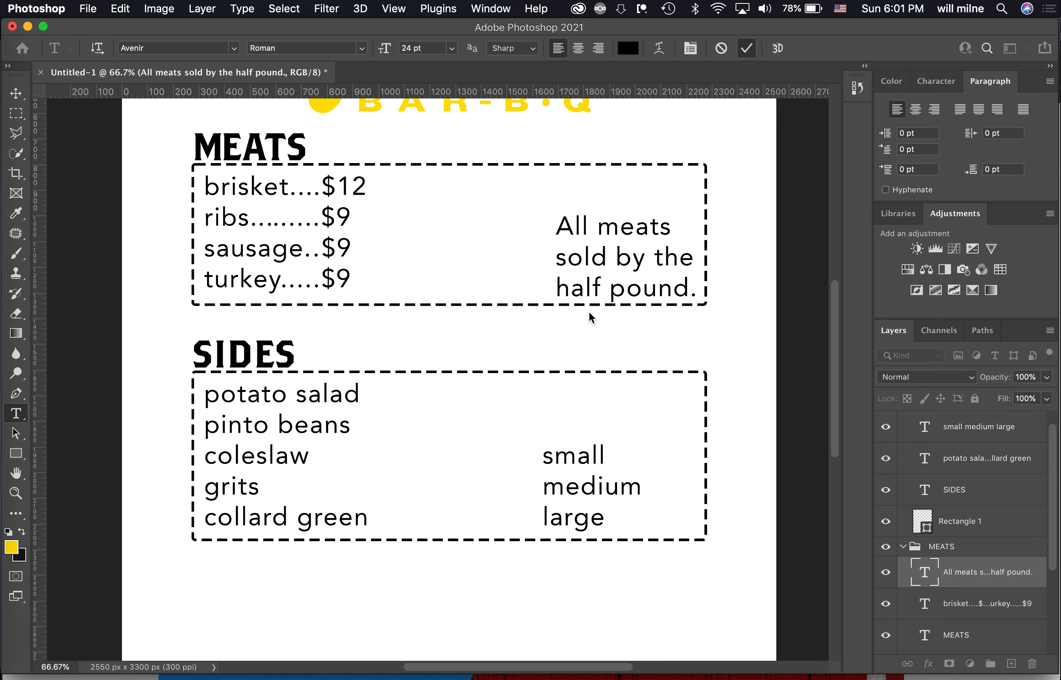
pyautogui.press('v')
pyautogui.moveTo(589, 266); pyautogui.dragTo(580, 259)
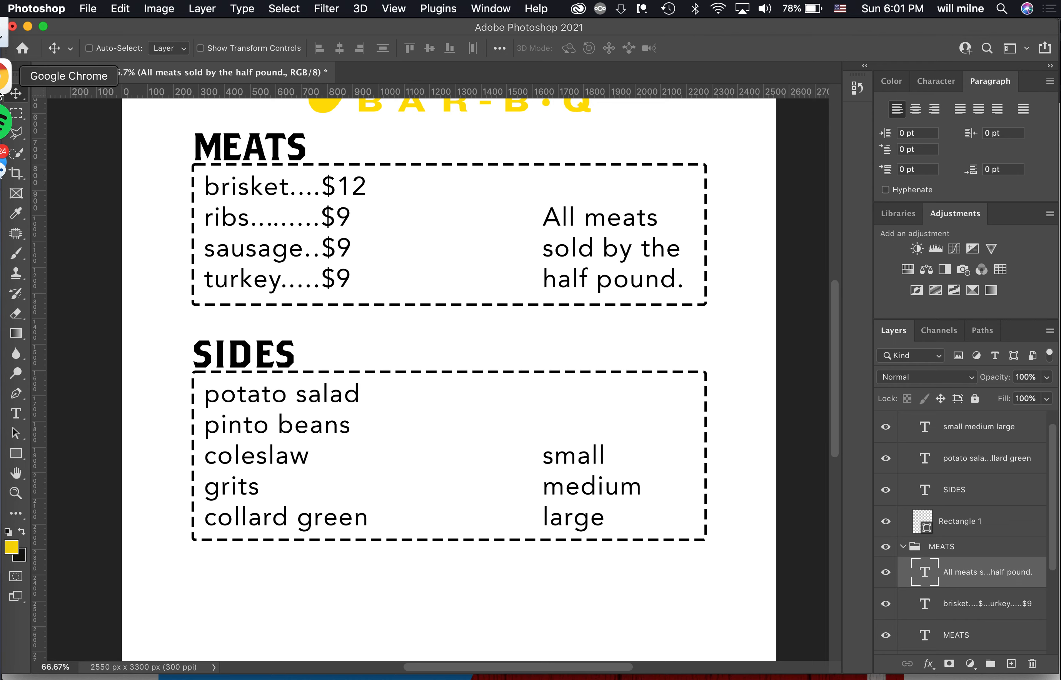
# Check the side prices on the Goldee's page in Chrome and, back in Photoshop, extend the sizes to "small...$3.50", "medium...$7" and "large...$11".
pyautogui.click(2, 76)
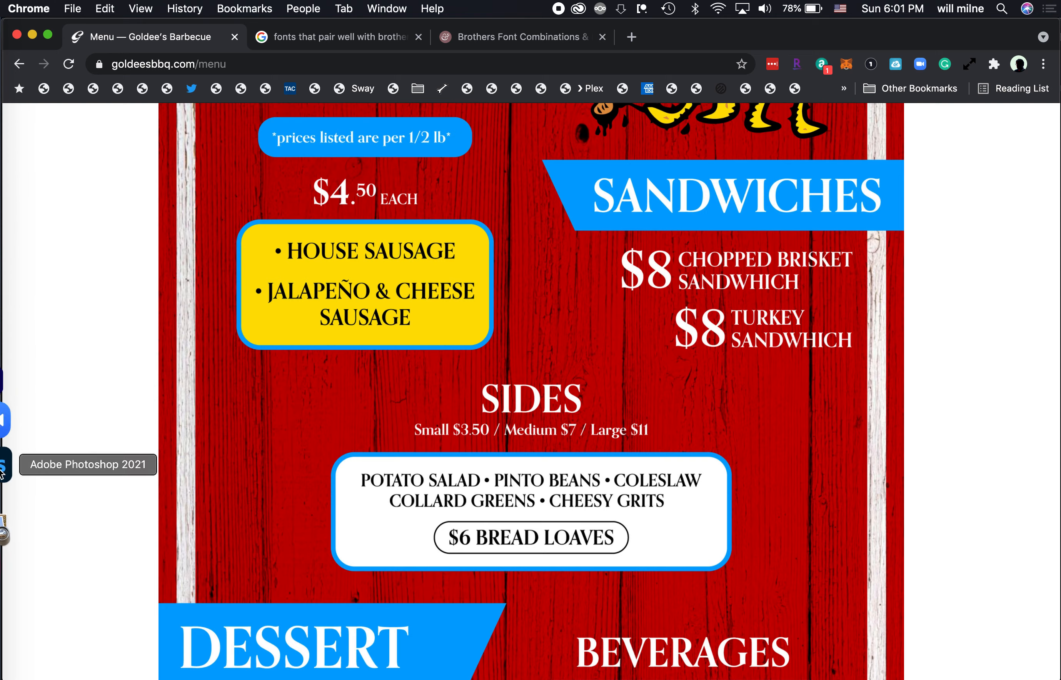
pyautogui.click(4, 464)
pyautogui.press('t')
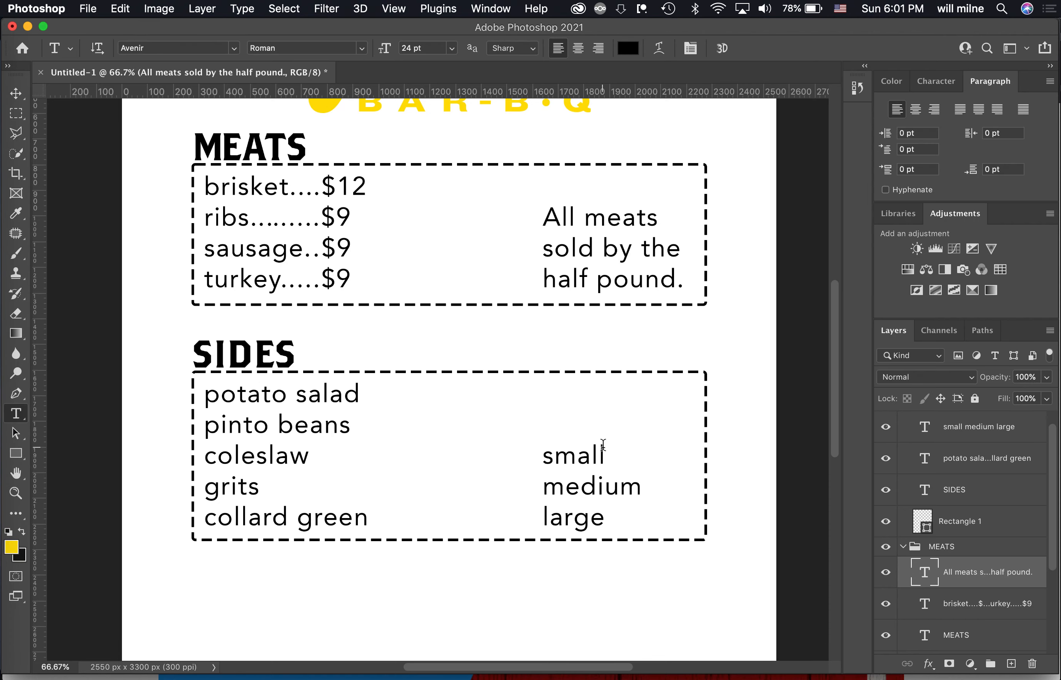
pyautogui.click(603, 453)
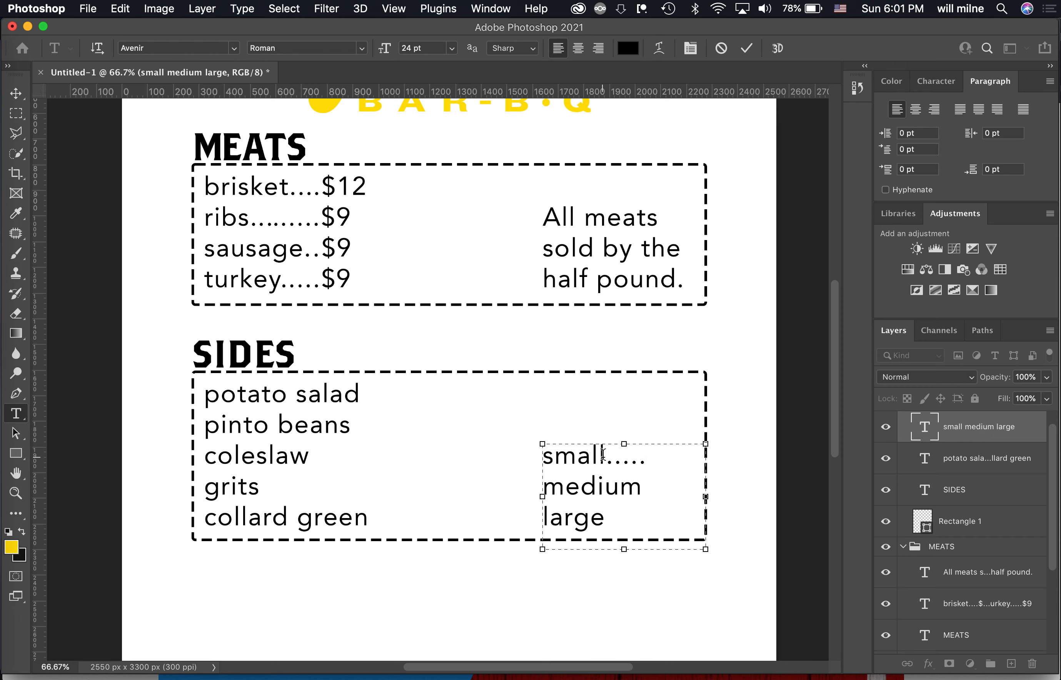
pyautogui.write('...$3.50 medium')
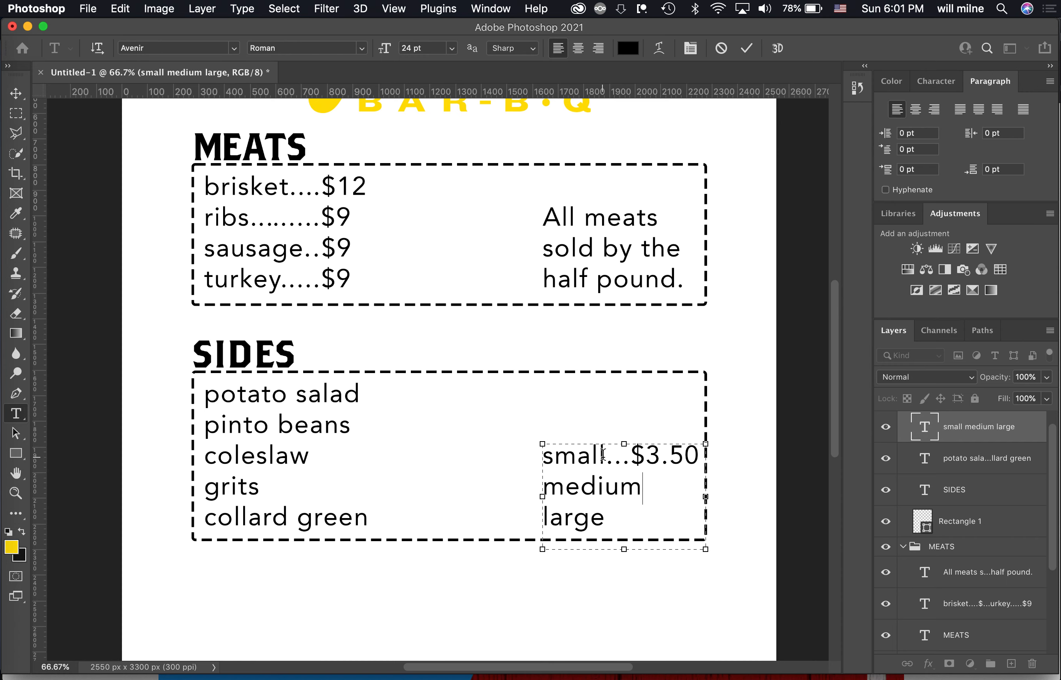
pyautogui.write('...$7 large')
pyautogui.write('...$11')
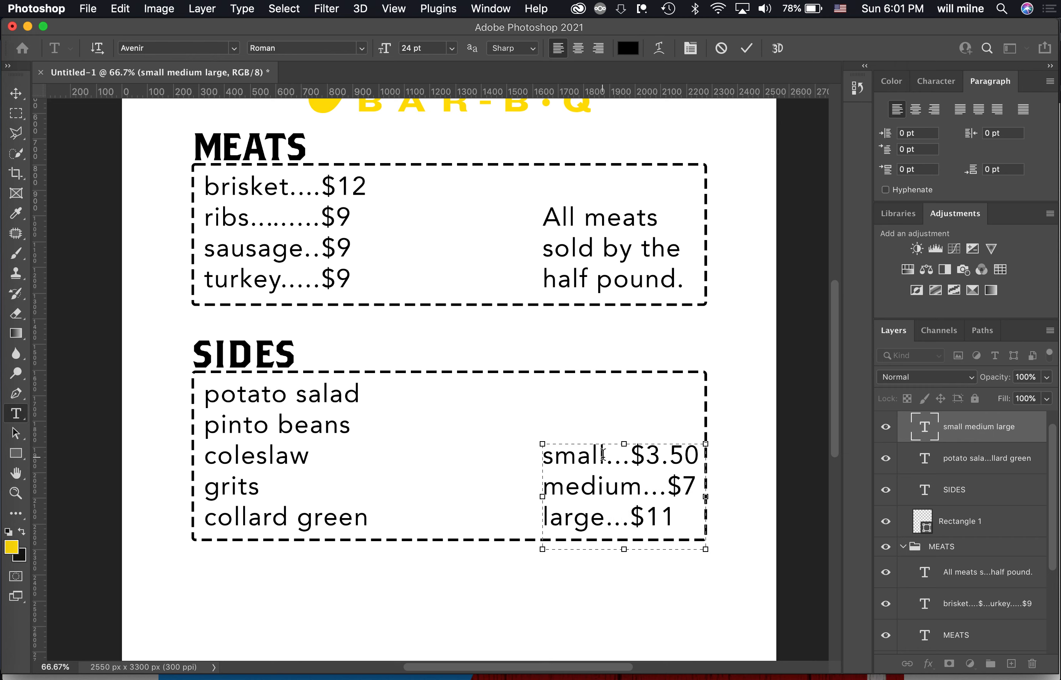
pyautogui.click(747, 49)
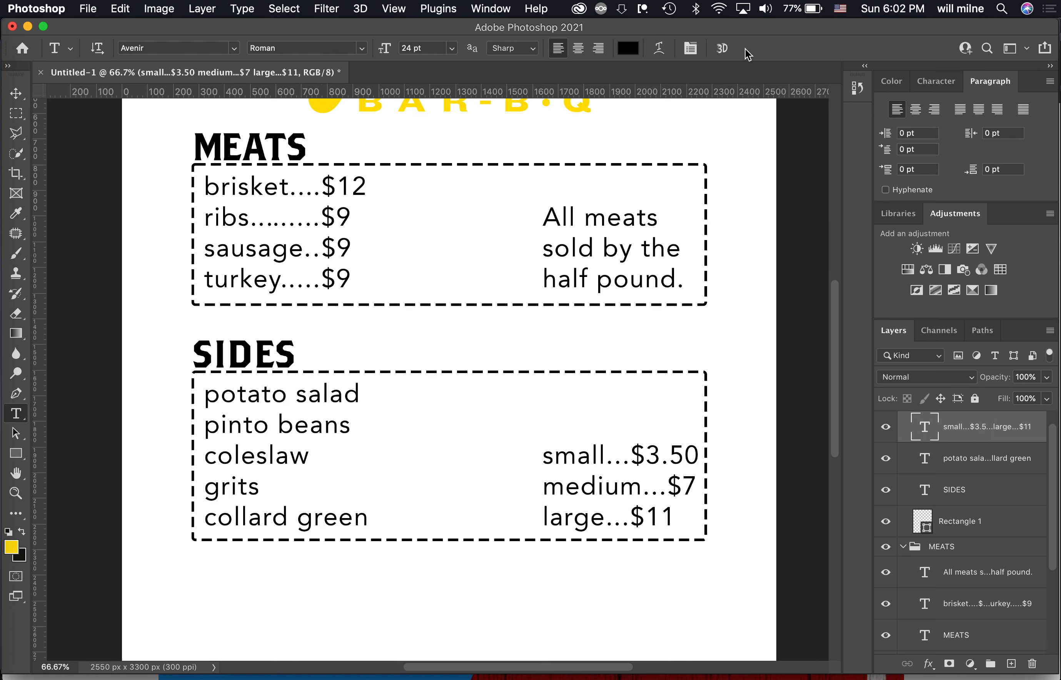
# Shorten "medium" to "med" in the size list of the Sides box.
pyautogui.moveTo(641, 490); pyautogui.dragTo(600, 489)
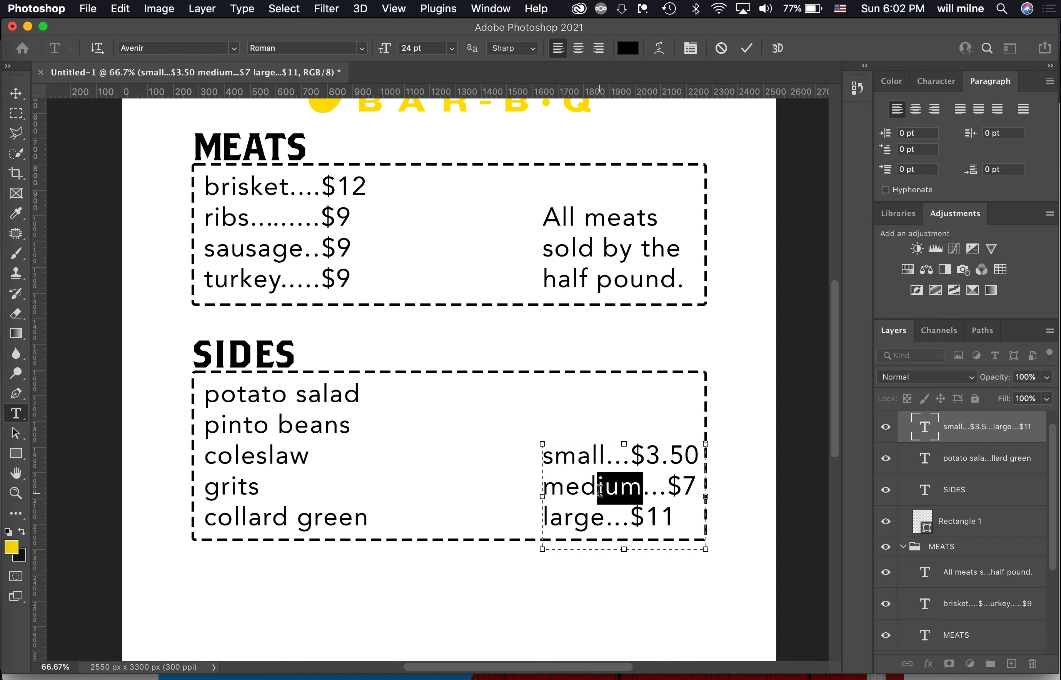
pyautogui.press('BackSpace')
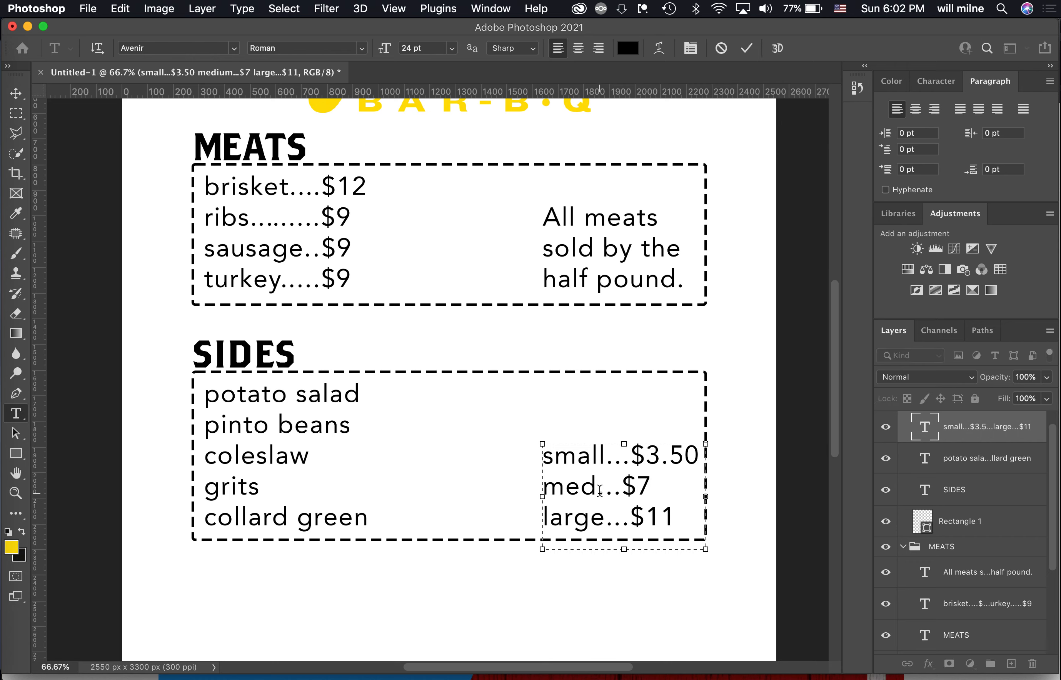
pyautogui.click(747, 49)
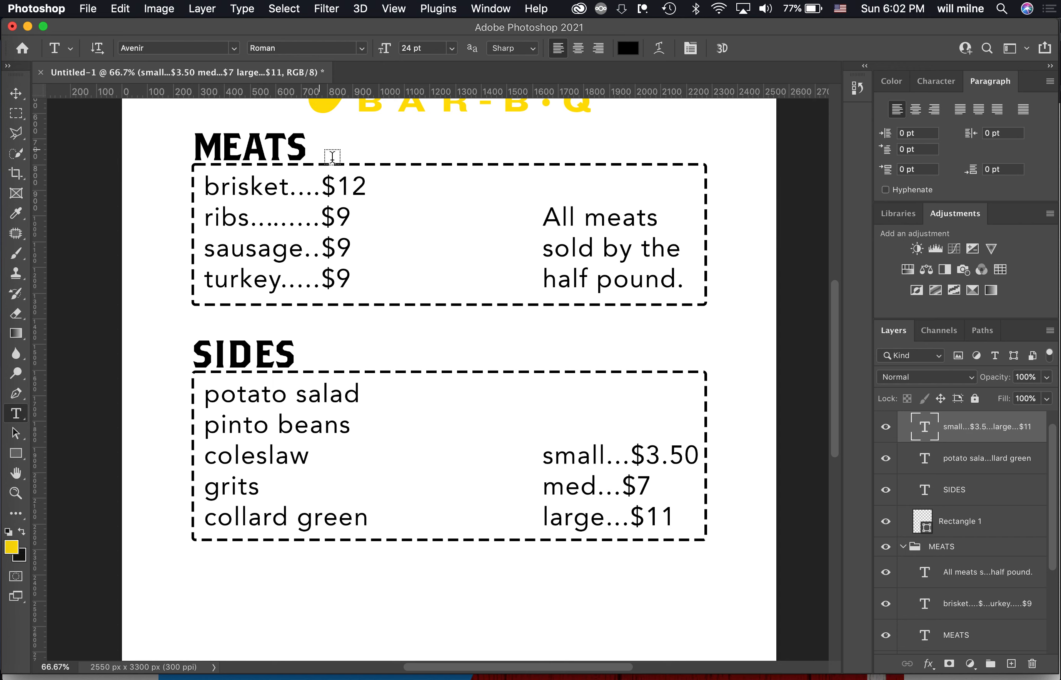
# Collapse both section groups in the layer stack and rename the "MEATS copy" group as SIDES.
pyautogui.scroll(-5, 417, 518)
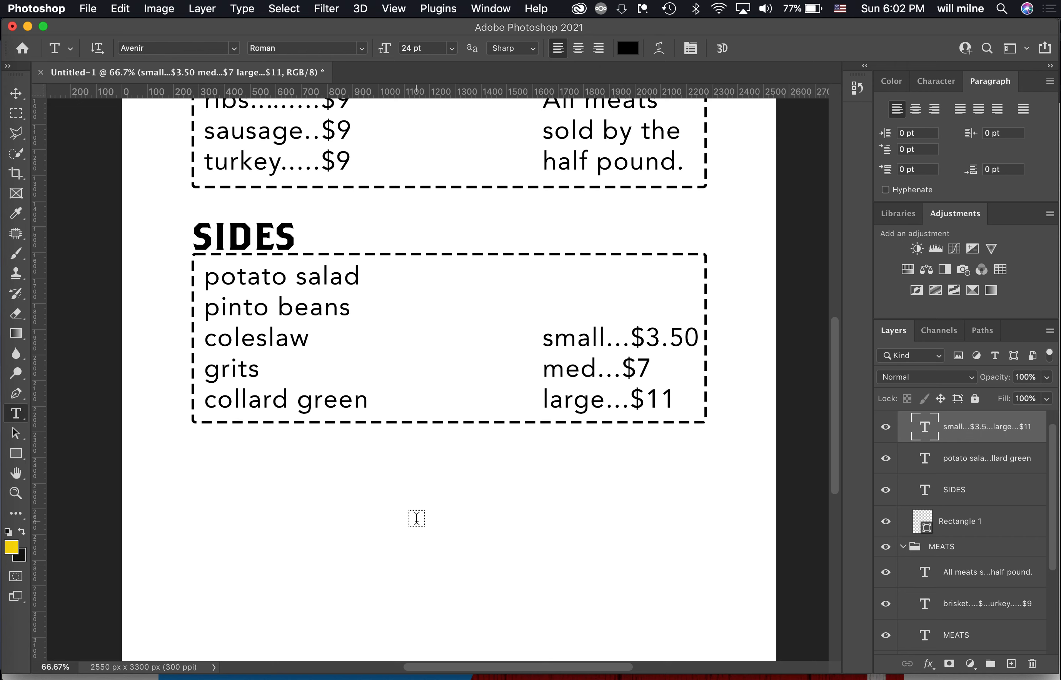
pyautogui.click(904, 548)
pyautogui.click(903, 421)
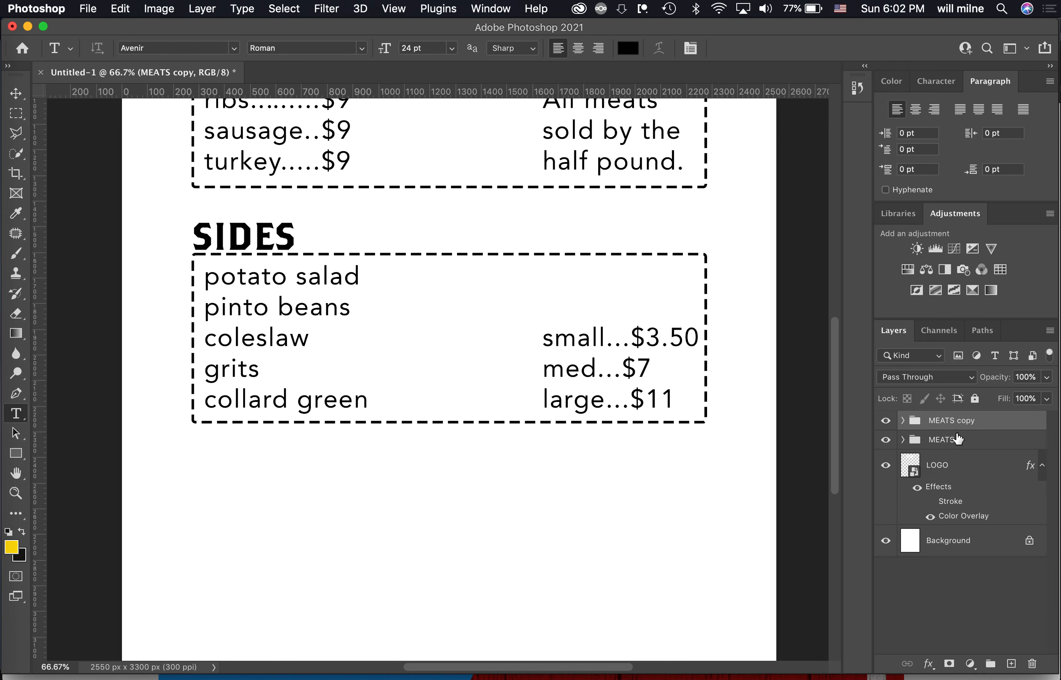
pyautogui.doubleClick(952, 421)
pyautogui.write('SIDES')
pyautogui.press('Return')
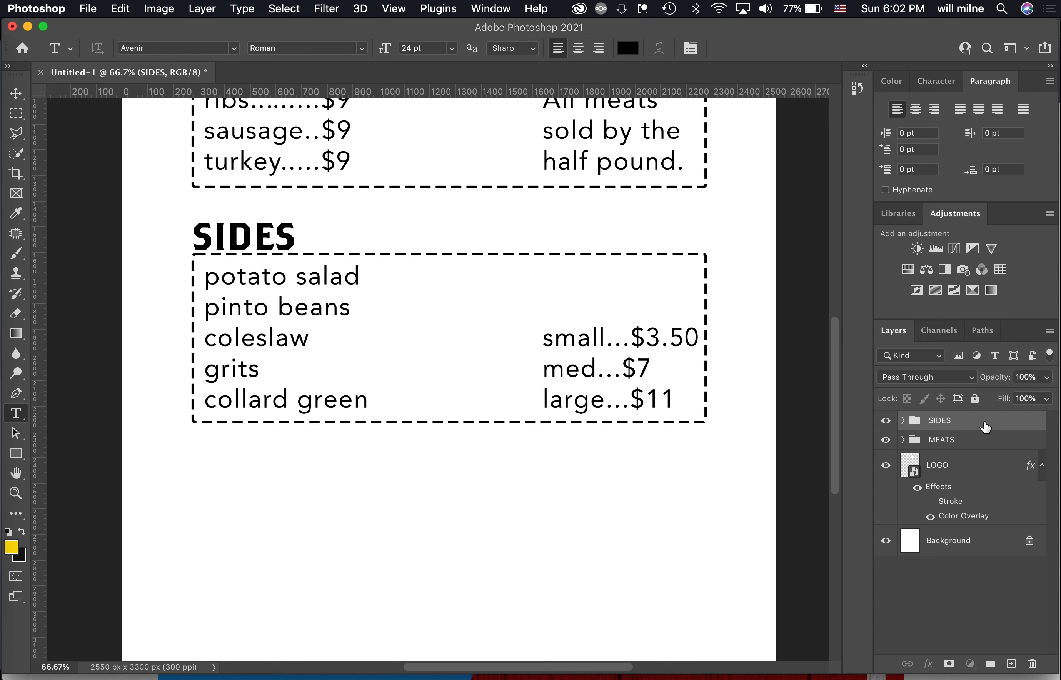
# Duplicate the SIDES group and move the copy straight down into the empty space below the Sides section.
pyautogui.moveTo(986, 427); pyautogui.dragTo(1014, 664)
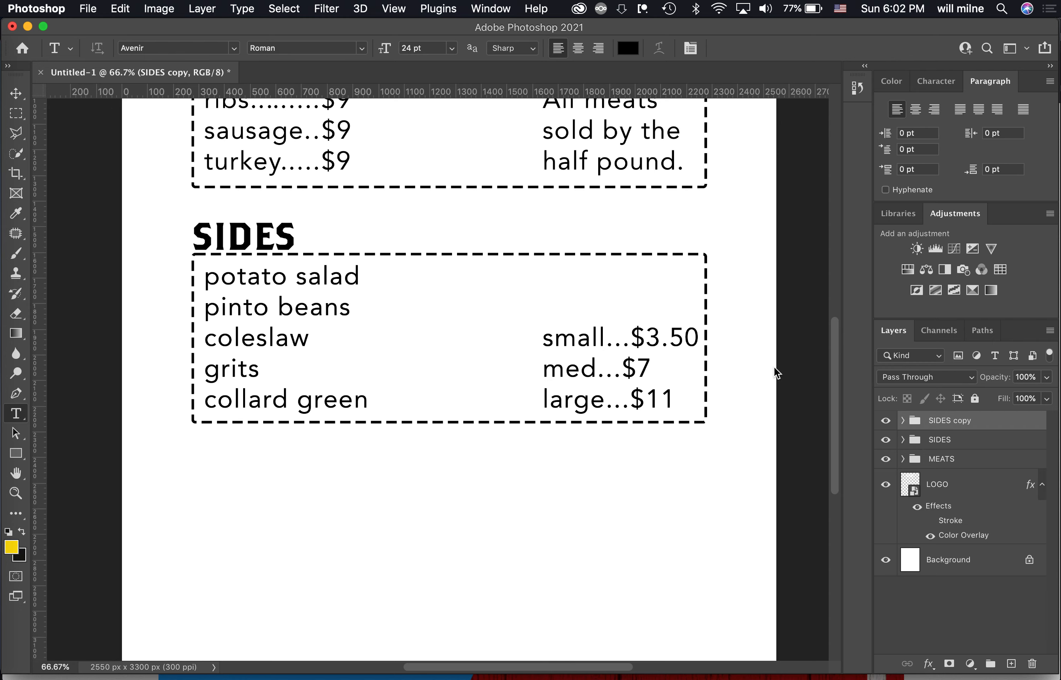
pyautogui.click(16, 94)
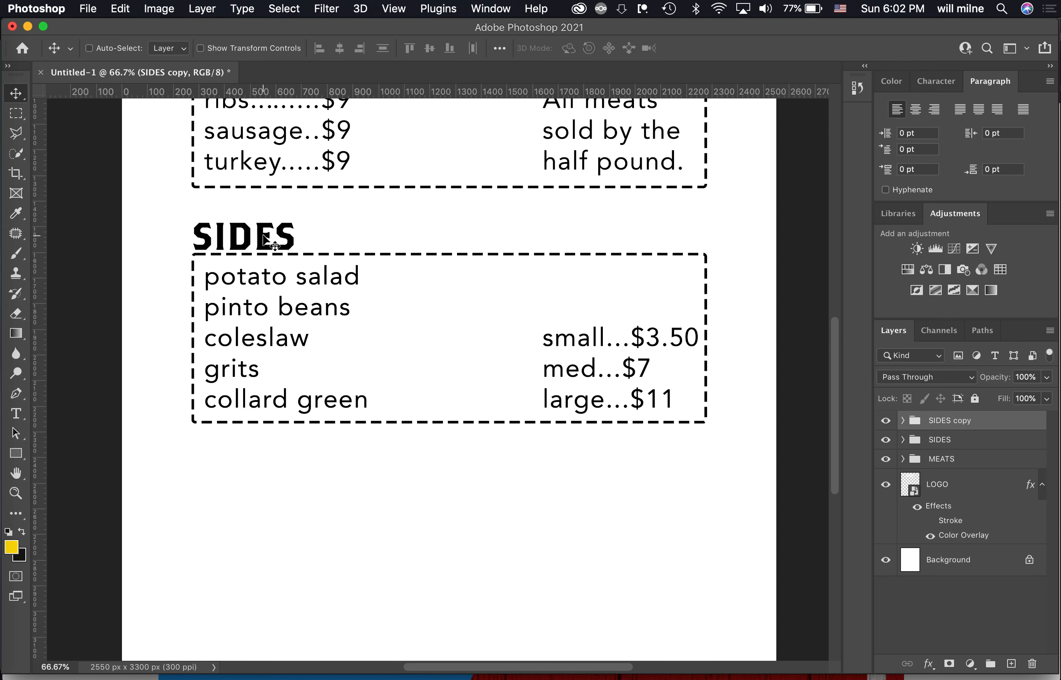
pyautogui.moveTo(267, 241); pyautogui.dragTo(266, 470)
pyautogui.press('super+minus')
pyautogui.press('super+minus')
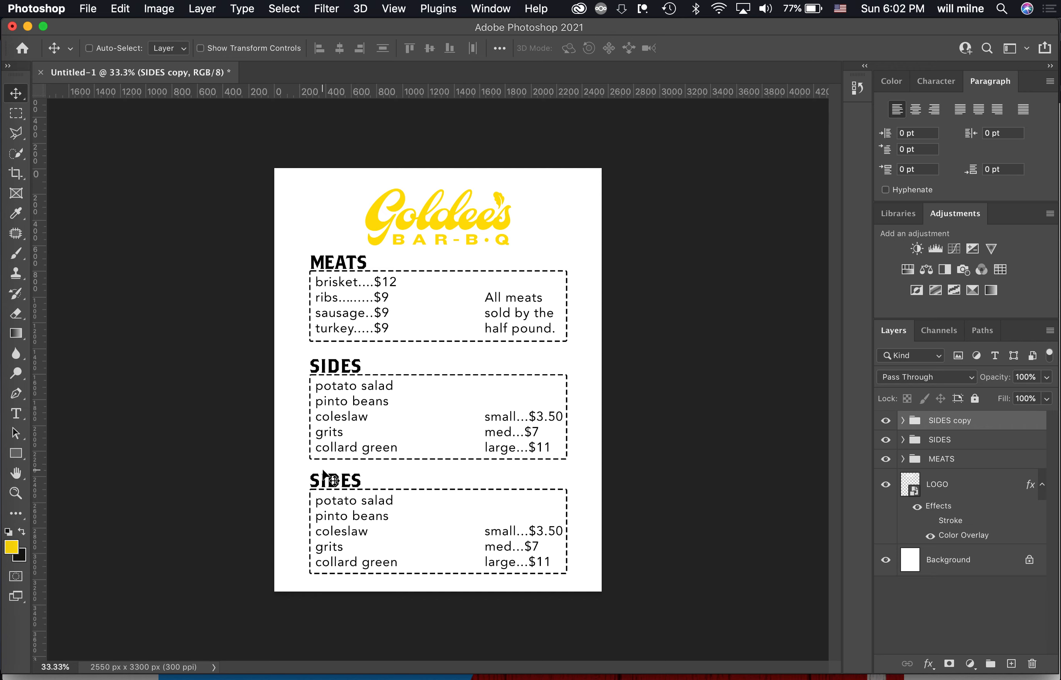
# Replace the heading of the duplicated lower section with "DESSERTS".
pyautogui.press('t')
pyautogui.doubleClick(348, 481)
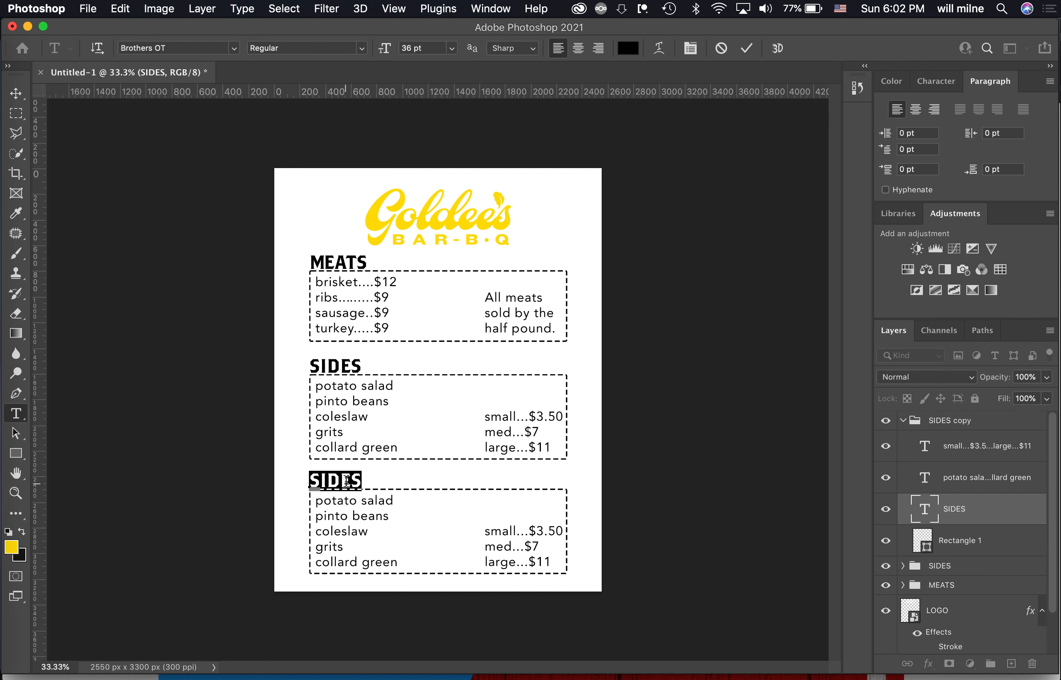
pyautogui.write('des')
pyautogui.press('BackSpace')
pyautogui.press('BackSpace')
pyautogui.press('BackSpace')
pyautogui.write('DESSERTS')
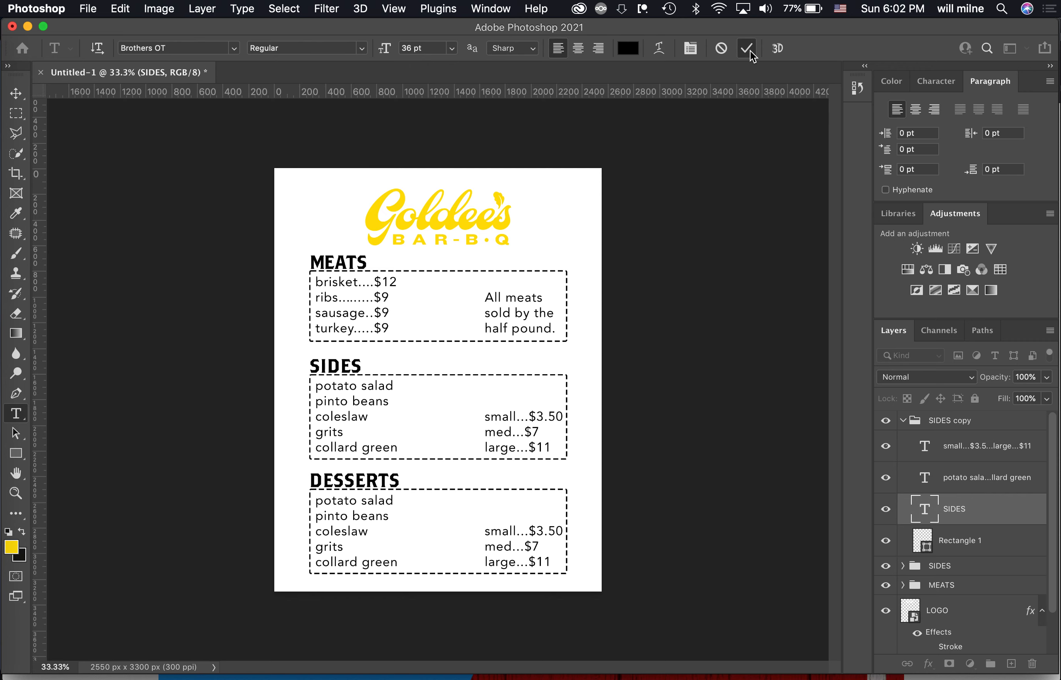
pyautogui.click(748, 48)
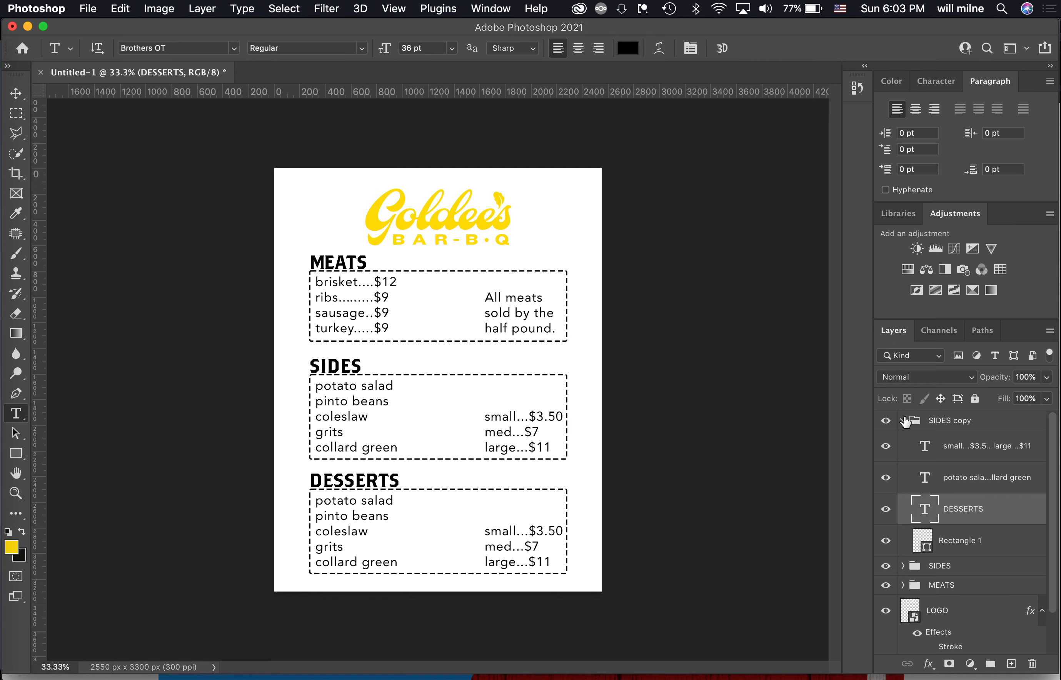
# Switch to Chrome to check the dessert items on the Goldee's menu page, and return to Photoshop.
pyautogui.press('super+equal')
pyautogui.scroll(-2, 557, 494)
pyautogui.scroll(-1, 557, 494)
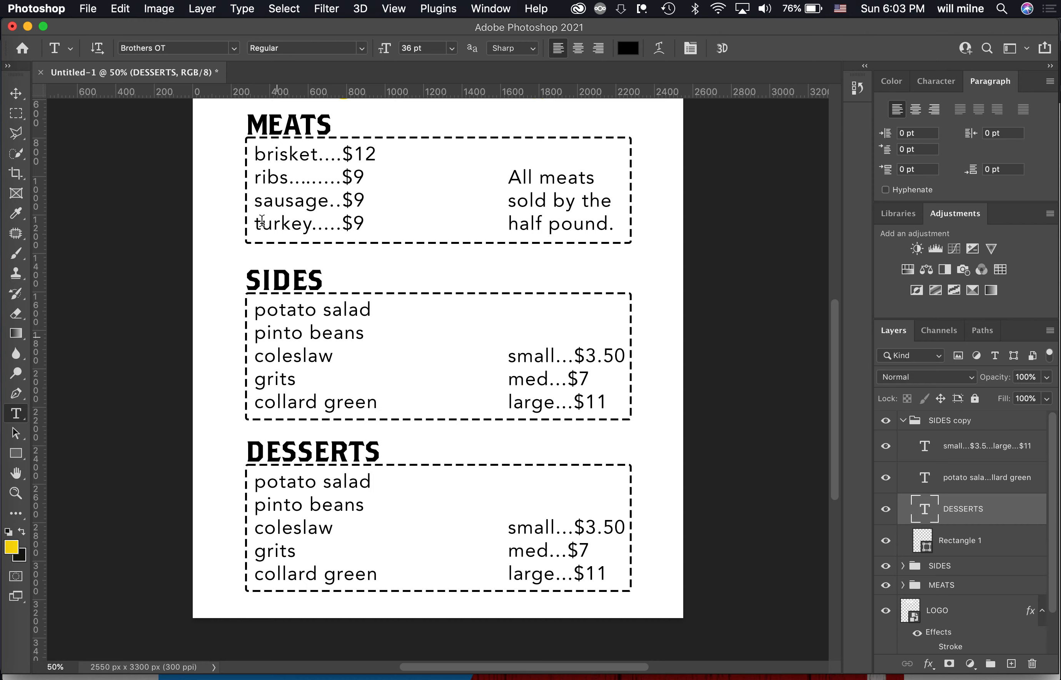
pyautogui.click(6, 109)
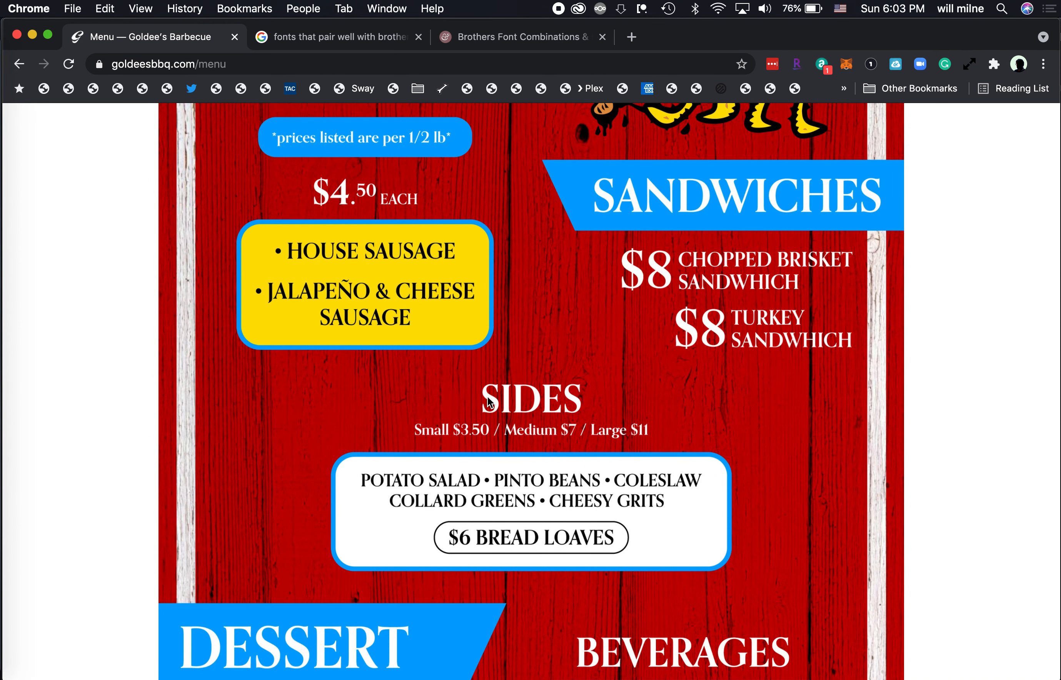
pyautogui.scroll(-5, 490, 401)
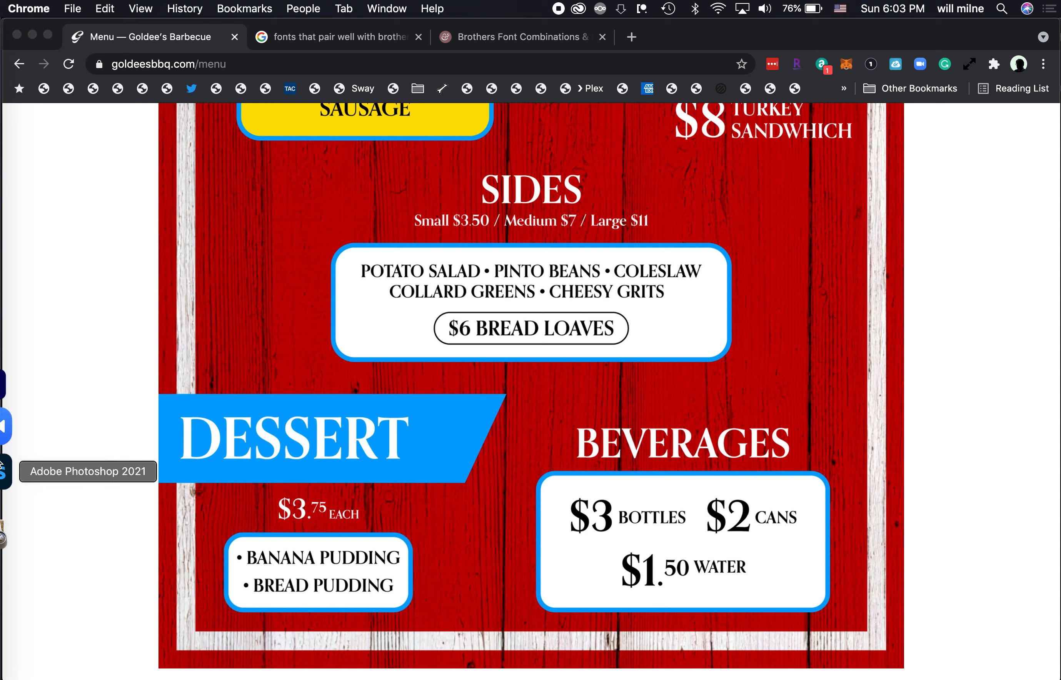
pyautogui.click(7, 472)
# Replace the side dishes in the Desserts box with "banana pudding", "bread pudding" and "key lime pie" on separate lines.
pyautogui.click(374, 572)
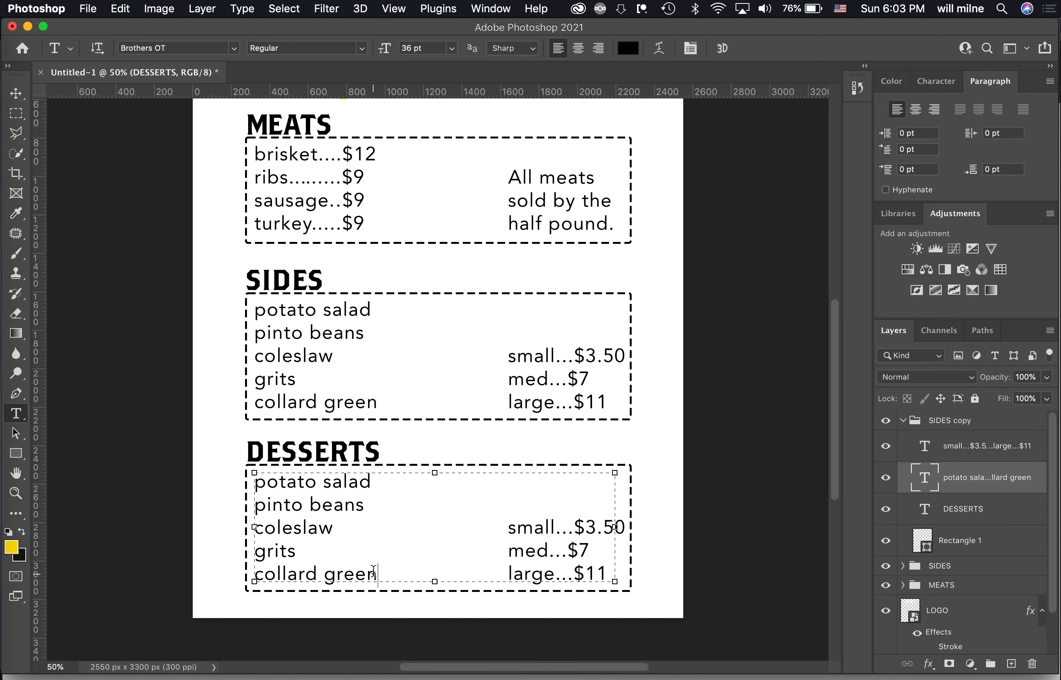
pyautogui.moveTo(374, 573); pyautogui.dragTo(225, 472)
pyautogui.write('BANAN')
pyautogui.press('BackSpace')
pyautogui.press('BackSpace')
pyautogui.press('BackSpace')
pyautogui.press('BackSpace')
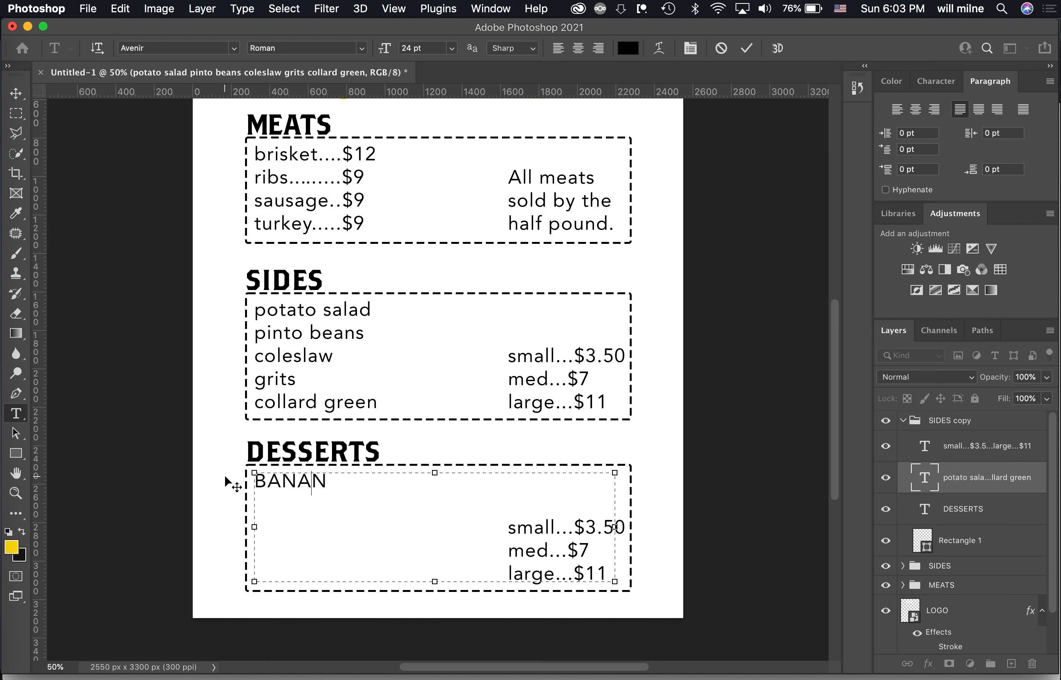
pyautogui.press('BackSpace')
pyautogui.write('banana pudding')
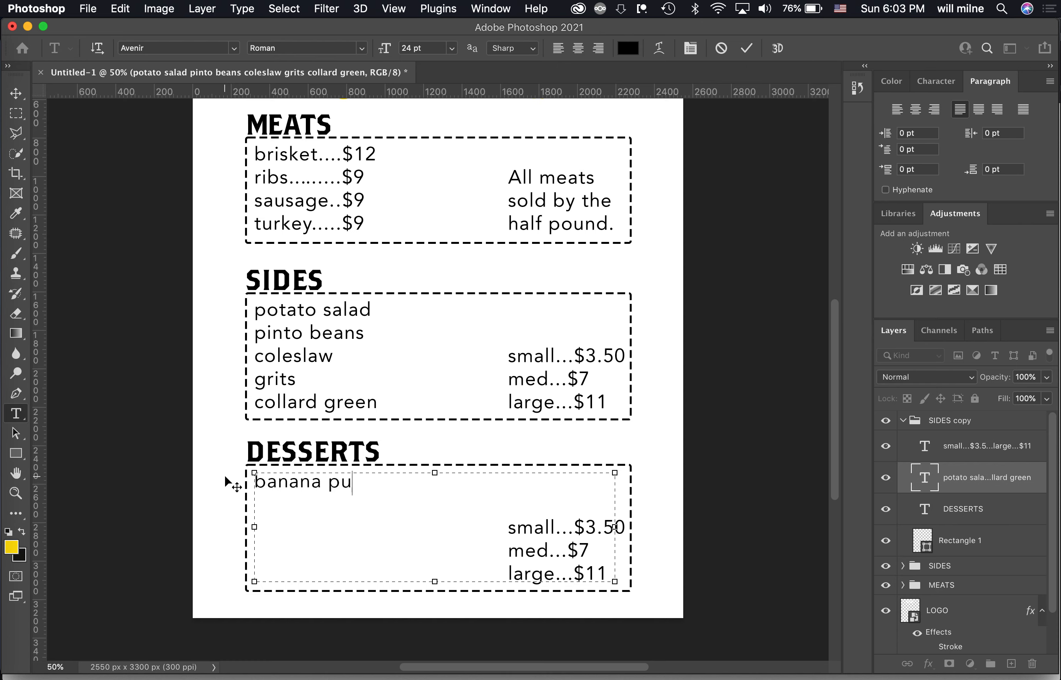
pyautogui.press('Return')
pyautogui.write('bread pudding ')
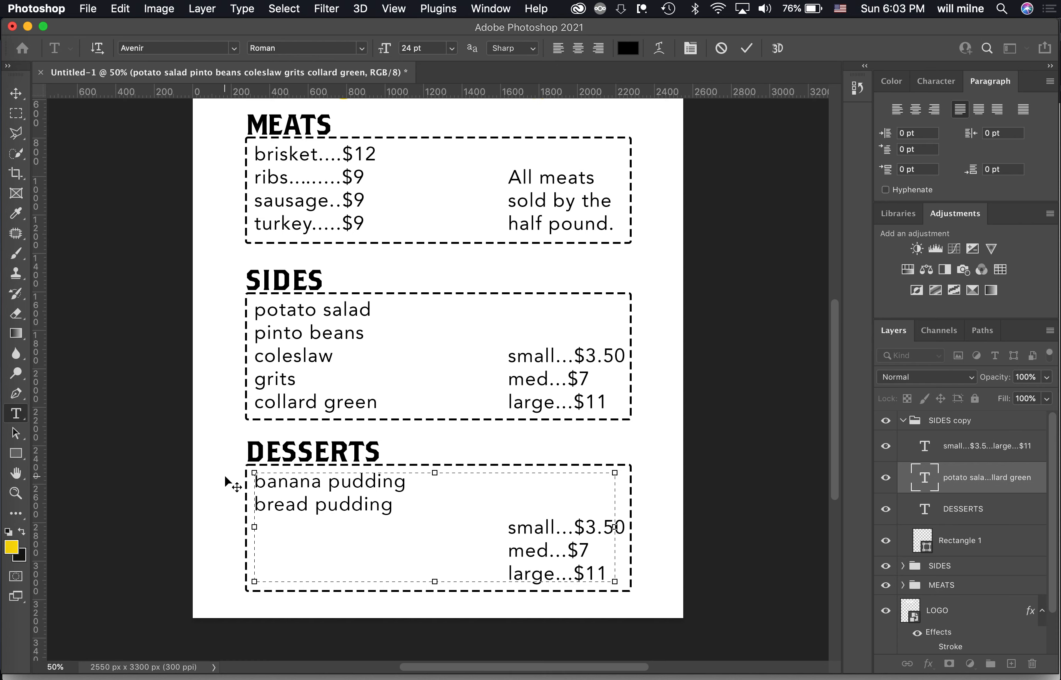
pyautogui.write('key lime pie')
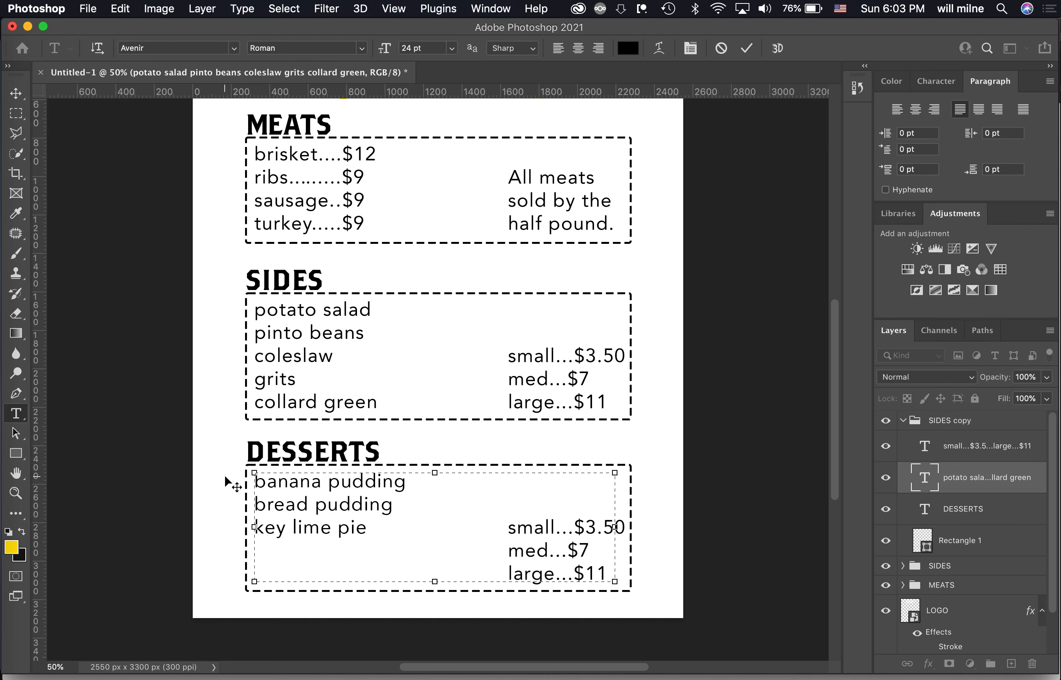
pyautogui.click(16, 95)
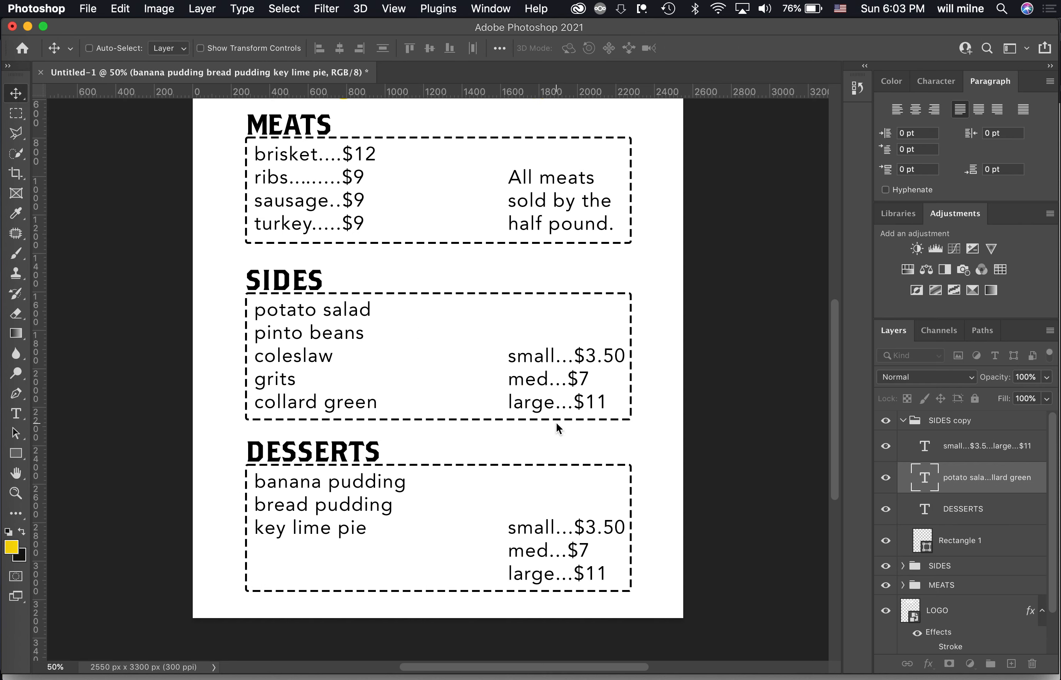
# Replace the size list in the Desserts box with "$3.75 each", checking the dessert price on the Goldee's page in Chrome.
pyautogui.press('t')
pyautogui.click(537, 543)
pyautogui.press('super+a')
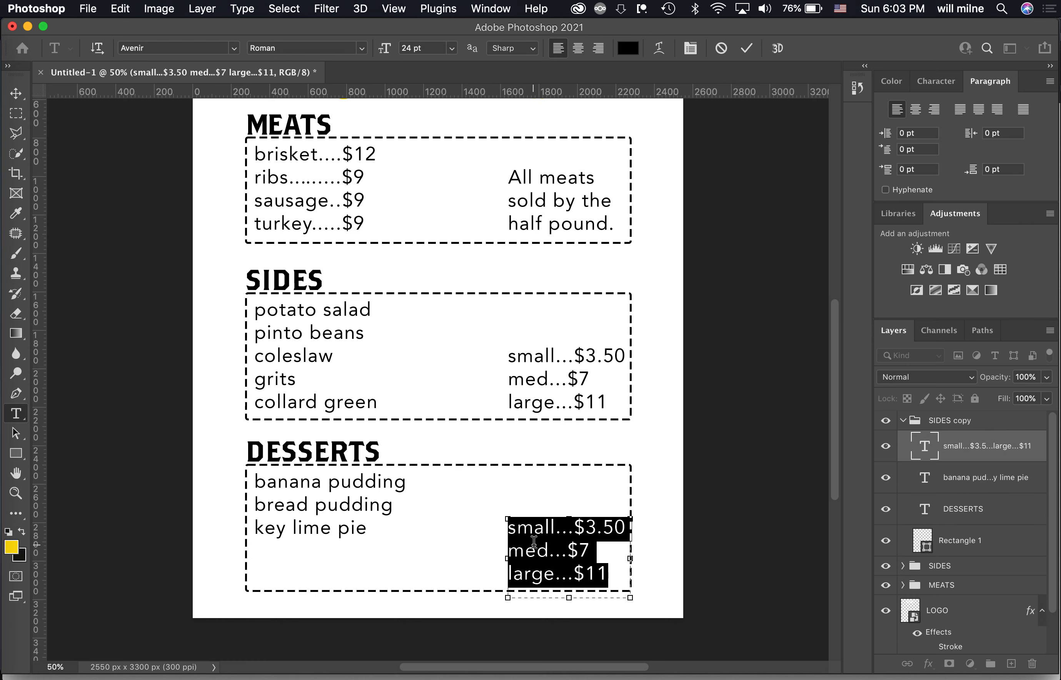
pyautogui.write('$')
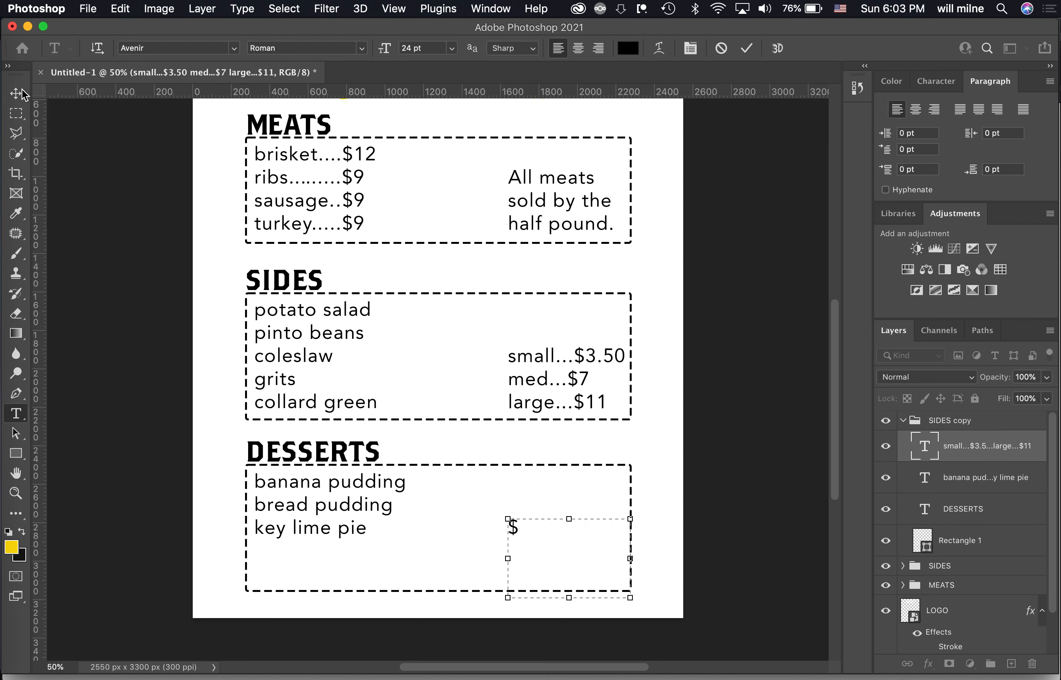
pyautogui.click(5, 77)
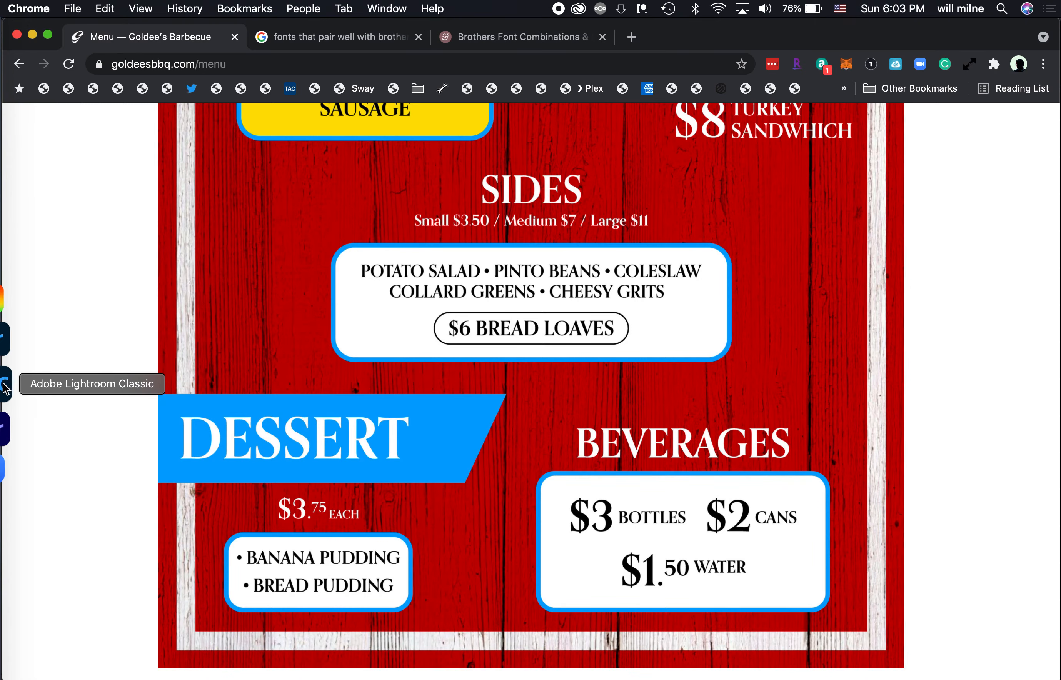
pyautogui.click(6, 464)
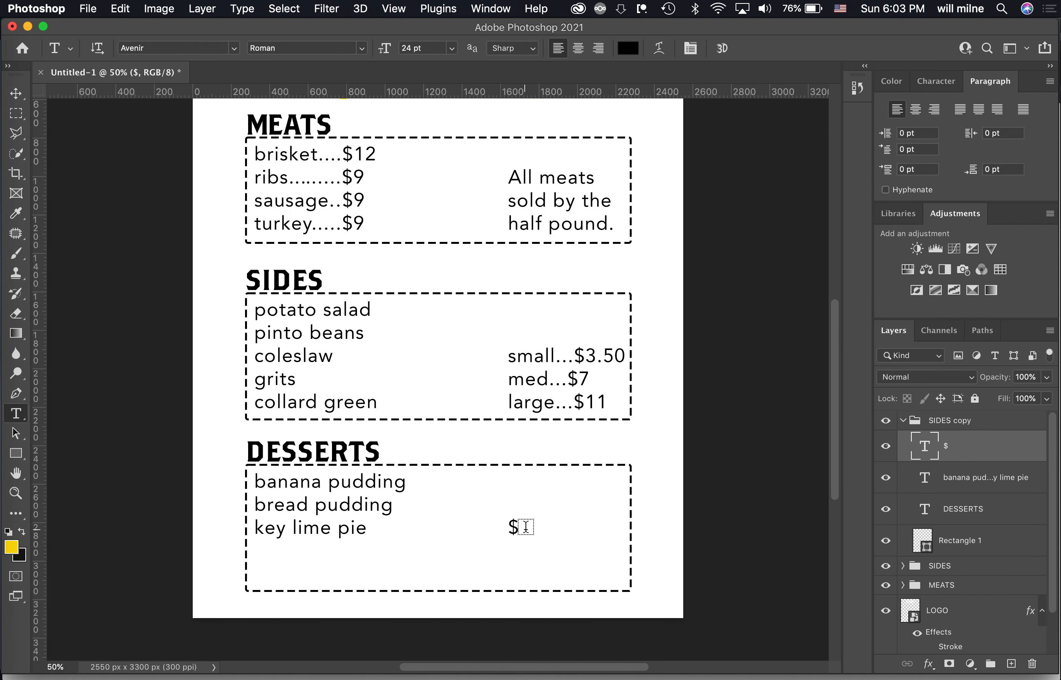
pyautogui.click(514, 527)
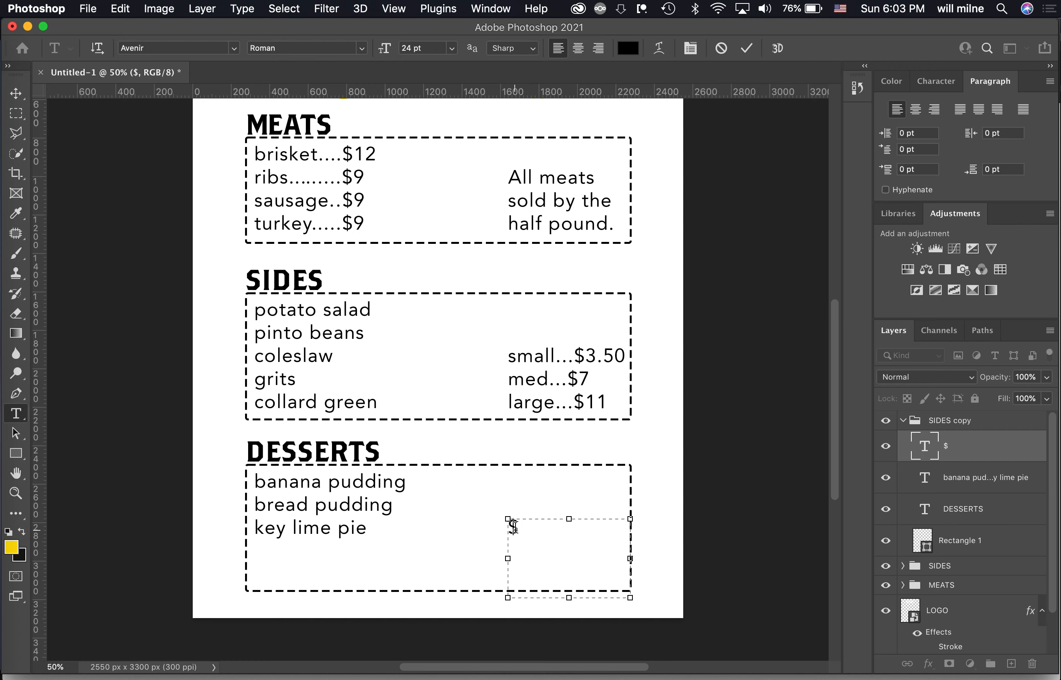
pyautogui.write('3.75 each')
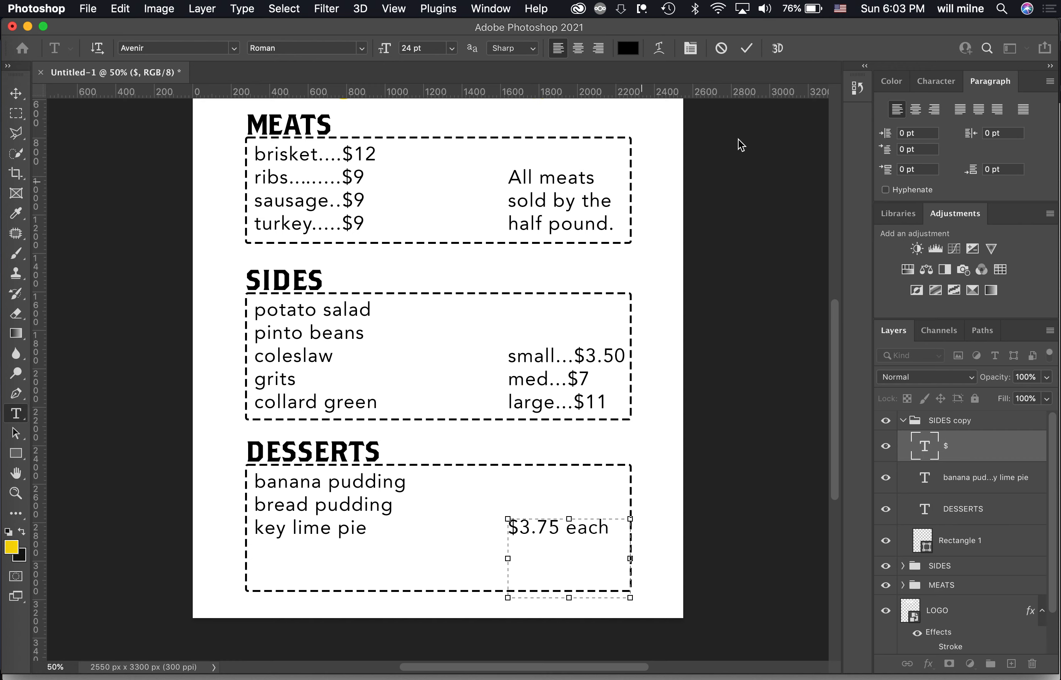
pyautogui.click(747, 48)
# Finish the "$3.75 each" text, line it up with the "key lime pie" row, and check that Smart Guides are enabled.
pyautogui.press('v')
pyautogui.moveTo(544, 527)
pyautogui.mouseDown()
pyautogui.moveTo(527, 529)
pyautogui.moveTo(544, 533)
pyautogui.mouseUp()
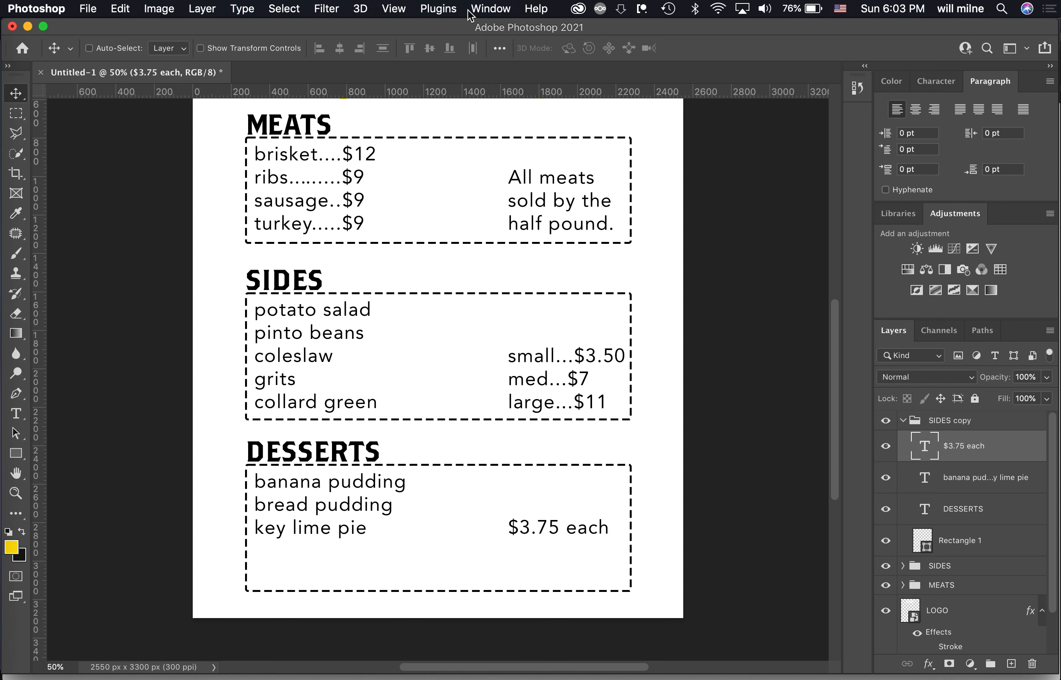
pyautogui.click(390, 8)
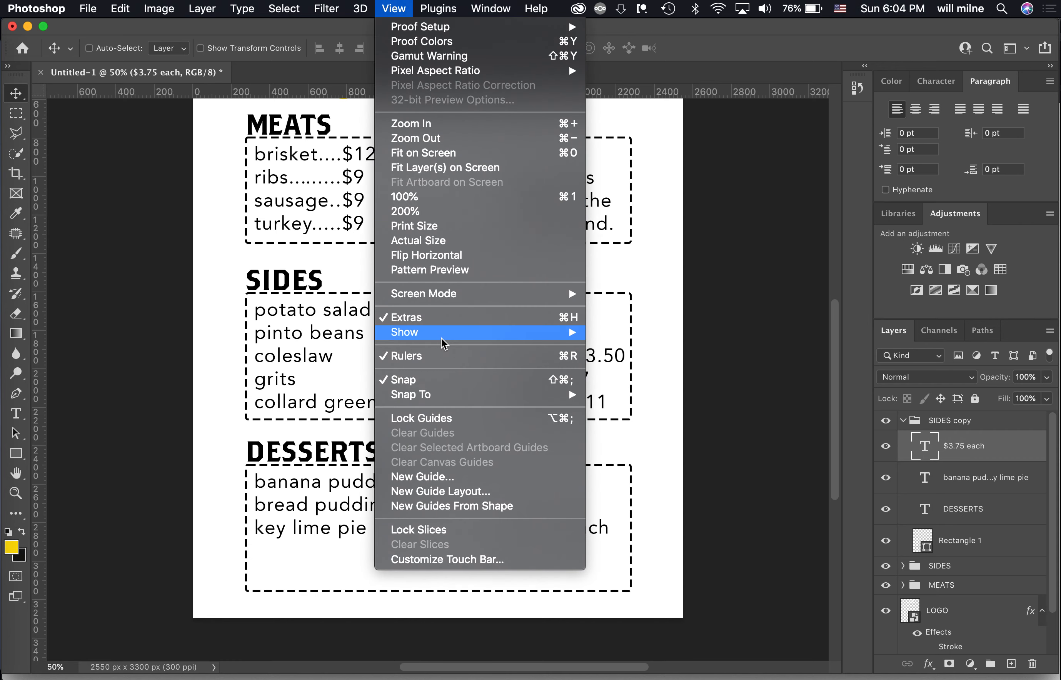
pyautogui.moveTo(442, 340)
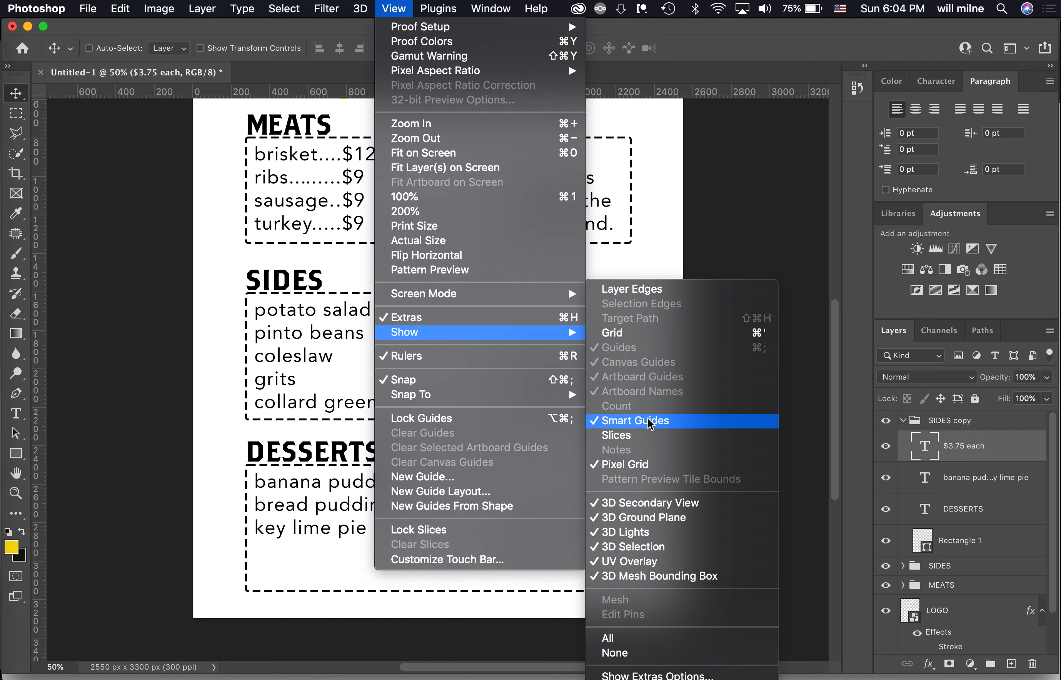
pyautogui.click(835, 392)
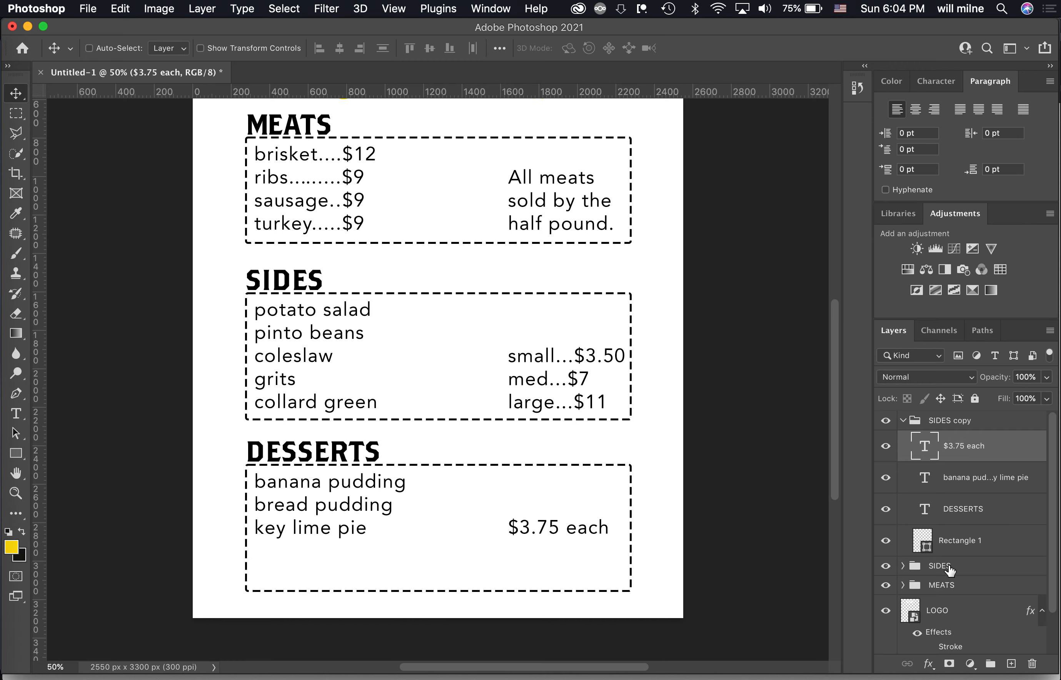
# Shorten the dashed Desserts rectangle from its lower edge so it ends just below the "key lime pie" line, keeping its width.
pyautogui.click(974, 538)
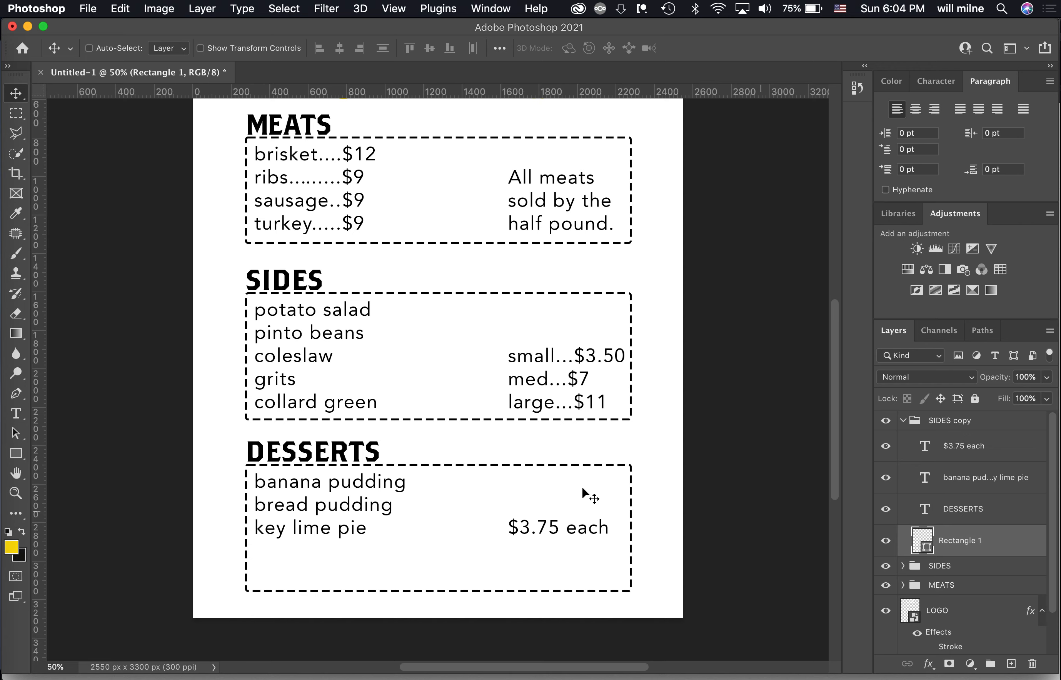
pyautogui.press('super+t')
pyautogui.moveTo(442, 589); pyautogui.dragTo(441, 582)
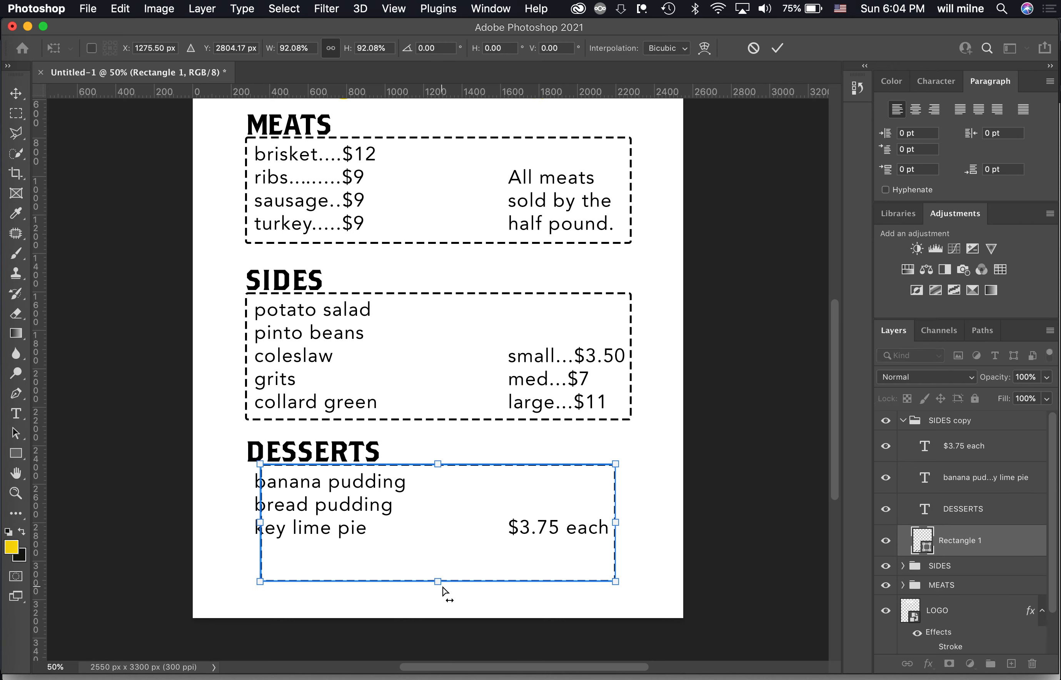
pyautogui.press('super+z')
pyautogui.moveTo(441, 591); pyautogui.dragTo(445, 551)
pyautogui.press('Return')
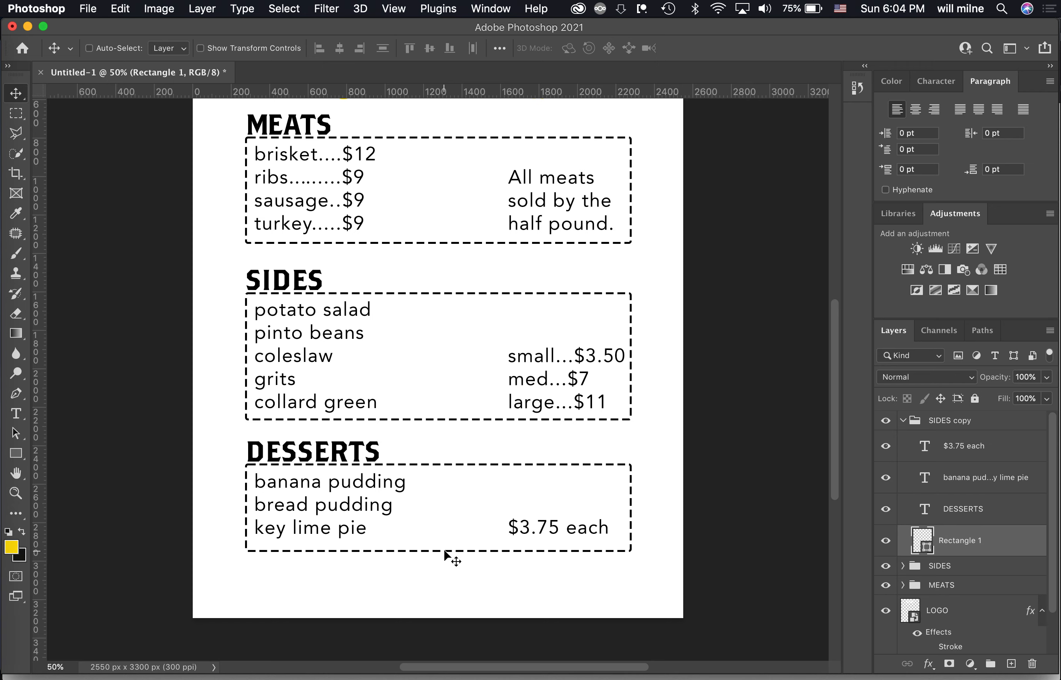
# Add a Solid Color fill layer directly above the Background layer, using the cream color f0ebdd.
pyautogui.press('super+minus')
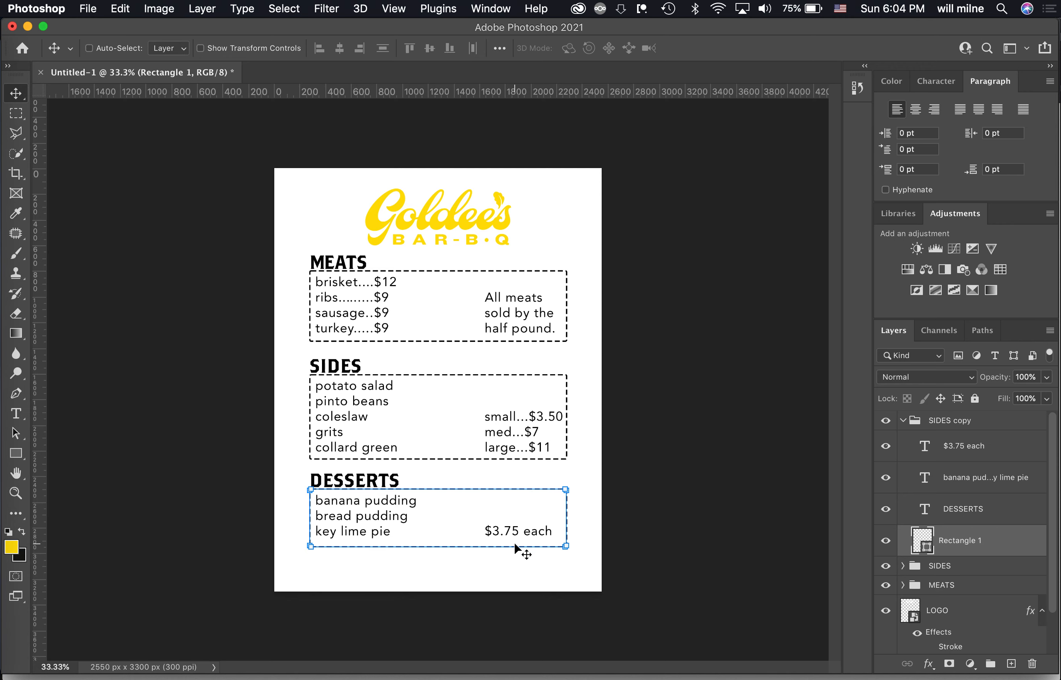
pyautogui.click(470, 577)
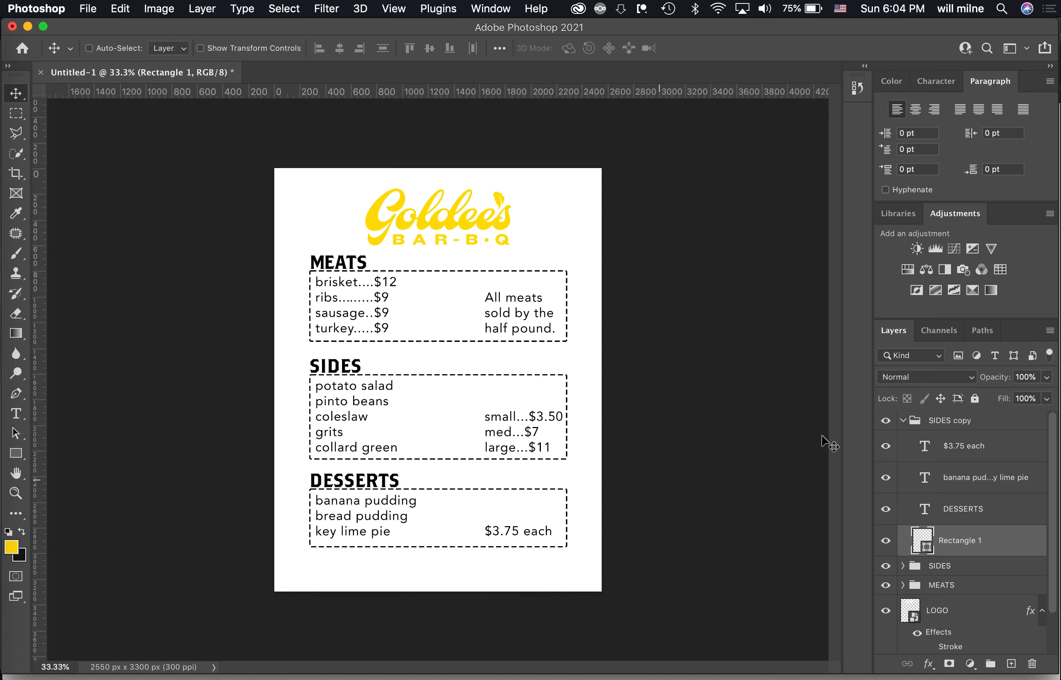
pyautogui.scroll(-2, 991, 540)
pyautogui.click(968, 638)
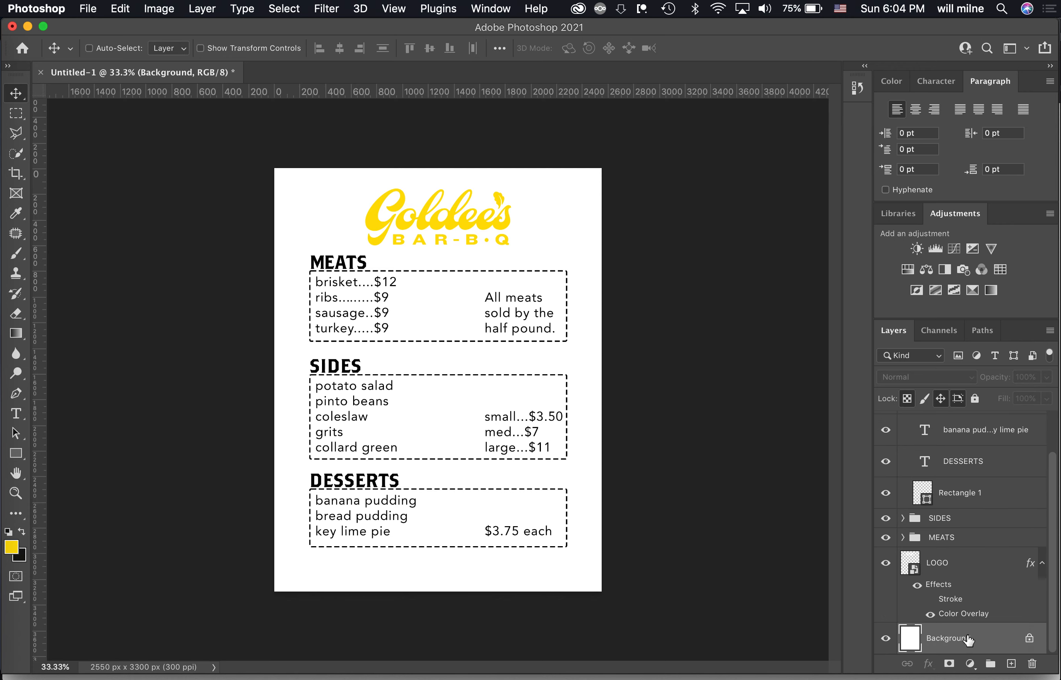
pyautogui.click(972, 666)
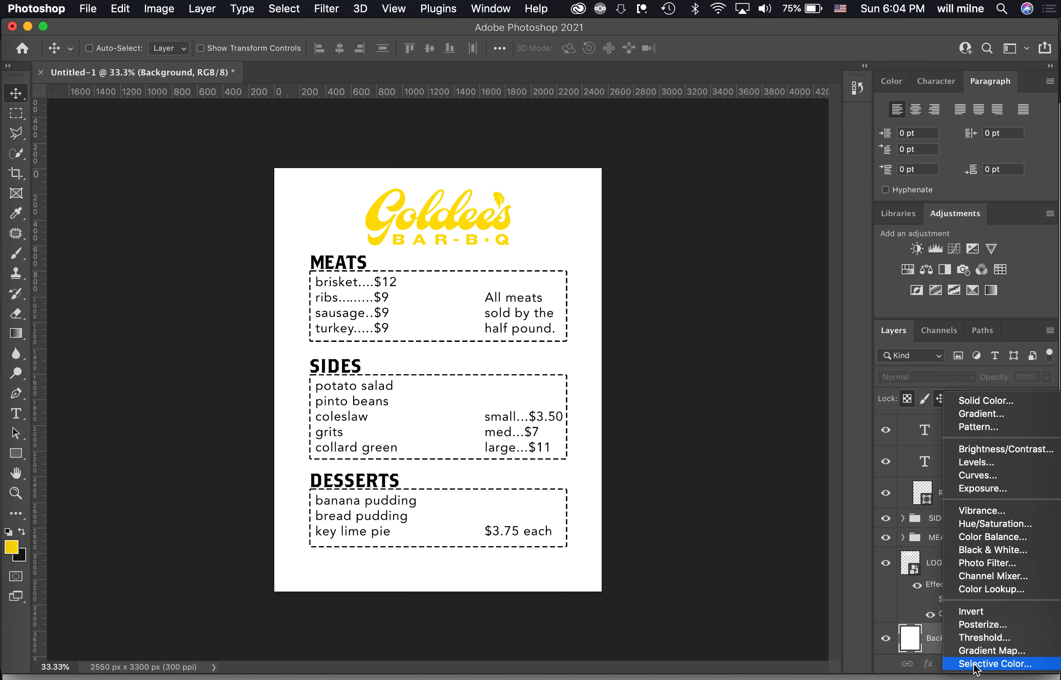
pyautogui.click(982, 400)
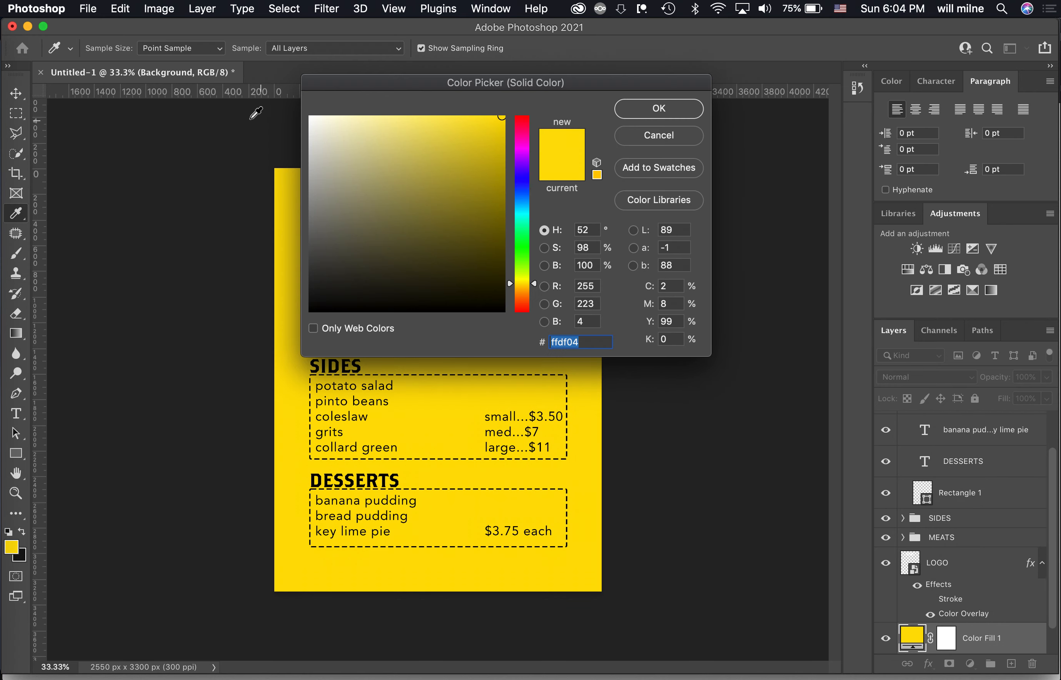
pyautogui.moveTo(340, 141)
pyautogui.mouseDown()
pyautogui.moveTo(311, 133)
pyautogui.moveTo(322, 131)
pyautogui.mouseUp()
pyautogui.click(522, 287)
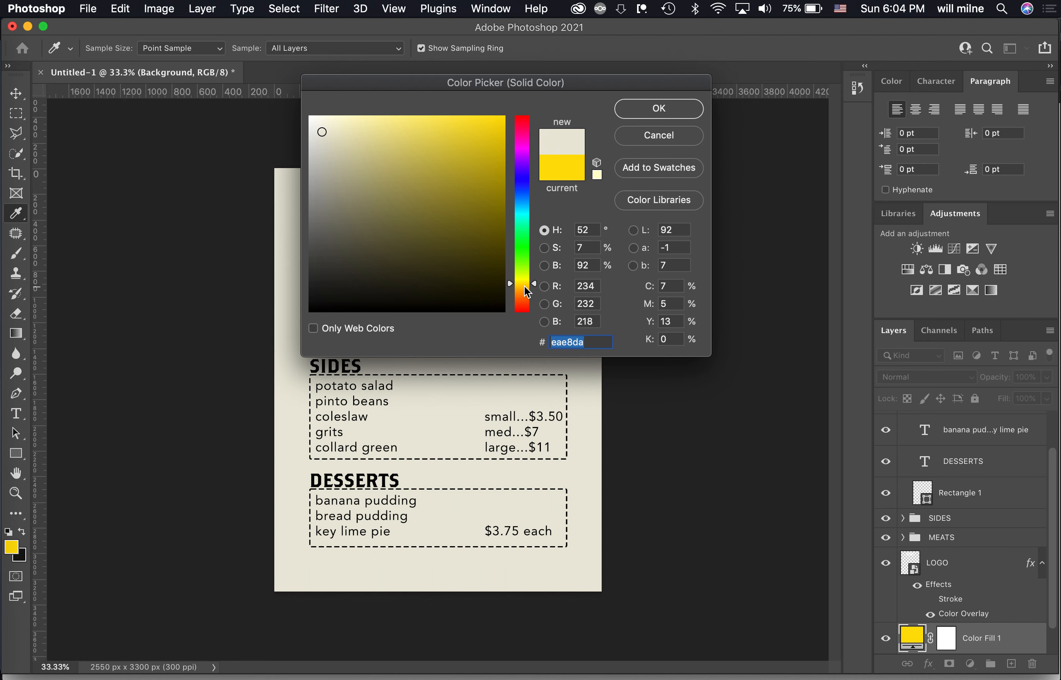
pyautogui.click(324, 127)
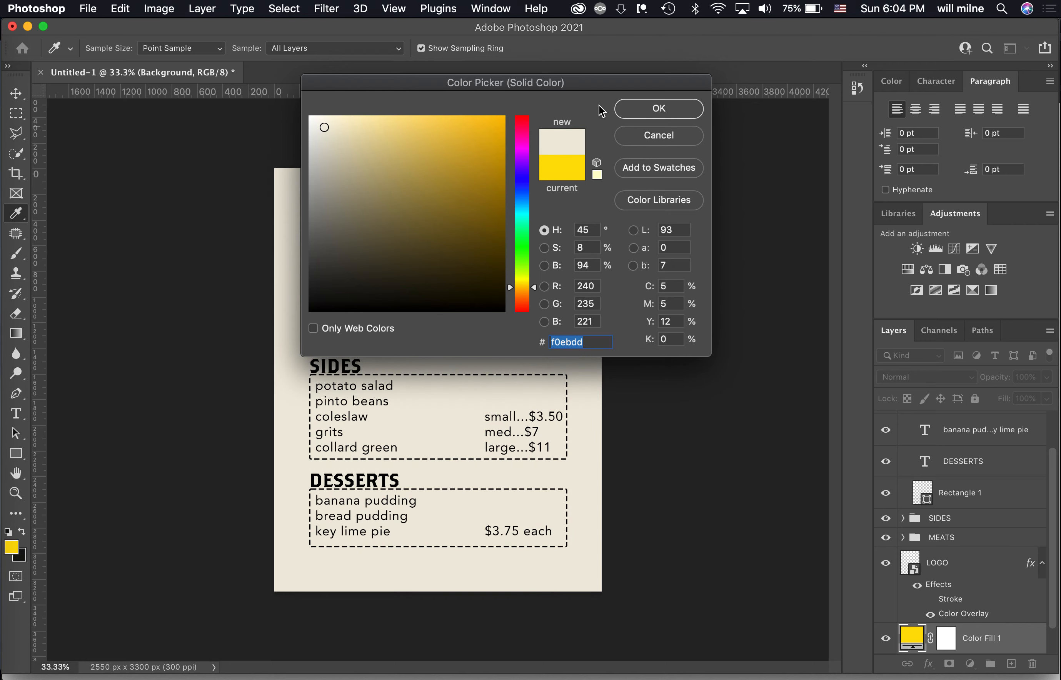
pyautogui.click(661, 107)
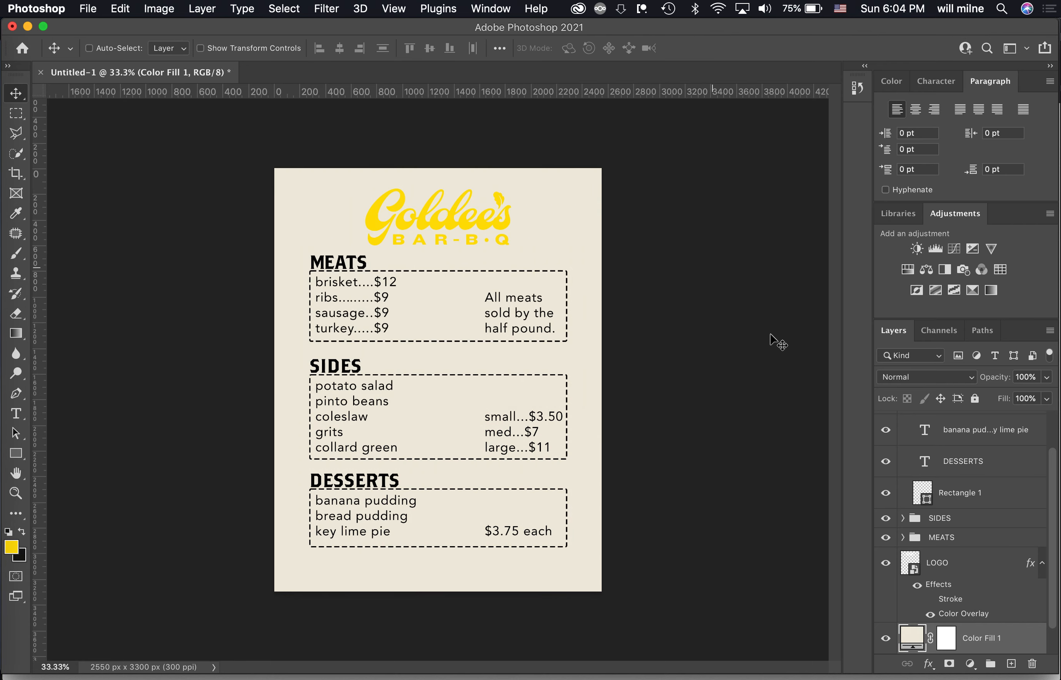
# Change the background fill layer's color to light gray d4d4d4.
pyautogui.doubleClick(913, 642)
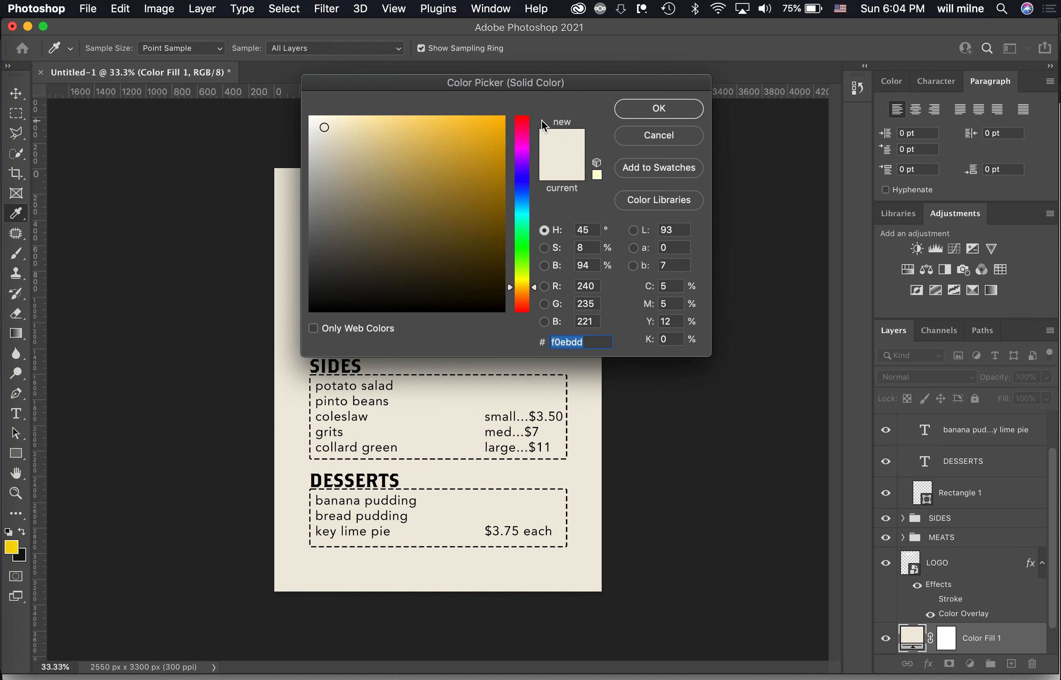
pyautogui.moveTo(531, 87); pyautogui.dragTo(795, 98)
pyautogui.moveTo(786, 264); pyautogui.dragTo(766, 223)
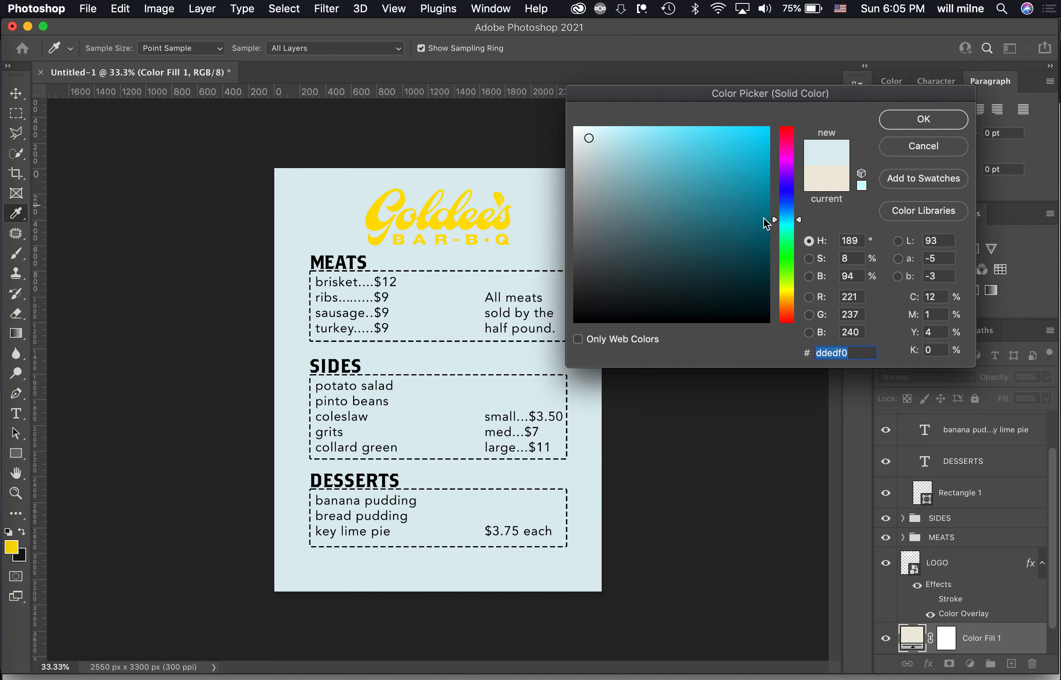
pyautogui.click(580, 135)
pyautogui.moveTo(580, 135); pyautogui.dragTo(554, 160)
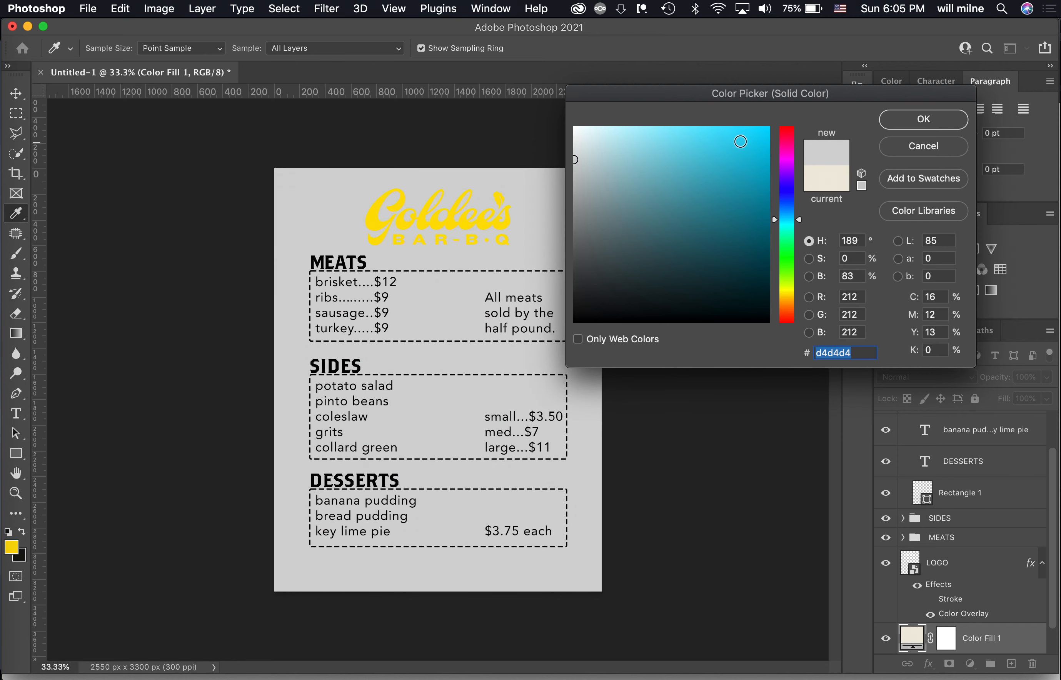
pyautogui.click(921, 121)
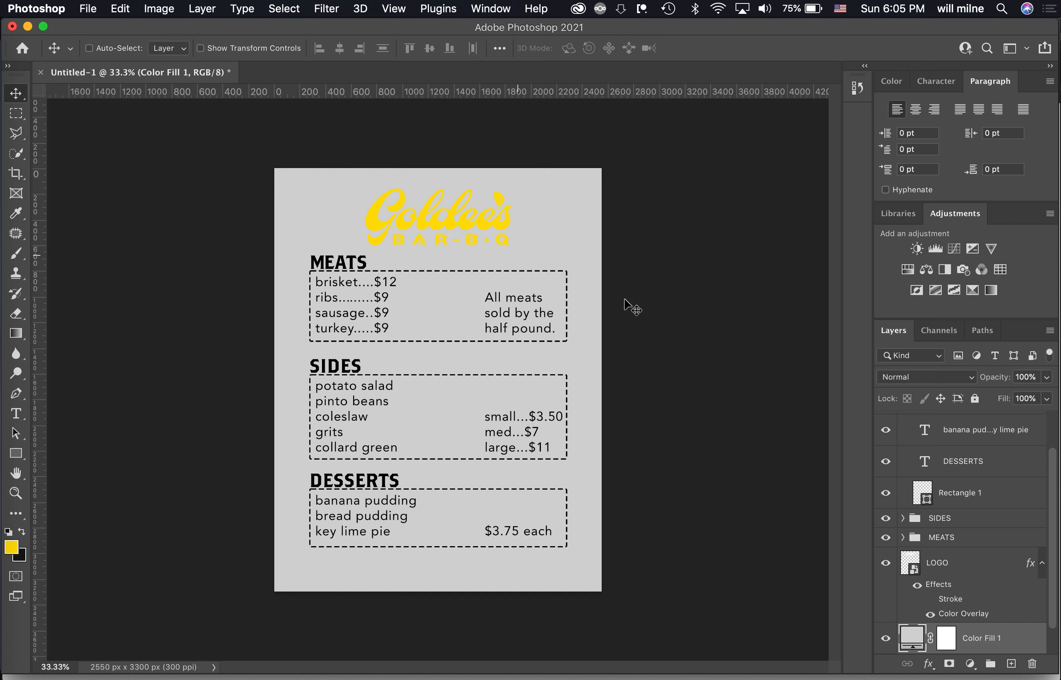
# Turn on the LOGO layer's black Stroke effect and set its size to 4 px.
pyautogui.click(957, 568)
pyautogui.click(931, 601)
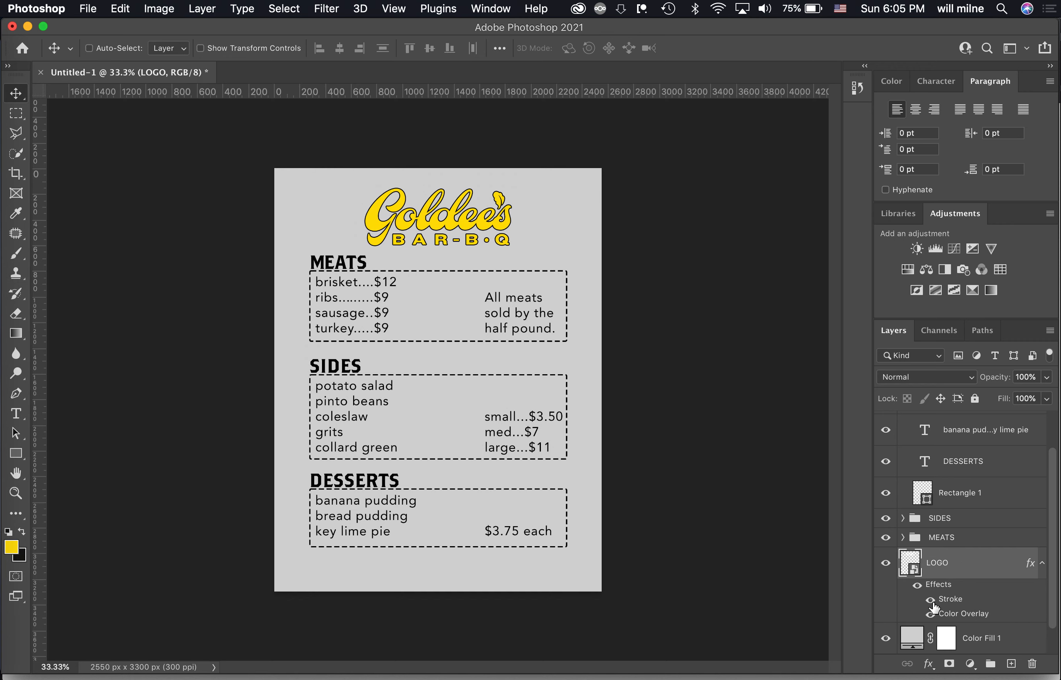
pyautogui.doubleClick(951, 601)
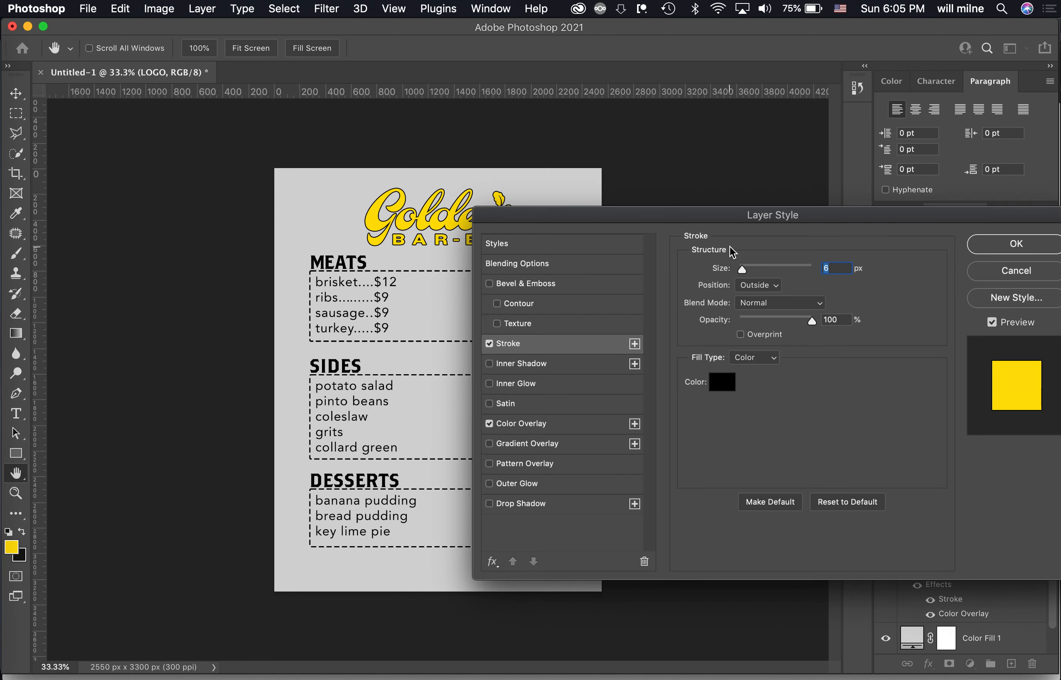
pyautogui.write('0')
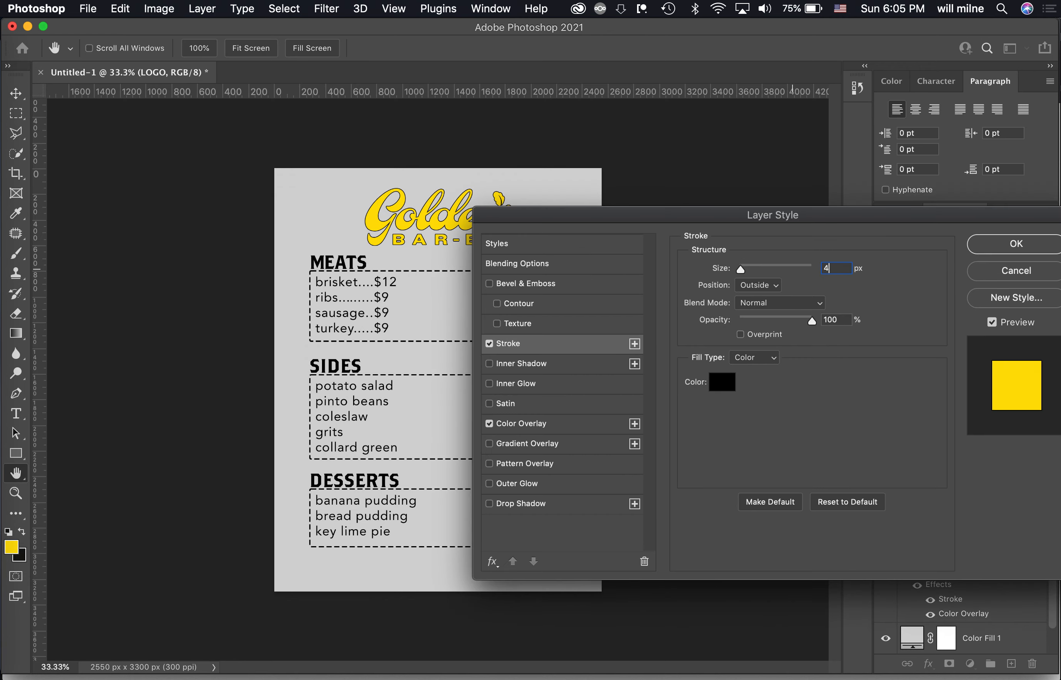
pyautogui.press('Return')
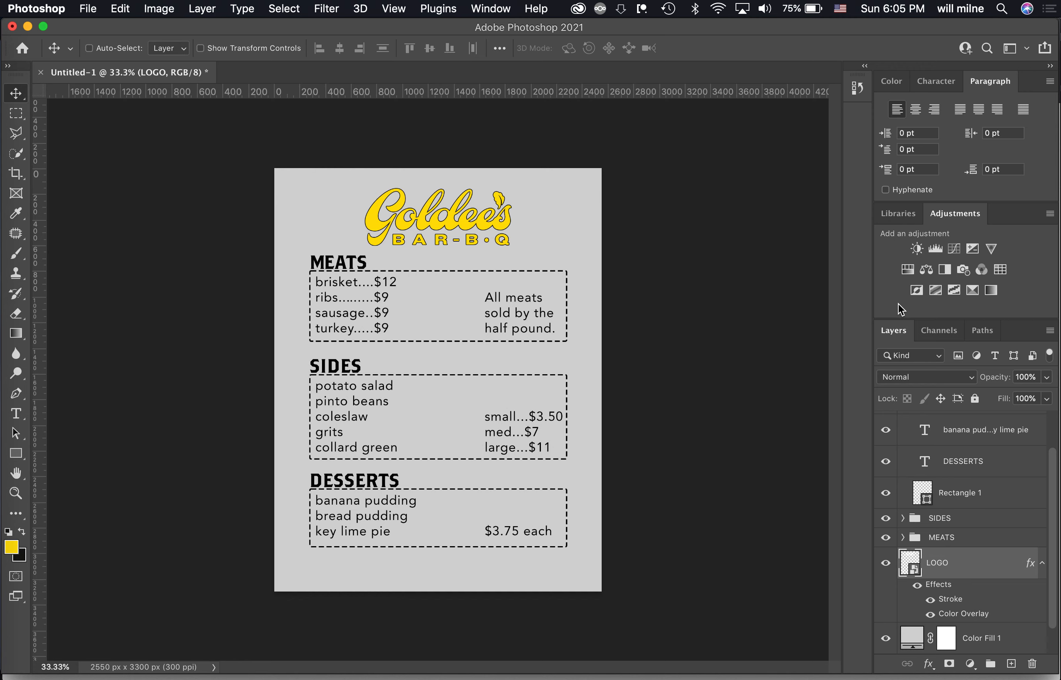
pyautogui.press('t')
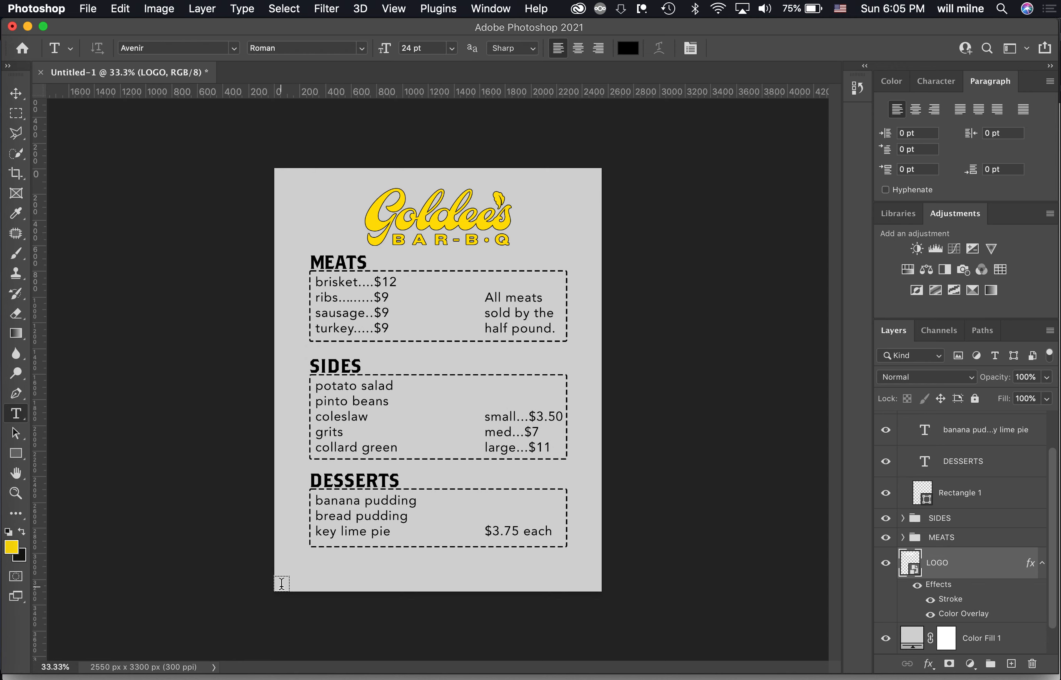
pyautogui.click(282, 583)
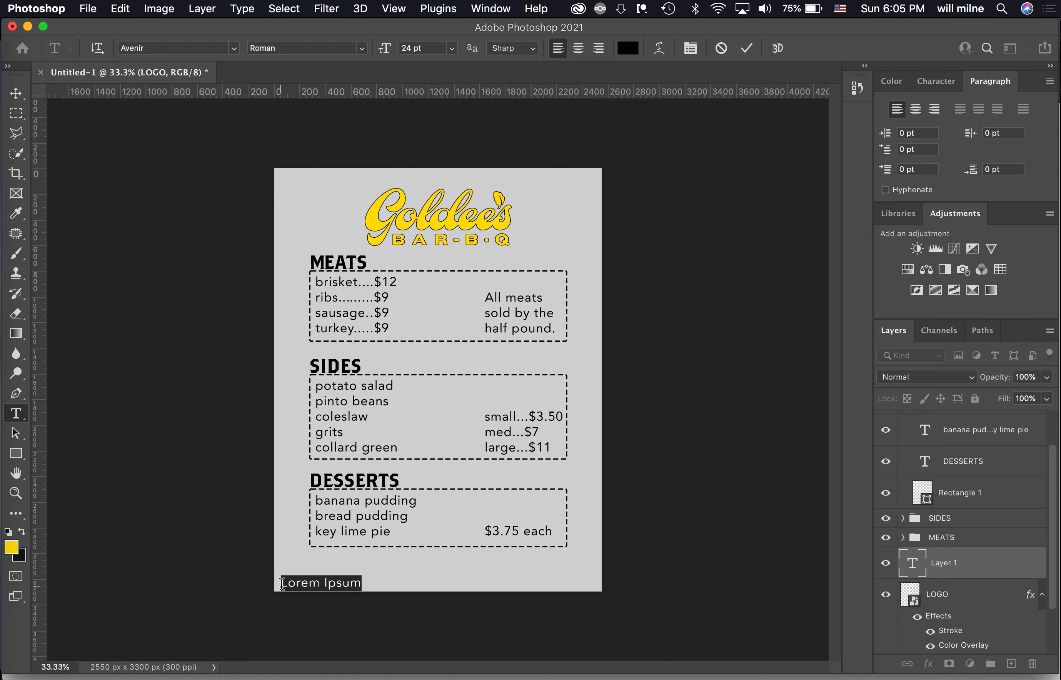
pyautogui.write('www.gol')
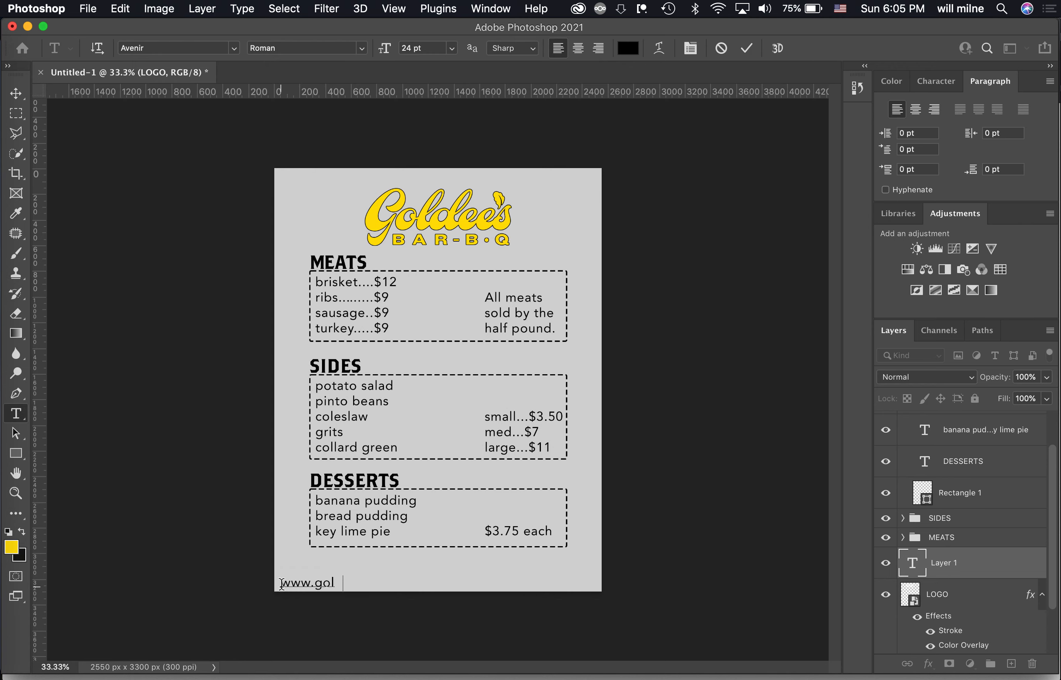
pyautogui.write('dees.com - (817) 555-5555')
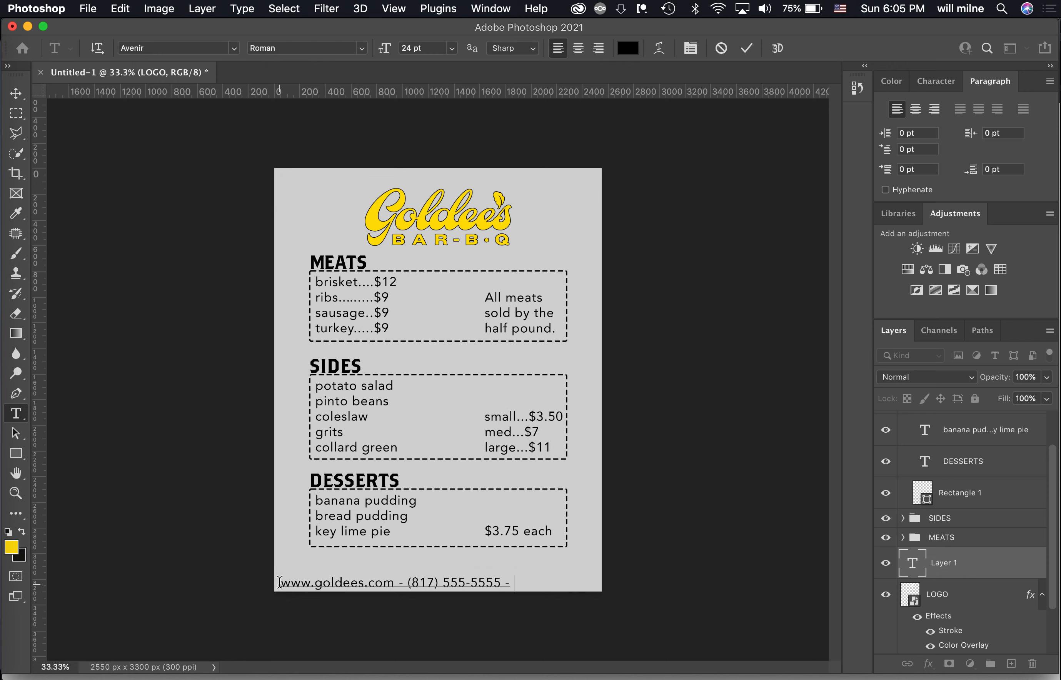
pyautogui.write(' - @golde')
pyautogui.click(750, 49)
# Nudge the contact line slightly left so it sits centered across the page width.
pyautogui.press('v')
pyautogui.press('Left')
pyautogui.press('Left')
pyautogui.press('Left')
pyautogui.press('Left')
pyautogui.press('Left')
pyautogui.press('Left')
pyautogui.press('Left')
pyautogui.press('Left')
pyautogui.press('Left')
pyautogui.press('Left')
pyautogui.press('Left')
pyautogui.press('Left')
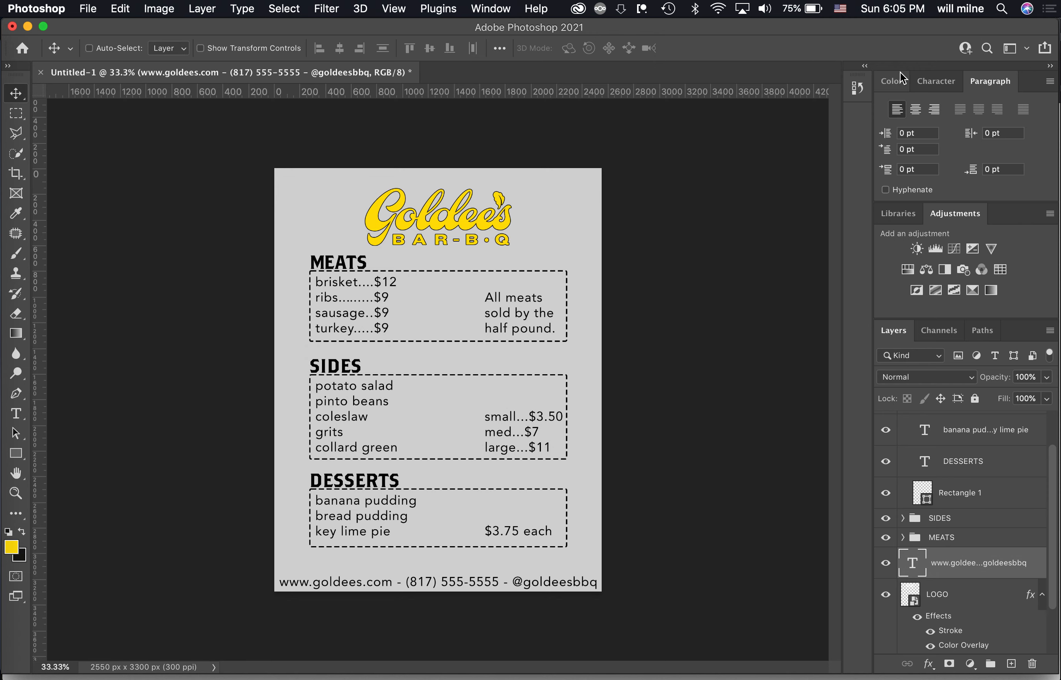
# Collapse the "SIDES copy" layer group and rename it "DESSERTS".
pyautogui.scroll(2, 988, 498)
pyautogui.click(902, 421)
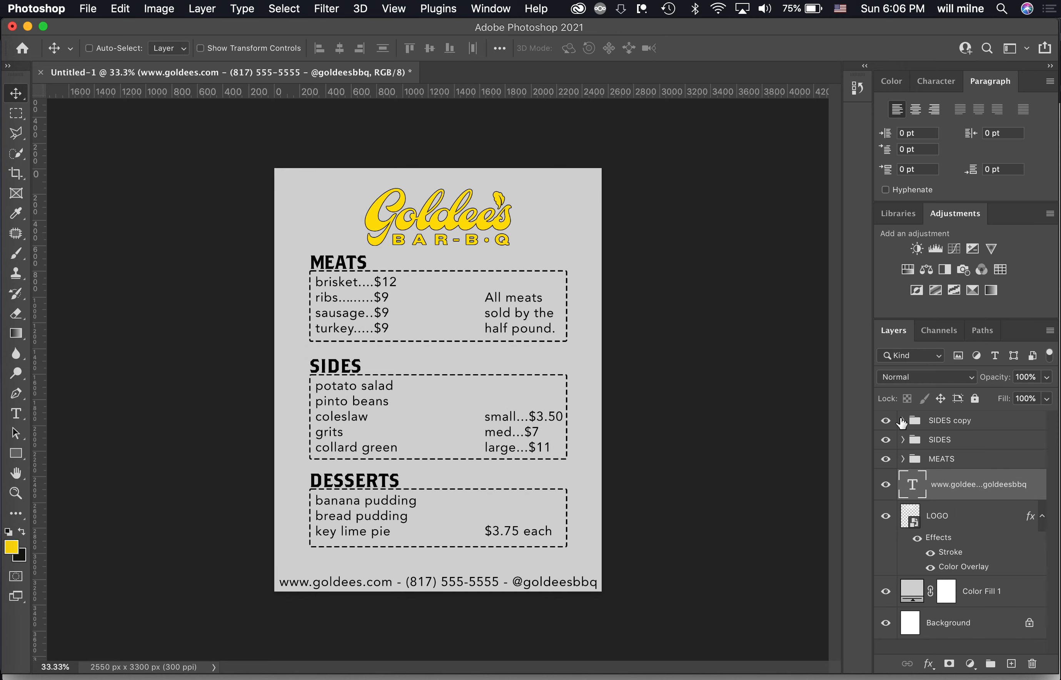
pyautogui.doubleClick(940, 421)
pyautogui.write('de')
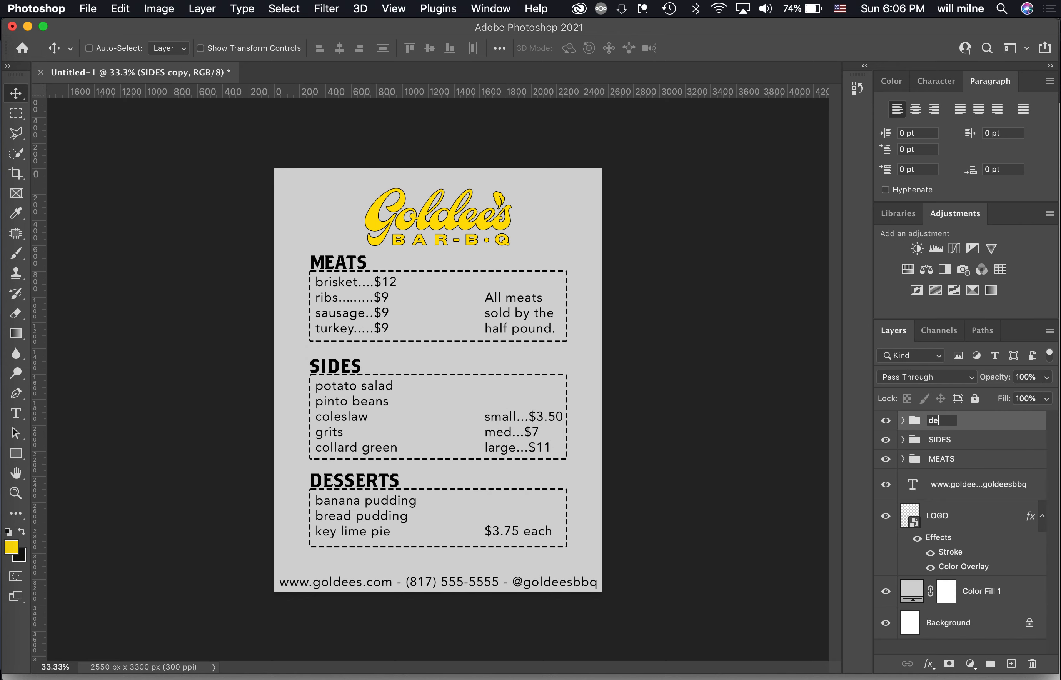
pyautogui.write('SSERTS')
pyautogui.press('Return')
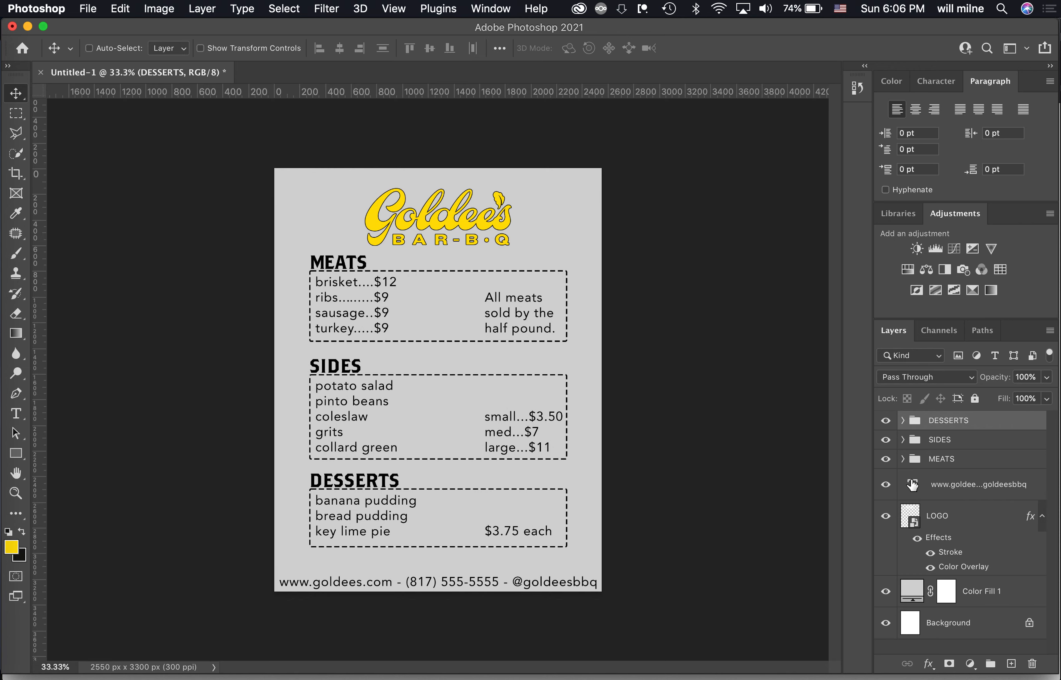
# Add a black outside Stroke effect of 2 px to the MEATS heading text layer.
pyautogui.click(903, 460)
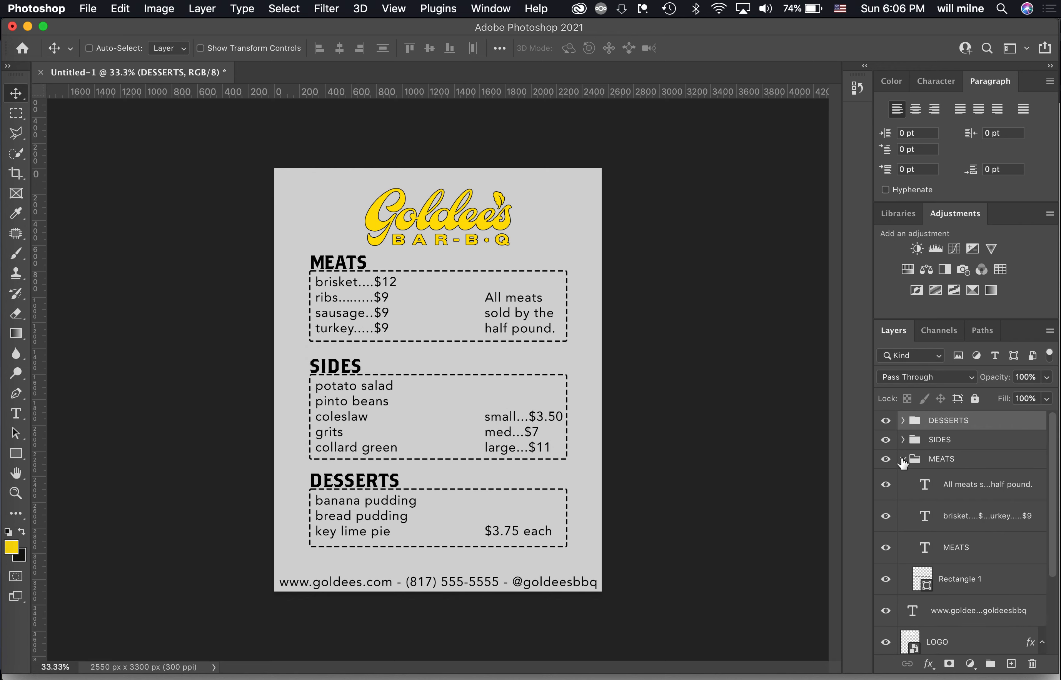
pyautogui.click(958, 556)
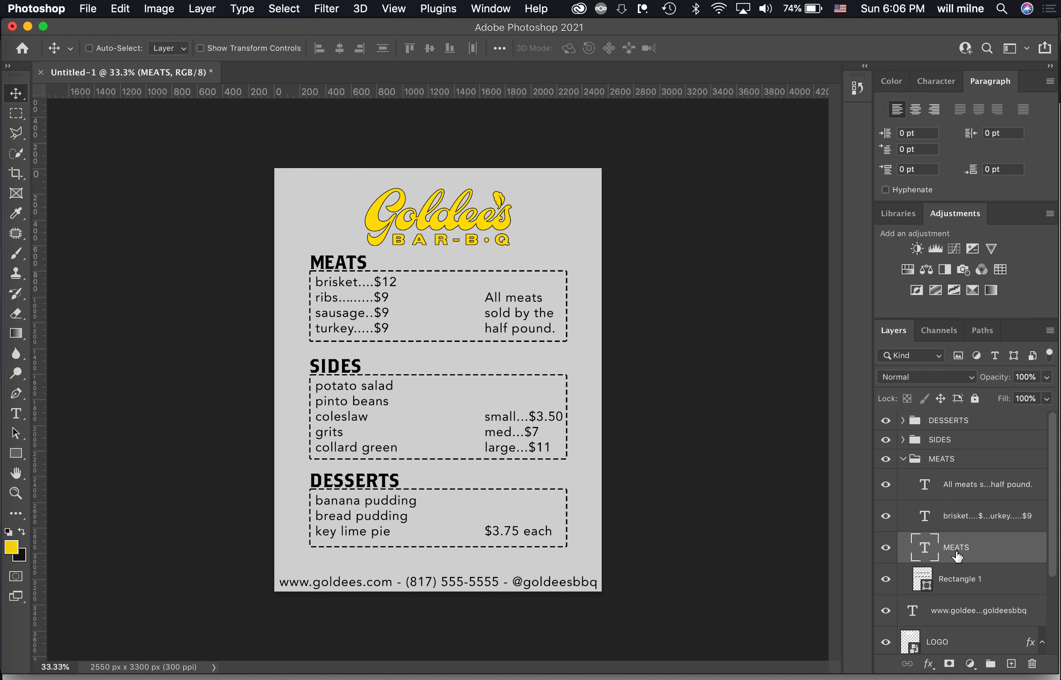
pyautogui.click(929, 664)
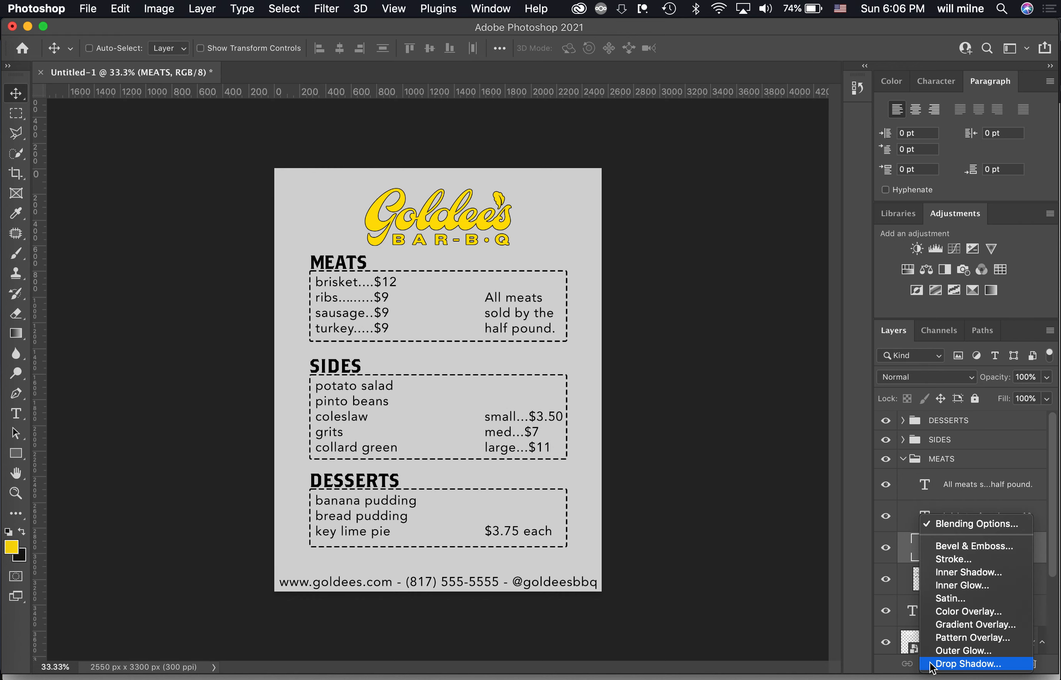
pyautogui.click(952, 558)
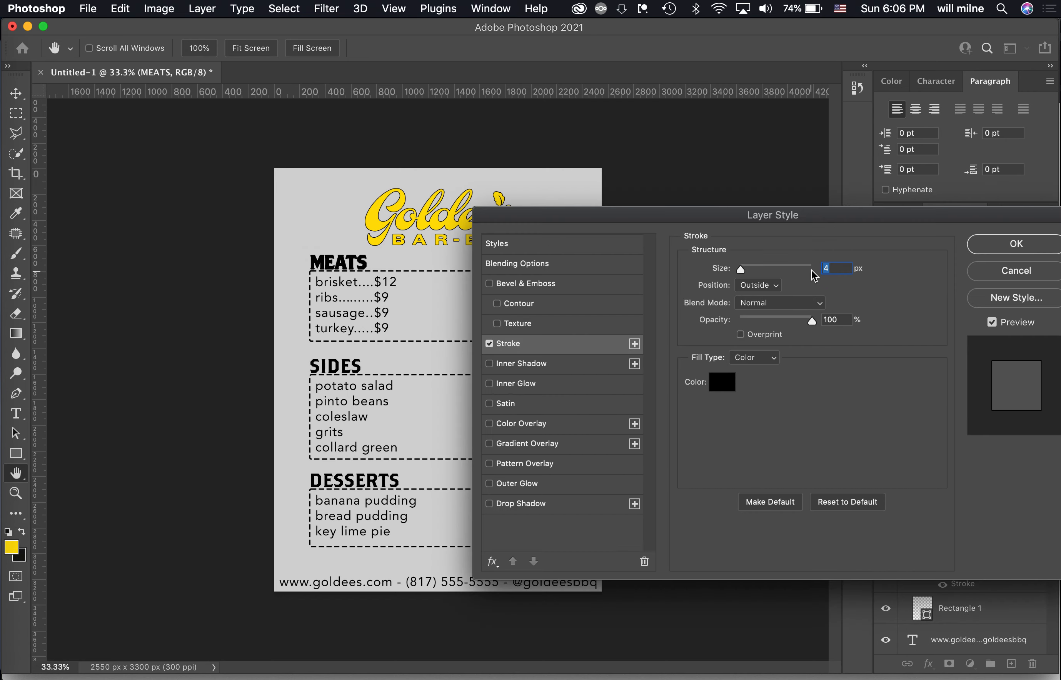
pyautogui.write('2')
pyautogui.click(1016, 244)
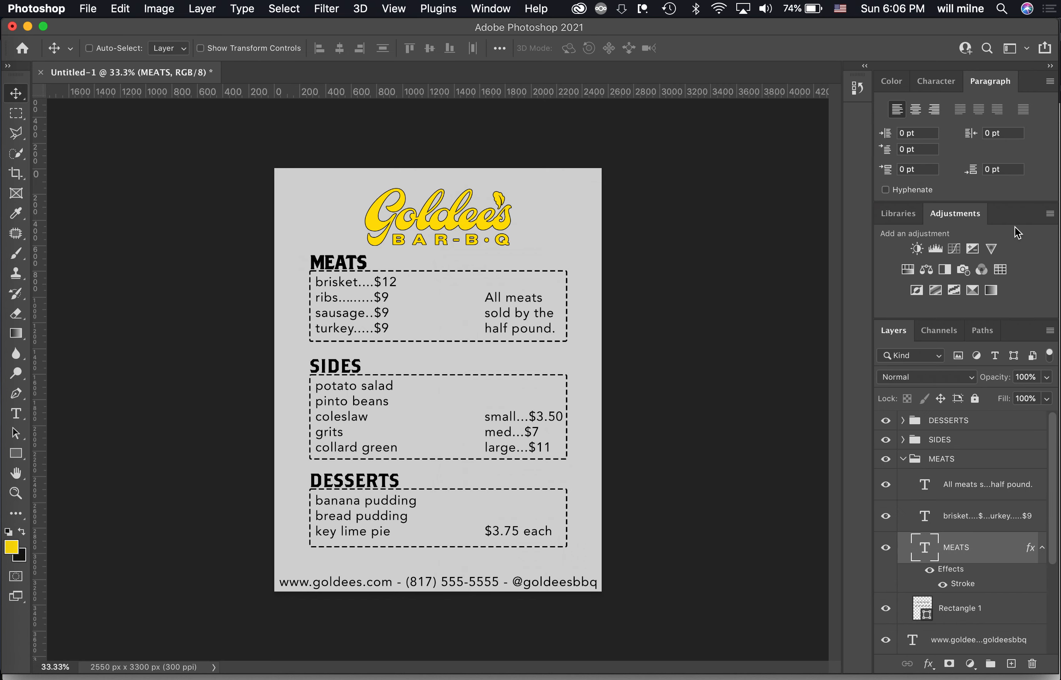
# Set the MEATS heading layer's Fill to 0% and increase its Stroke size to 6 px.
pyautogui.click(1045, 379)
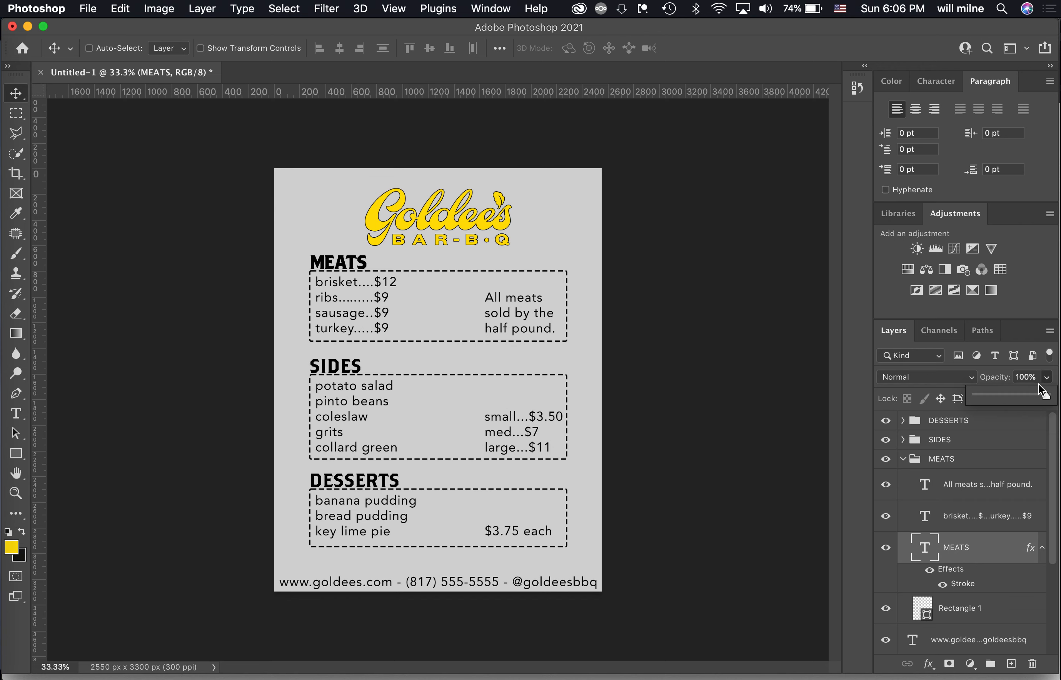
pyautogui.moveTo(1002, 395); pyautogui.dragTo(967, 421)
pyautogui.click(1047, 399)
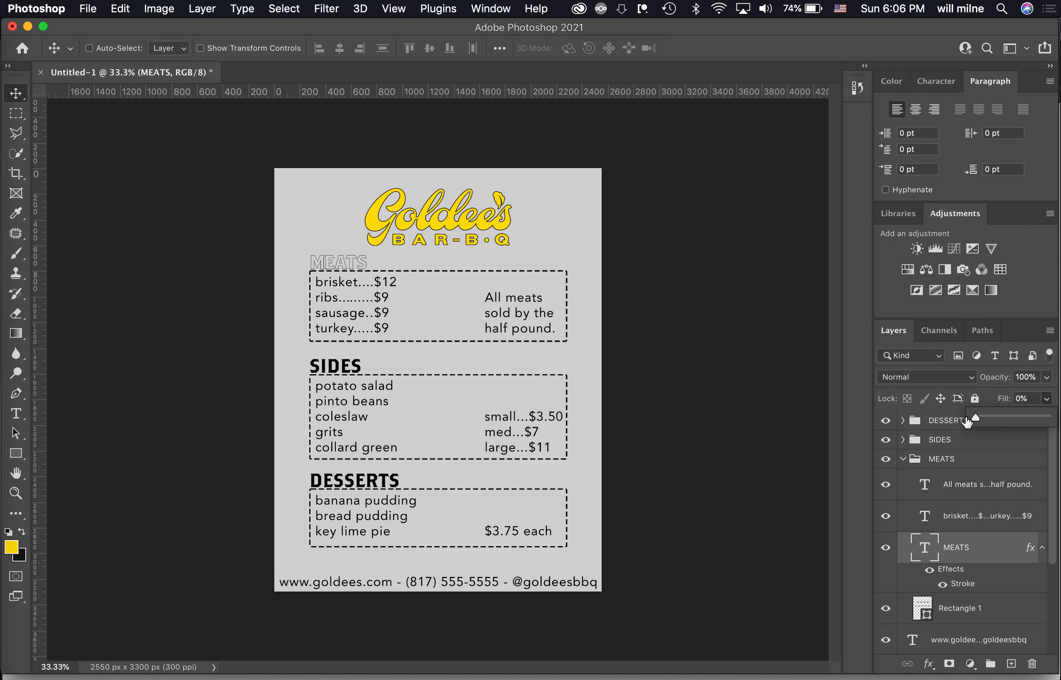
pyautogui.doubleClick(960, 584)
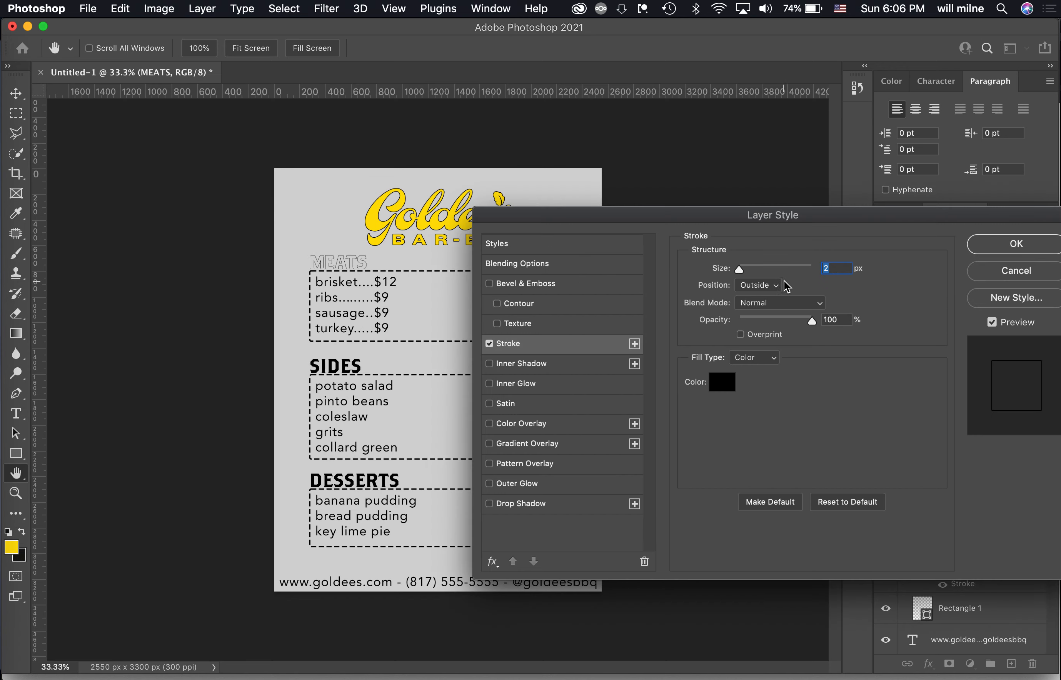
pyautogui.moveTo(743, 270); pyautogui.dragTo(744, 270)
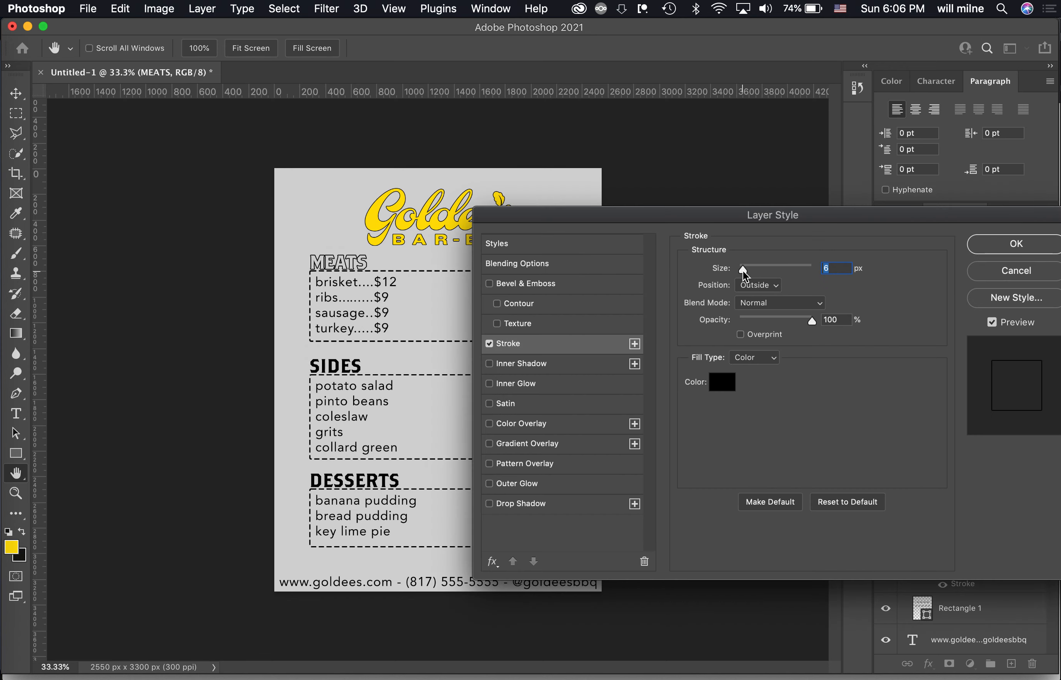
pyautogui.click(1003, 245)
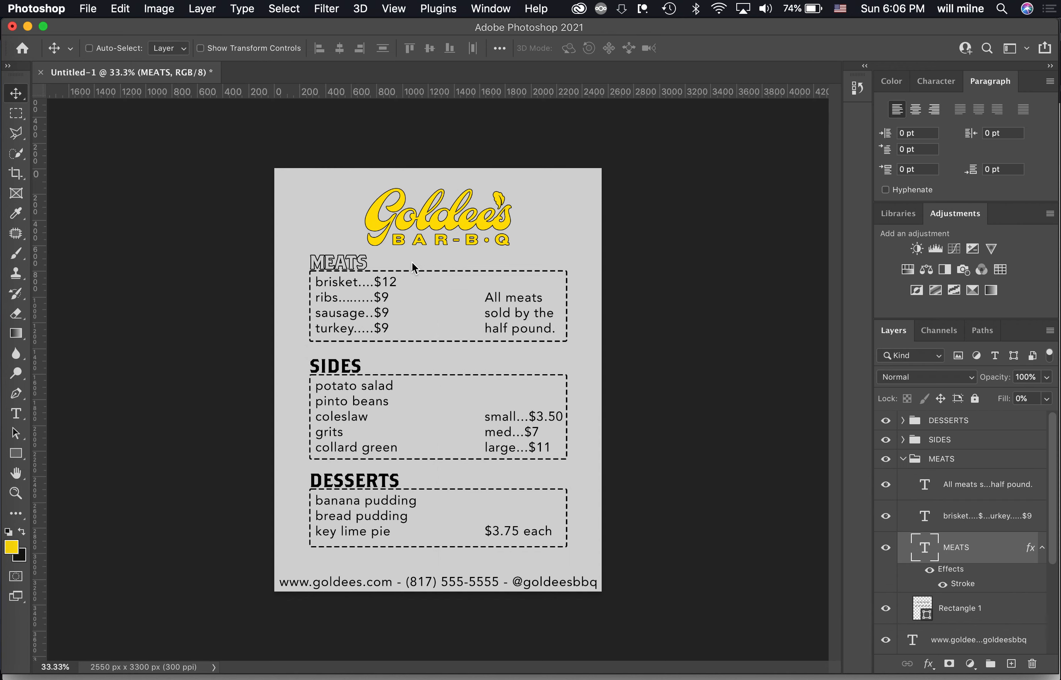
# Set the tracking of the MEATS heading text to 50 and commit the text edit.
pyautogui.press('t')
pyautogui.doubleClick(337, 261)
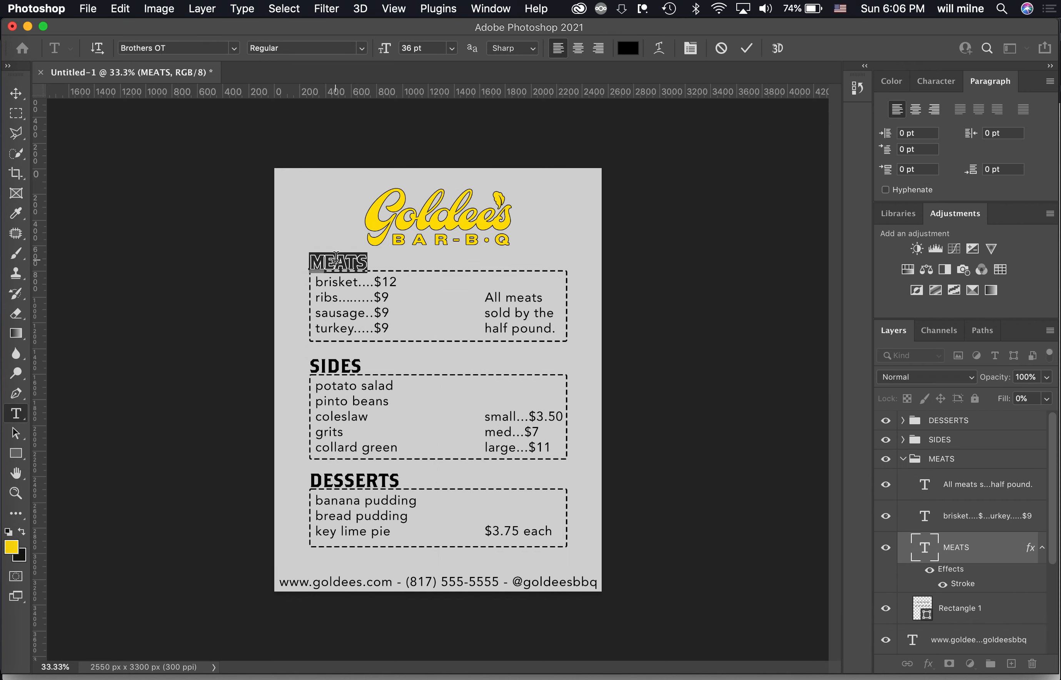
pyautogui.click(921, 85)
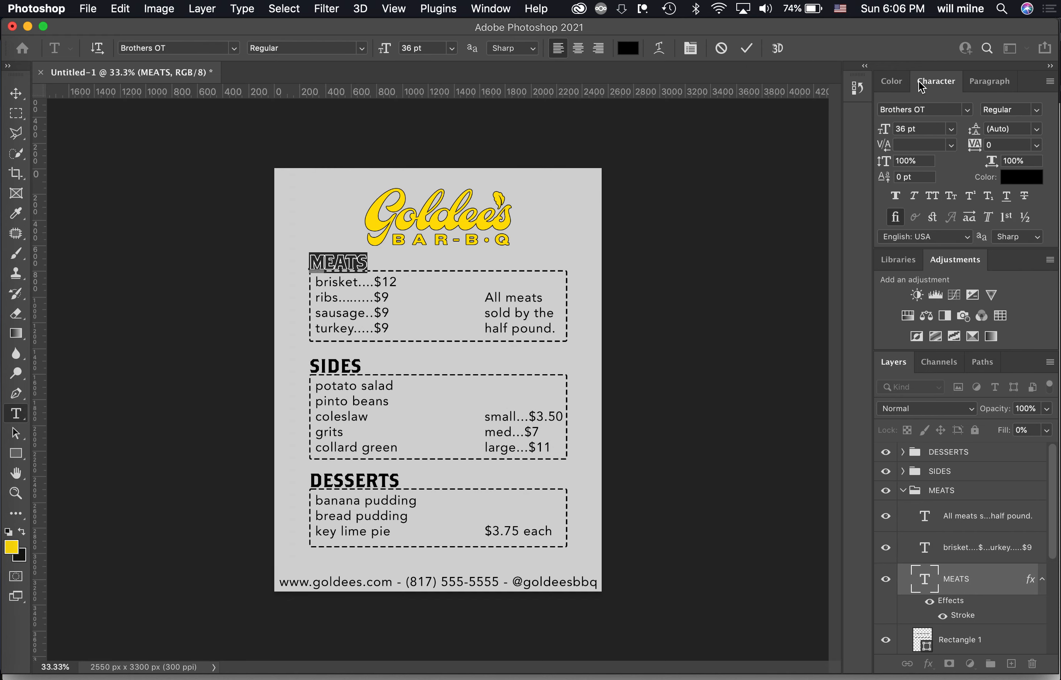
pyautogui.click(1034, 145)
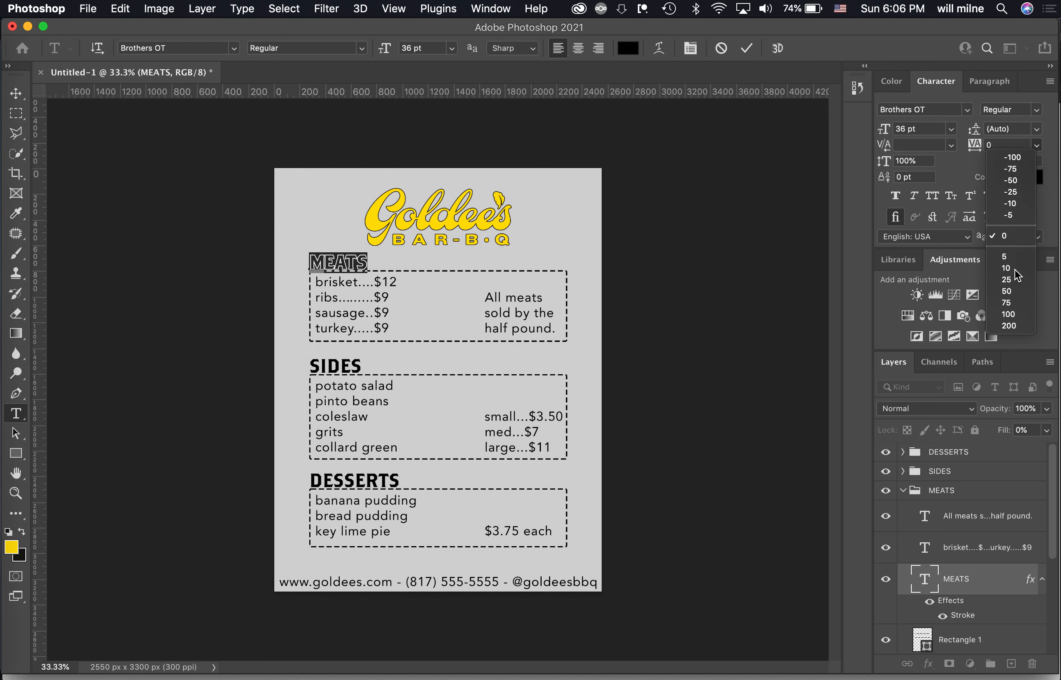
pyautogui.click(1015, 270)
pyautogui.click(1037, 147)
pyautogui.click(1017, 295)
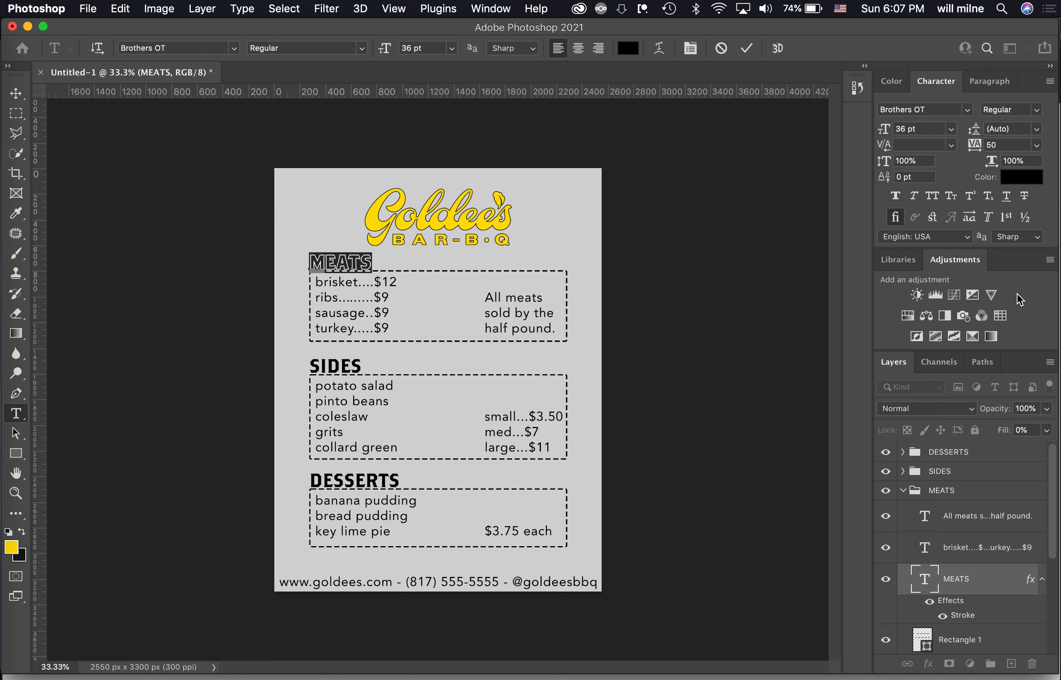
pyautogui.click(747, 48)
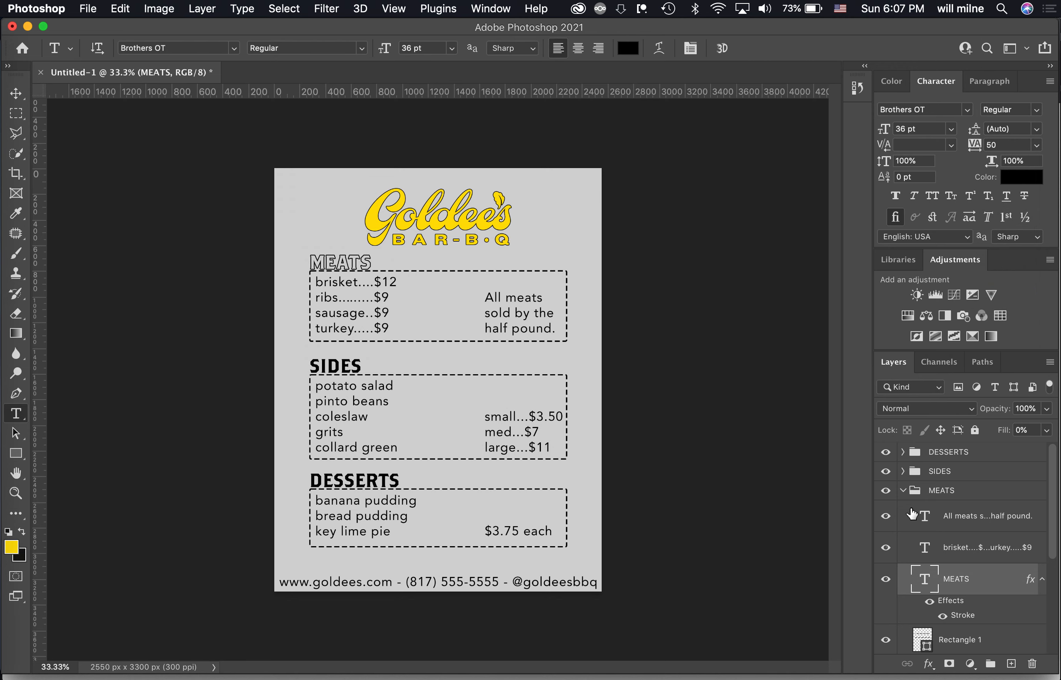
# Copy the MEATS heading's layer style and collapse the MEATS group.
pyautogui.rightClick(966, 580)
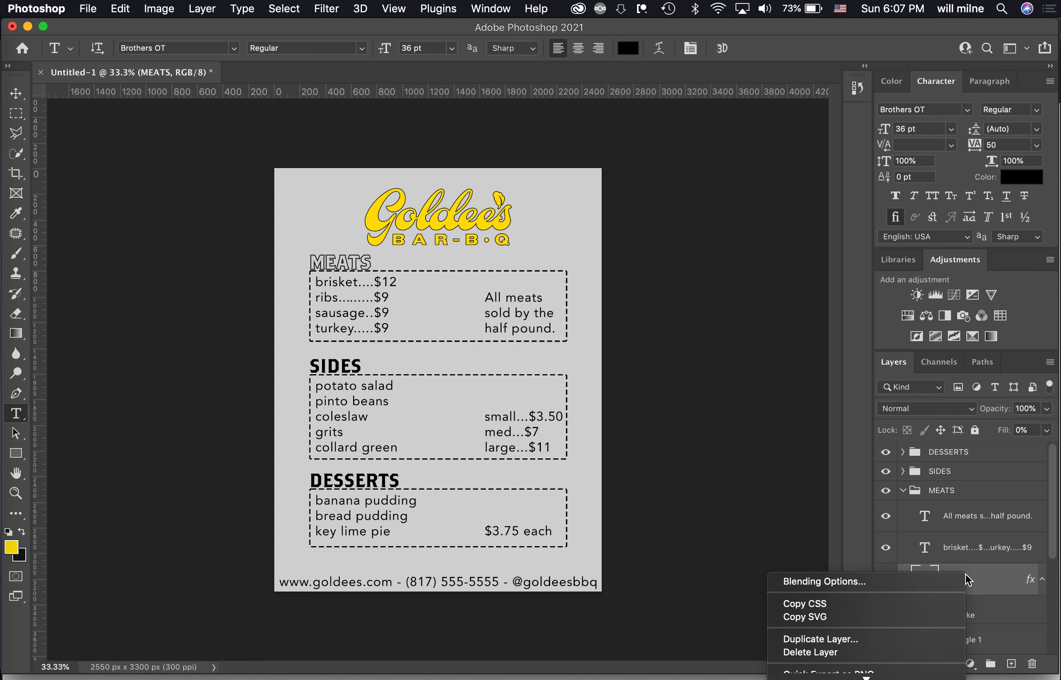
pyautogui.scroll(-4, 876, 653)
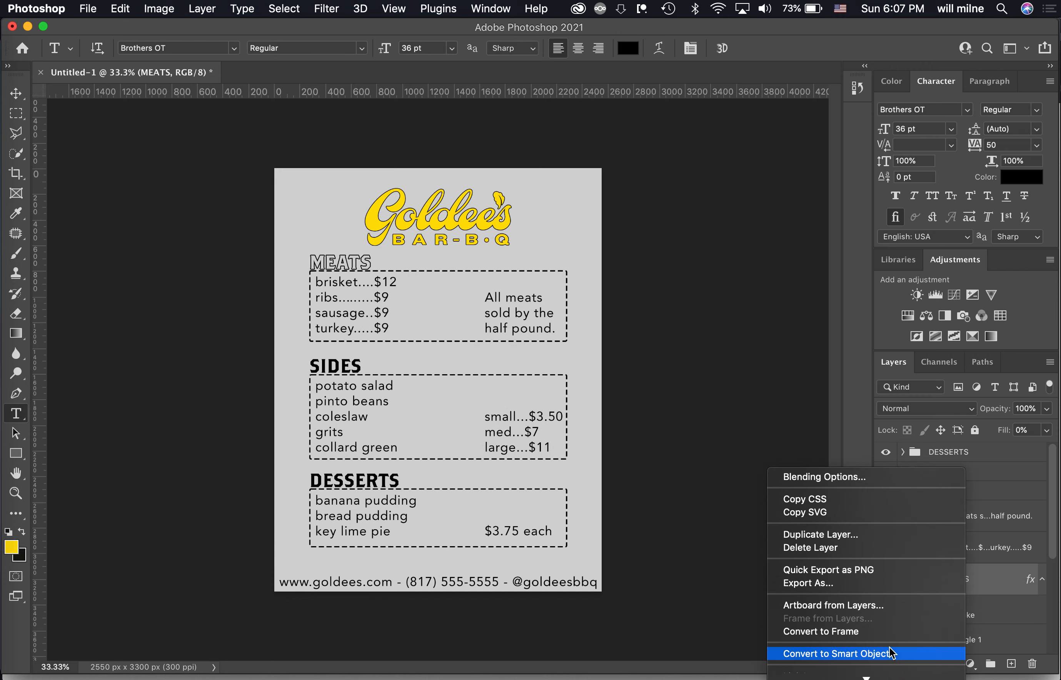
pyautogui.scroll(-8, 887, 667)
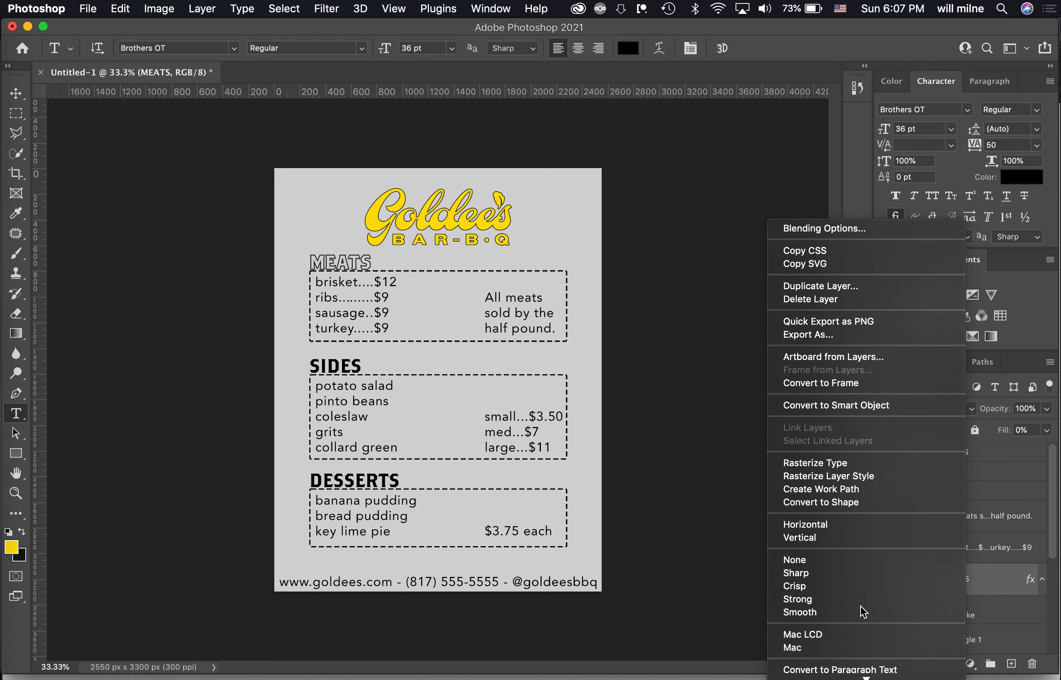
pyautogui.scroll(-4, 887, 667)
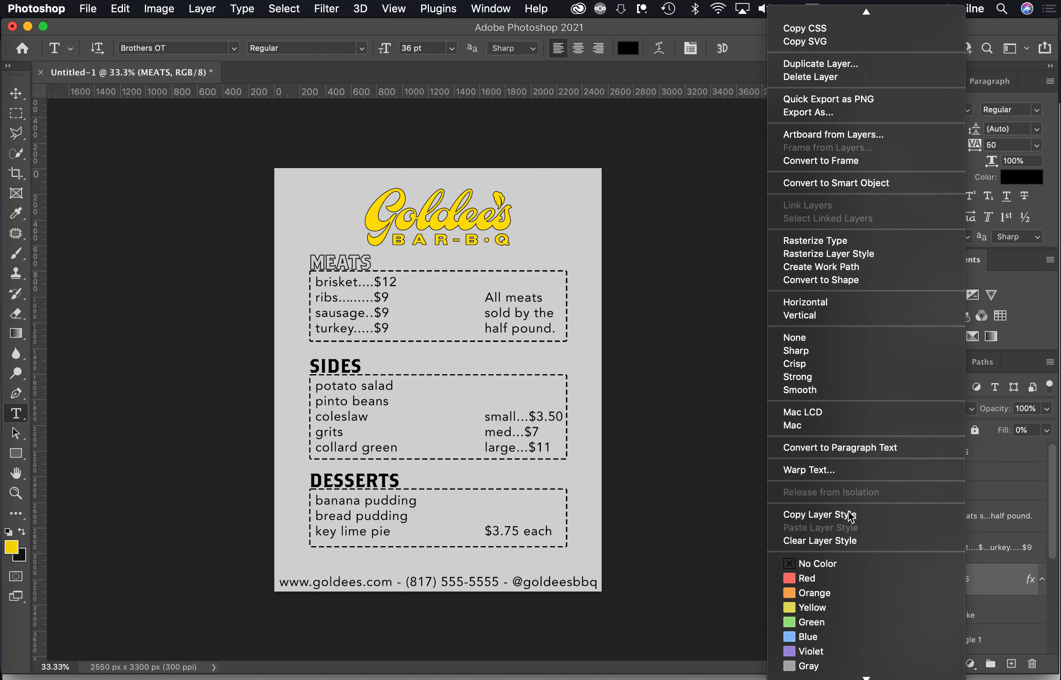
pyautogui.click(905, 512)
pyautogui.click(903, 490)
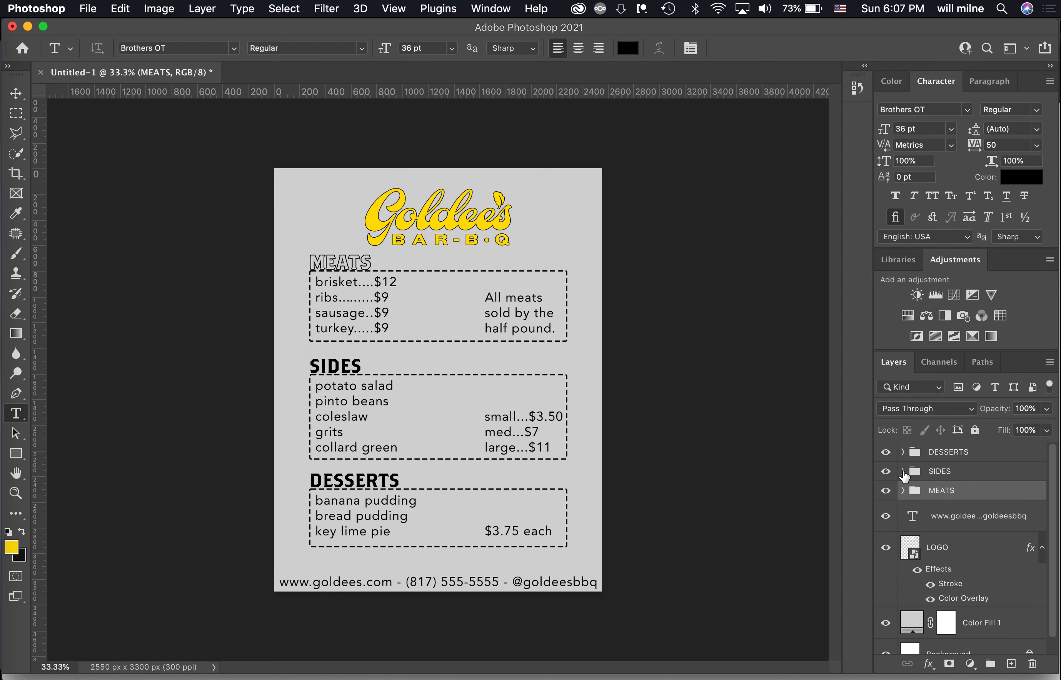
# Paste the copied layer style onto the SIDES heading text layer and collapse the SIDES group.
pyautogui.click(903, 472)
pyautogui.click(955, 560)
pyautogui.rightClick(954, 561)
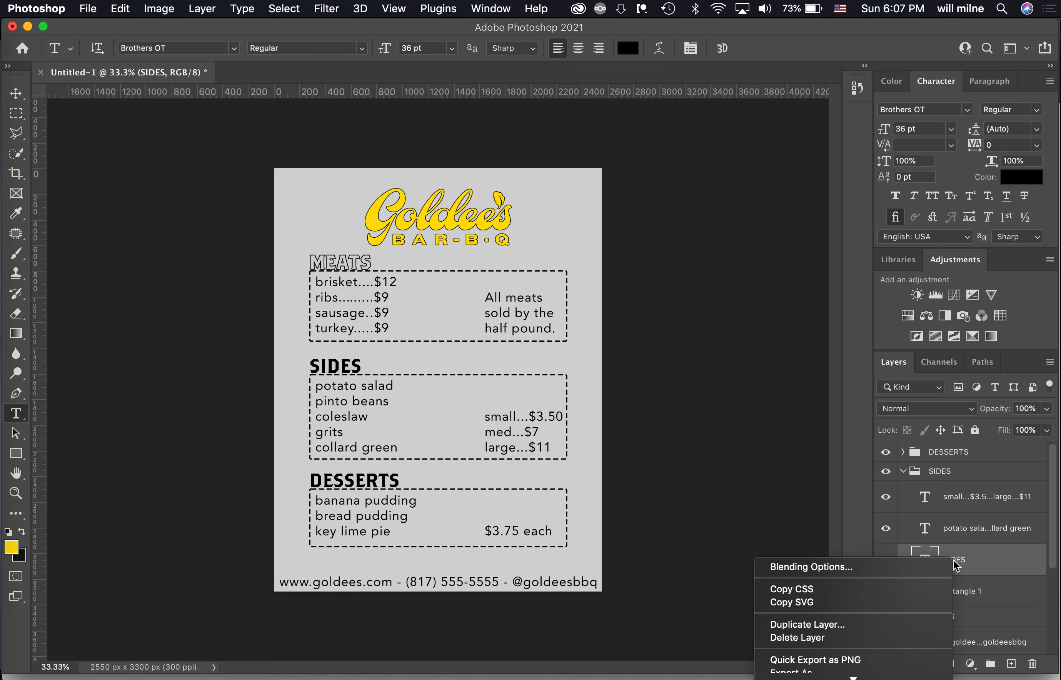
pyautogui.scroll(-10, 831, 416)
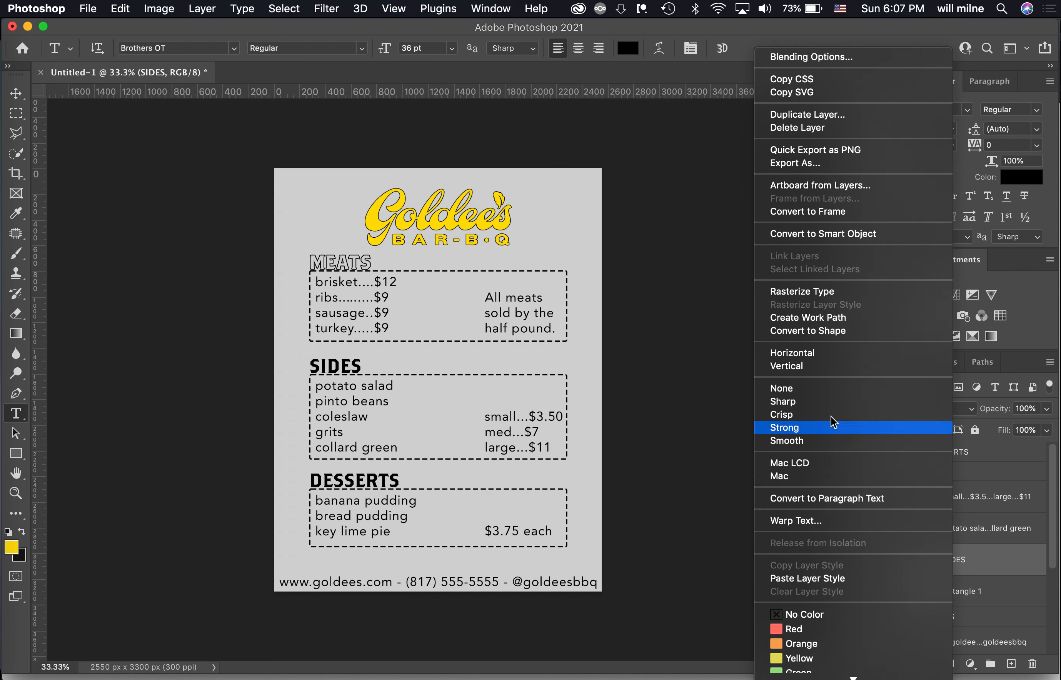
pyautogui.click(832, 579)
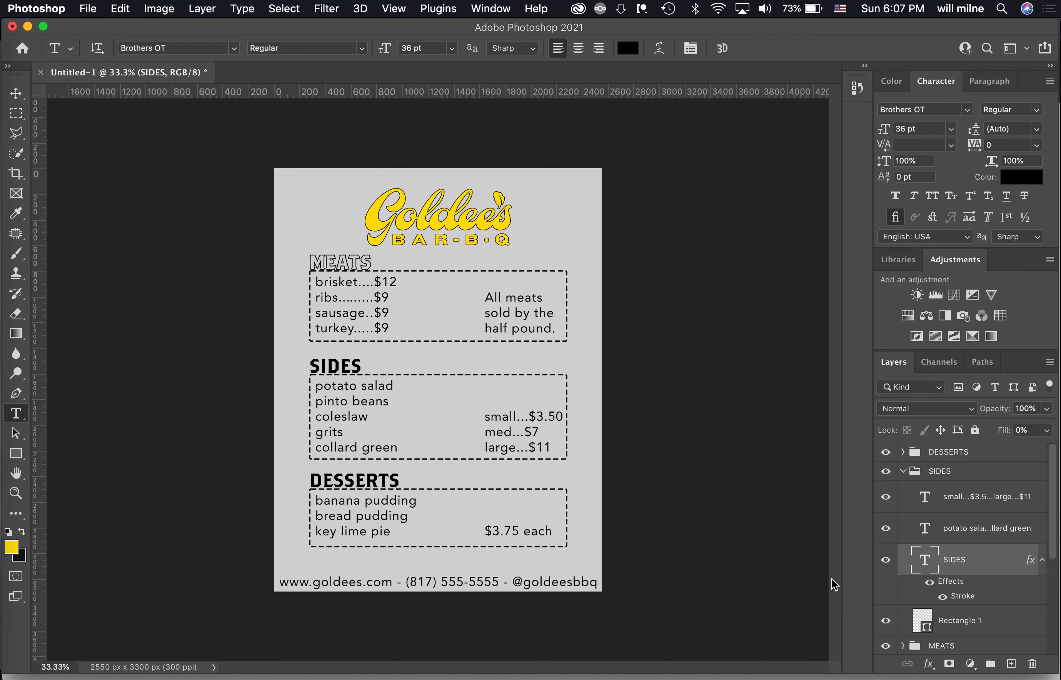
pyautogui.click(904, 471)
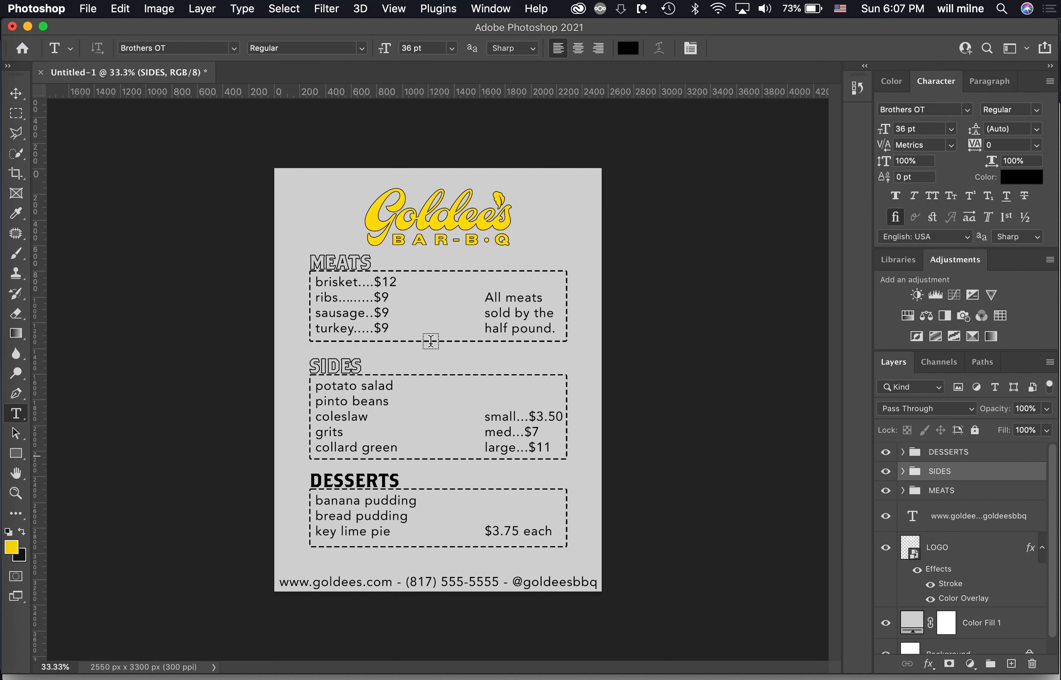
# Set the tracking of the SIDES heading text to 50.
pyautogui.doubleClick(337, 364)
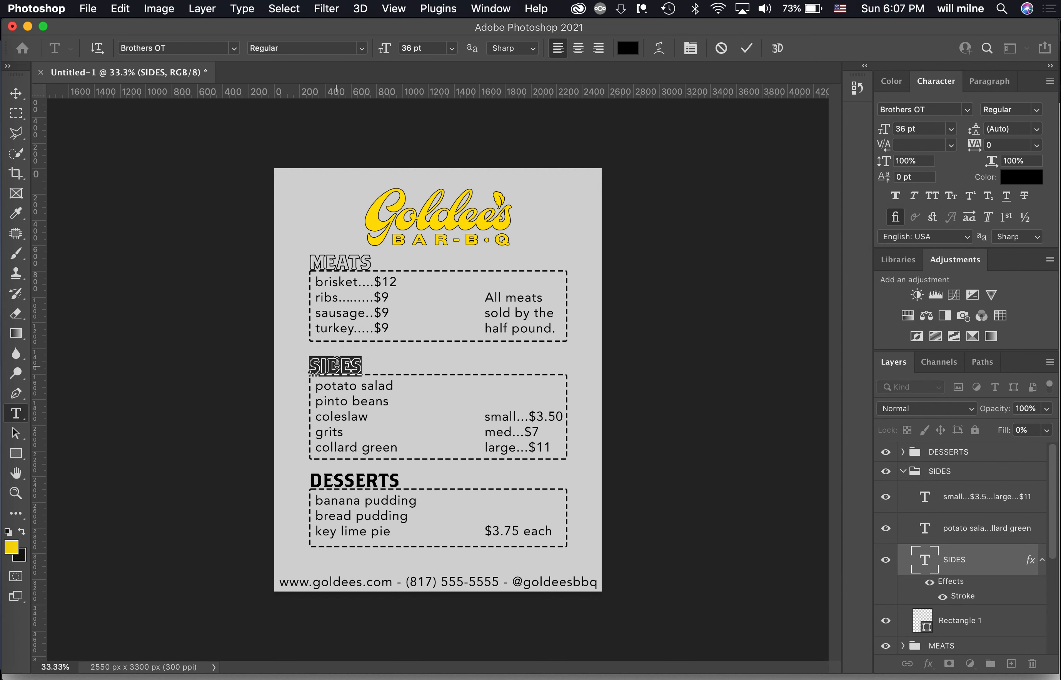
pyautogui.click(1037, 145)
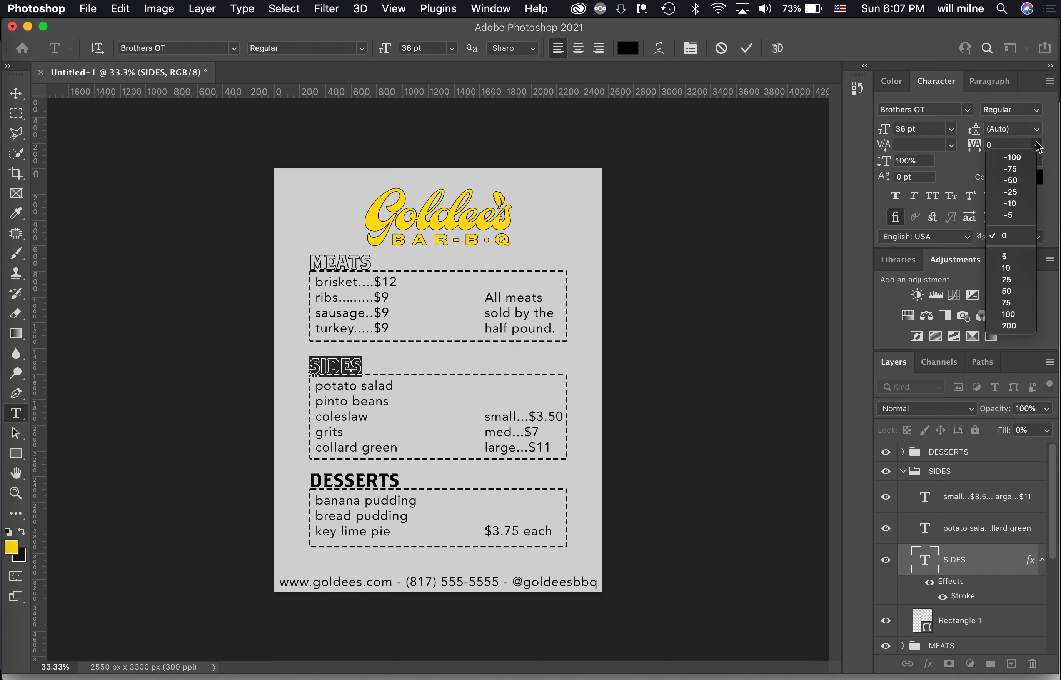
pyautogui.click(1007, 291)
# Tighten the kerning between the last letters of the SIDES heading, ending with a -20 gap, and collapse the SIDES group.
pyautogui.click(354, 366)
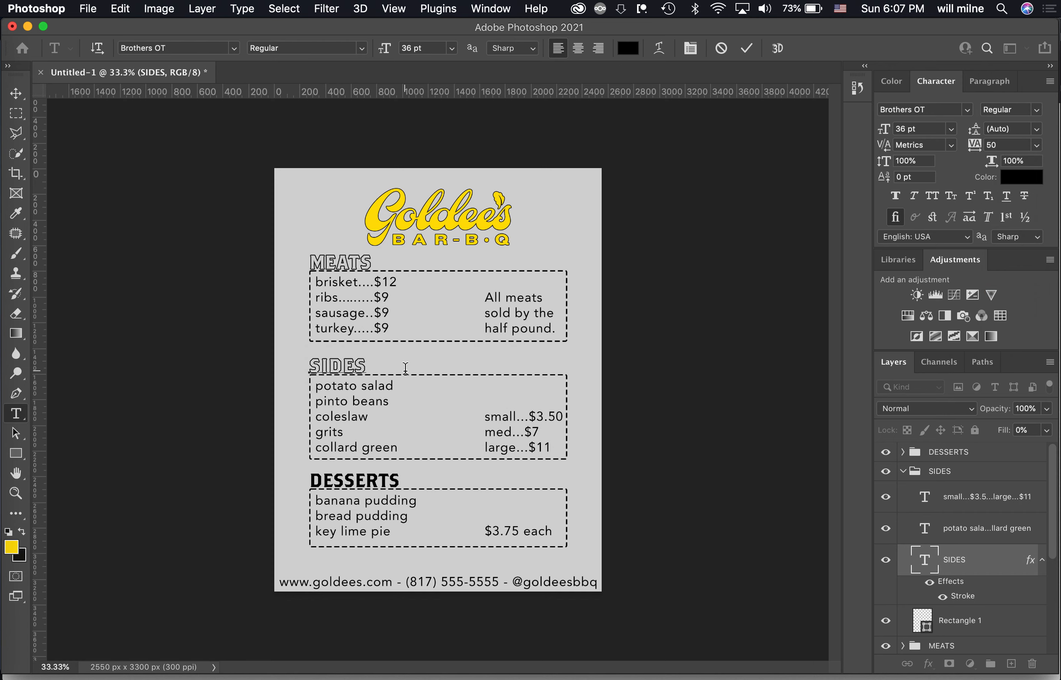
pyautogui.hotkey('alt', 'Left')
pyautogui.hotkey('alt', 'Left')
pyautogui.press('Left')
pyautogui.hotkey('alt', 'Left')
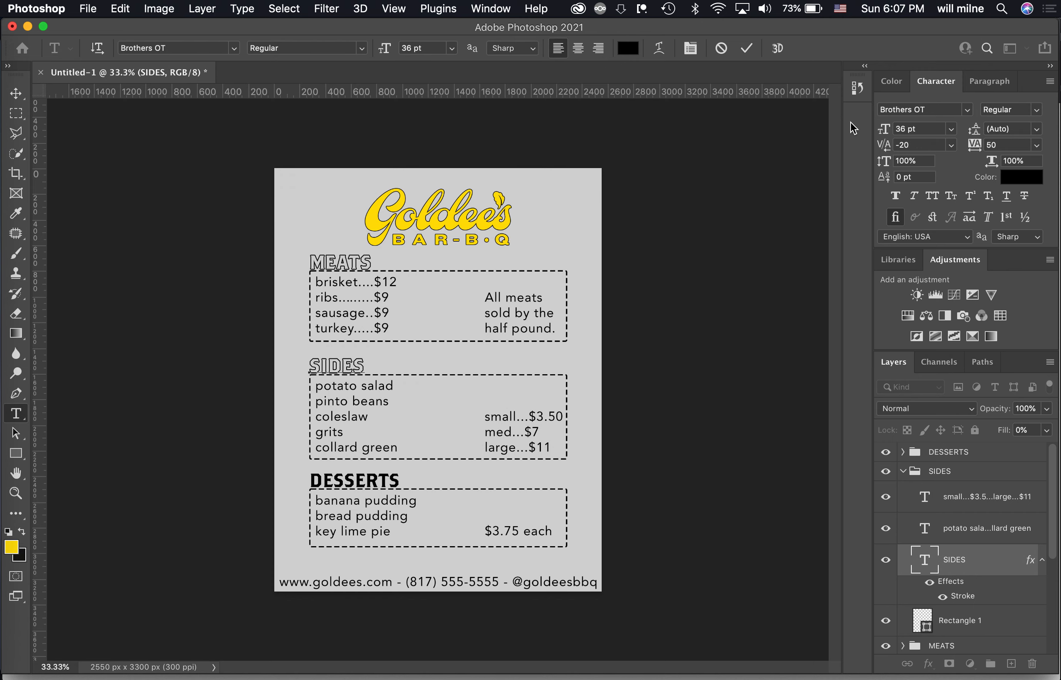
pyautogui.click(747, 48)
pyautogui.click(903, 472)
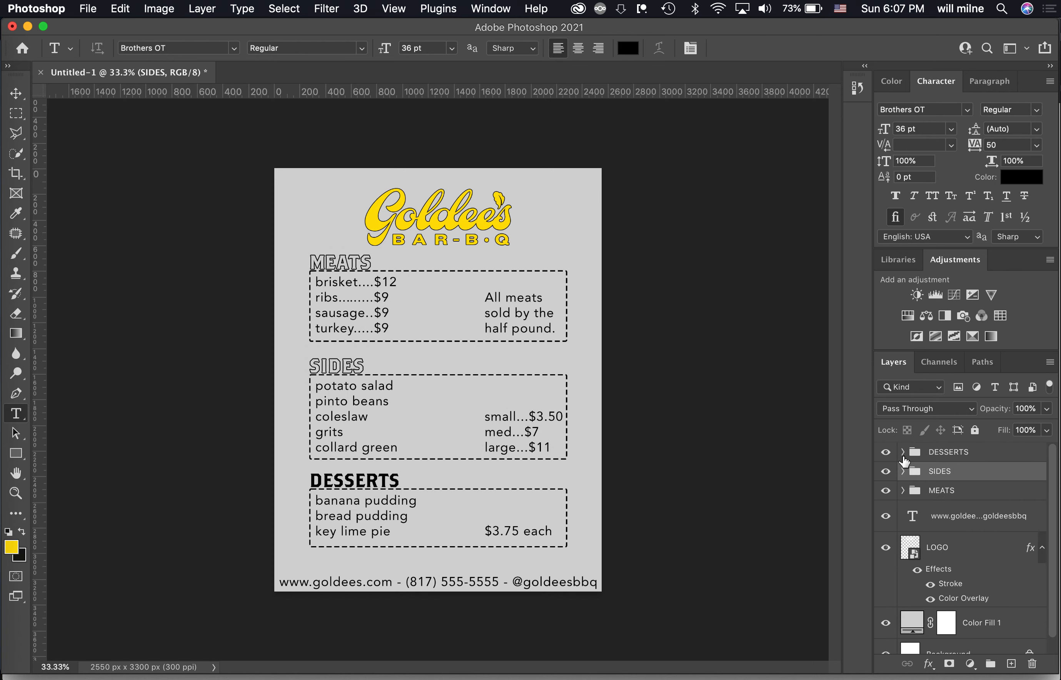
# Paste the copied layer style onto the DESSERTS heading text layer inside the DESSERTS group.
pyautogui.click(904, 452)
pyautogui.click(958, 541)
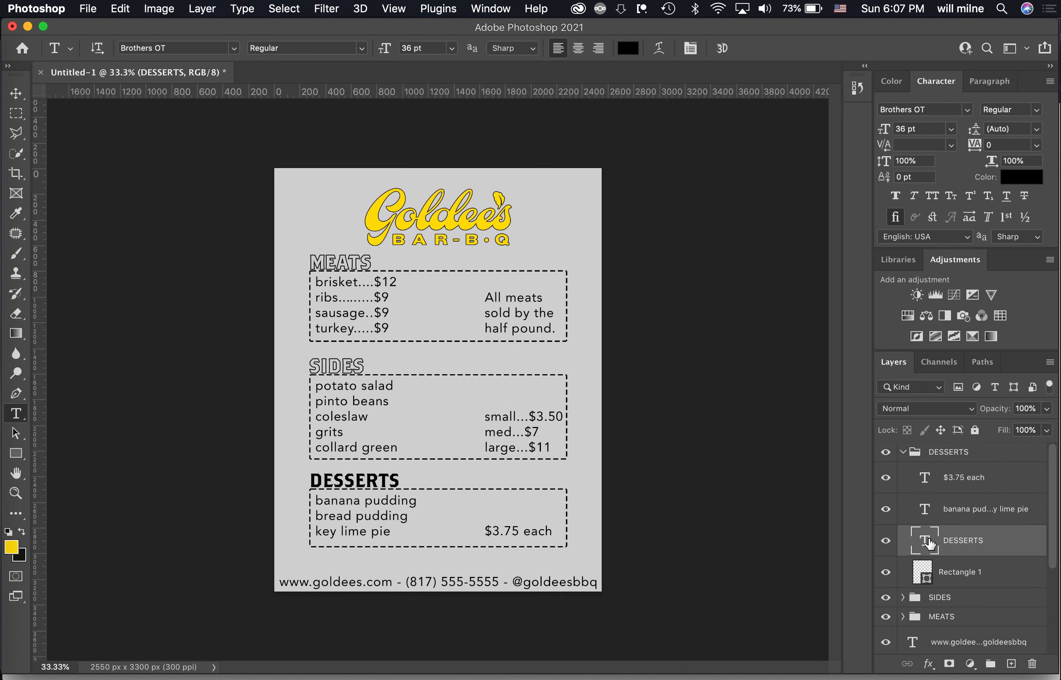
pyautogui.rightClick(958, 539)
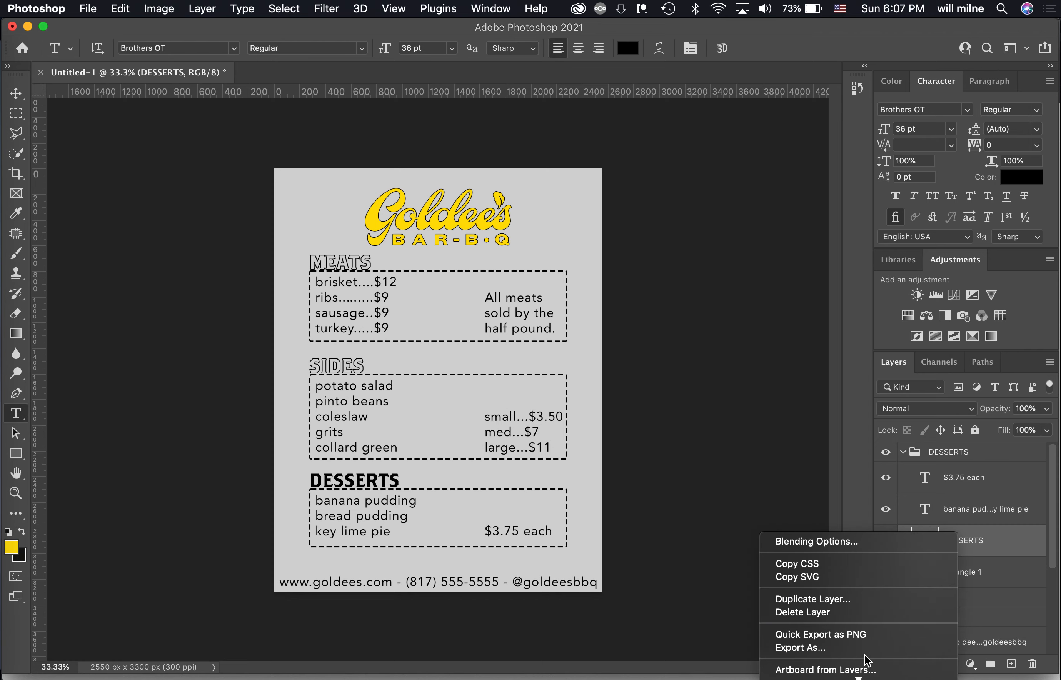
pyautogui.scroll(-10, 865, 620)
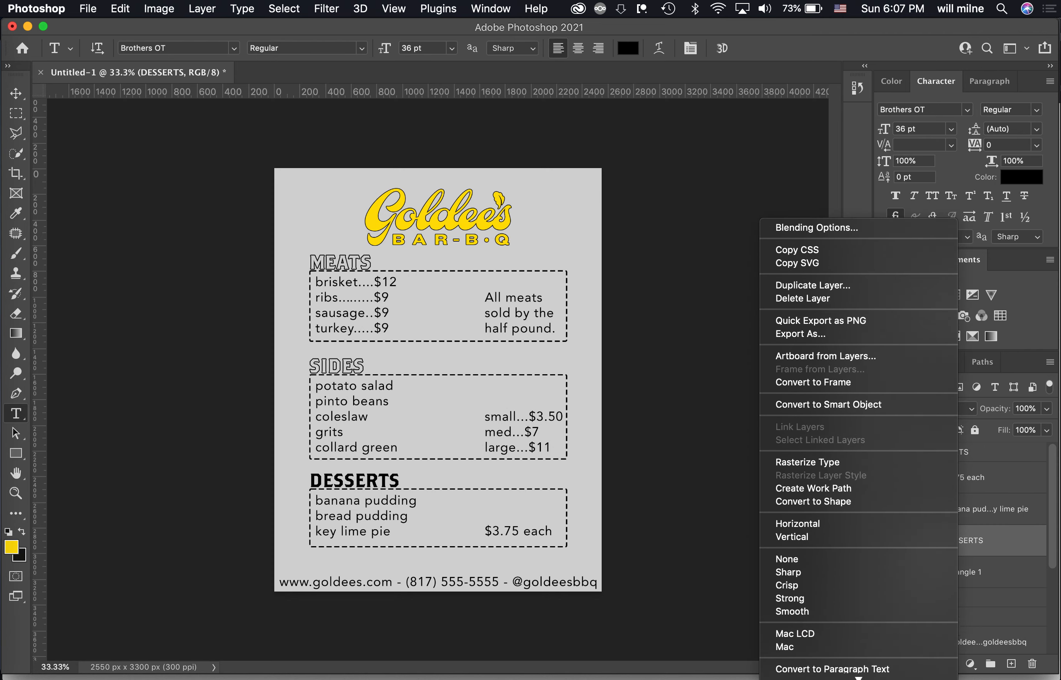
pyautogui.scroll(-3, 838, 624)
pyautogui.click(838, 576)
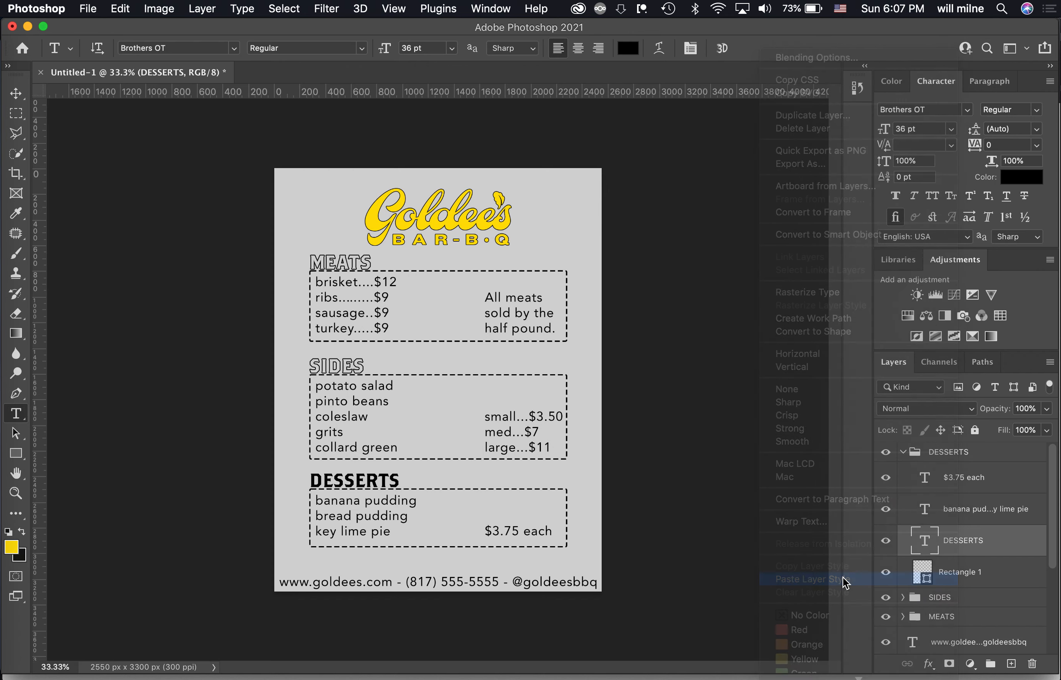
# Set the tracking of the DESSERTS heading text to 50.
pyautogui.doubleClick(355, 481)
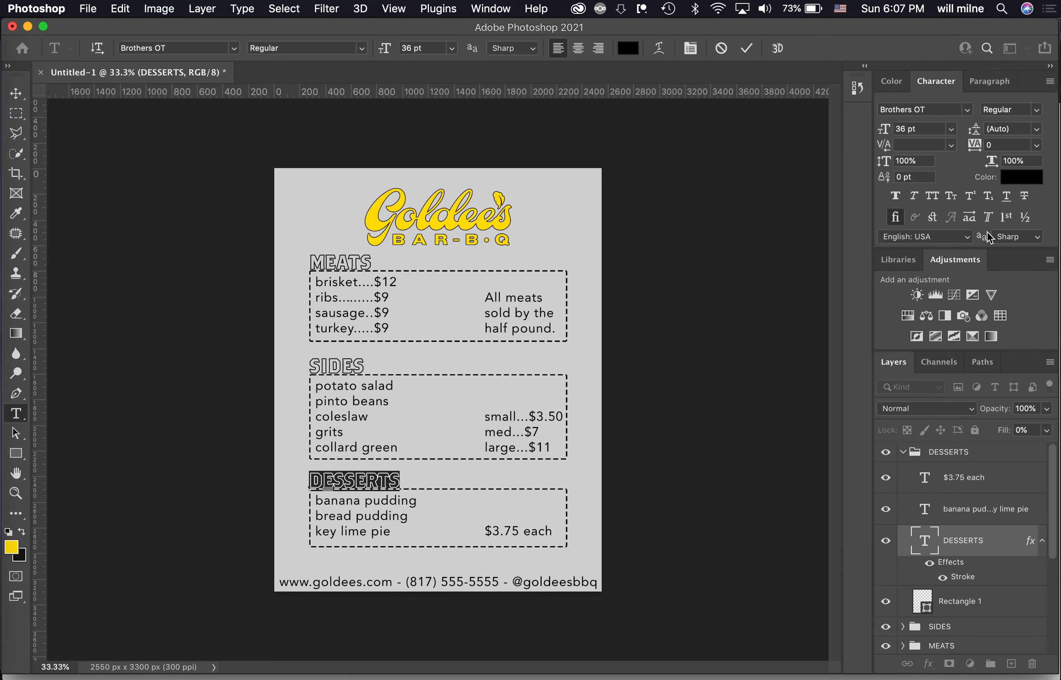
pyautogui.click(1036, 145)
pyautogui.click(1007, 291)
# Fine-tune the kerning between the letters of the DESSERTS heading, ending with a gap of 20, and collapse the DESSERTS group.
pyautogui.click(394, 478)
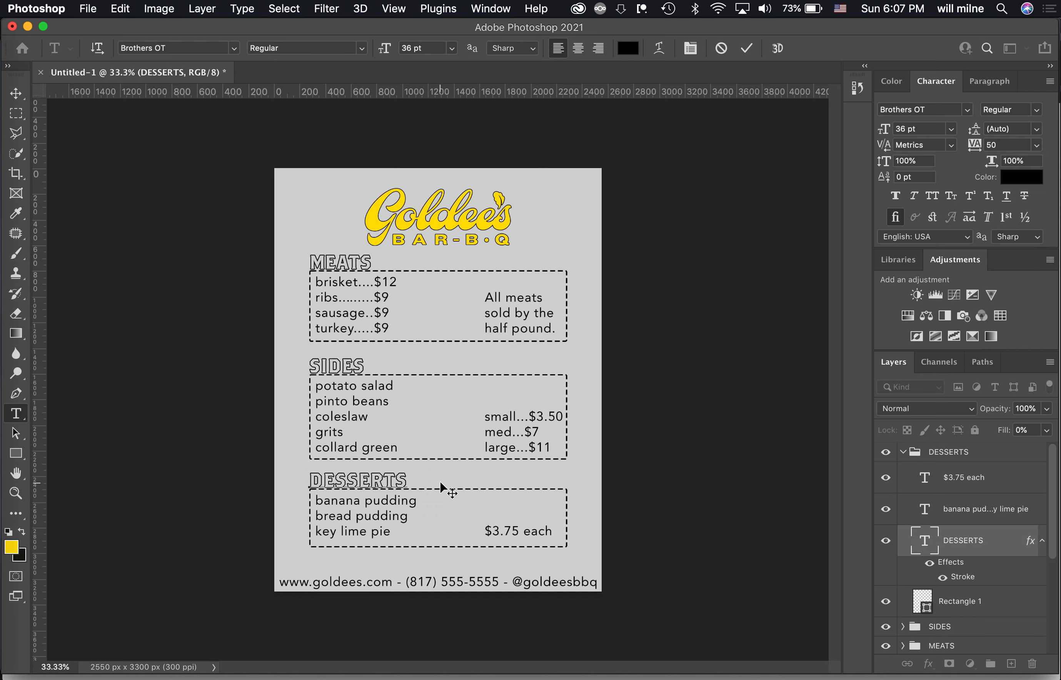
pyautogui.press('Left')
pyautogui.press('Left')
pyautogui.press('Left')
pyautogui.press('Left')
pyautogui.hotkey('alt', 'Left')
pyautogui.hotkey('alt', 'Right')
pyautogui.hotkey('alt', 'Right')
pyautogui.press('Right')
pyautogui.press('Right')
pyautogui.hotkey('alt', 'Left')
pyautogui.press('Right')
pyautogui.press('Right')
pyautogui.hotkey('alt', 'Right')
pyautogui.hotkey('alt', 'Right')
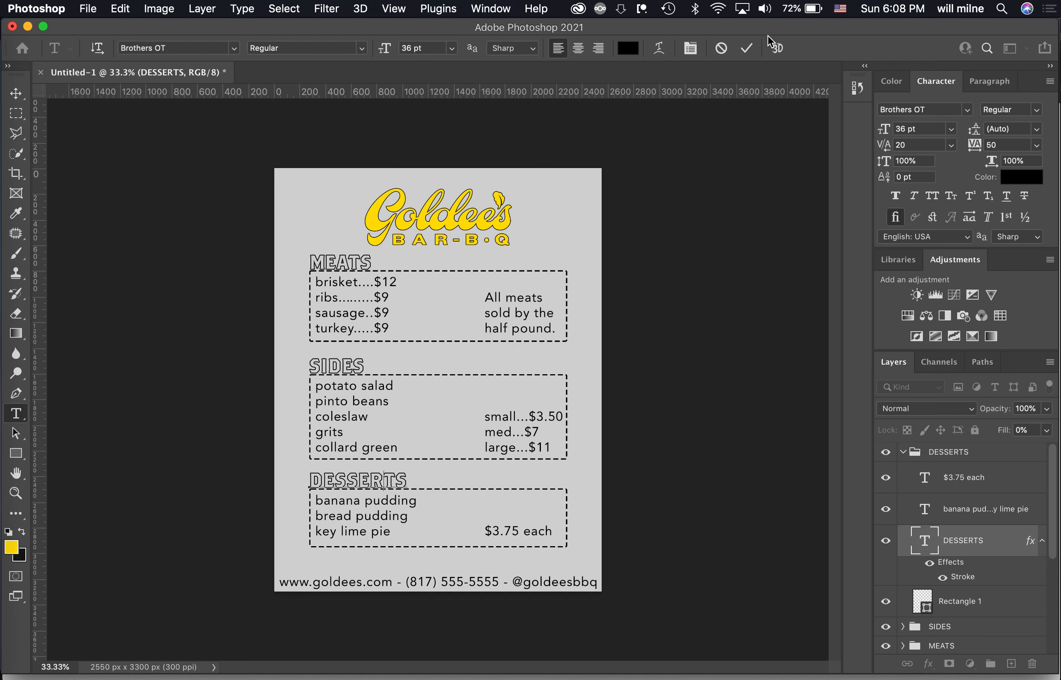
pyautogui.click(747, 48)
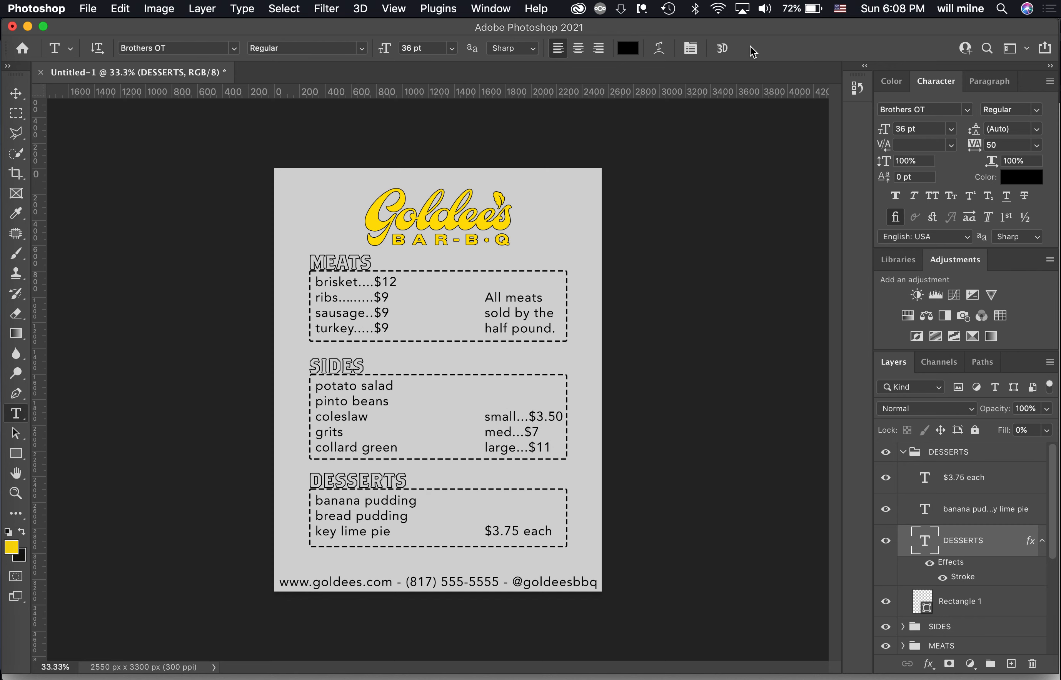
pyautogui.click(903, 452)
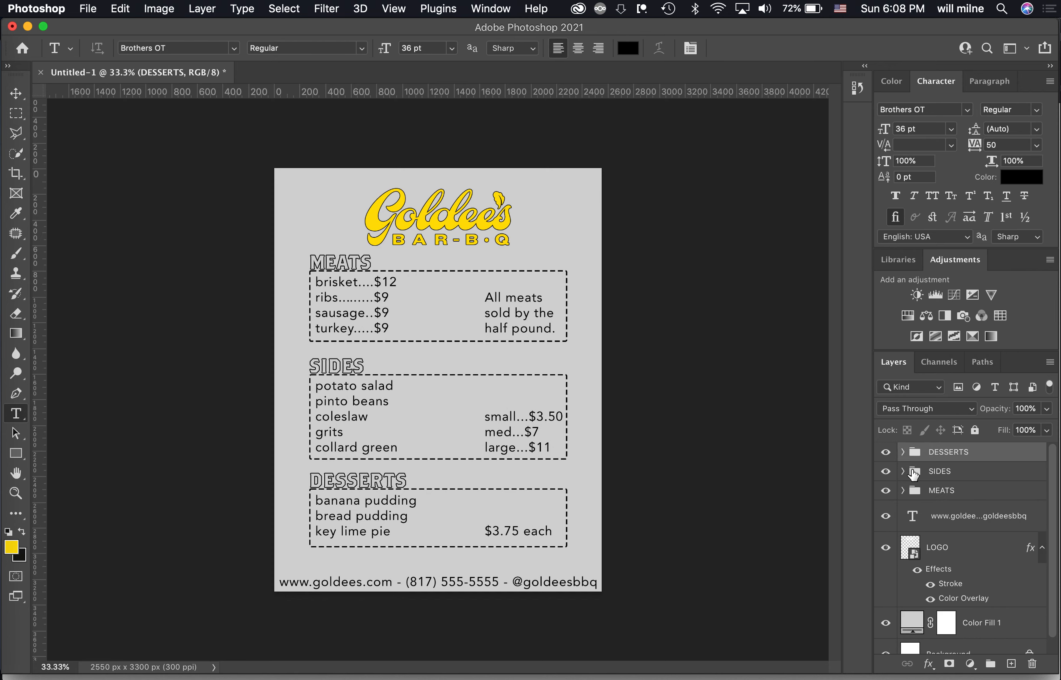
# Nudge the whole SIDES group slightly upward to even out the spacing between the menu sections.
pyautogui.click(940, 477)
pyautogui.press('v')
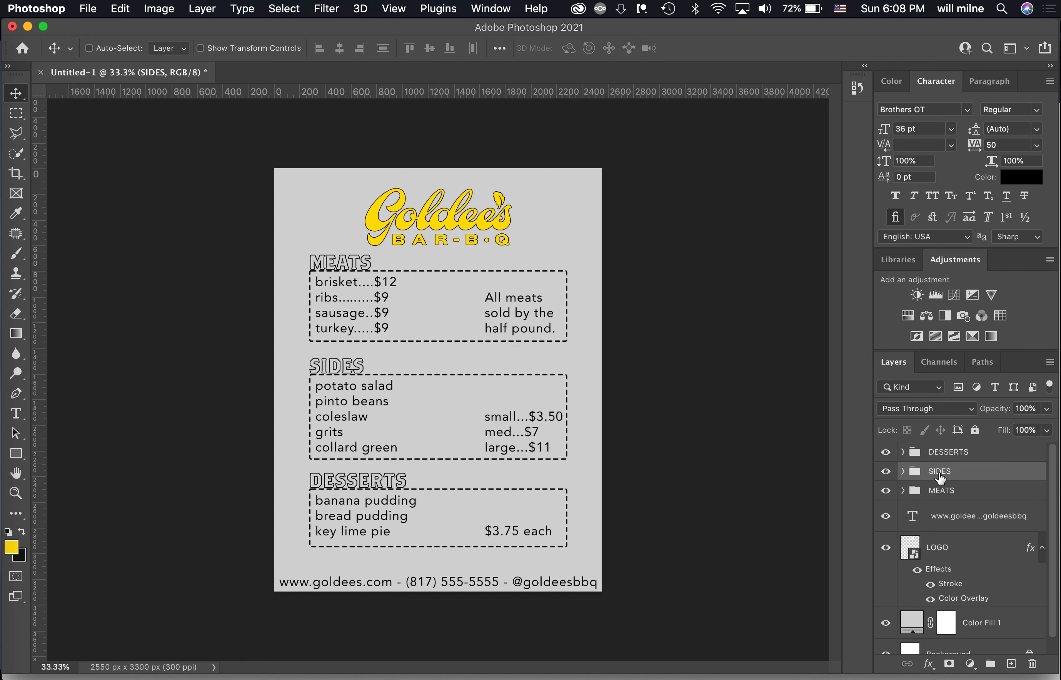
pyautogui.press('Up')
pyautogui.press('Up')
pyautogui.press('Up')
pyautogui.press('Up')
pyautogui.press('Up')
pyautogui.press('Up')
pyautogui.press('Up')
pyautogui.press('Up')
pyautogui.press('Up')
pyautogui.press('Up')
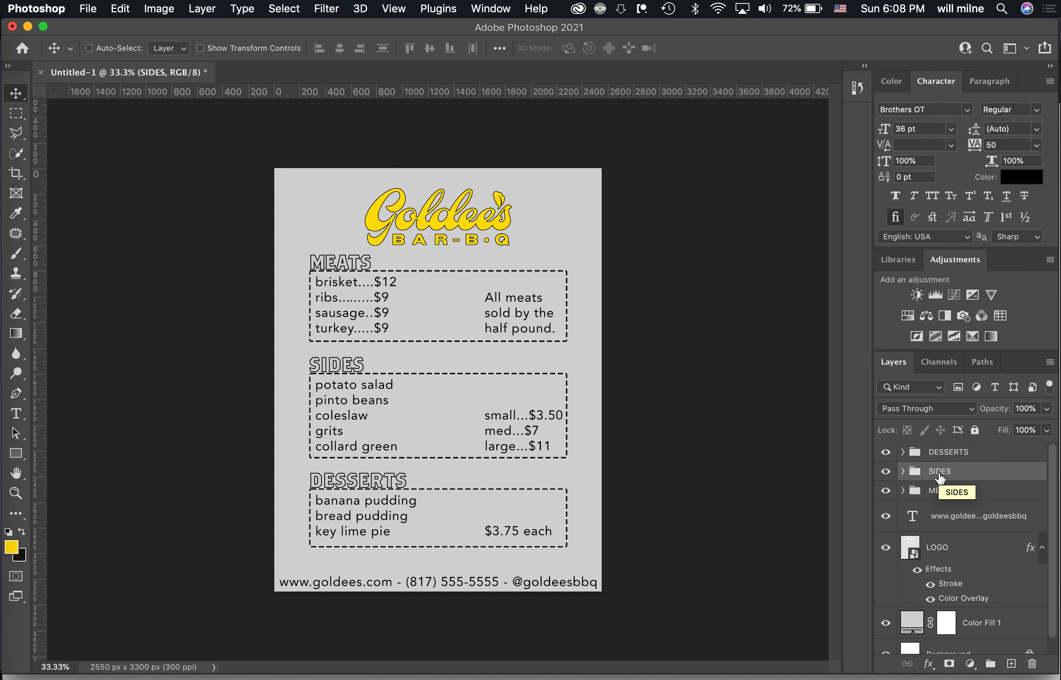
pyautogui.press('Up')
pyautogui.press('Up')
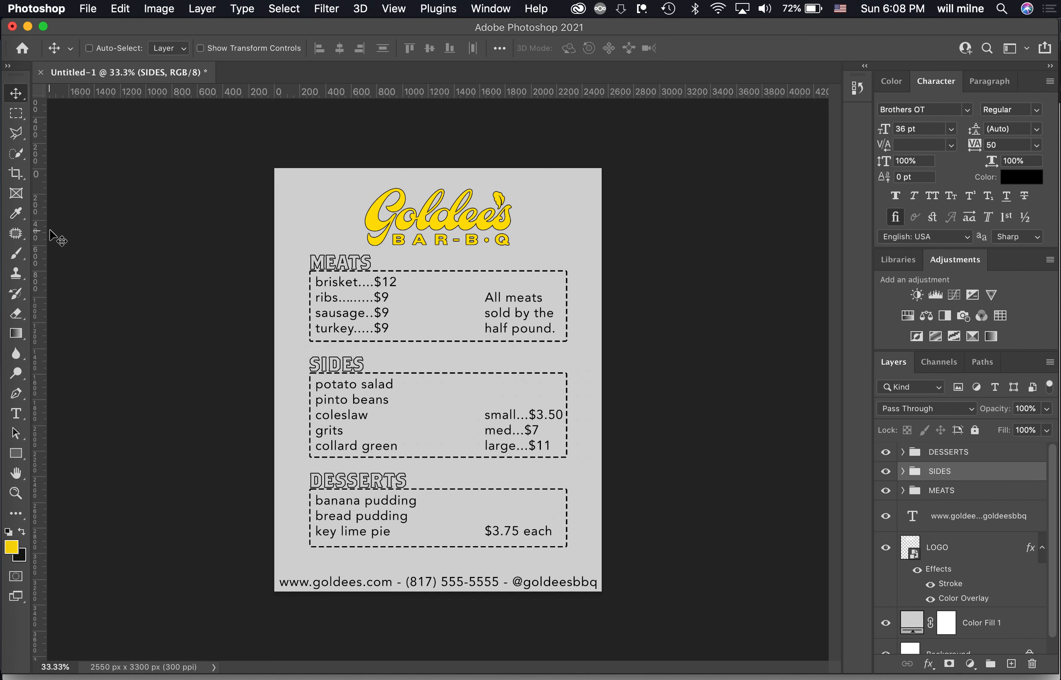
pyautogui.click(17, 193)
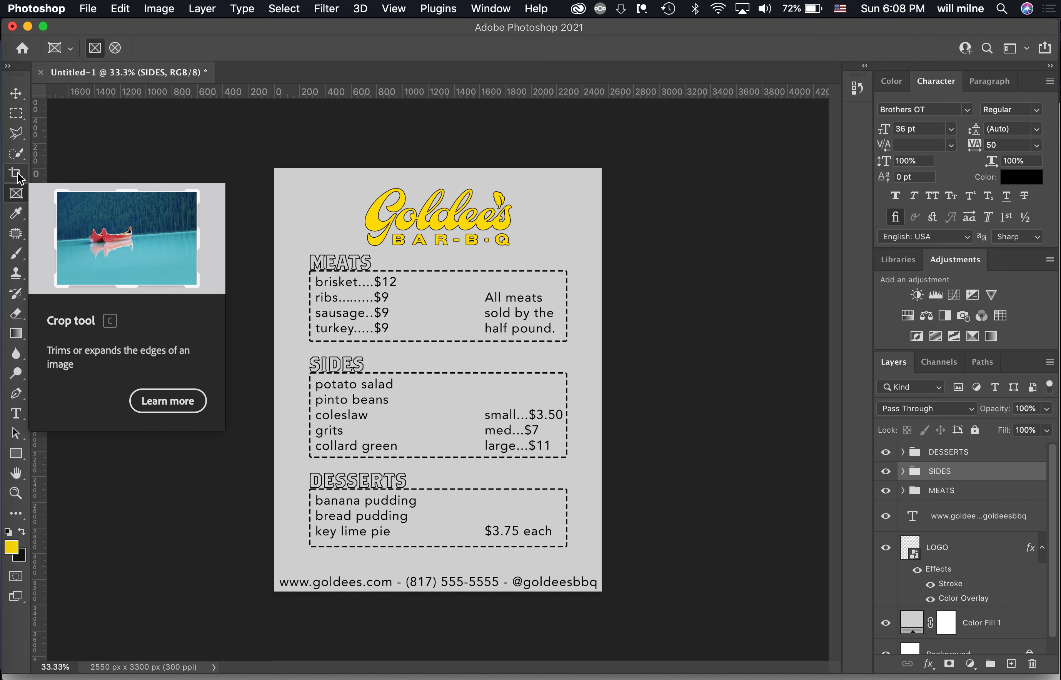
pyautogui.click(18, 178)
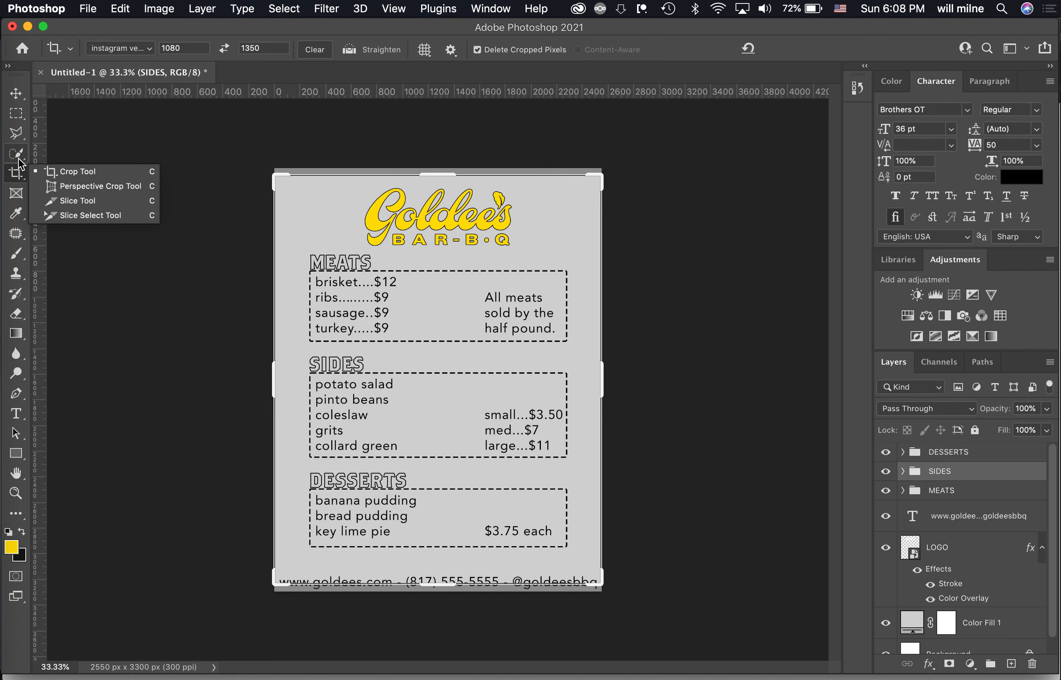
pyautogui.click(17, 94)
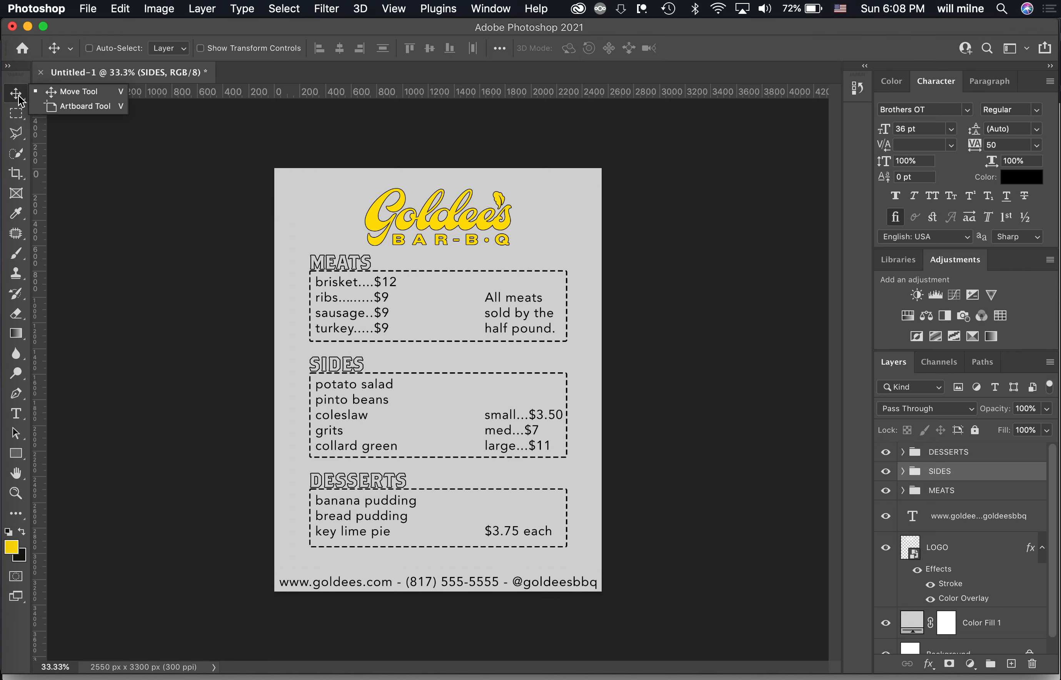
pyautogui.click(19, 476)
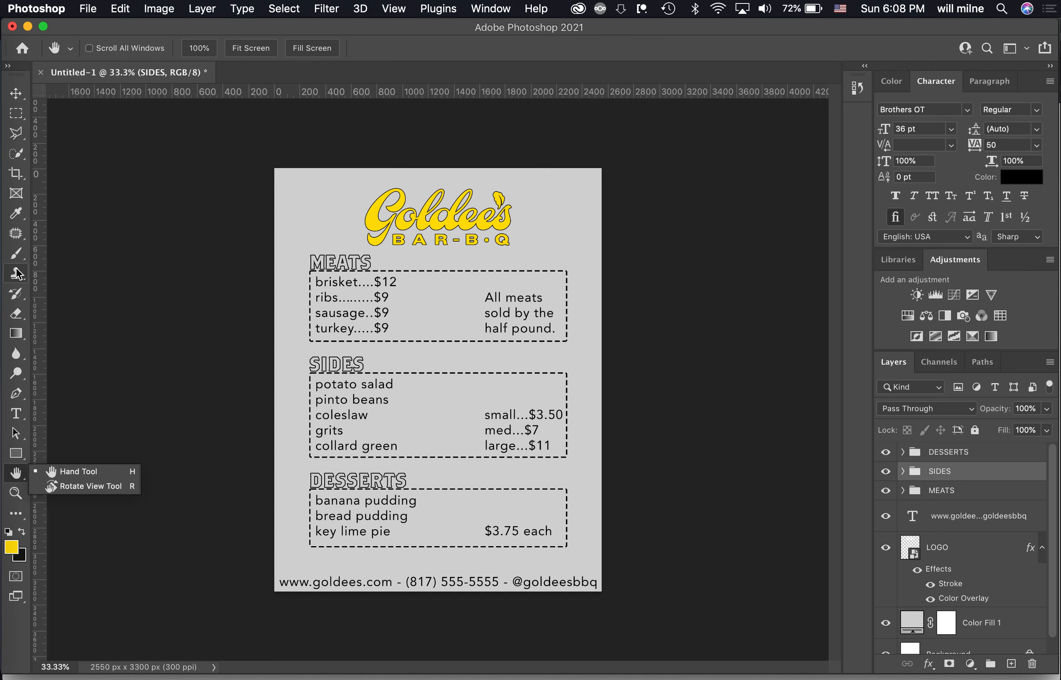
pyautogui.press('r')
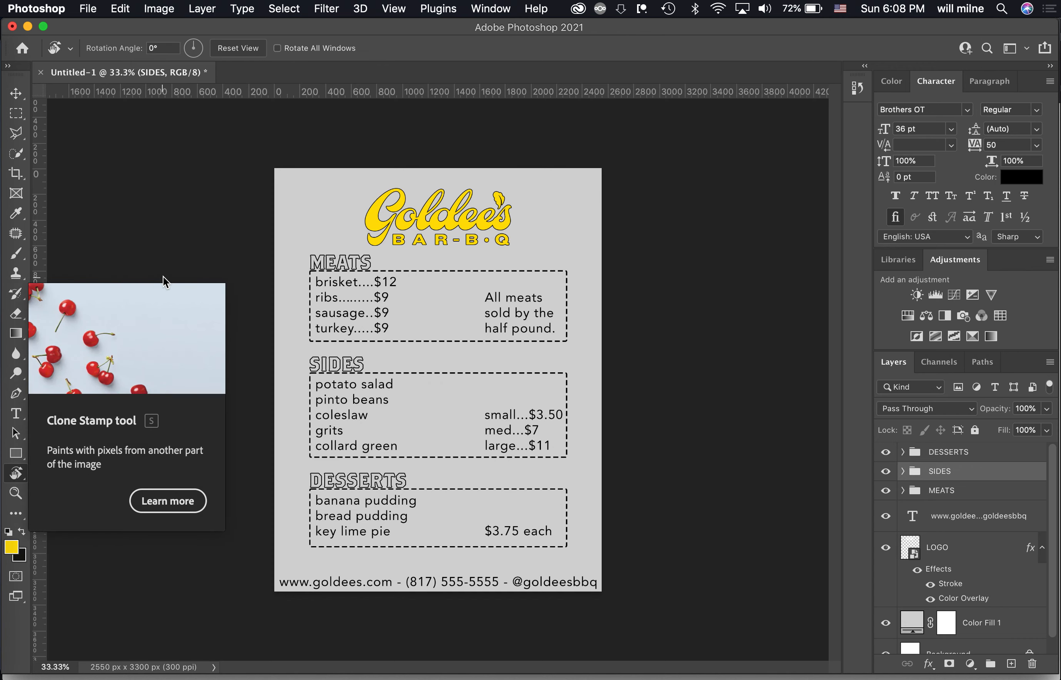
pyautogui.click(20, 477)
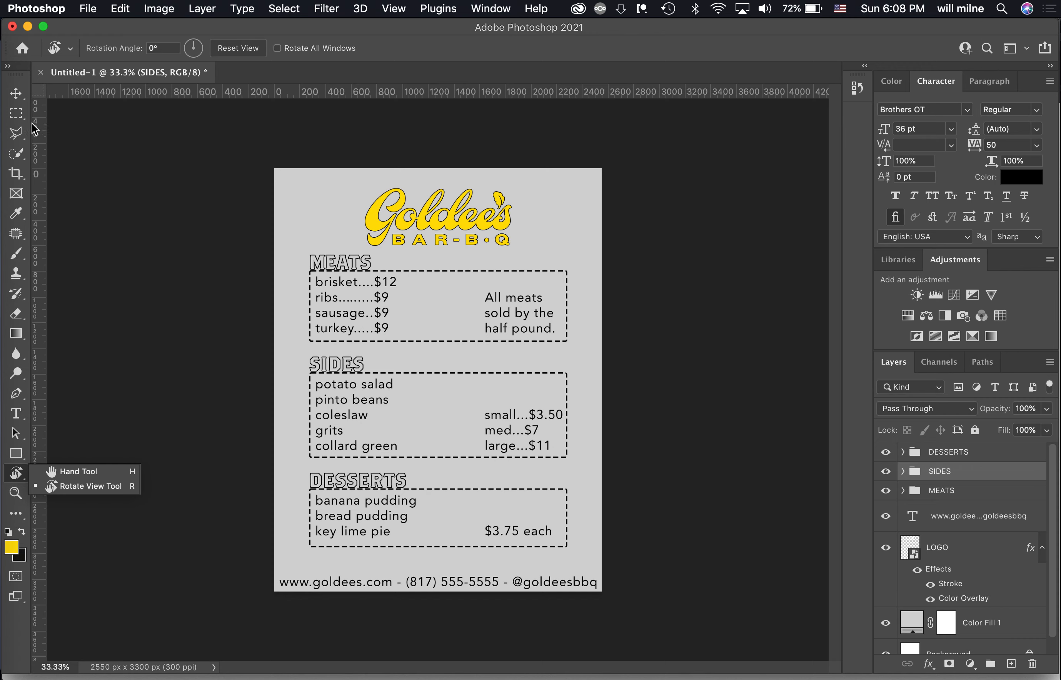
pyautogui.click(16, 151)
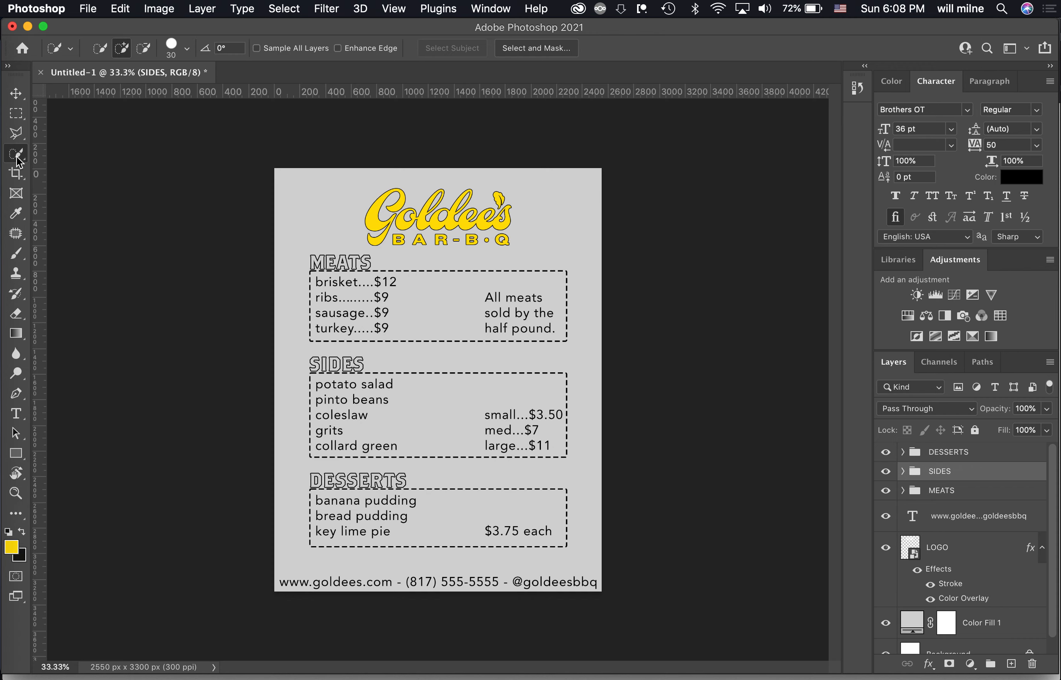
pyautogui.click(17, 117)
pyautogui.click(17, 117)
pyautogui.click(17, 134)
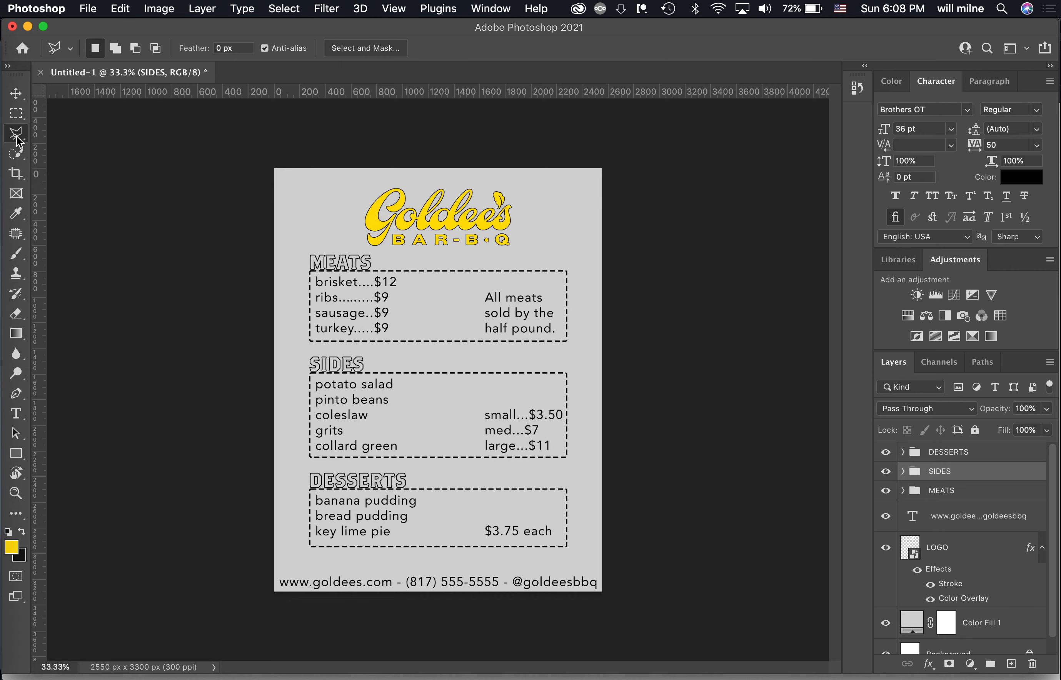
pyautogui.click(17, 156)
pyautogui.click(16, 174)
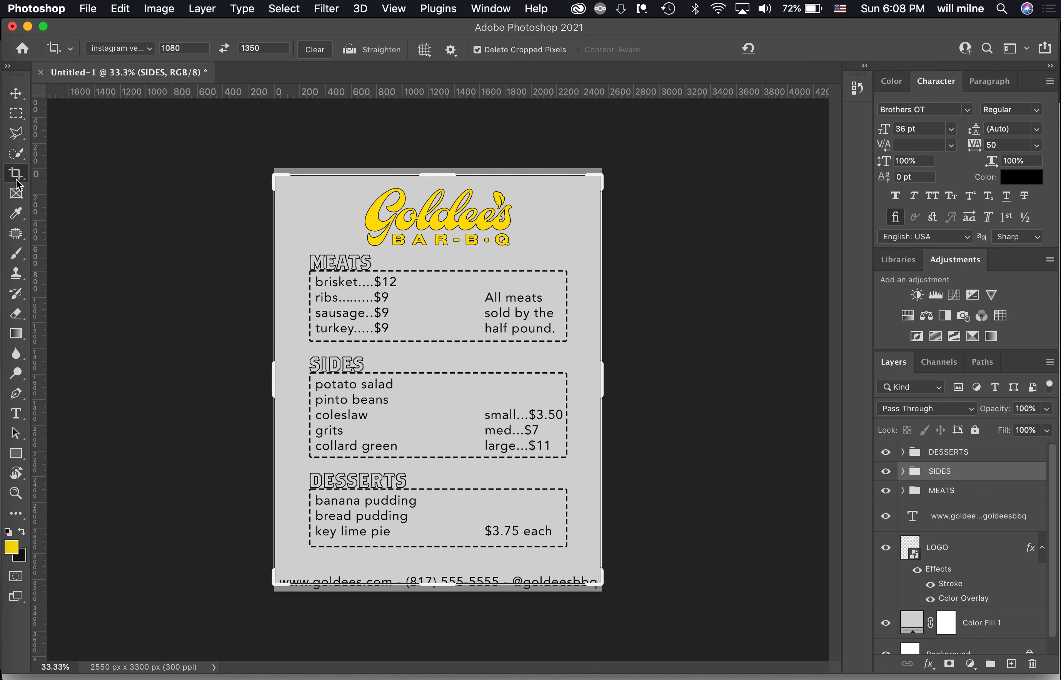
pyautogui.click(17, 195)
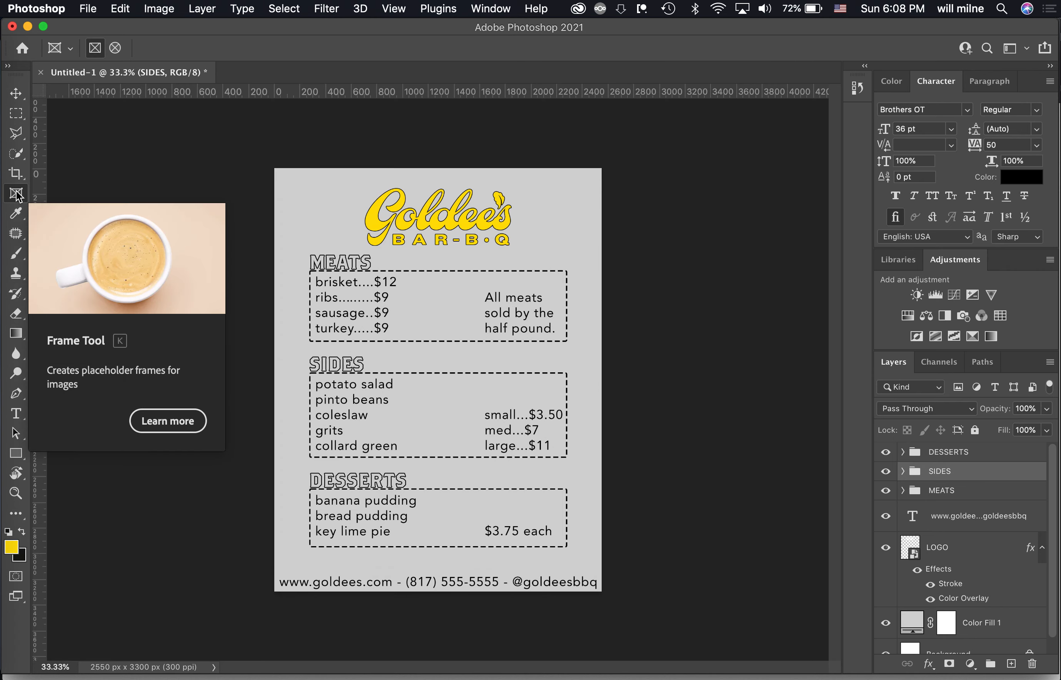
# Measure the vertical gap between the MEATS box's lower edge and the SIDES heading with the Ruler tool.
pyautogui.click(16, 214)
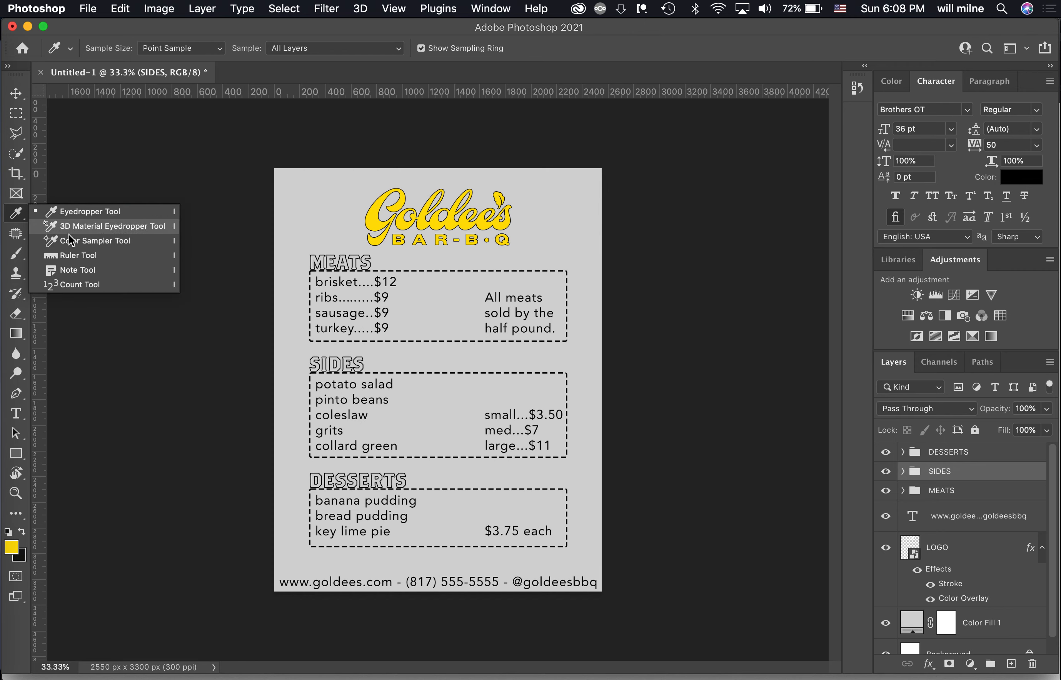
pyautogui.click(69, 255)
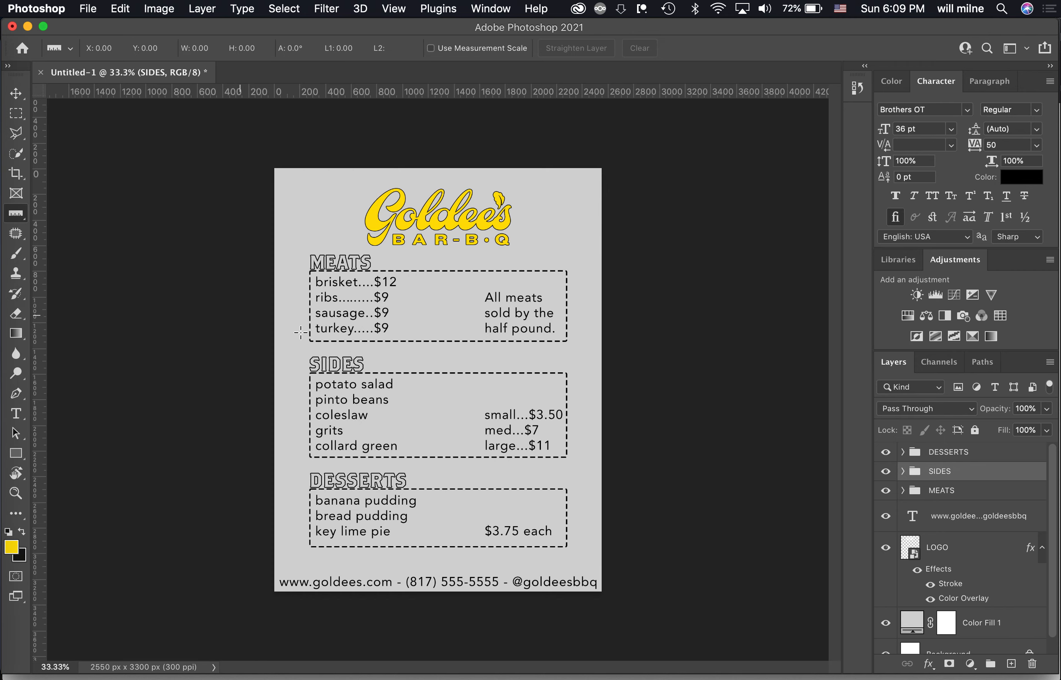
pyautogui.press('super+equal')
pyautogui.press('super+equal')
pyautogui.press('super+equal')
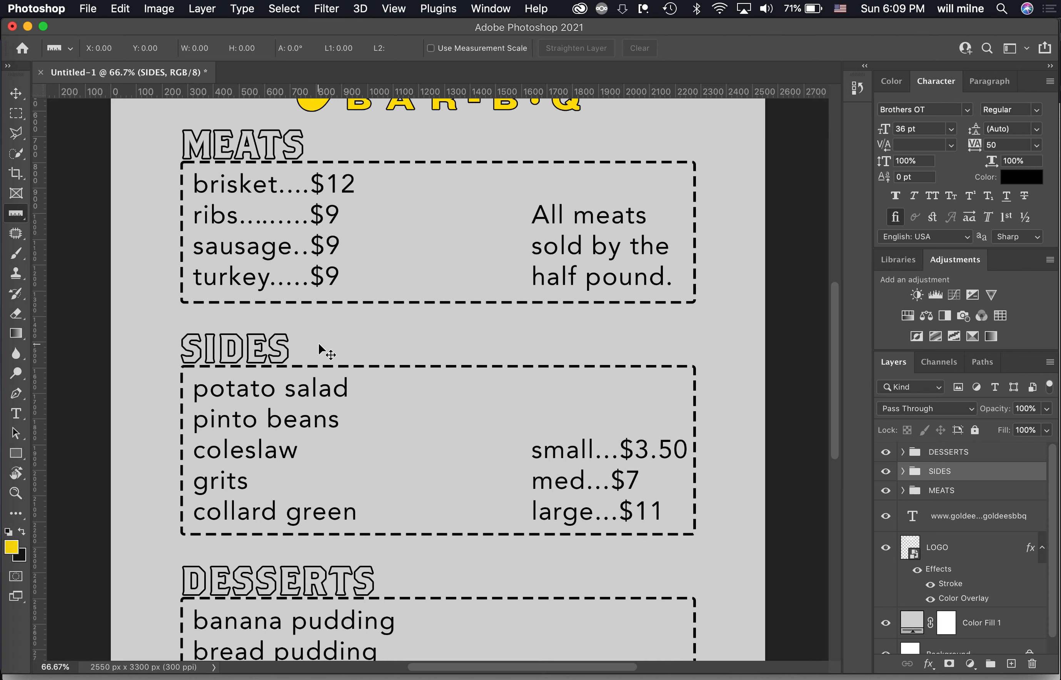
pyautogui.press('super+equal')
pyautogui.hscroll(-5, 314, 344)
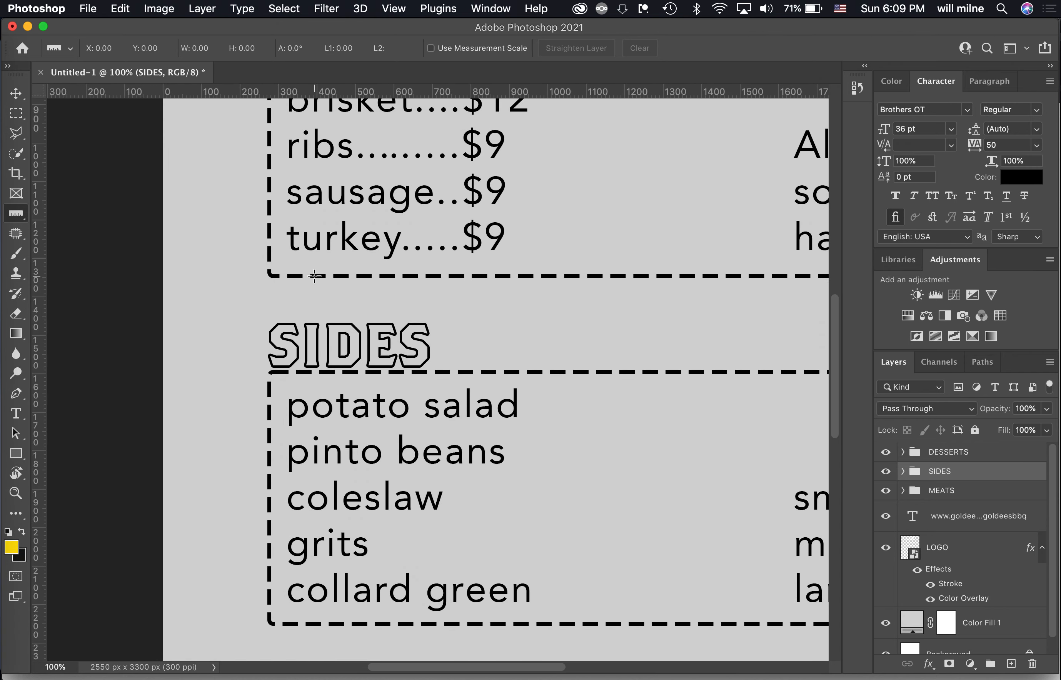
pyautogui.moveTo(299, 278); pyautogui.dragTo(300, 323)
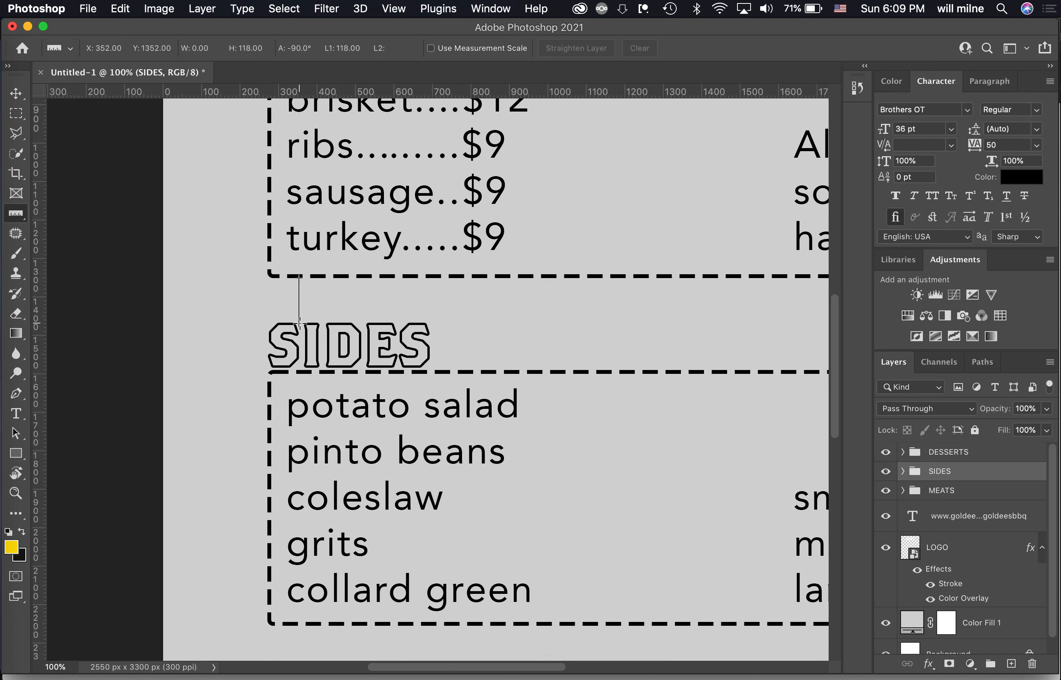
pyautogui.moveTo(300, 323); pyautogui.dragTo(300, 323)
# Measure the vertical gap between the SIDES box's lower edge and the DESSERTS heading, then return to the Move tool.
pyautogui.scroll(-6, 353, 306)
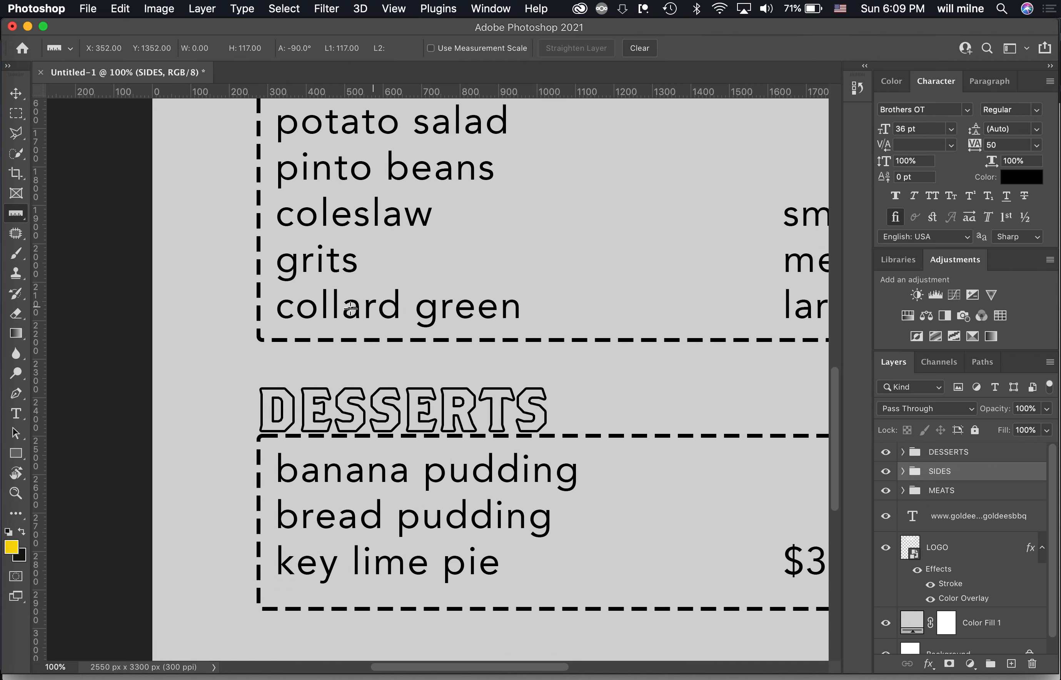
pyautogui.moveTo(308, 341); pyautogui.dragTo(308, 388)
pyautogui.press('v')
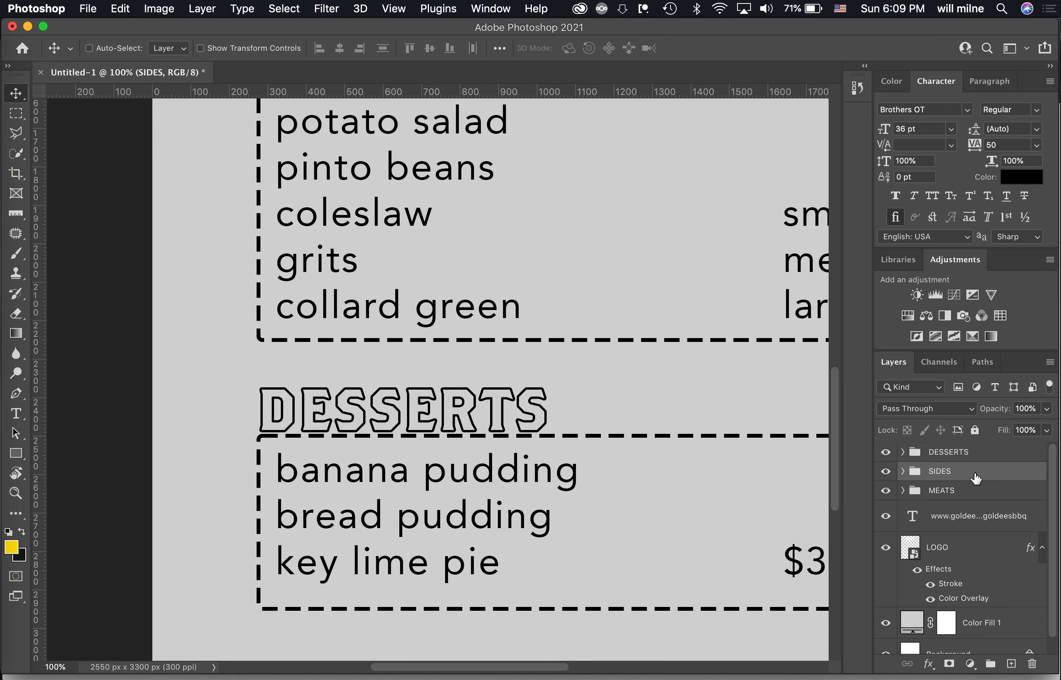
pyautogui.press('super+minus')
pyautogui.press('super+minus')
pyautogui.press('super+minus')
pyautogui.press('super+minus')
pyautogui.press('super+minus')
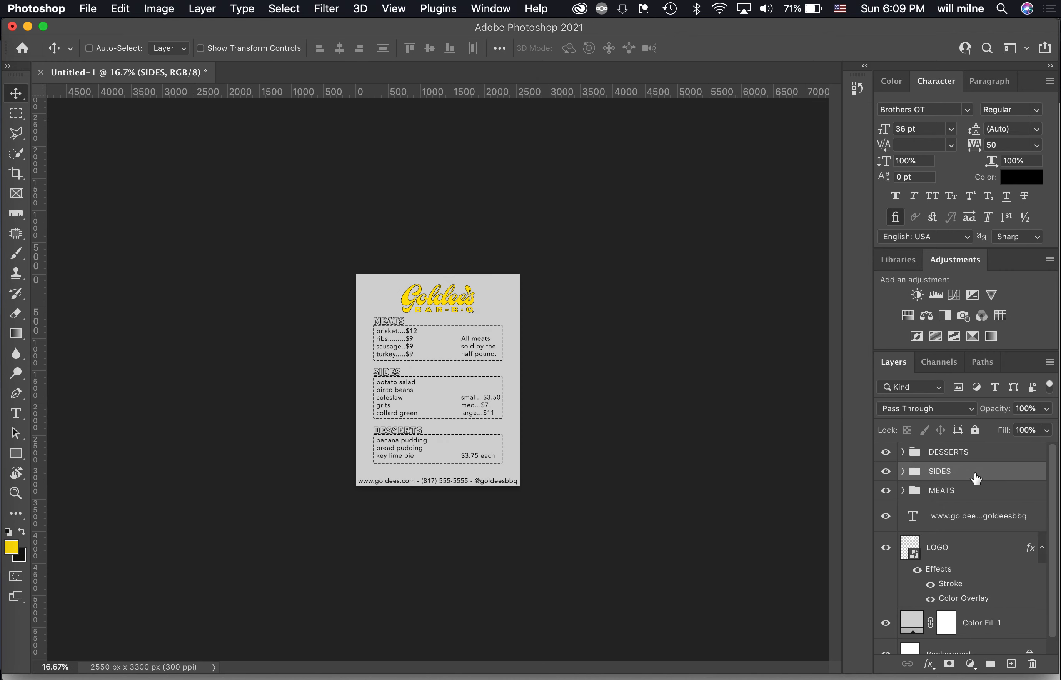
pyautogui.press('super+plus')
pyautogui.press('super+plus')
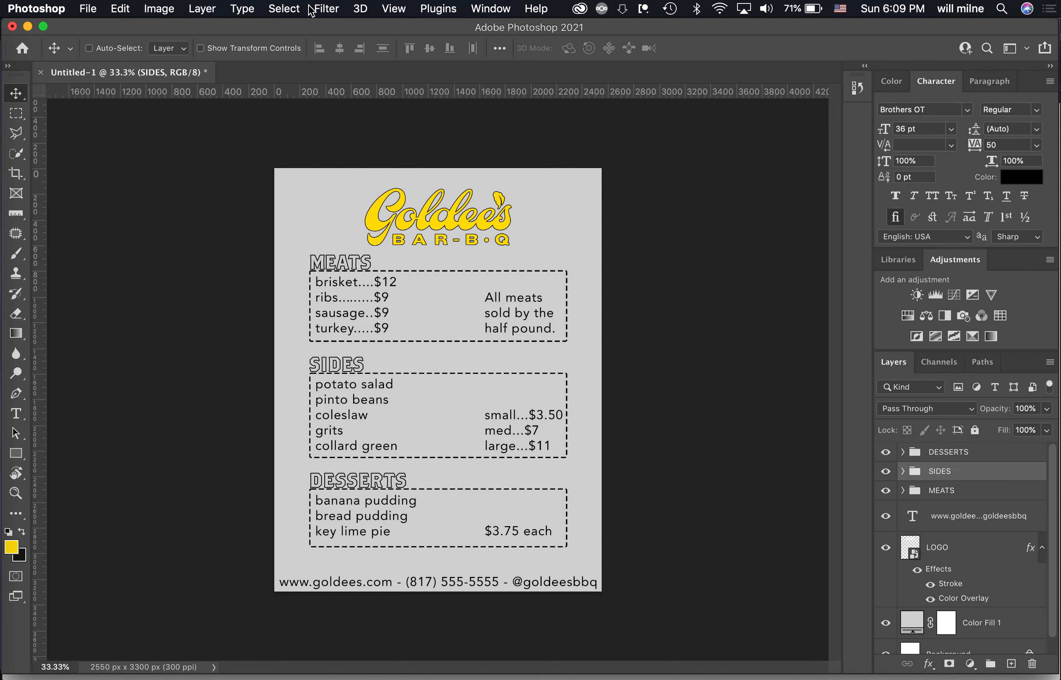
# Save a copy of the menu on the computer as Untitled-1.pdf in Photoshop PDF format, inside the Desktop's nctc folder.
pyautogui.click(80, 8)
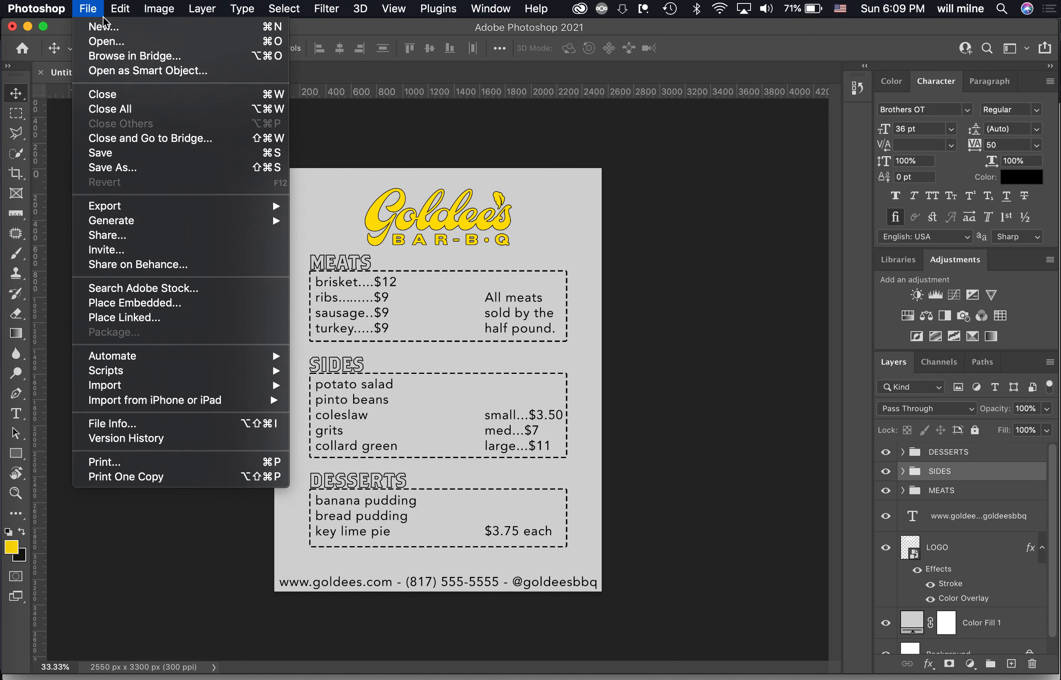
pyautogui.click(161, 169)
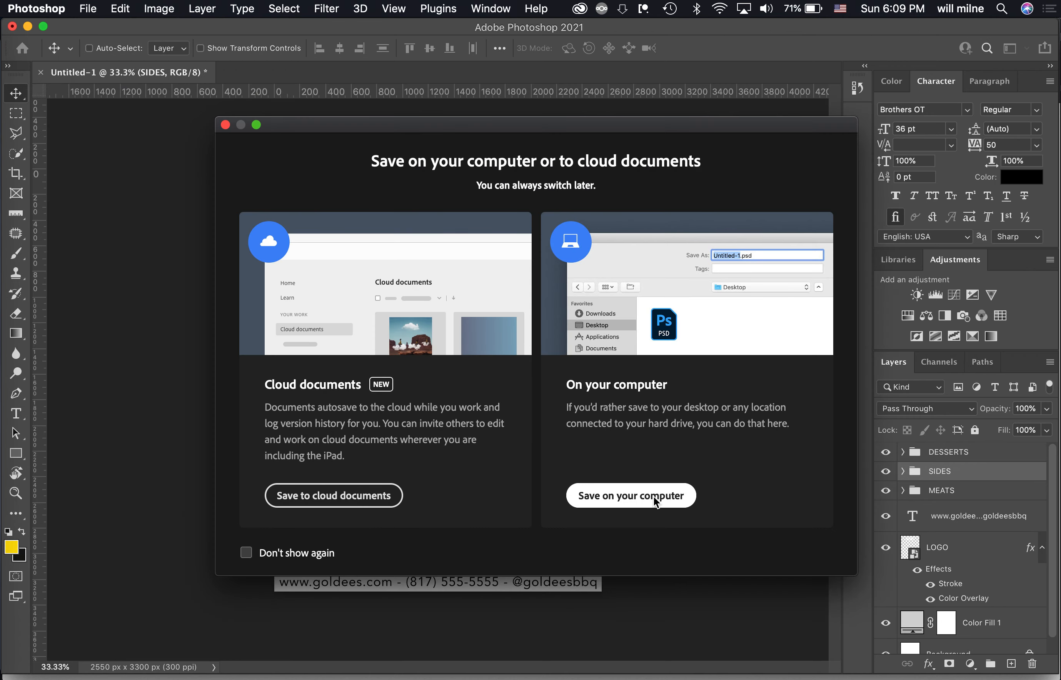
pyautogui.click(654, 496)
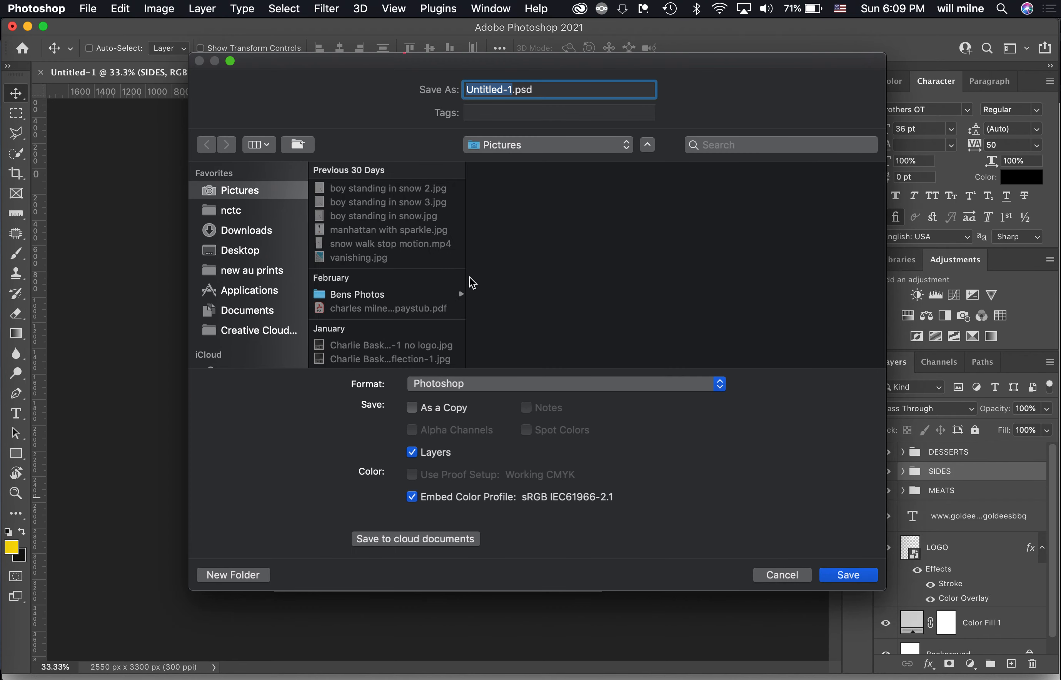
pyautogui.click(255, 253)
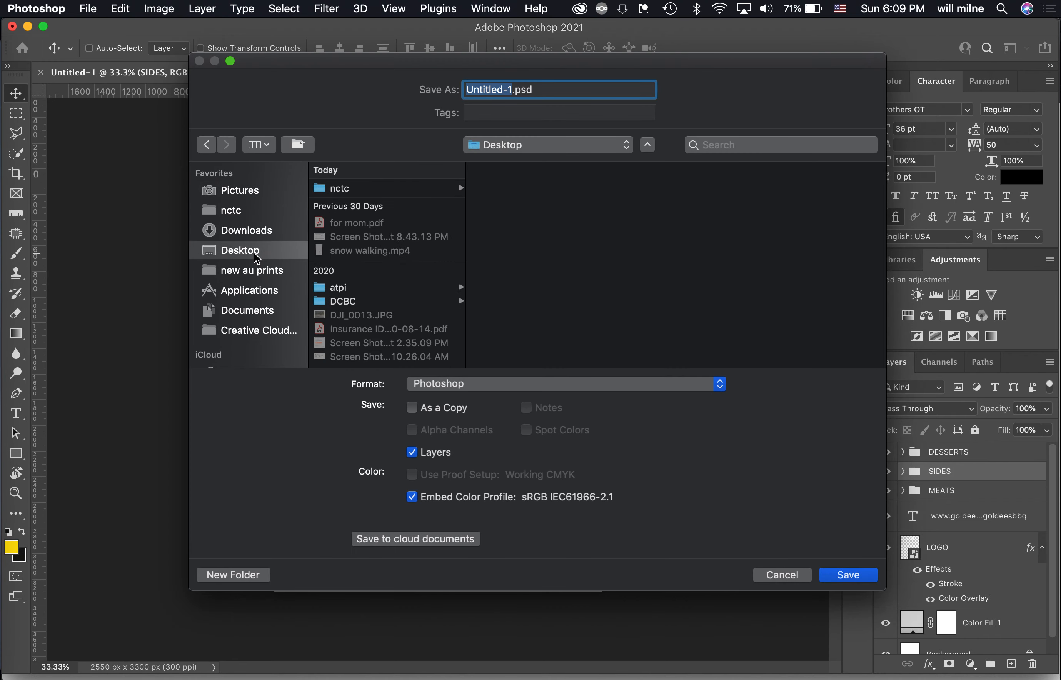
pyautogui.click(377, 188)
pyautogui.click(499, 384)
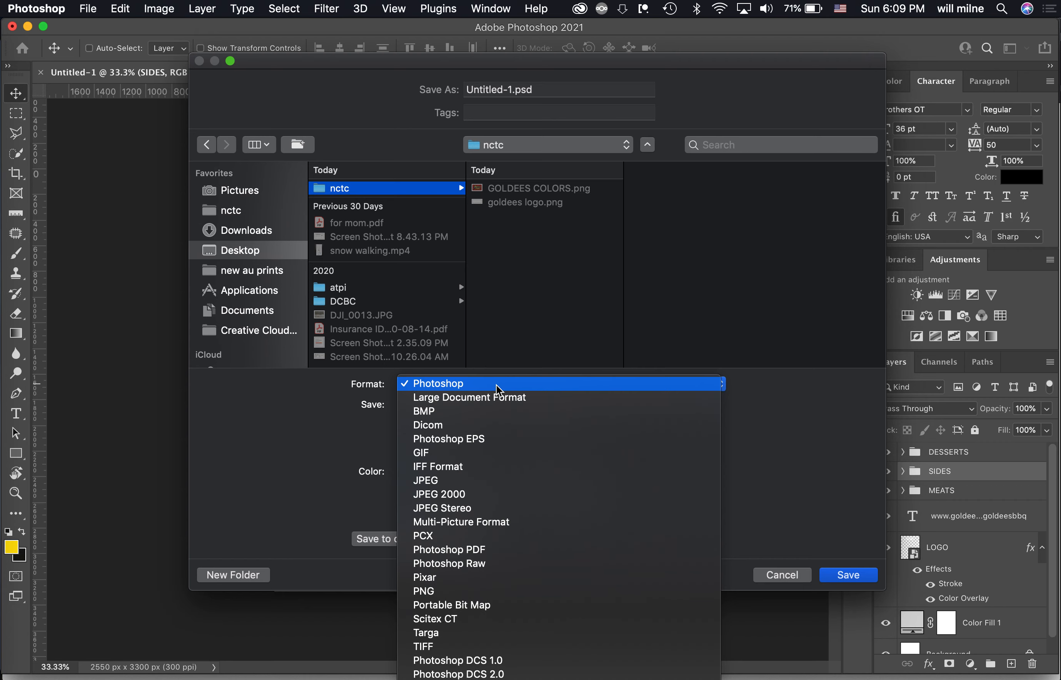
pyautogui.click(507, 551)
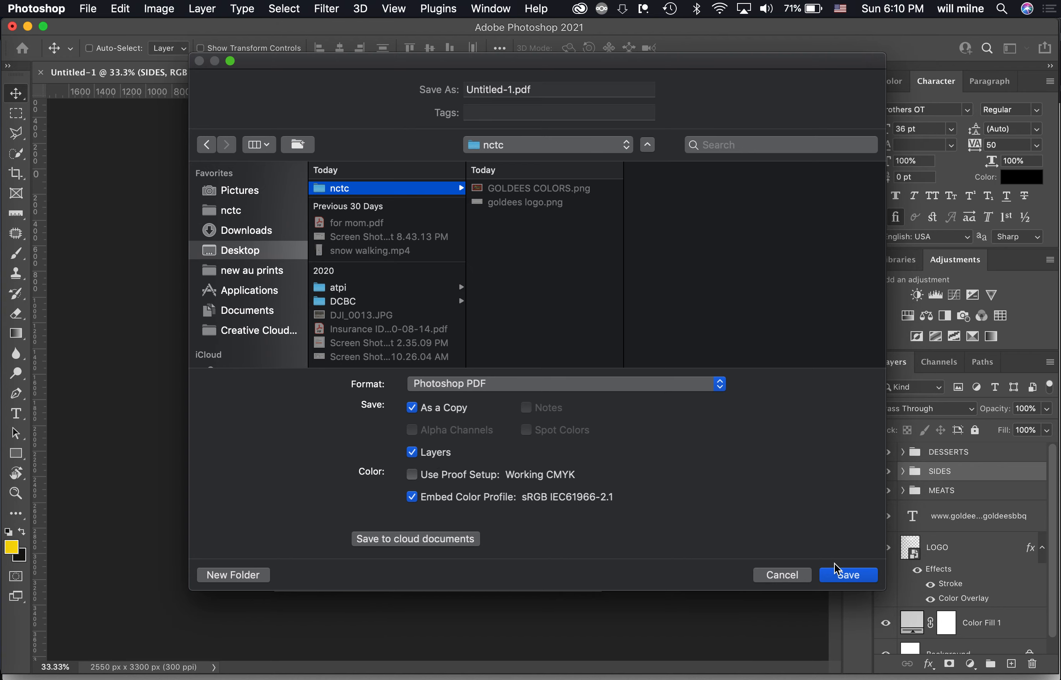
pyautogui.click(837, 575)
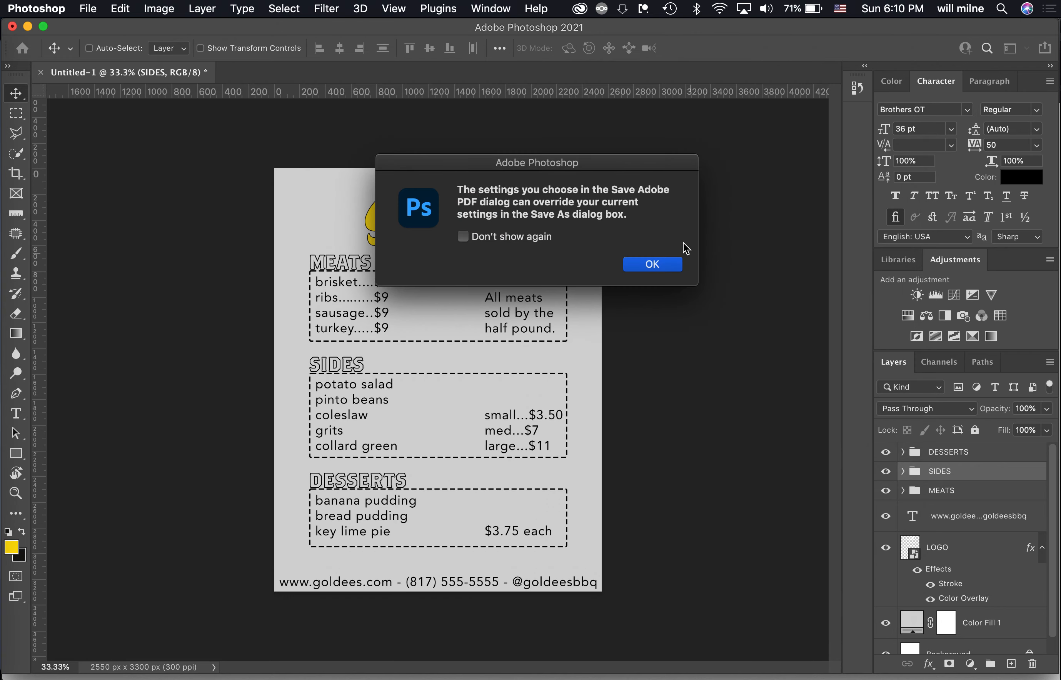
# Generate the PDF with the High Quality Print preset, preserving Photoshop editing capabilities.
pyautogui.click(654, 275)
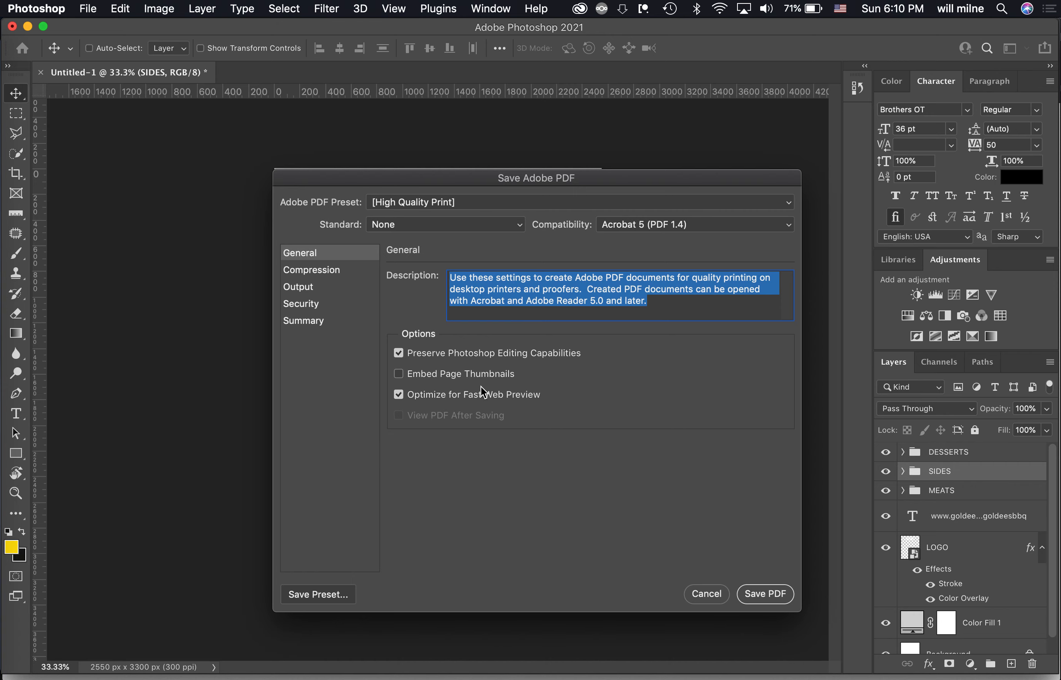
pyautogui.click(770, 593)
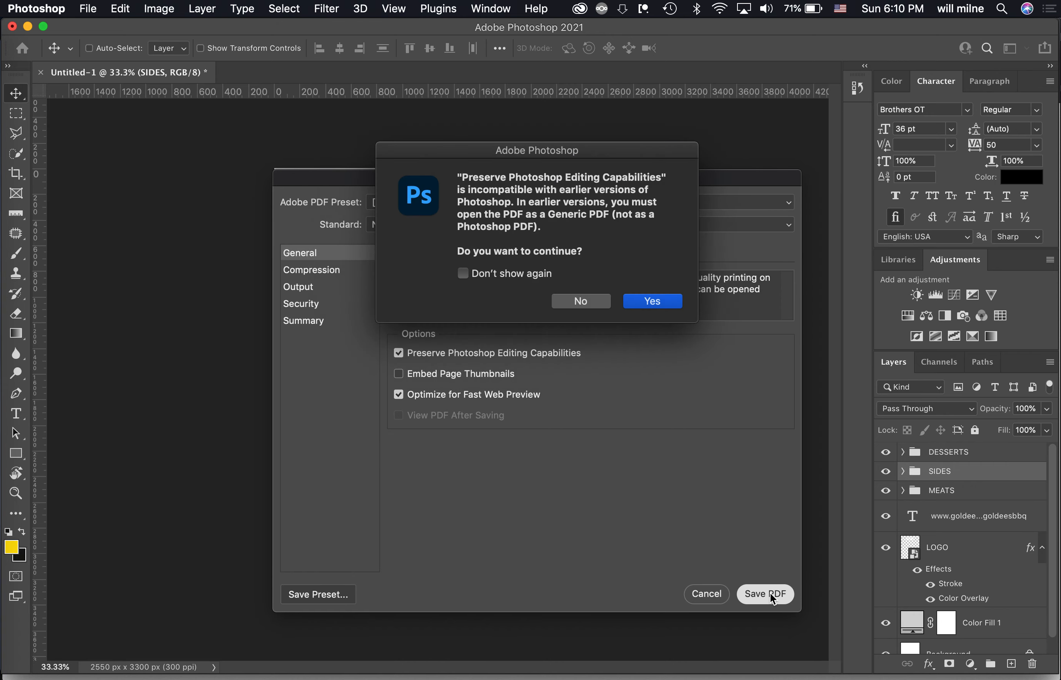
pyautogui.click(654, 301)
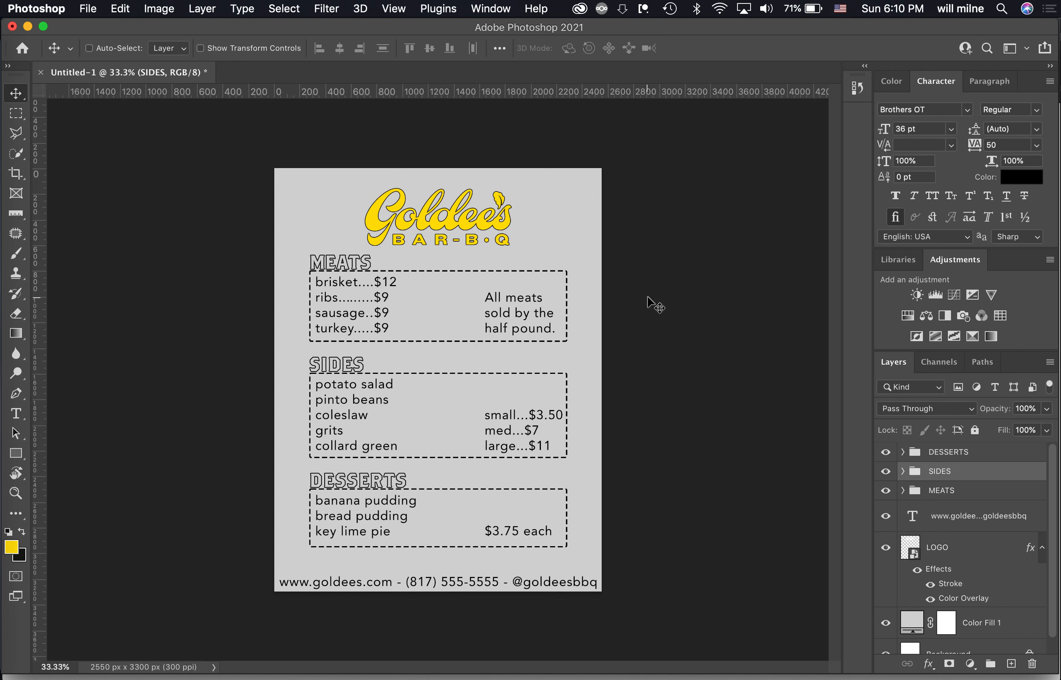
pyautogui.press('super')
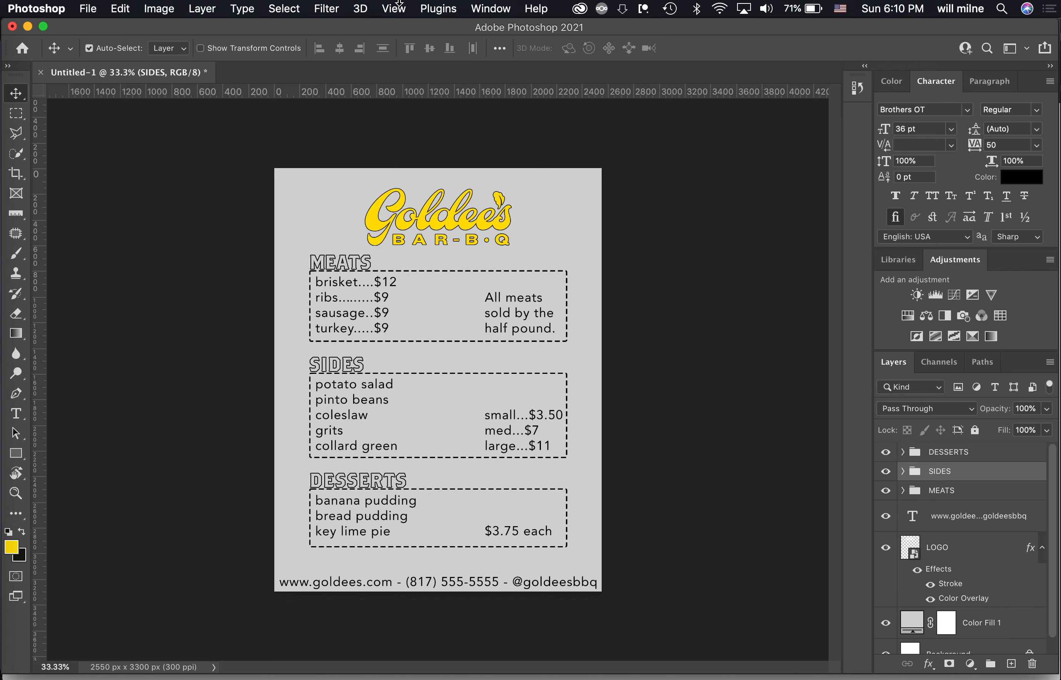